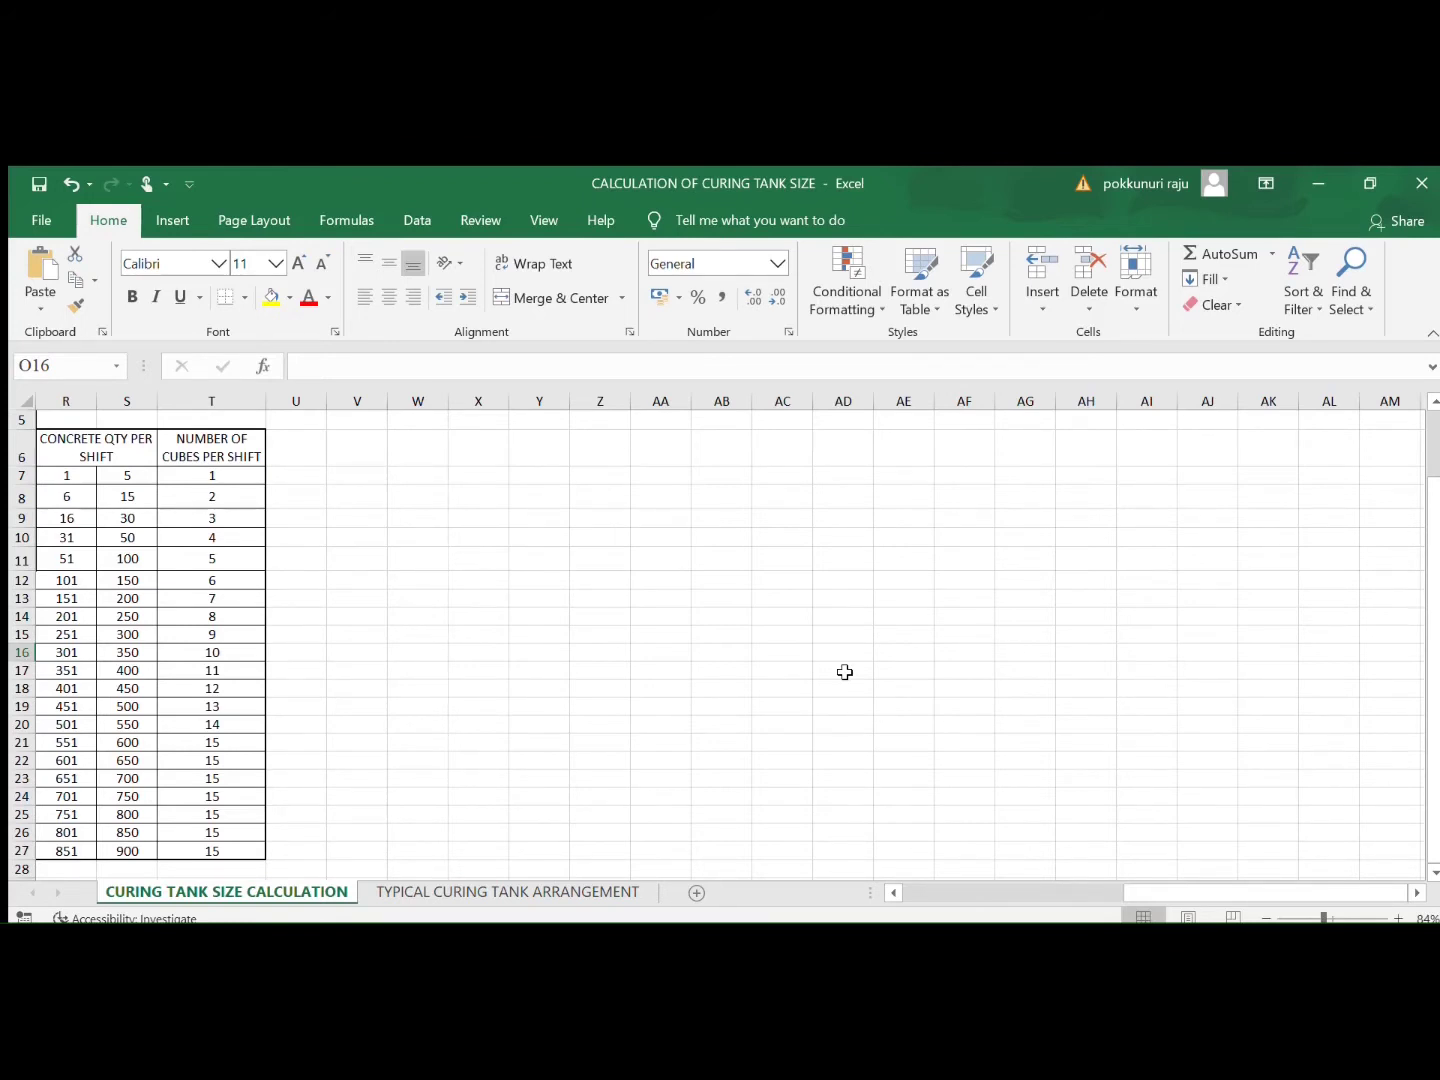
Step: Select R7, the first concrete quantity in the bordered lookup table
{"action": "left_click", "coordinate": [53, 474]}
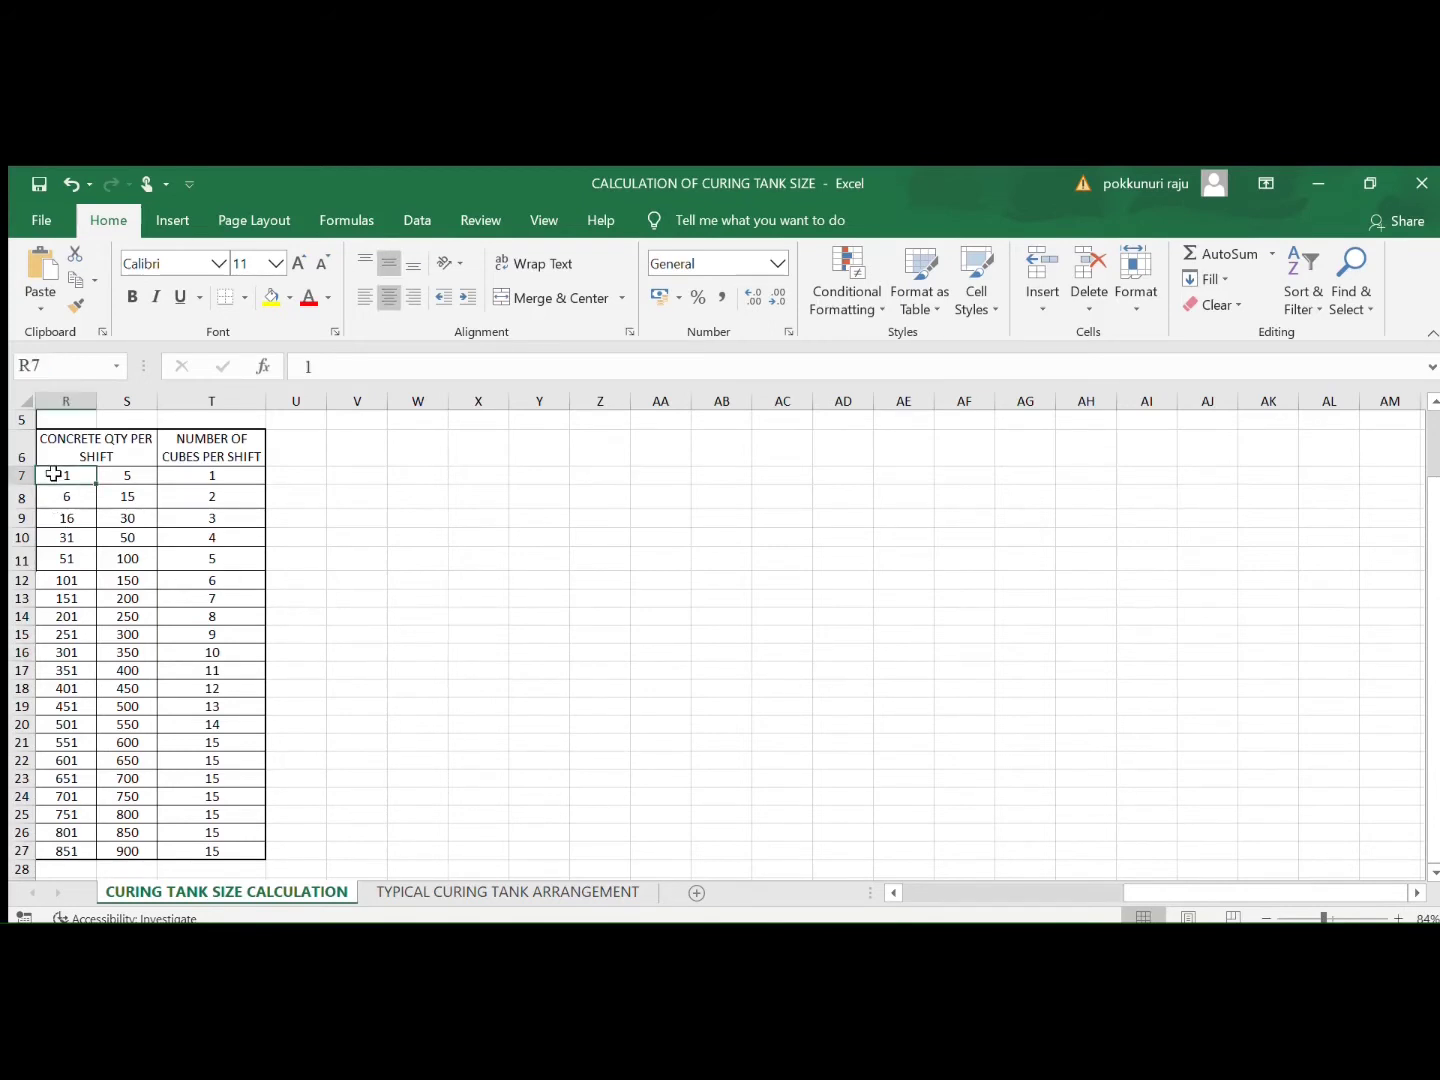
{"action": "key", "text": "Right"}
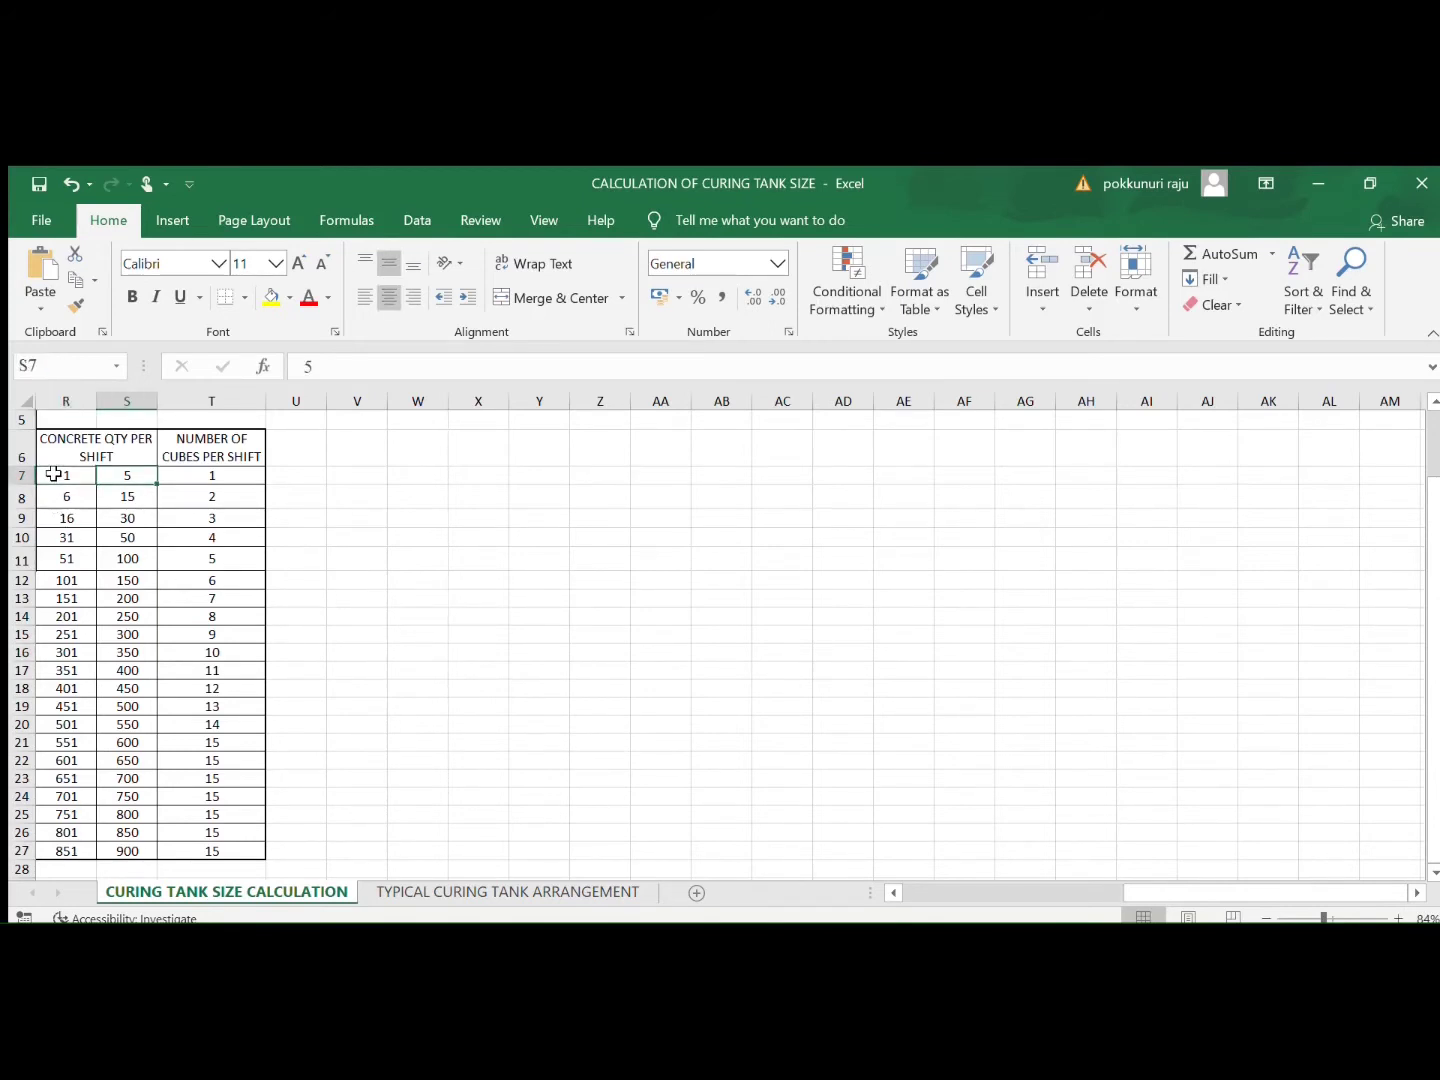
{"action": "key", "text": "Right"}
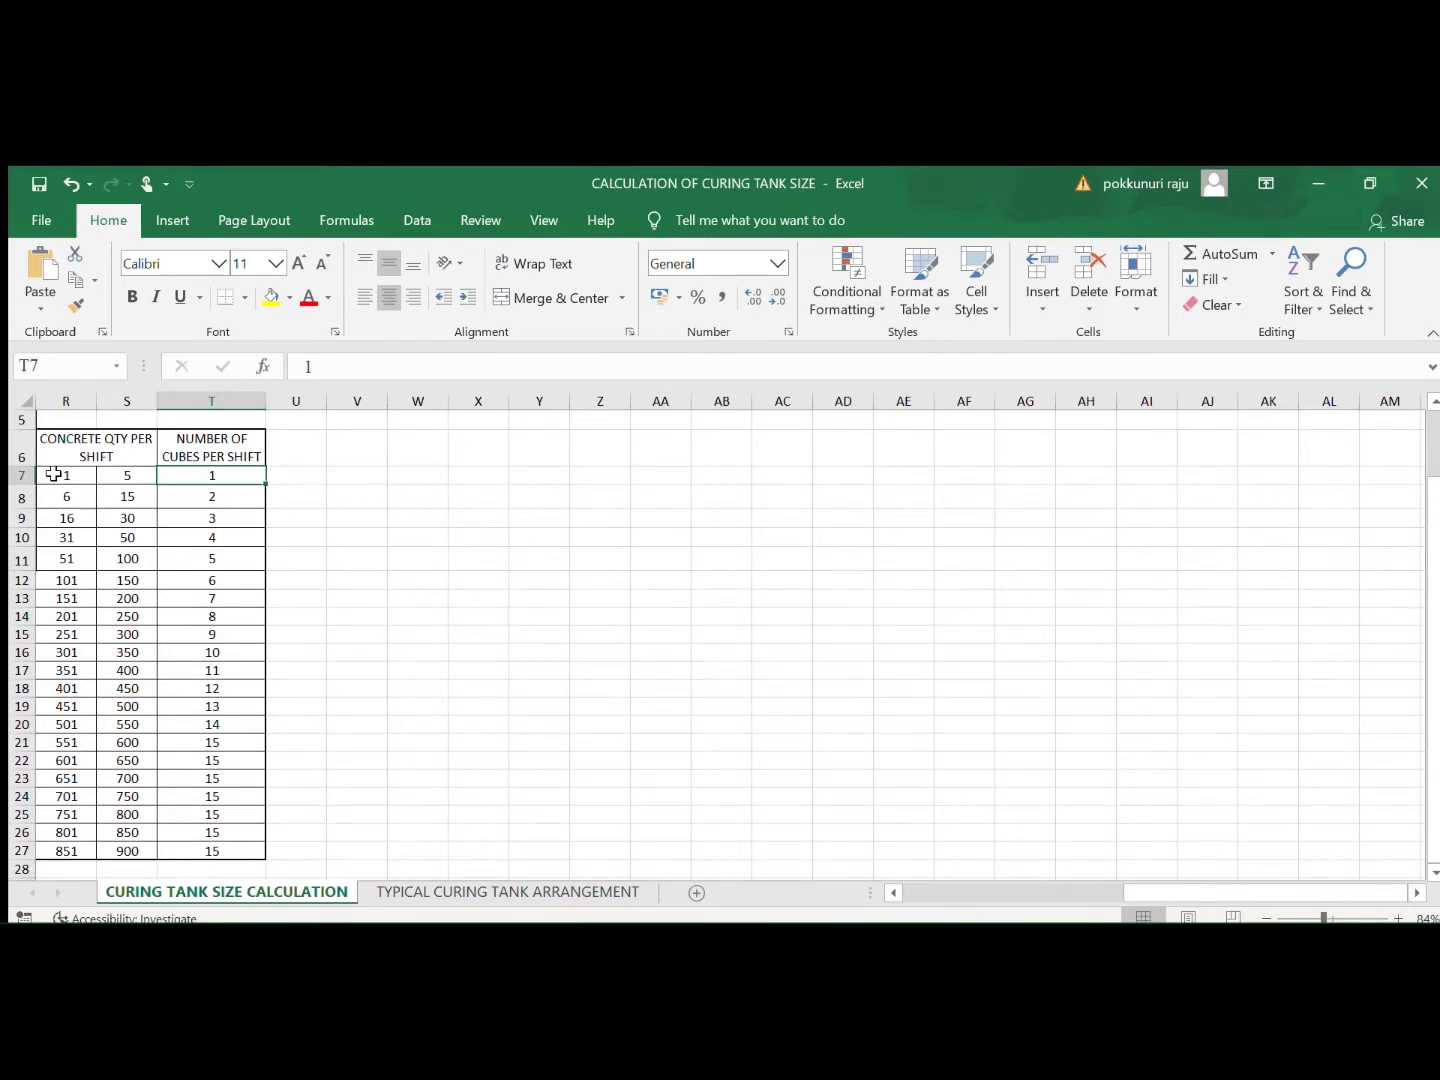
{"action": "key", "text": "Down"}
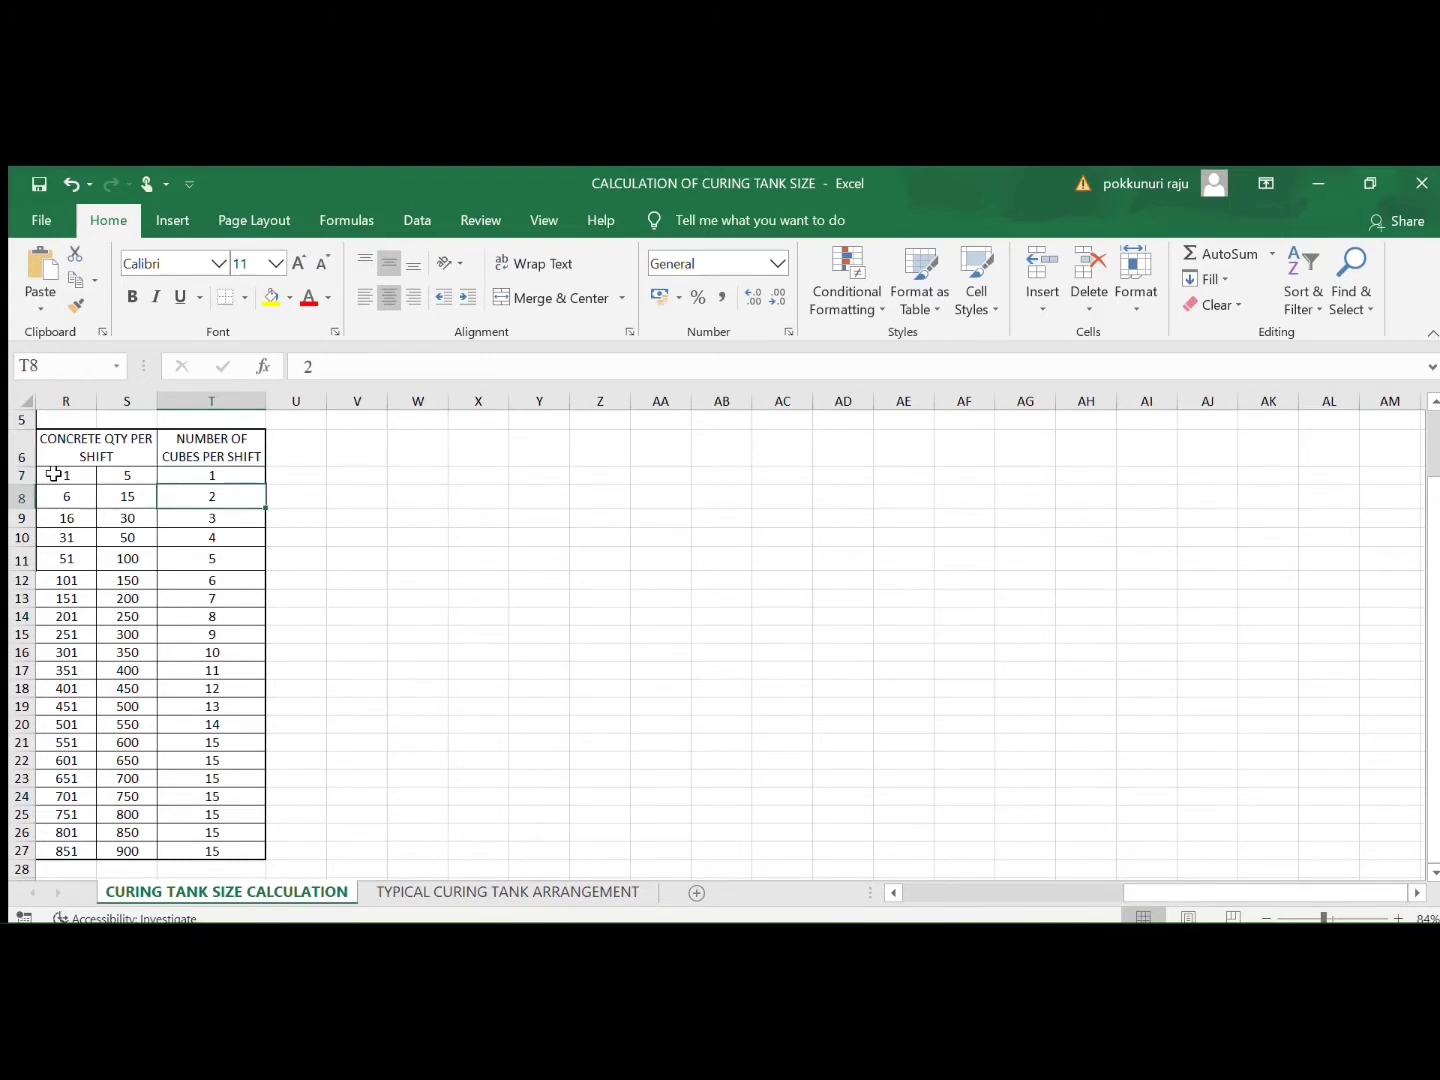
{"action": "key", "text": "Down"}
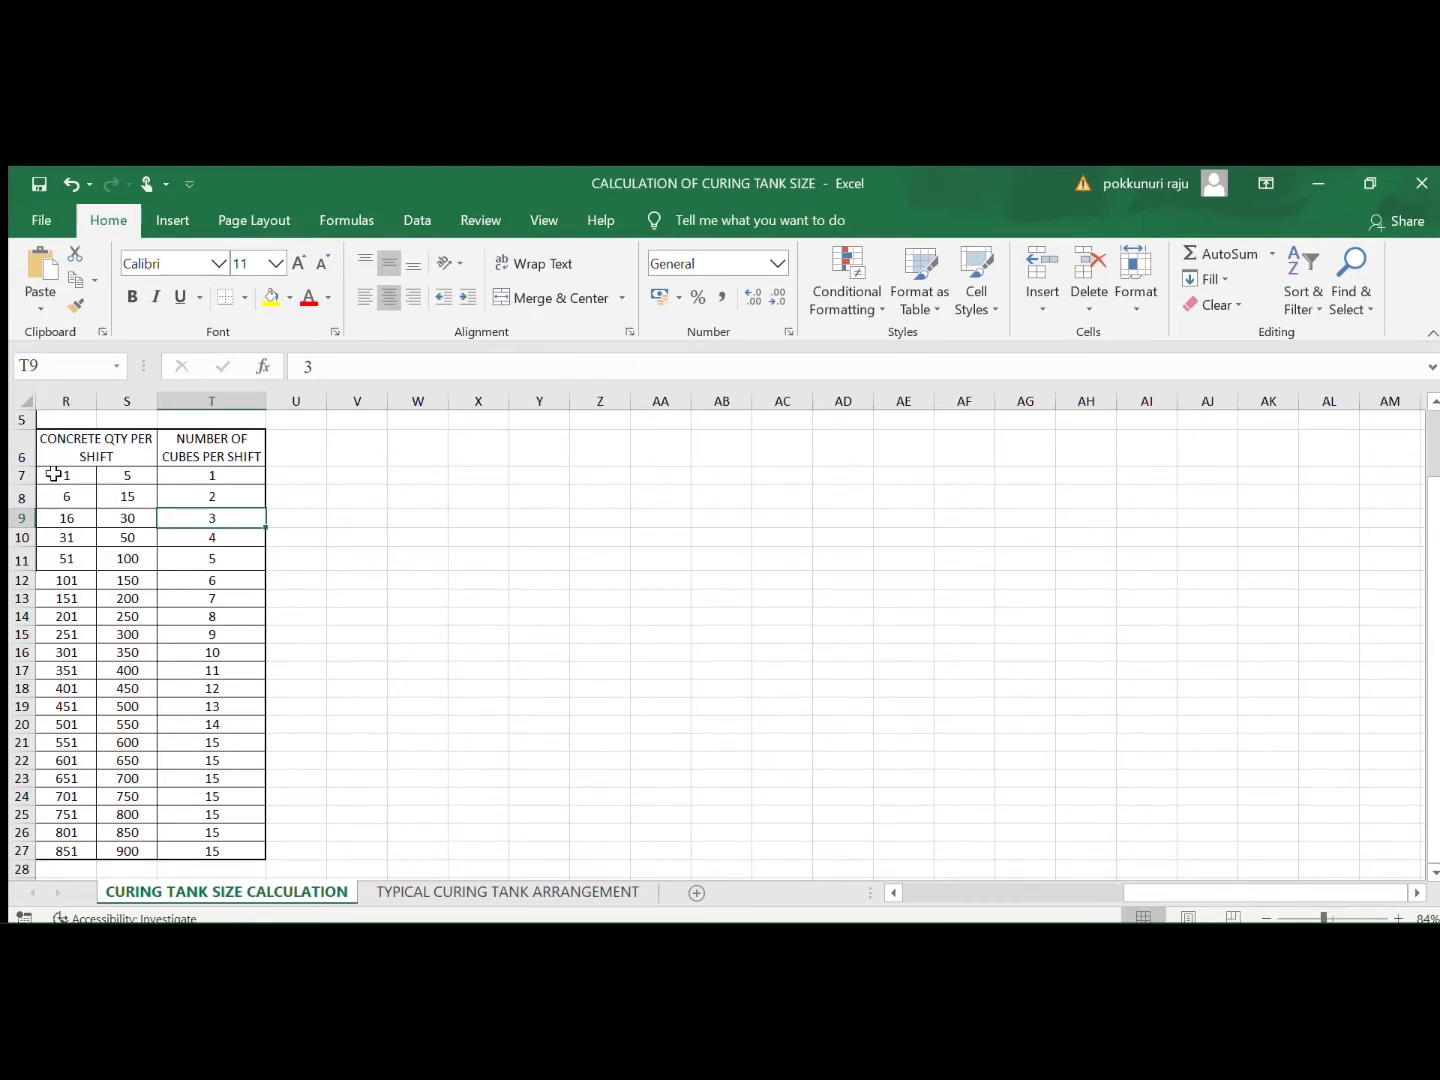
{"action": "key", "text": "Down"}
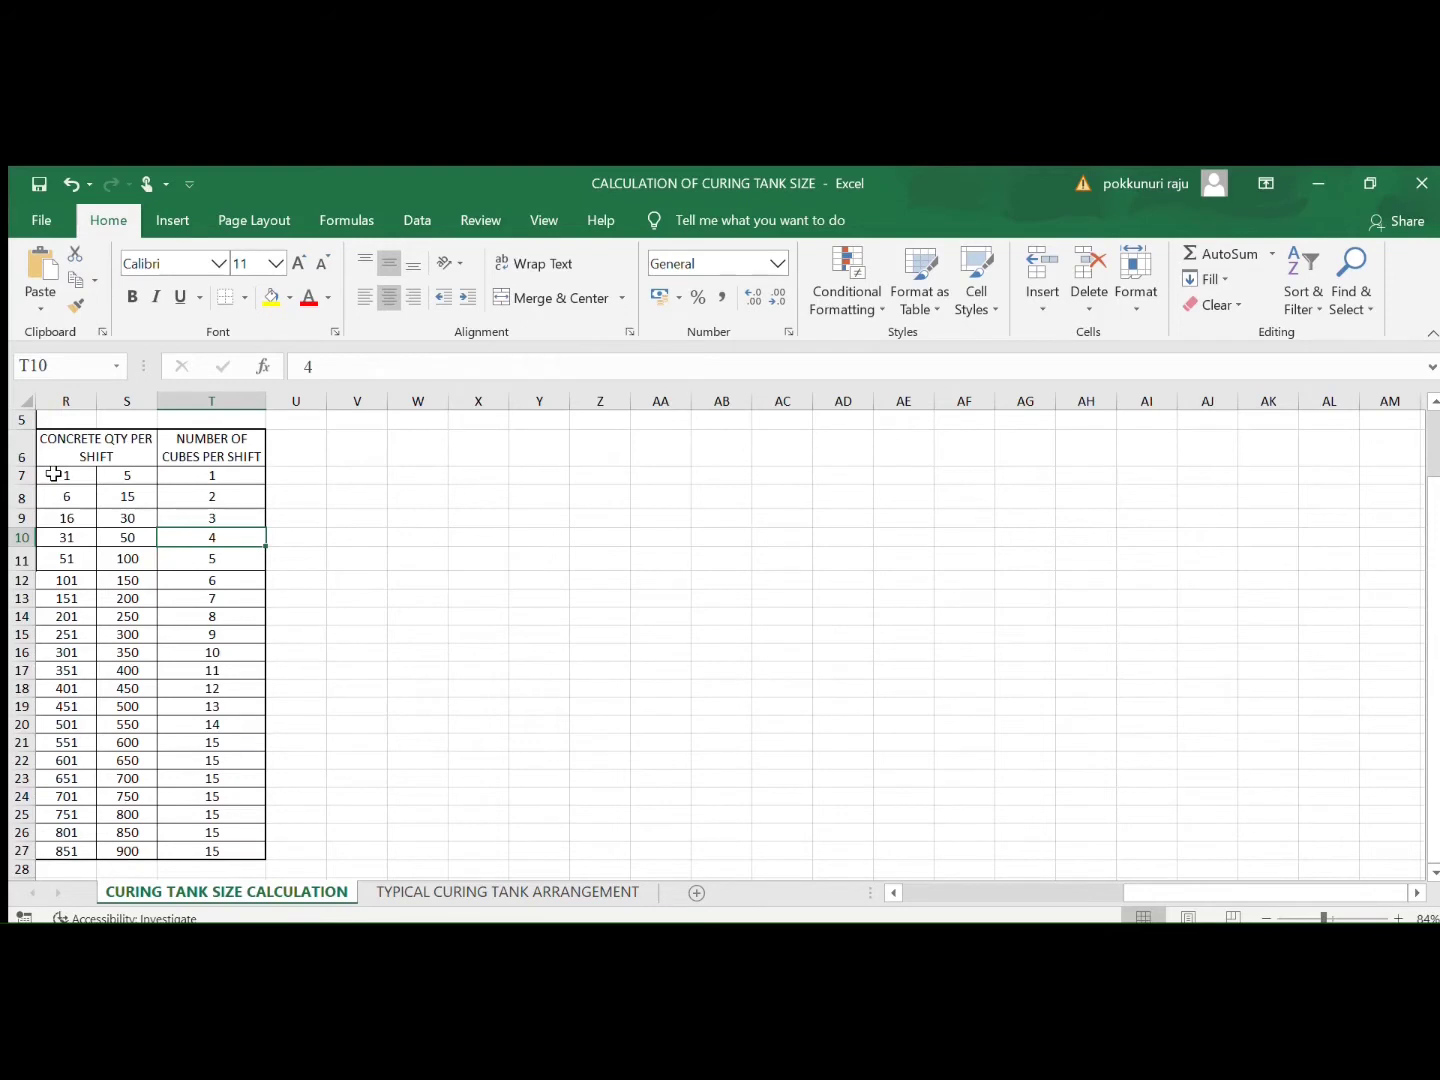
{"action": "key", "text": "Down"}
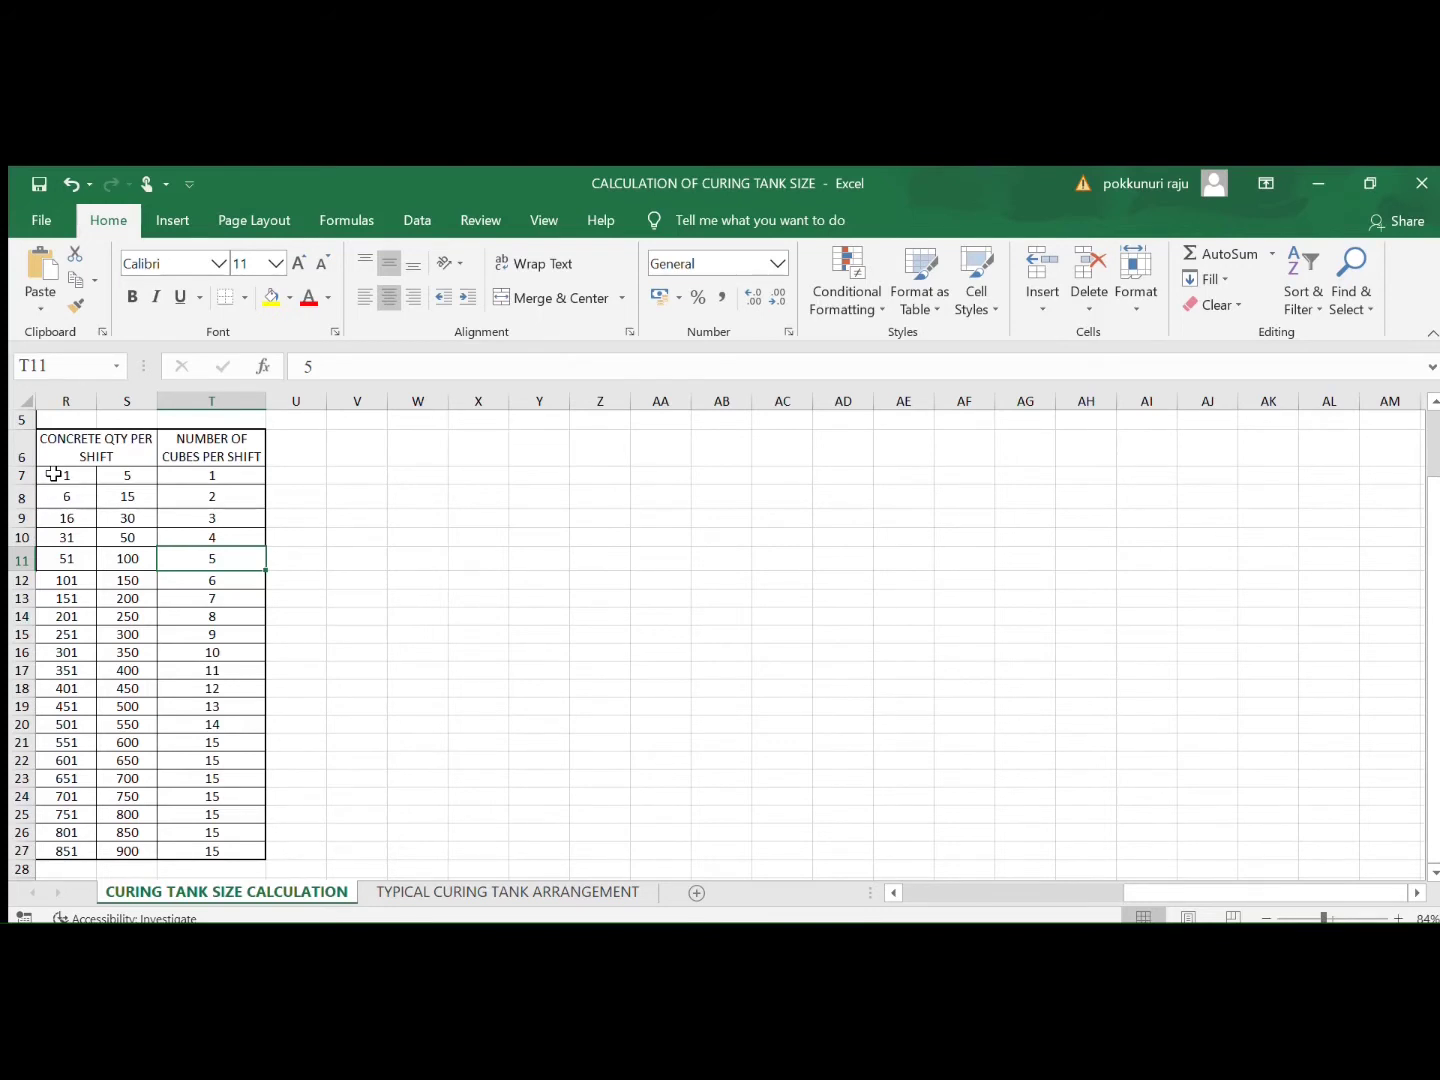
{"action": "key", "text": "Down"}
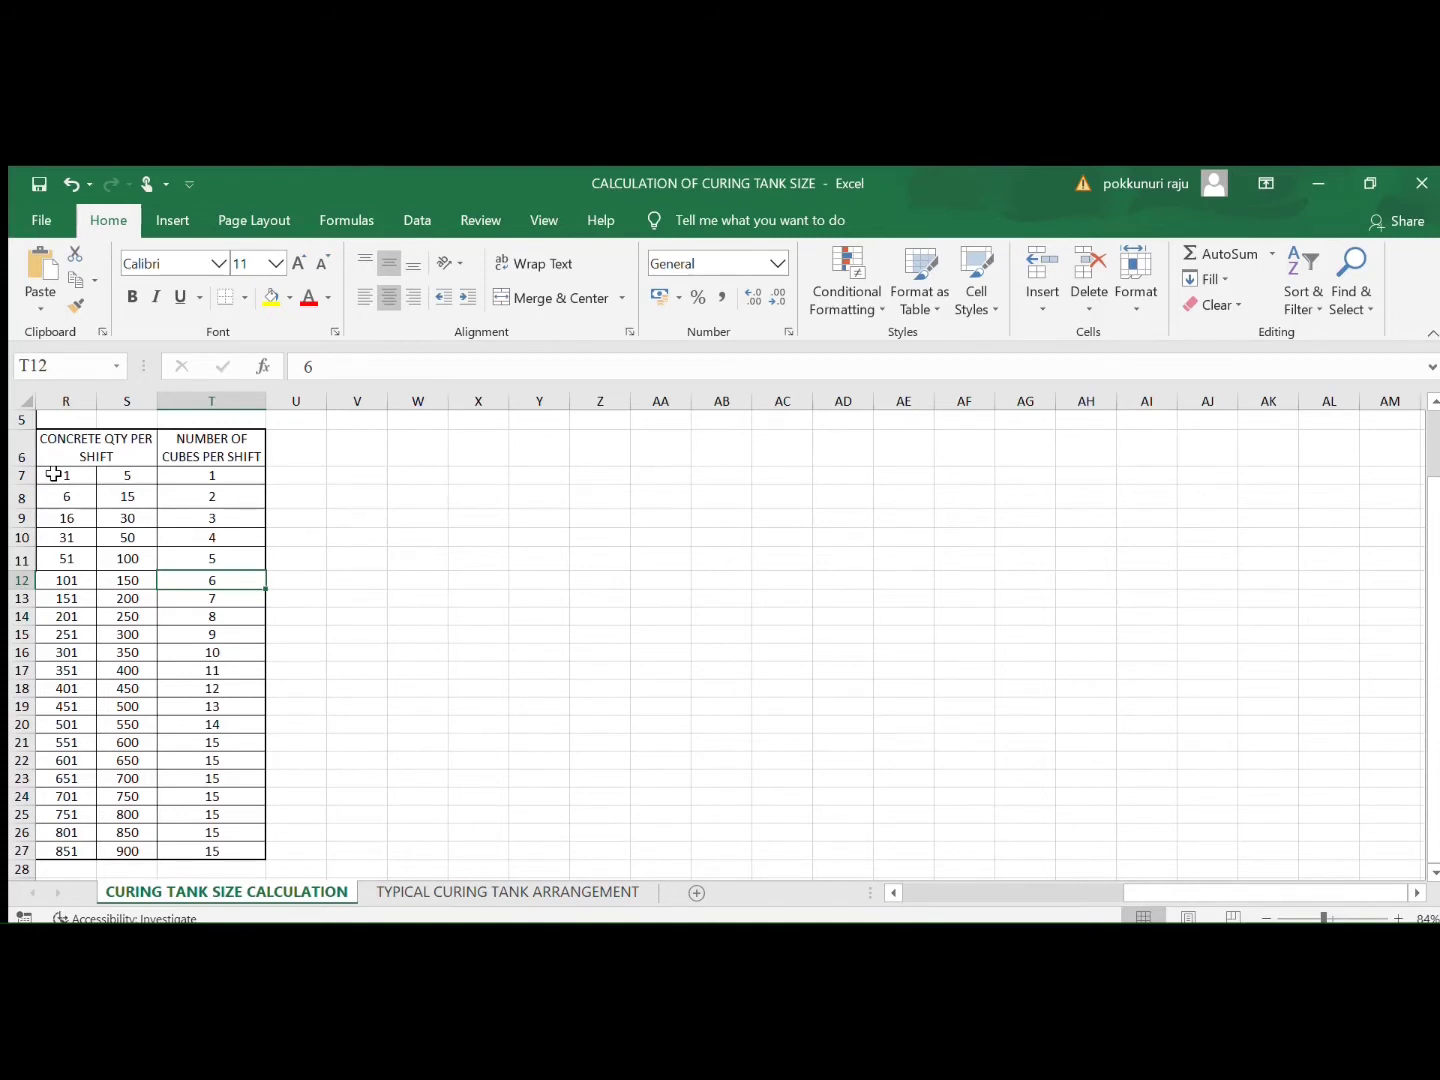
{"action": "key", "text": "Down"}
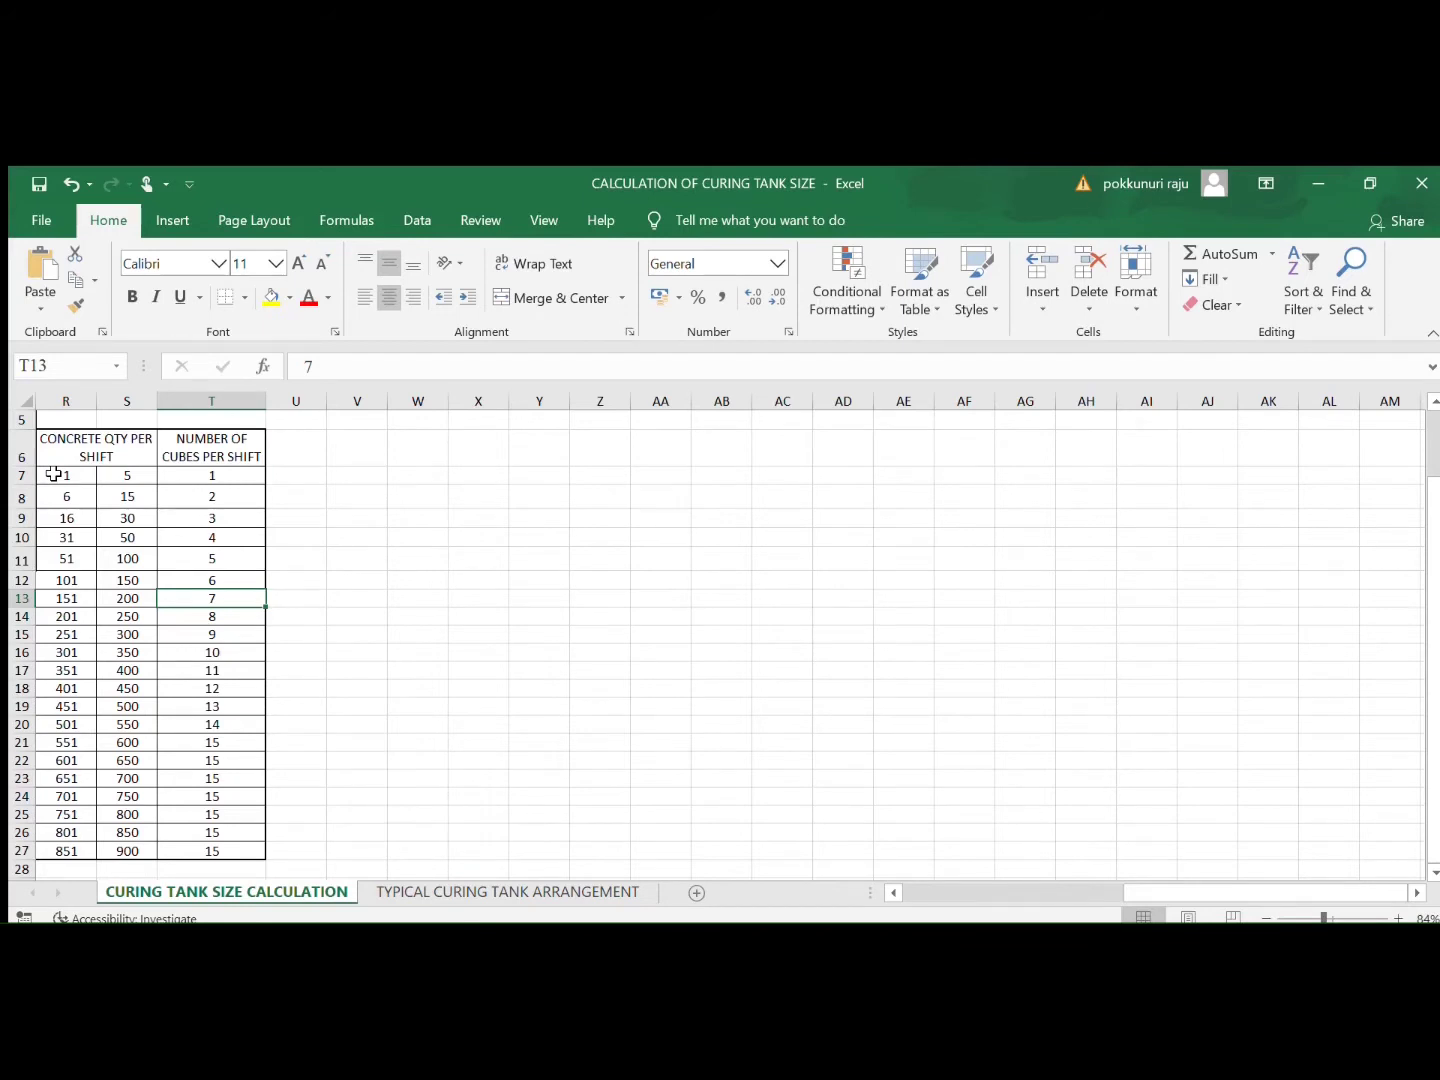
{"action": "key", "text": "Down"}
{"action": "key", "text": "Down"}
{"action": "key", "text": "Down"}
{"action": "key", "text": "Down"}
{"action": "key", "text": "Down"}
{"action": "key", "text": "Down"}
{"action": "key", "text": "Down"}
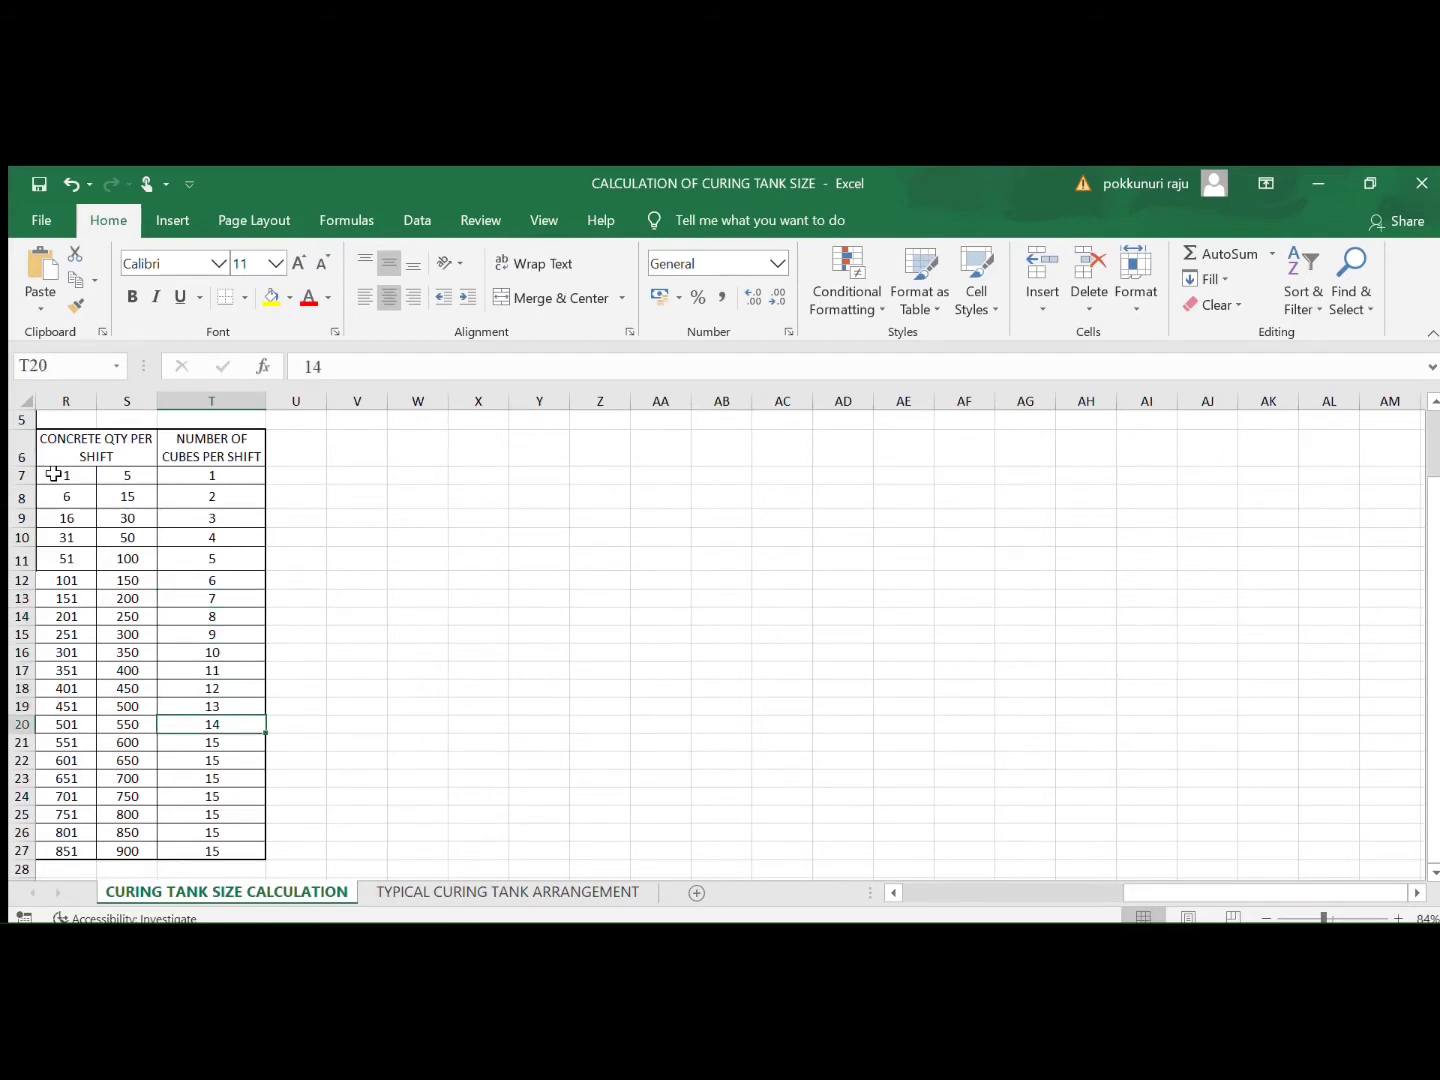
{"action": "key", "text": "Down"}
{"action": "key", "text": "Down"}
{"action": "key", "text": "Down"}
{"action": "key", "text": "Down"}
{"action": "key", "text": "Down"}
{"action": "key", "text": "Down"}
{"action": "key", "text": "Down"}
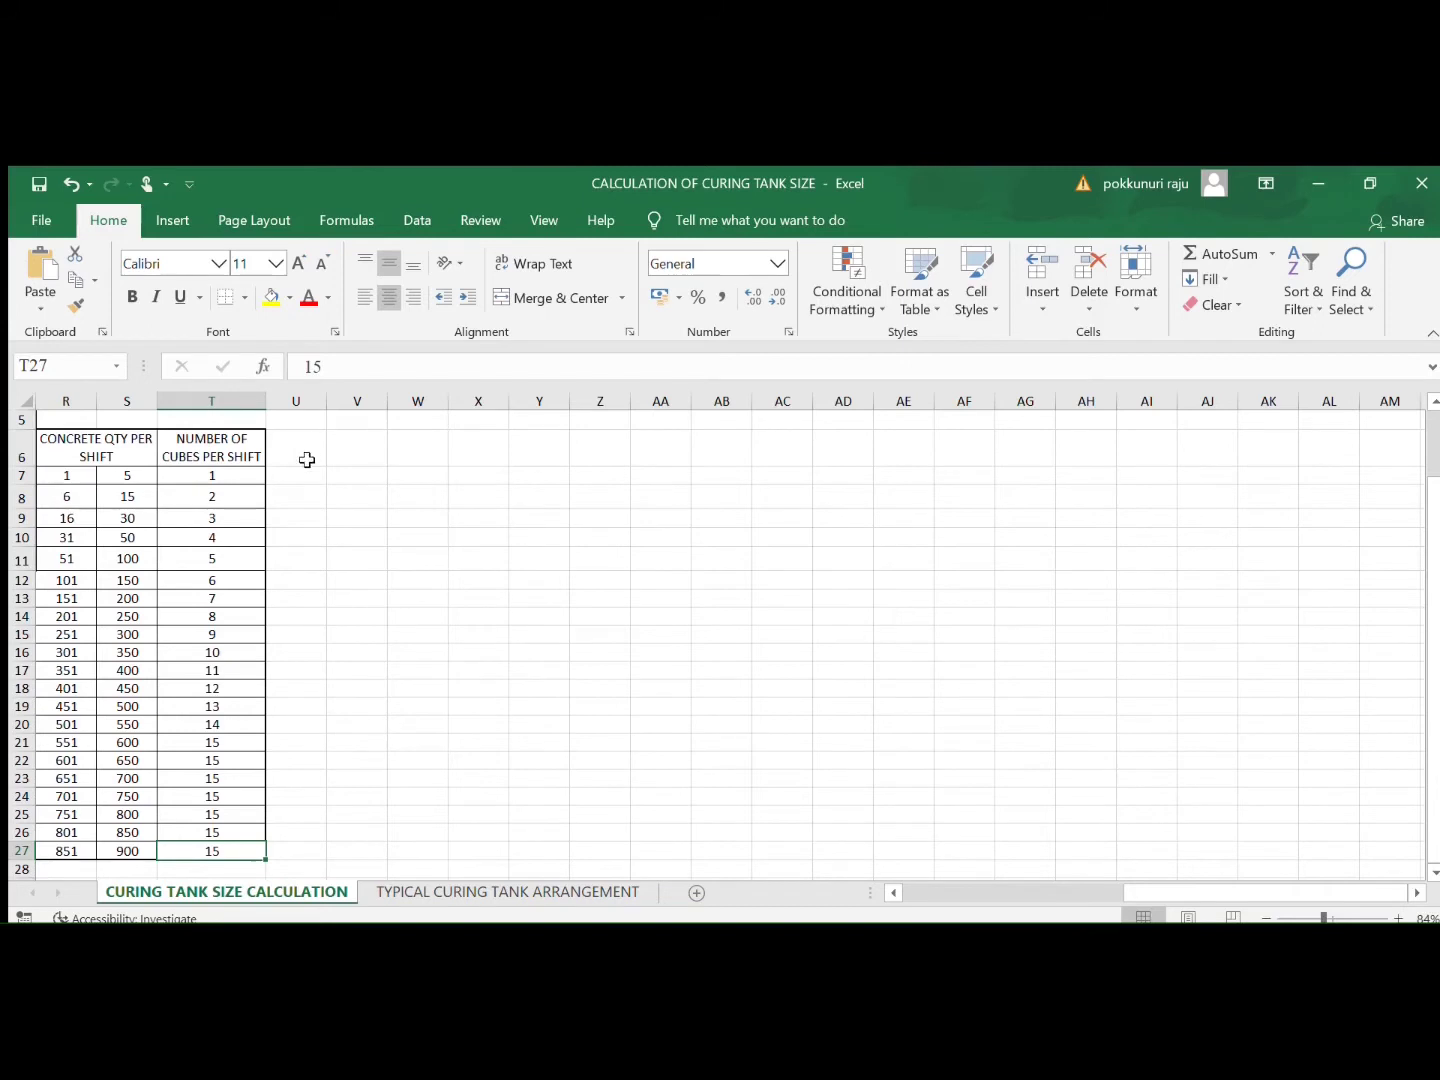
{"action": "left_click", "coordinate": [306, 473]}
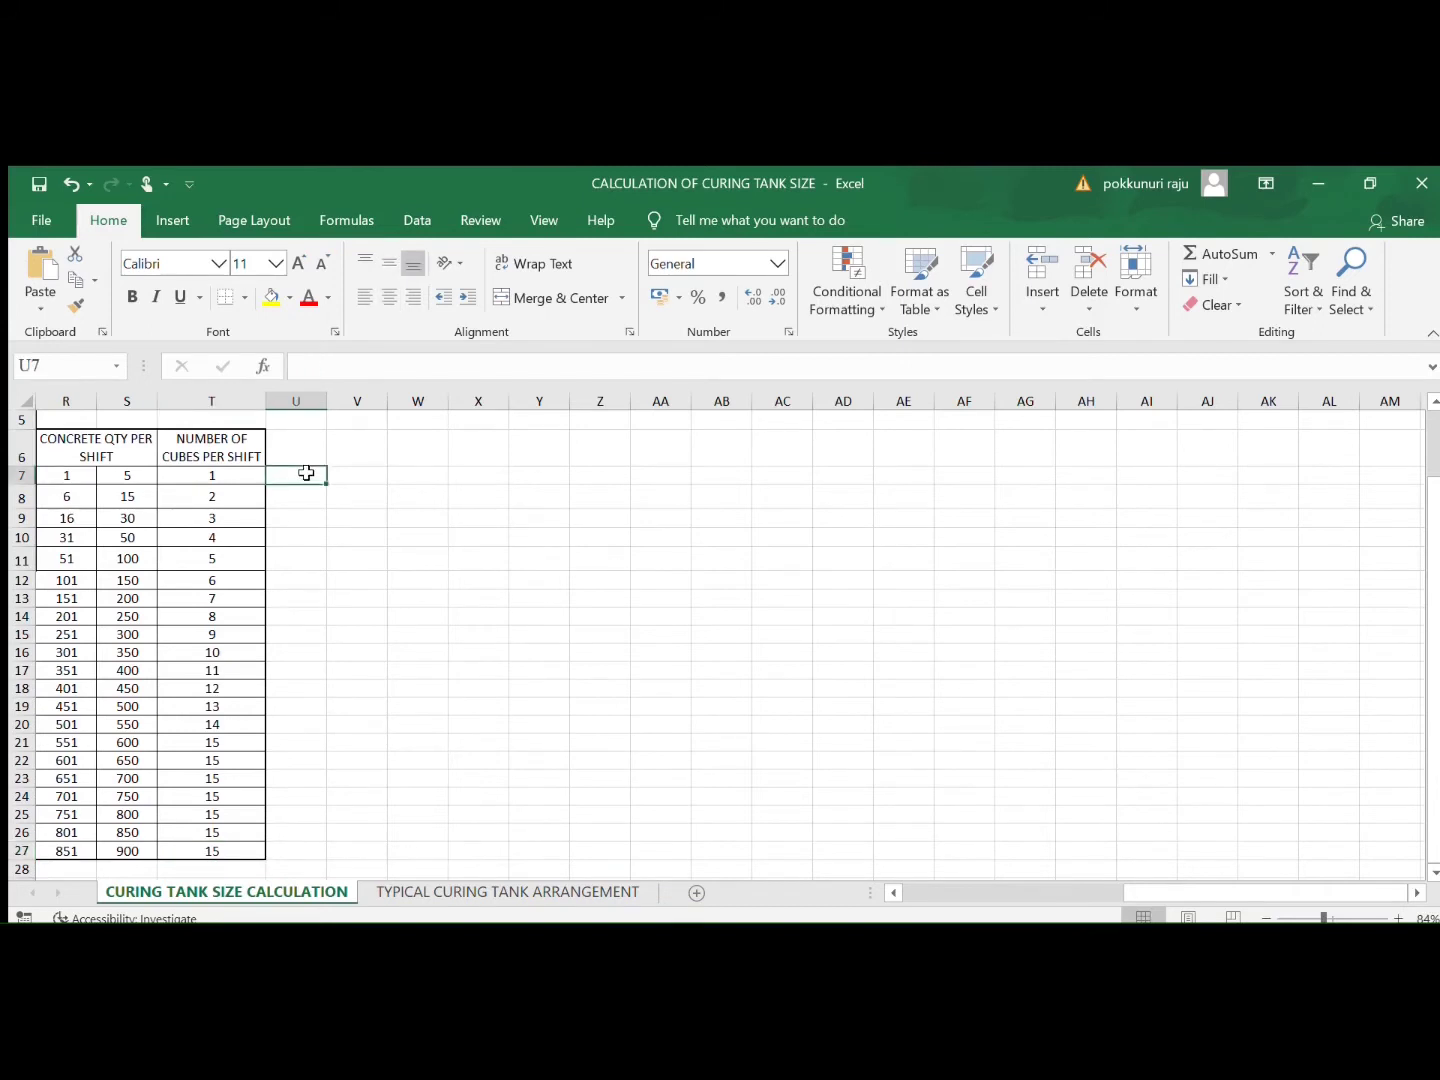
Step: Enter 1 in U7 and label U6 and V6 '7 days' and '3 days'
{"action": "type", "text": "1"}
{"action": "key", "text": "Up"}
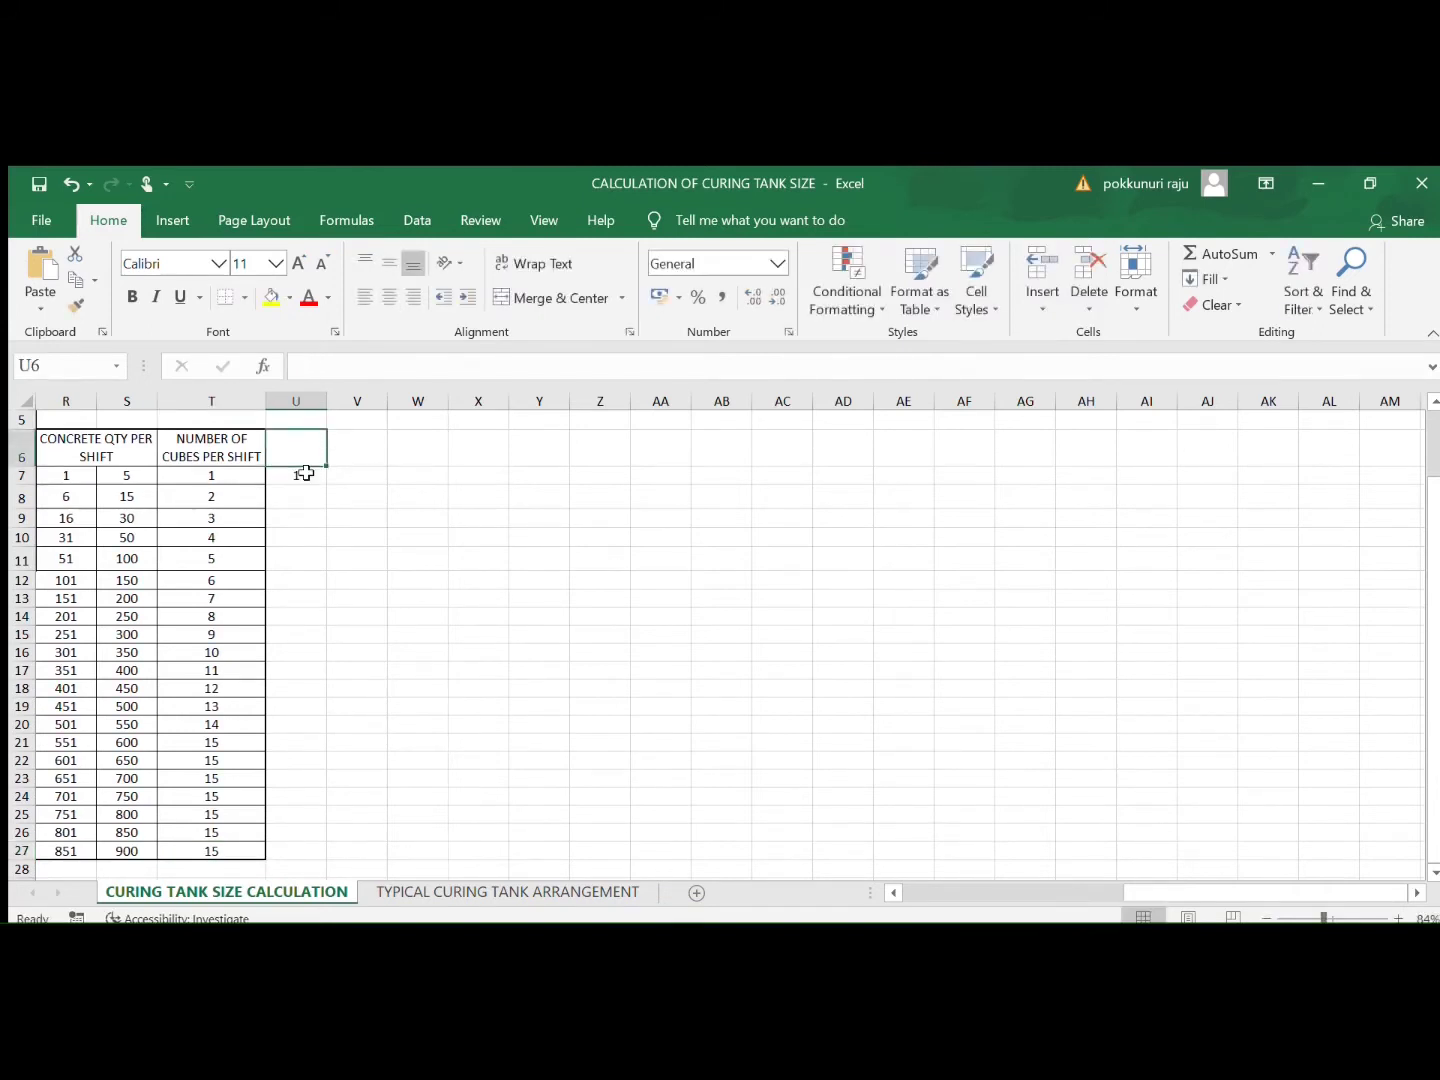
{"action": "type", "text": "7 days"}
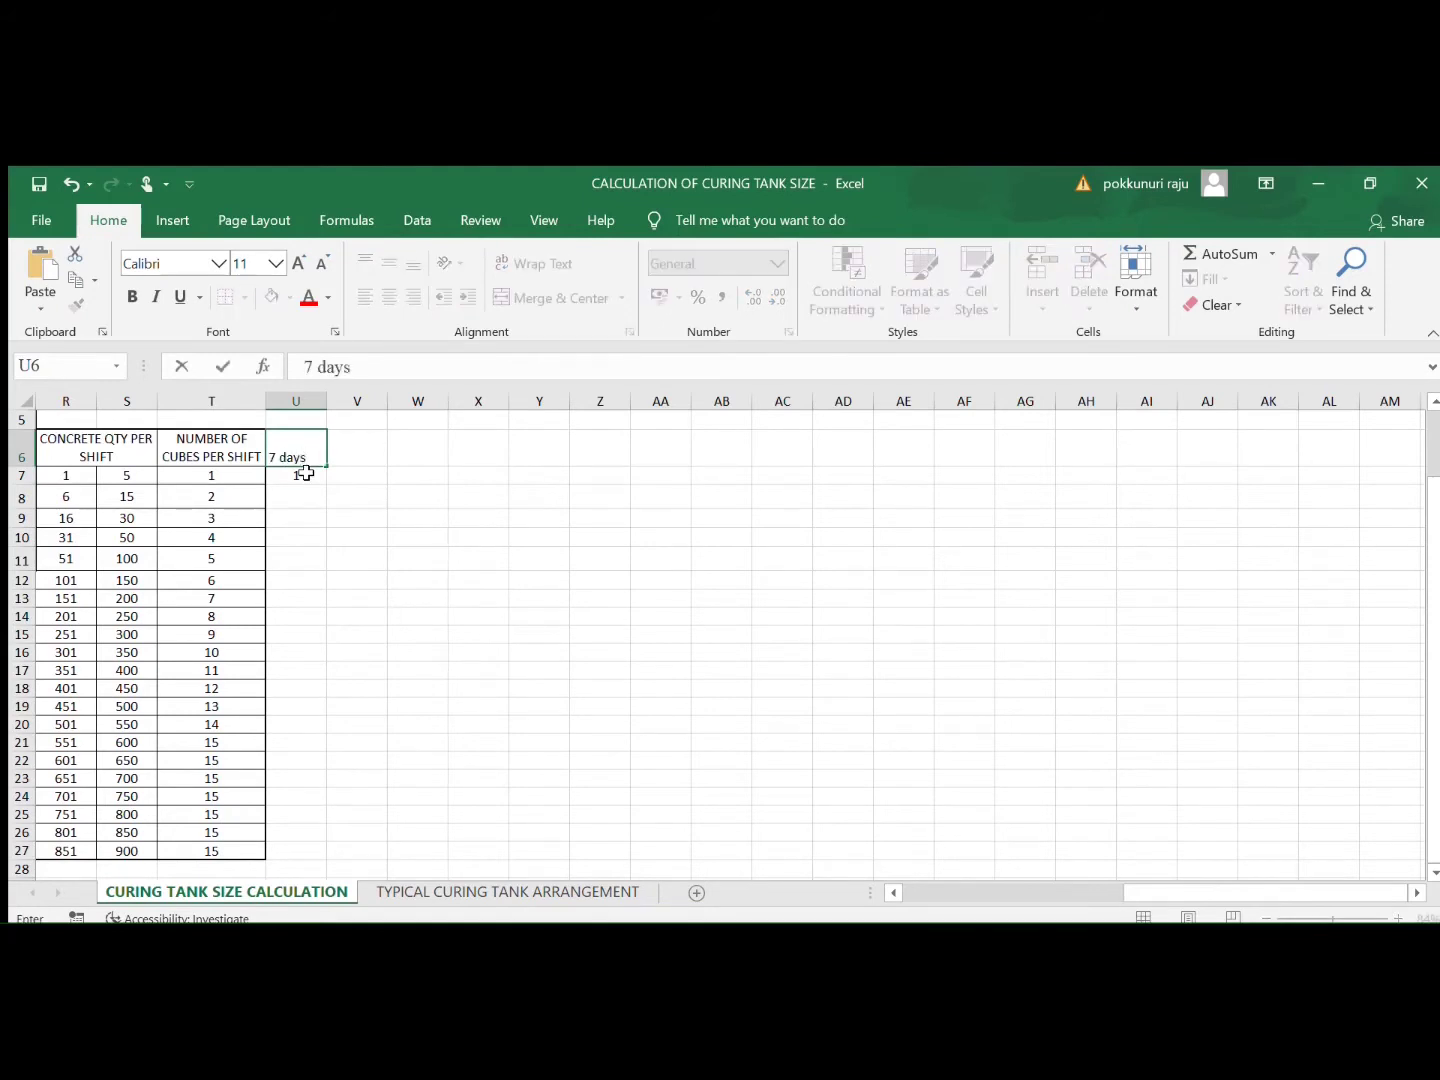
{"action": "key", "text": "Return"}
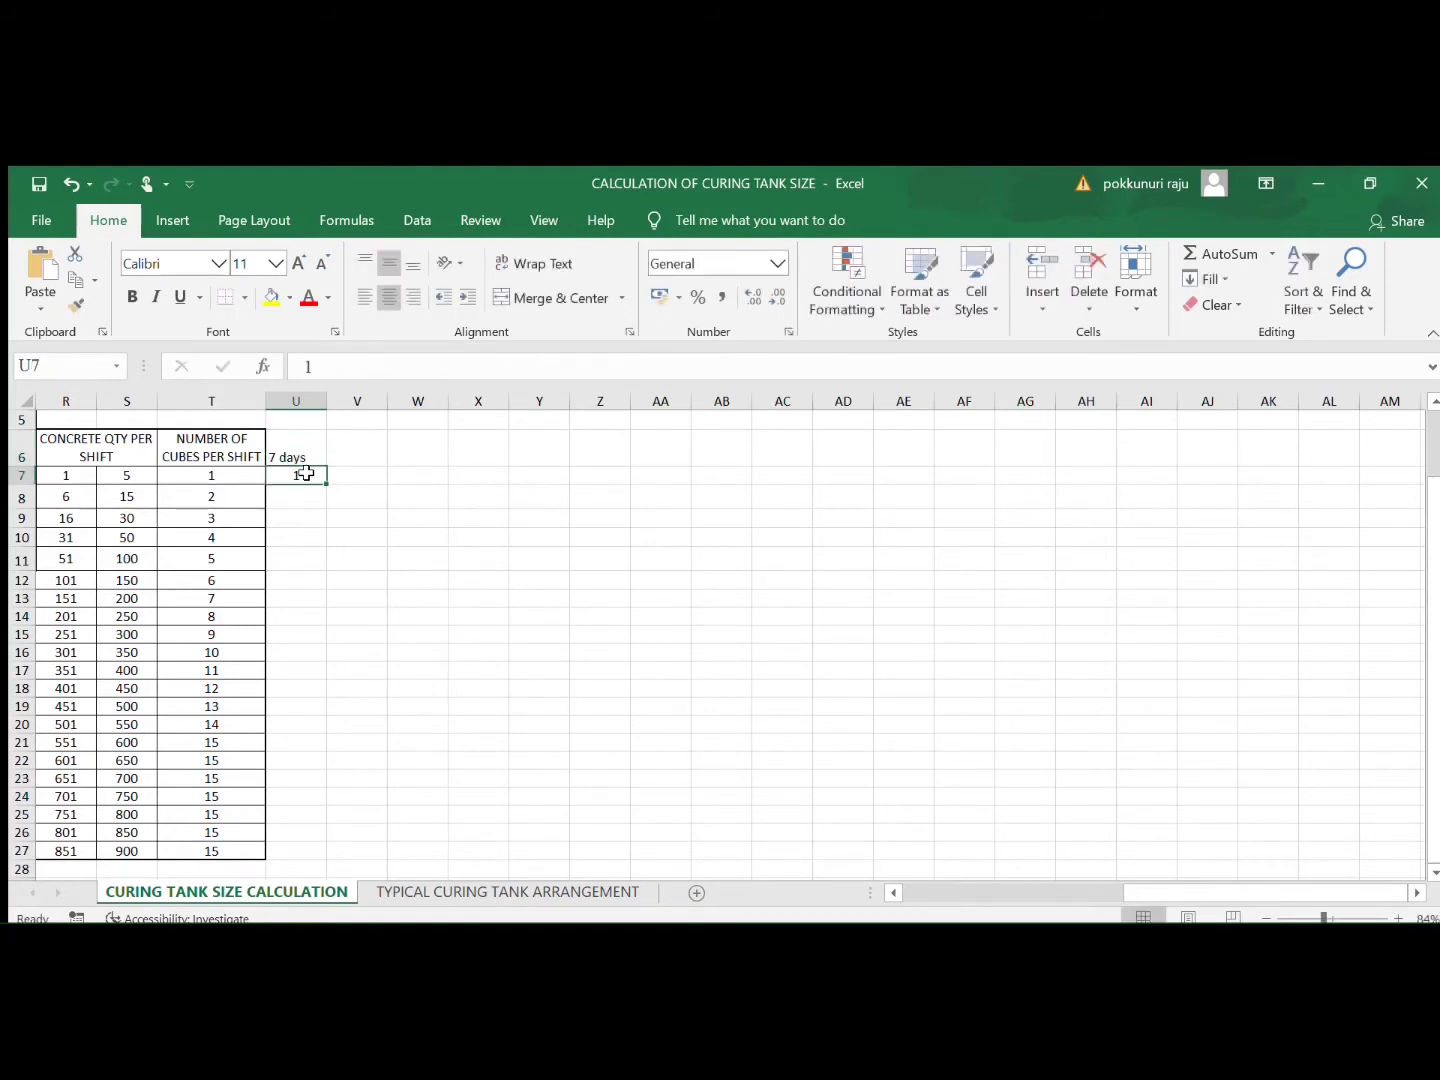
{"action": "key", "text": "Up"}
{"action": "key", "text": "Right"}
{"action": "type", "text": "3 days"}
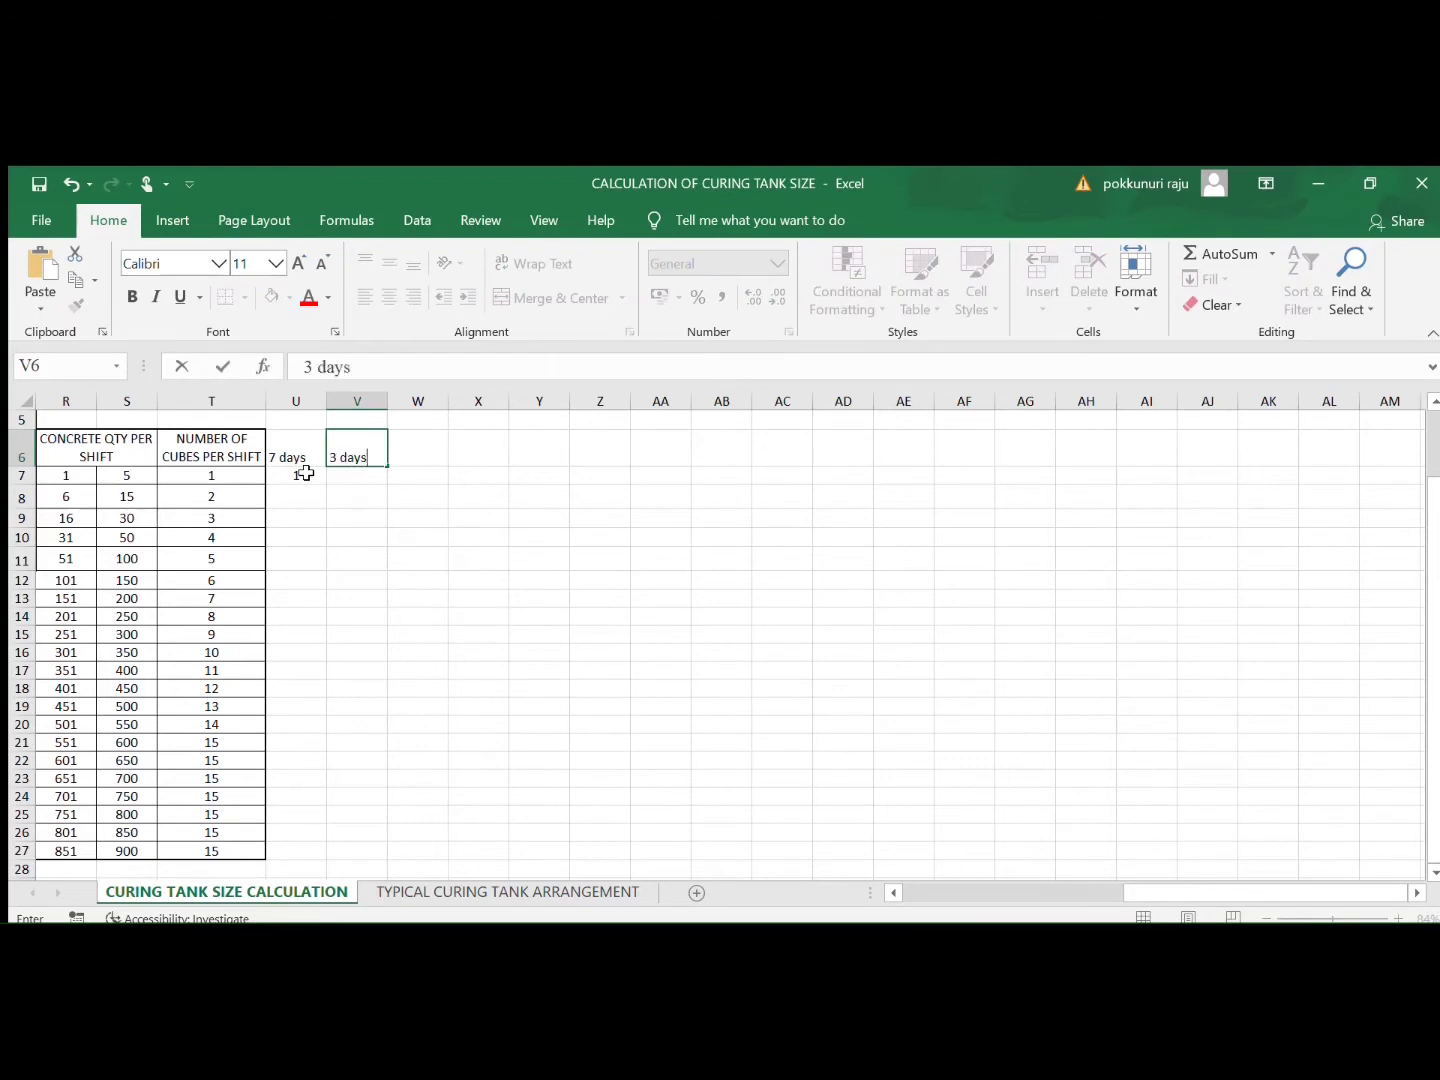
{"action": "key", "text": "Return"}
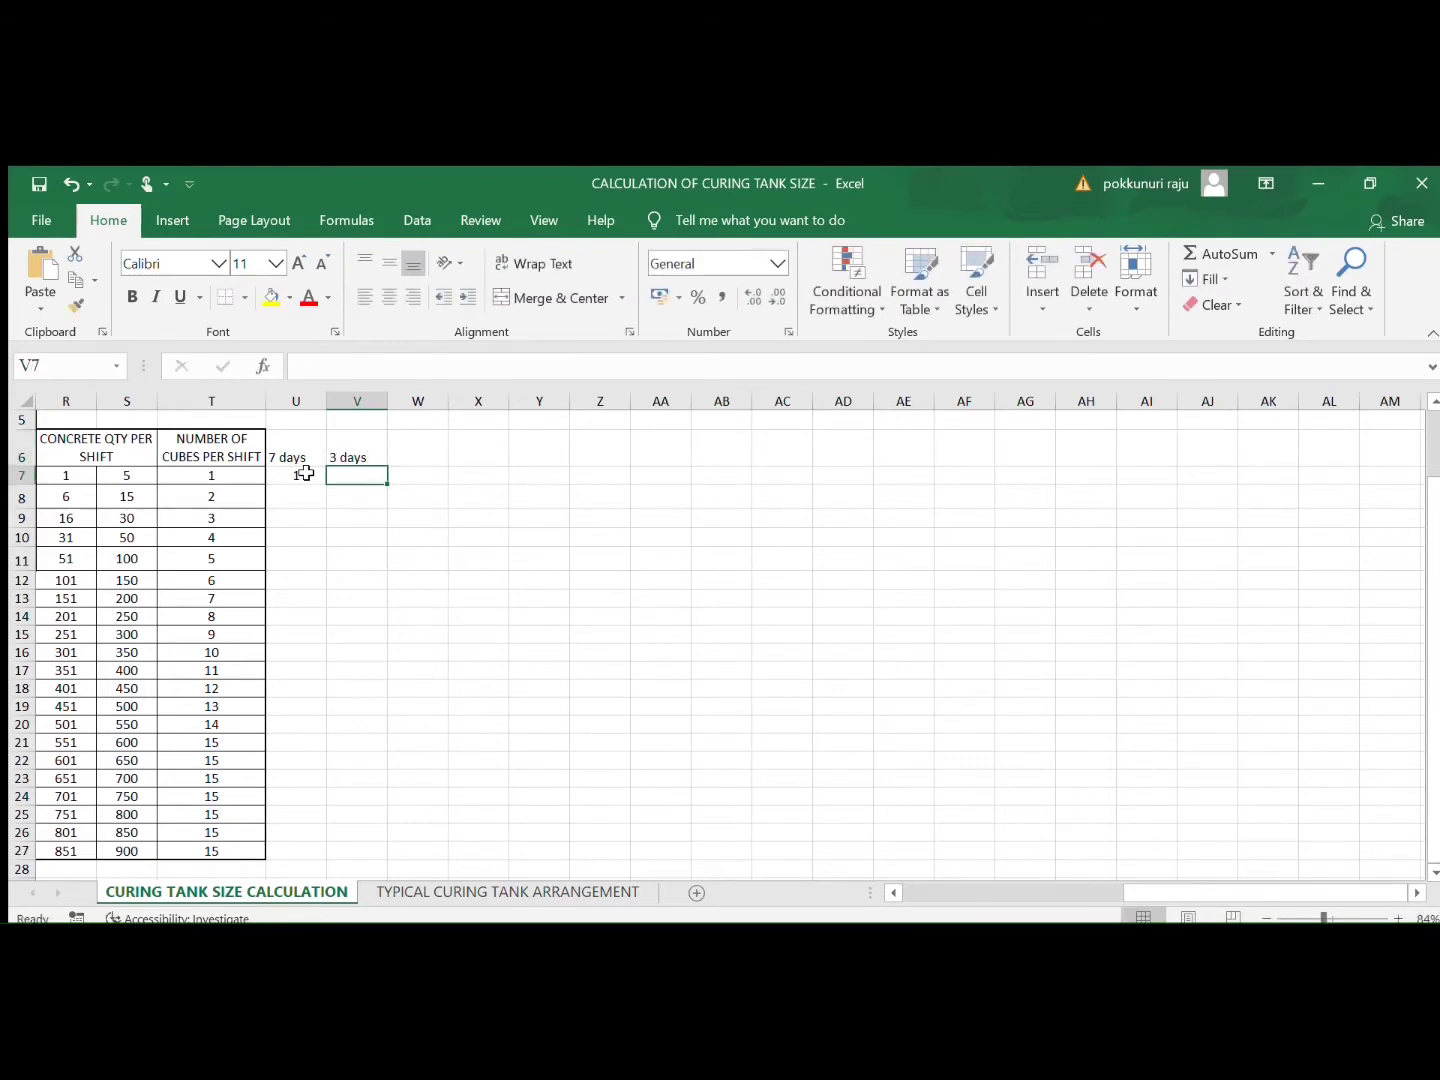
Step: Put 1 under 3 days, add a '1 days' heading with 1 below, and begin =SUM( in X7
{"action": "type", "text": "1"}
{"action": "key", "text": "Up"}
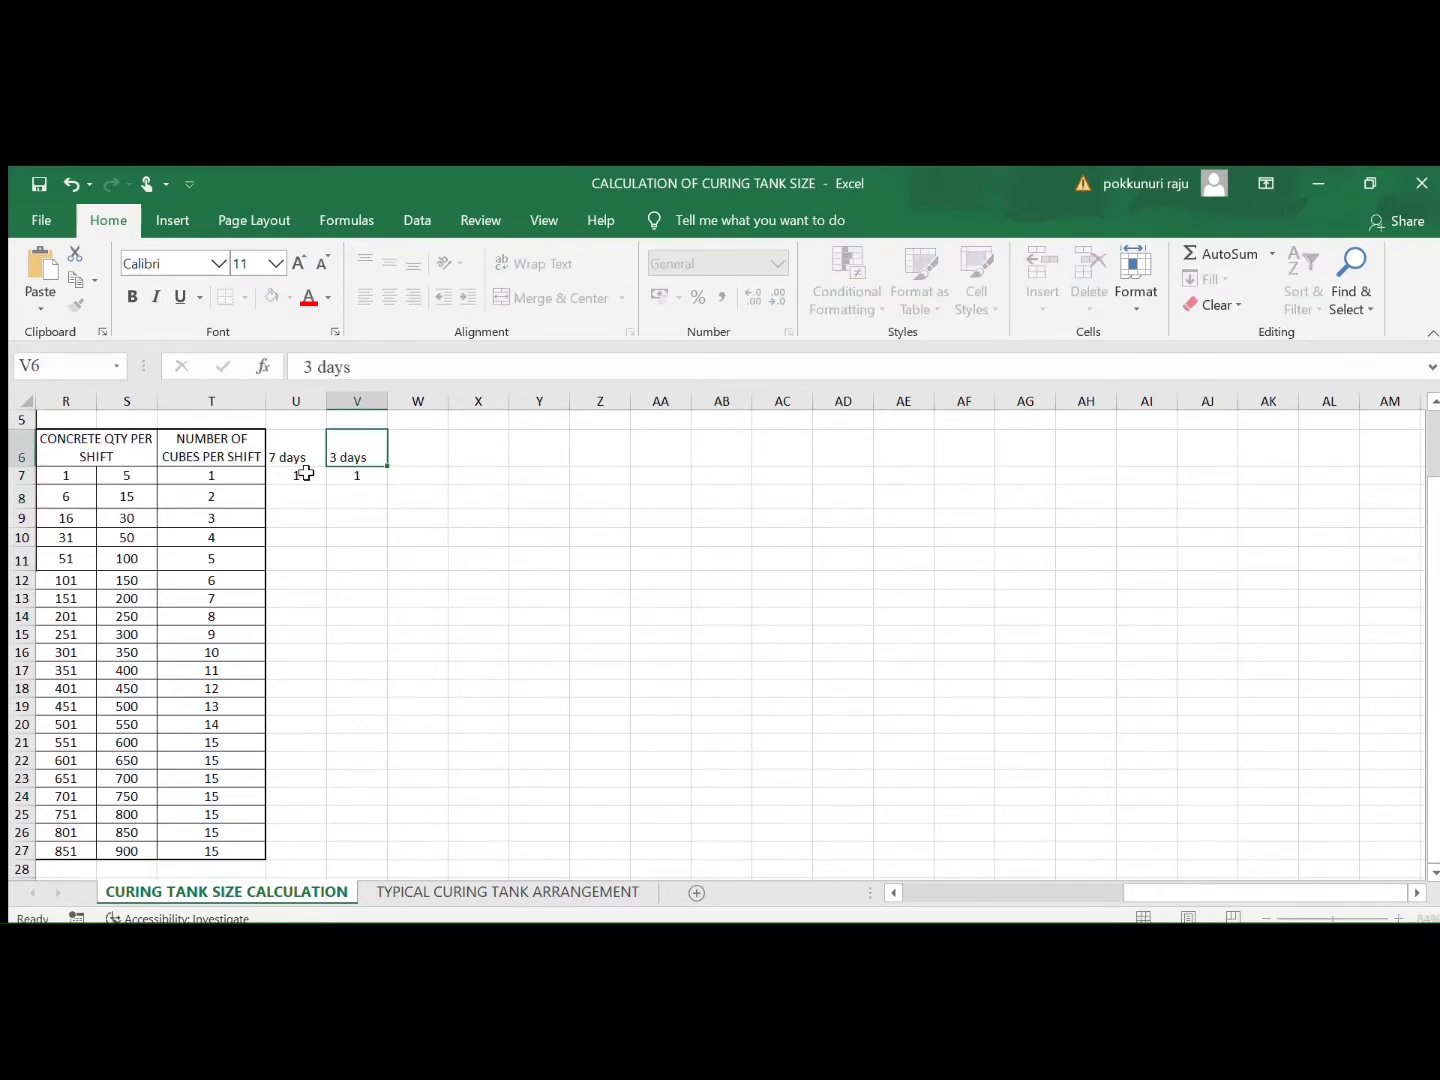
{"action": "key", "text": "Right"}
{"action": "type", "text": "1 days"}
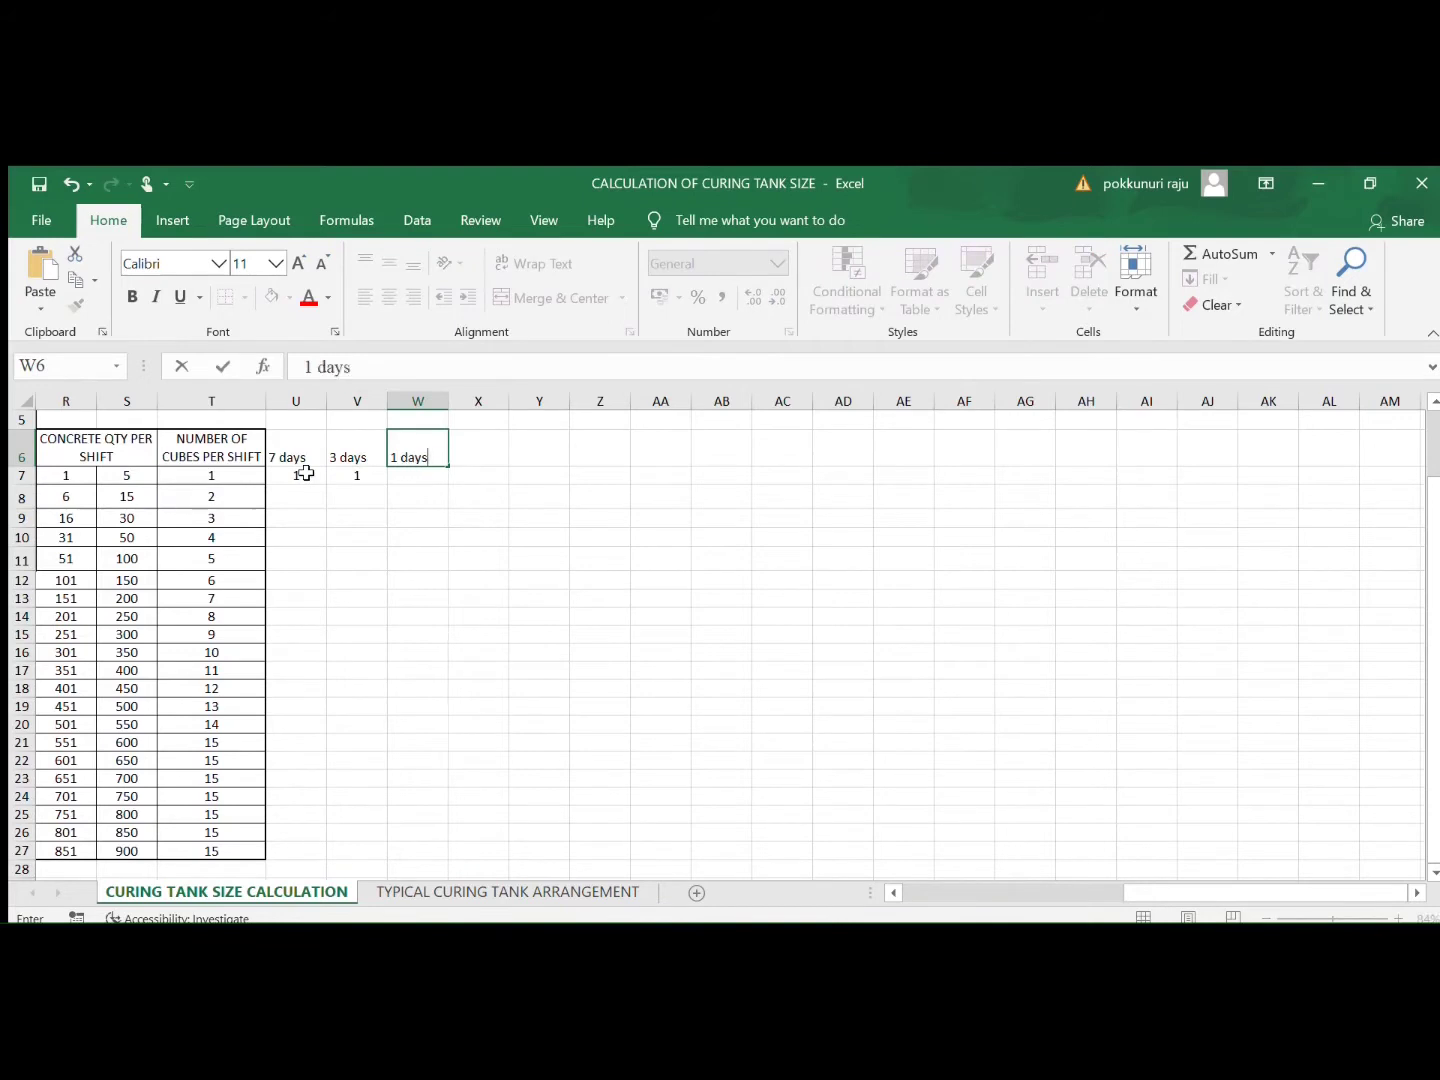
{"action": "key", "text": "Return"}
{"action": "type", "text": "1"}
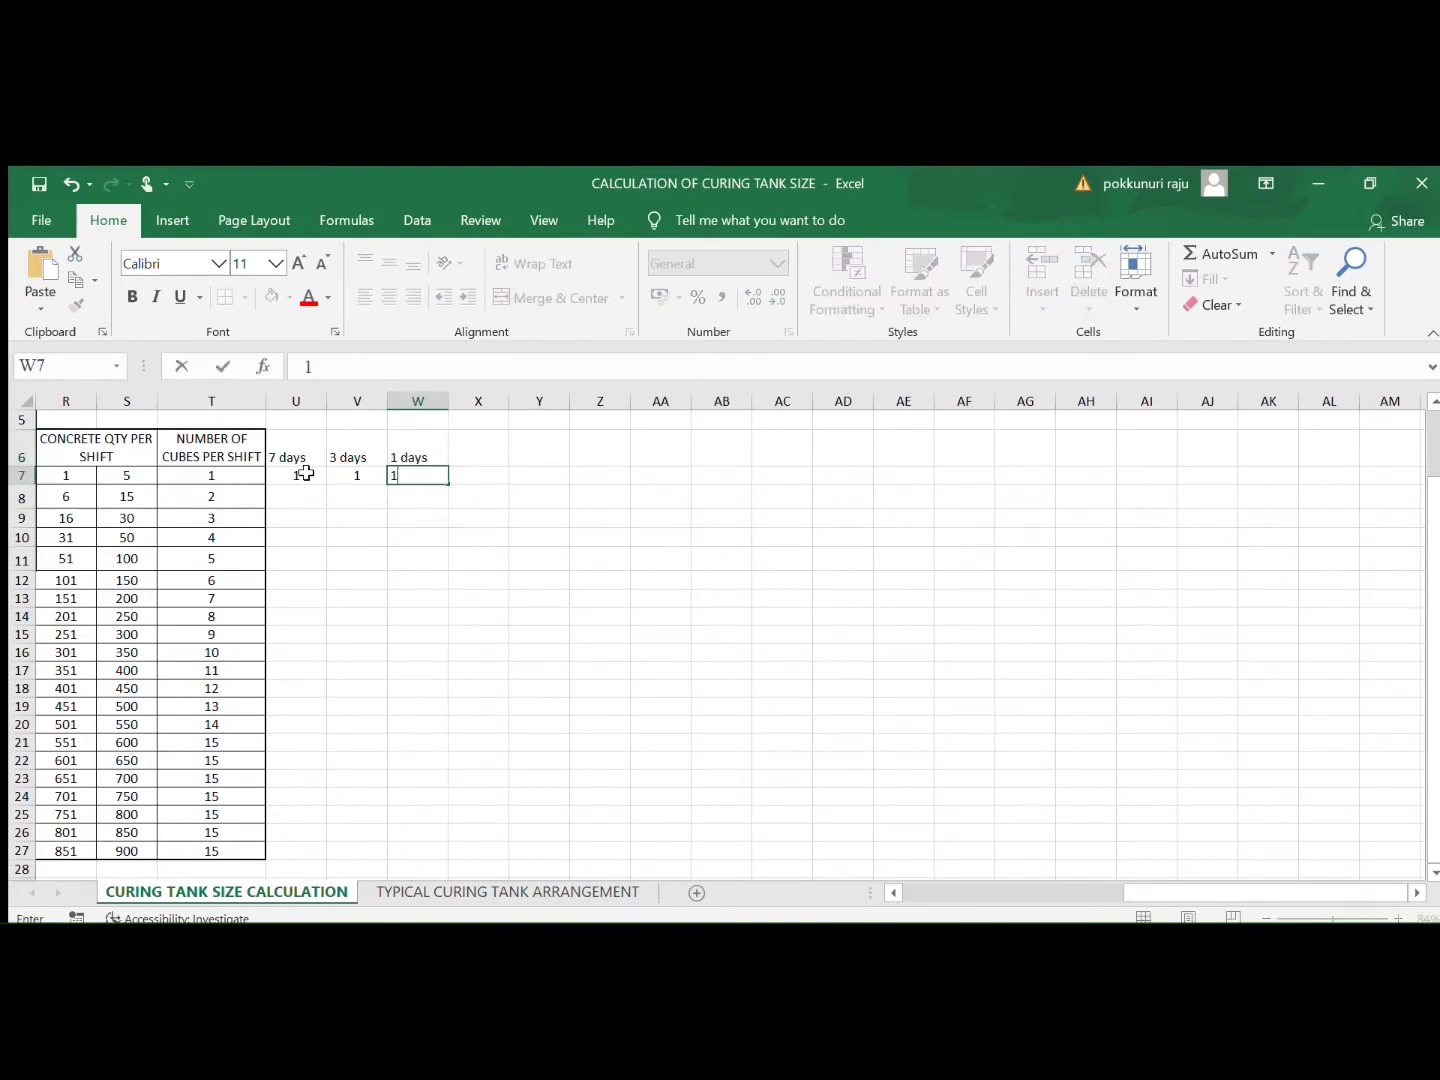
{"action": "key", "text": "Return"}
{"action": "key", "text": "Left"}
{"action": "key", "text": "Left"}
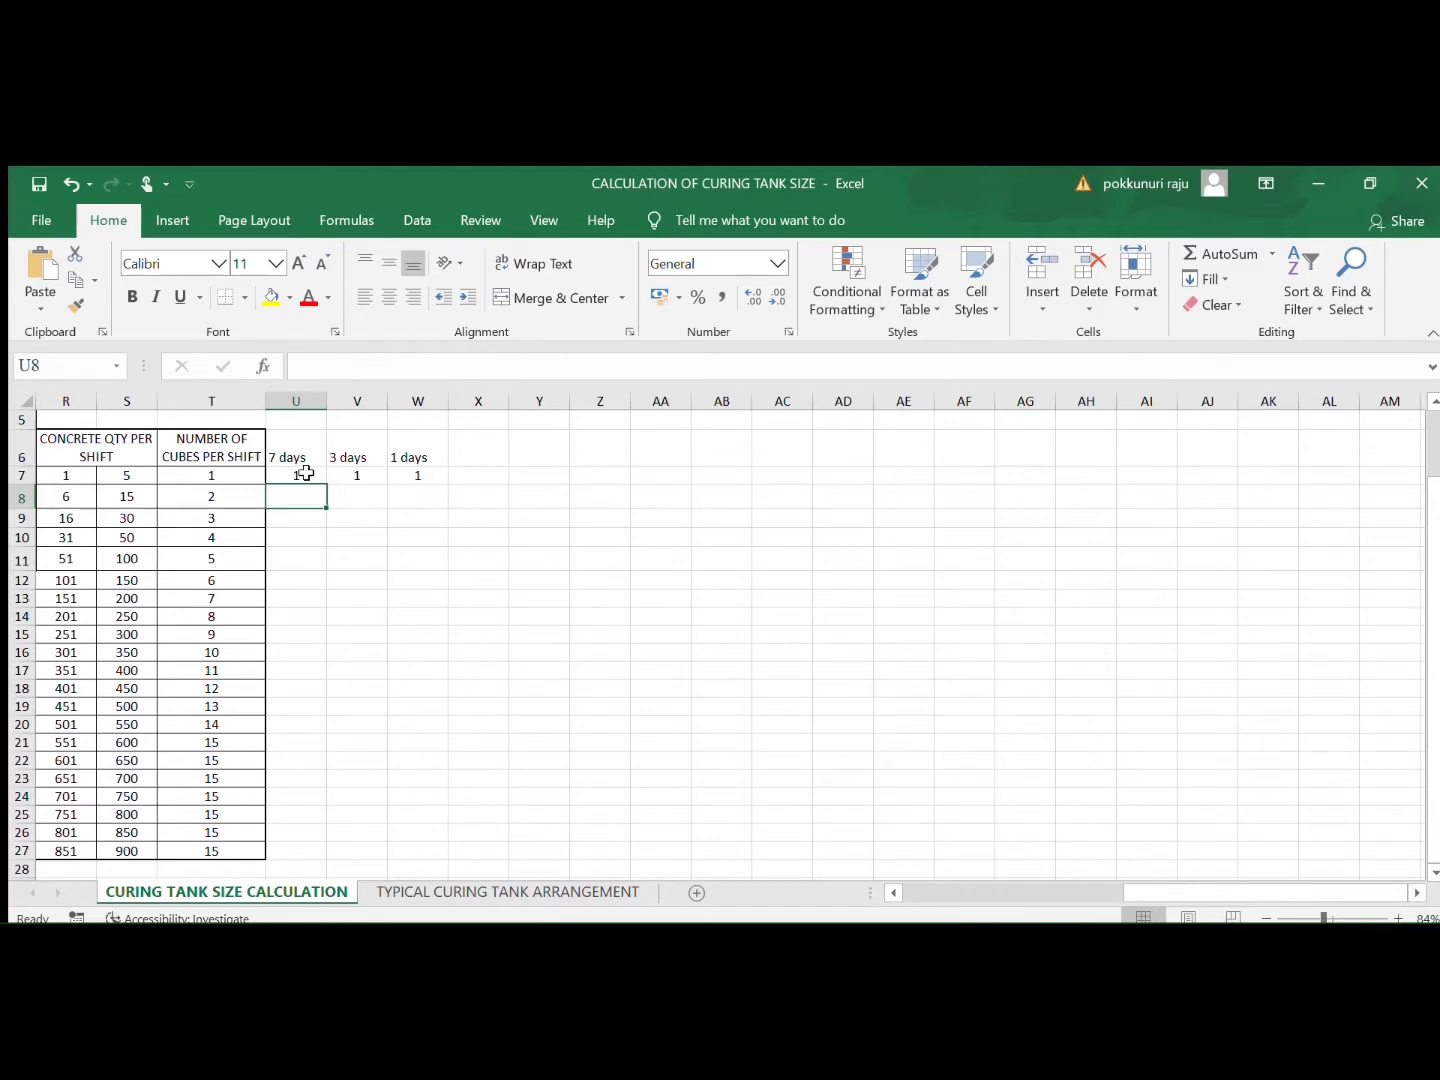
{"action": "key", "text": "Up"}
{"action": "key", "text": "Right"}
{"action": "key", "text": "Right"}
{"action": "key", "text": "Right"}
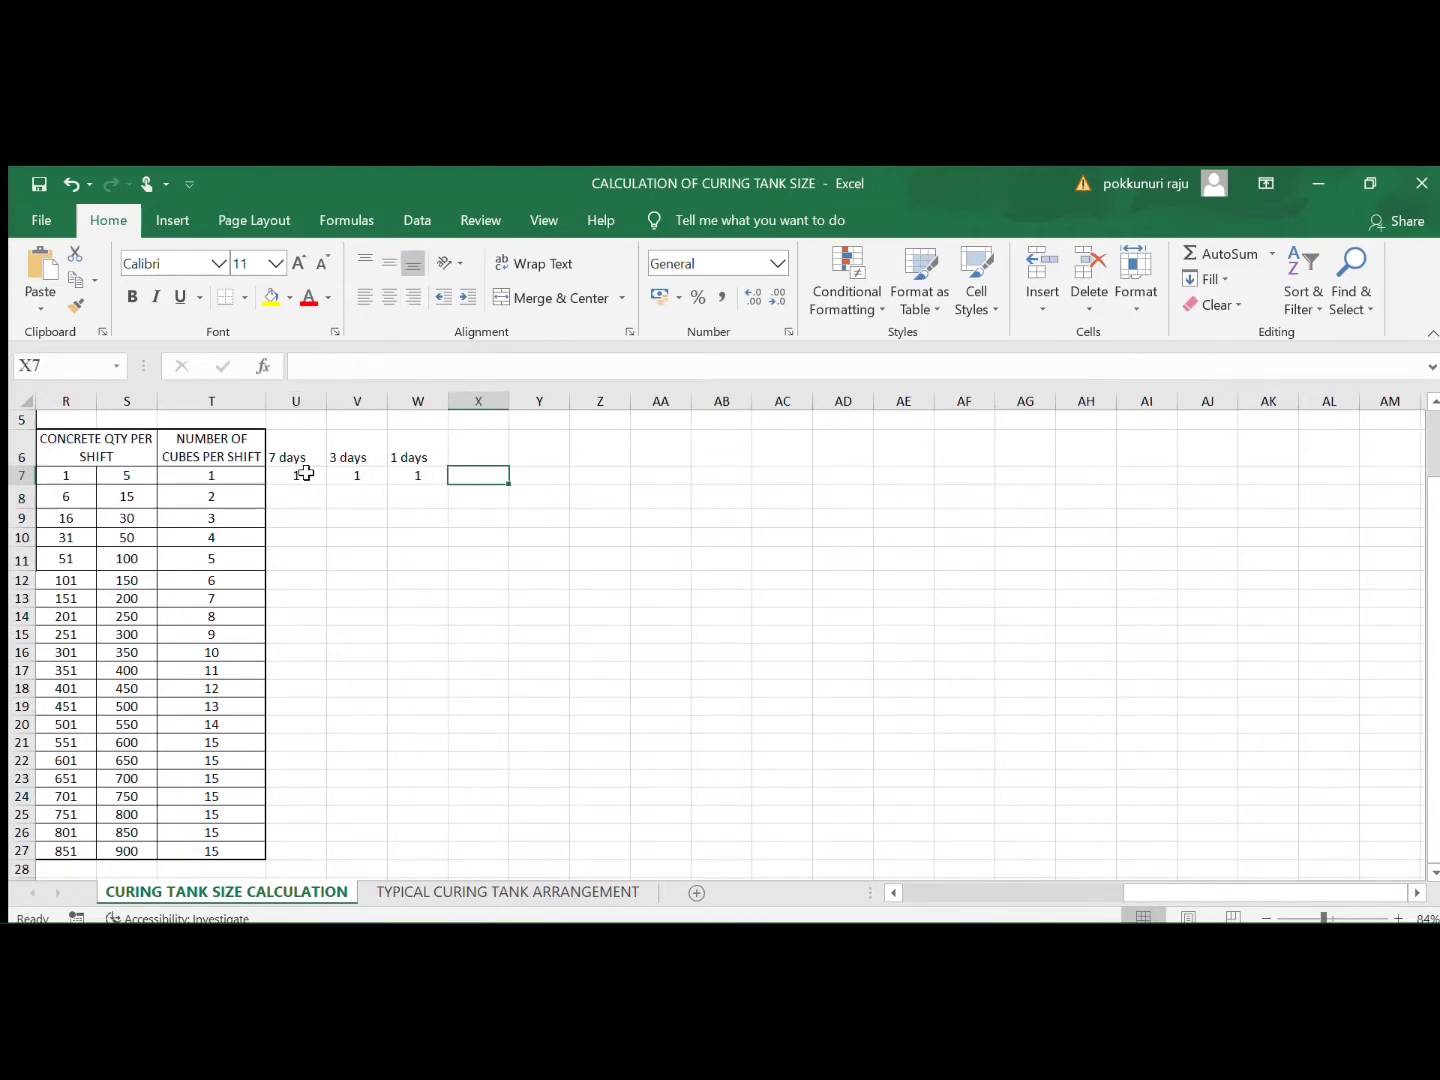
{"action": "type", "text": "="}
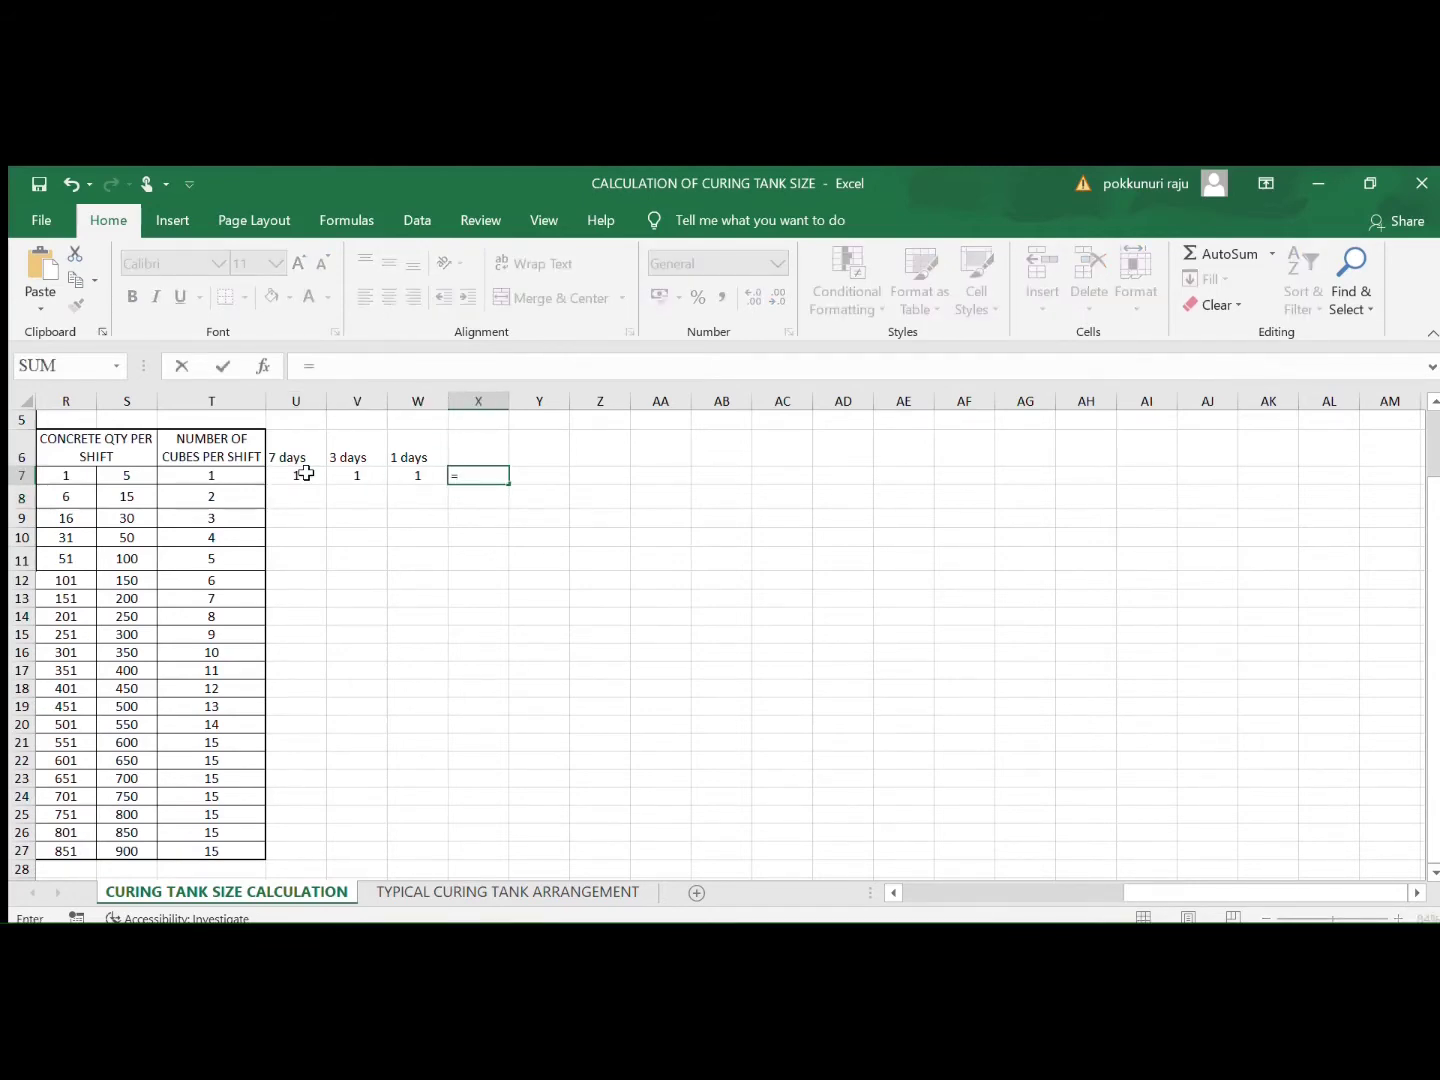
{"action": "type", "text": "sum("}
Step: Complete the X7 SUM formula over the row's cube count and day columns, giving 4
{"action": "left_click", "coordinate": [305, 473]}
{"action": "key", "text": "Left"}
{"action": "key", "text": "Left"}
{"action": "key", "text": "Right"}
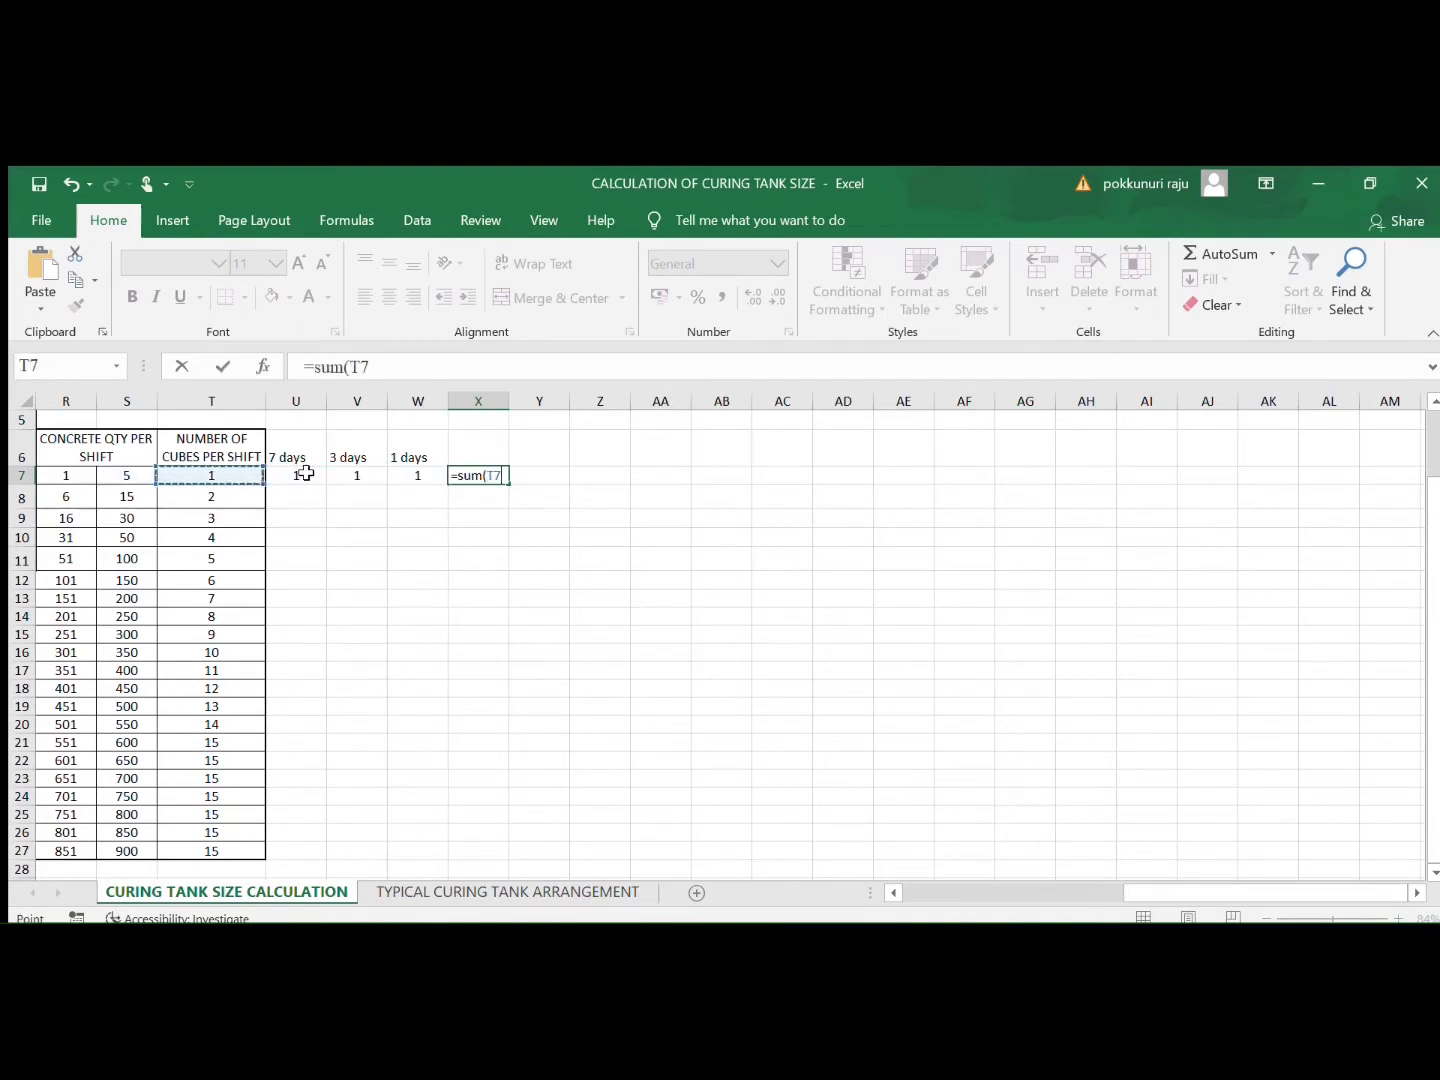
{"action": "key", "text": "shift+Right"}
{"action": "key", "text": "shift+Right"}
{"action": "key", "text": "shift+Right"}
{"action": "type", "text": ")"}
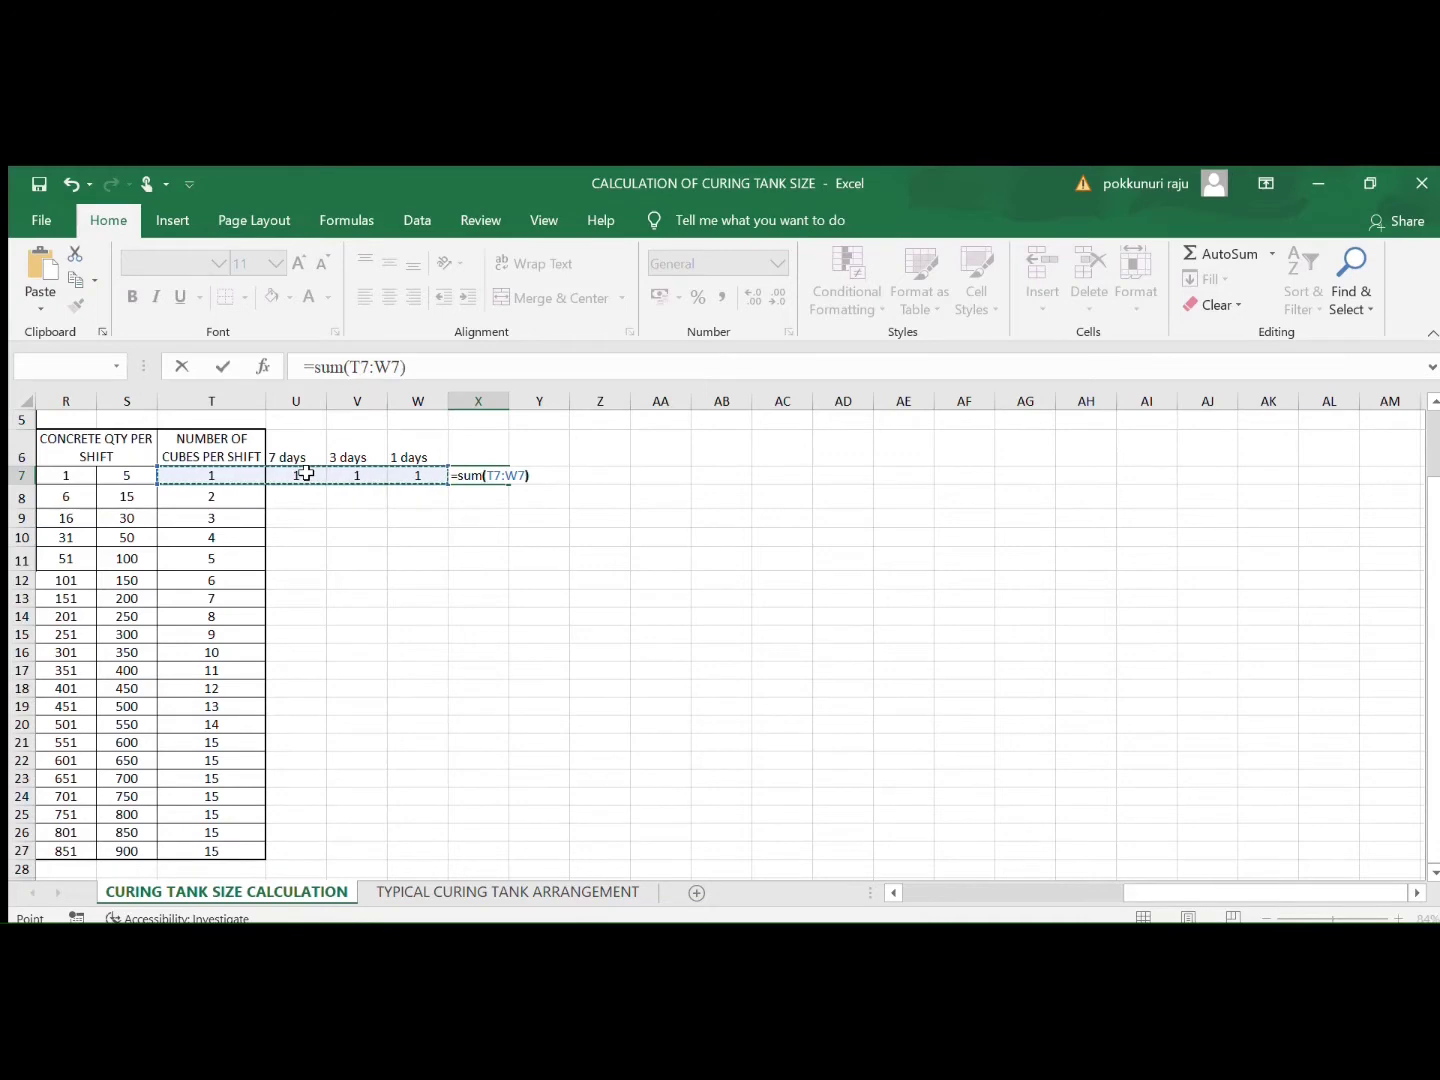
{"action": "key", "text": "Return"}
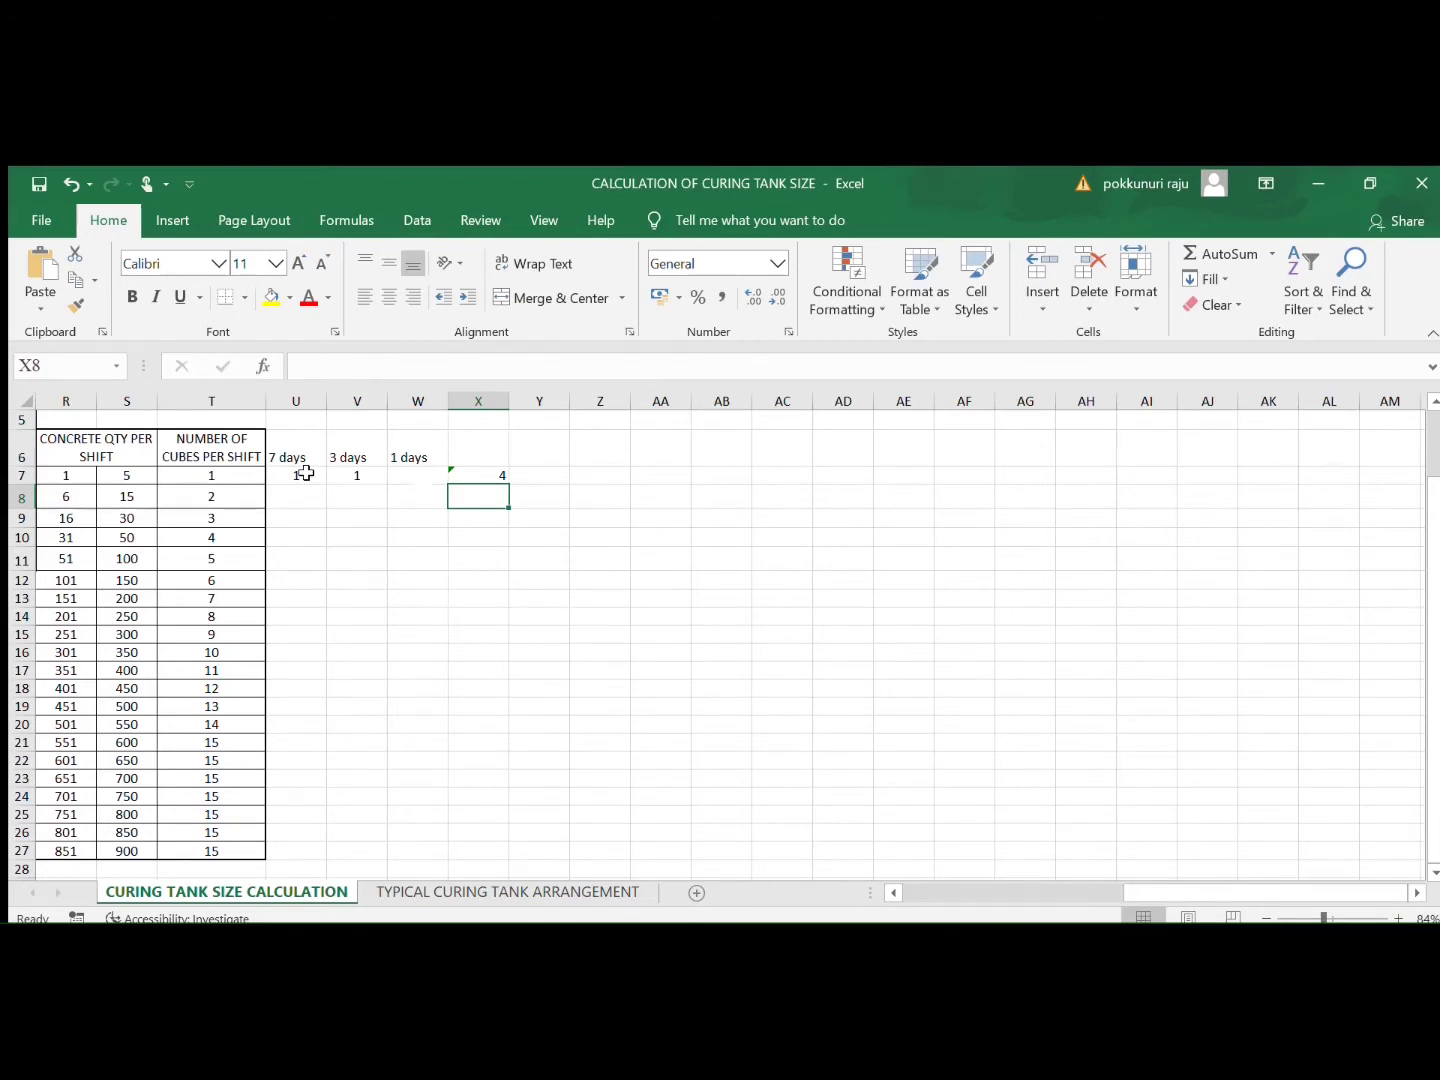
Step: Fill U7:X7 down to row 27 so column X totals rise from 4 to 18
{"action": "key", "text": "Up"}
{"action": "key", "text": "Up"}
{"action": "key", "text": "Left"}
{"action": "key", "text": "Down"}
{"action": "left_click", "coordinate": [305, 474]}
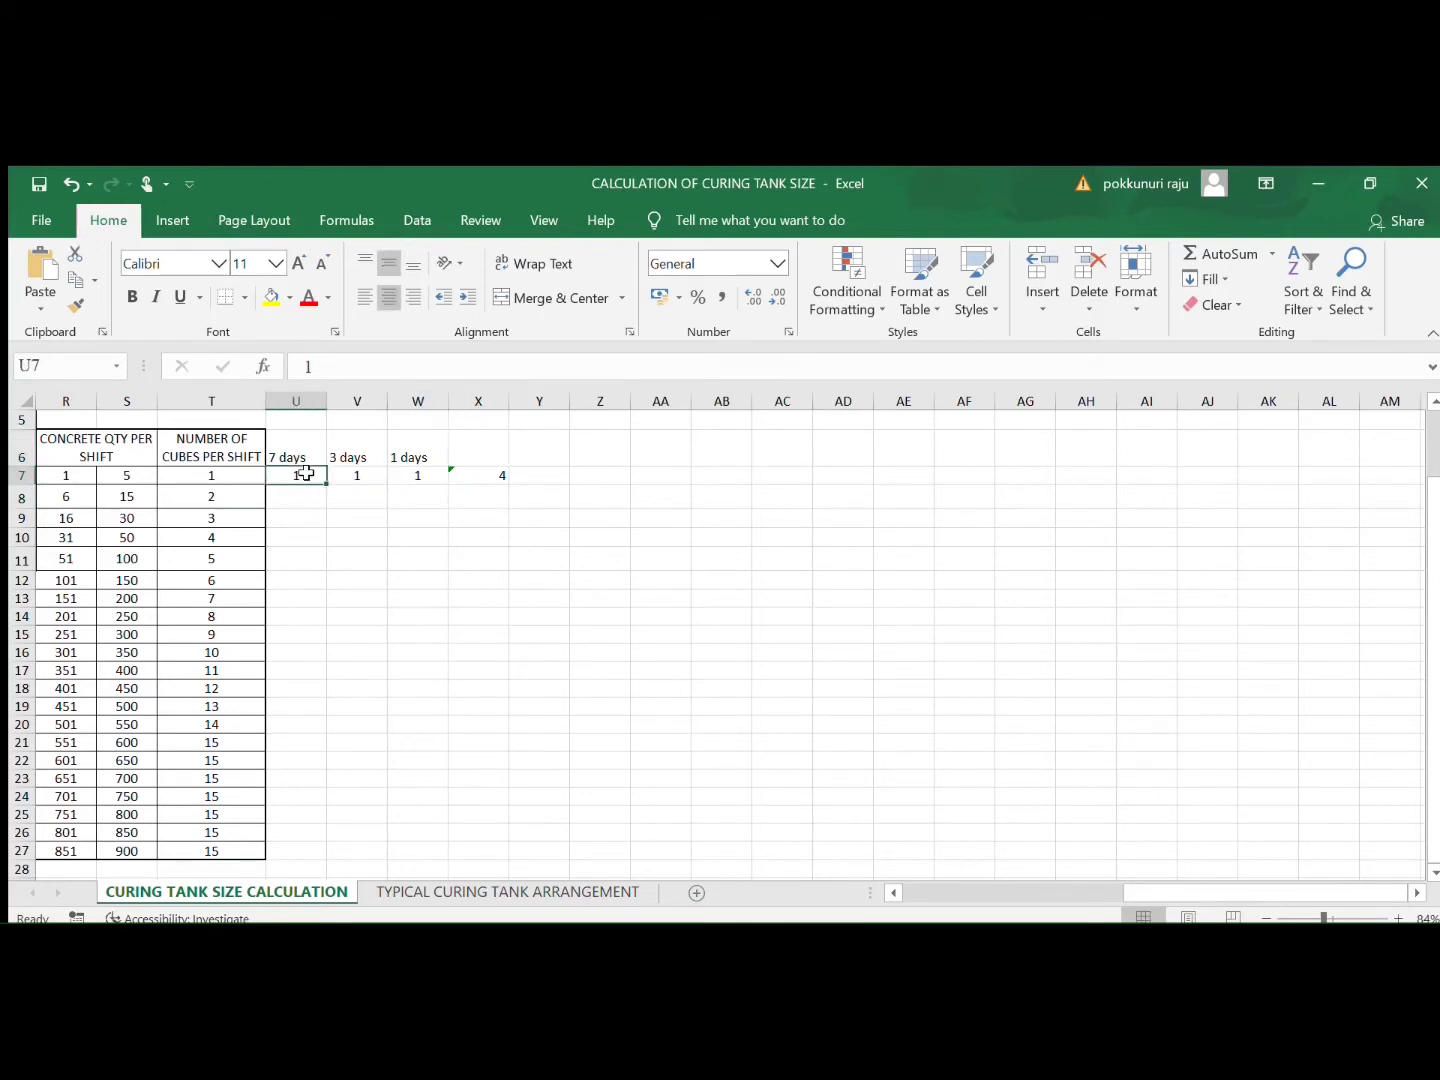
{"action": "key", "text": "shift+Right"}
{"action": "key", "text": "shift+Right"}
{"action": "key", "text": "shift+Right"}
{"action": "key", "text": "shift+Right"}
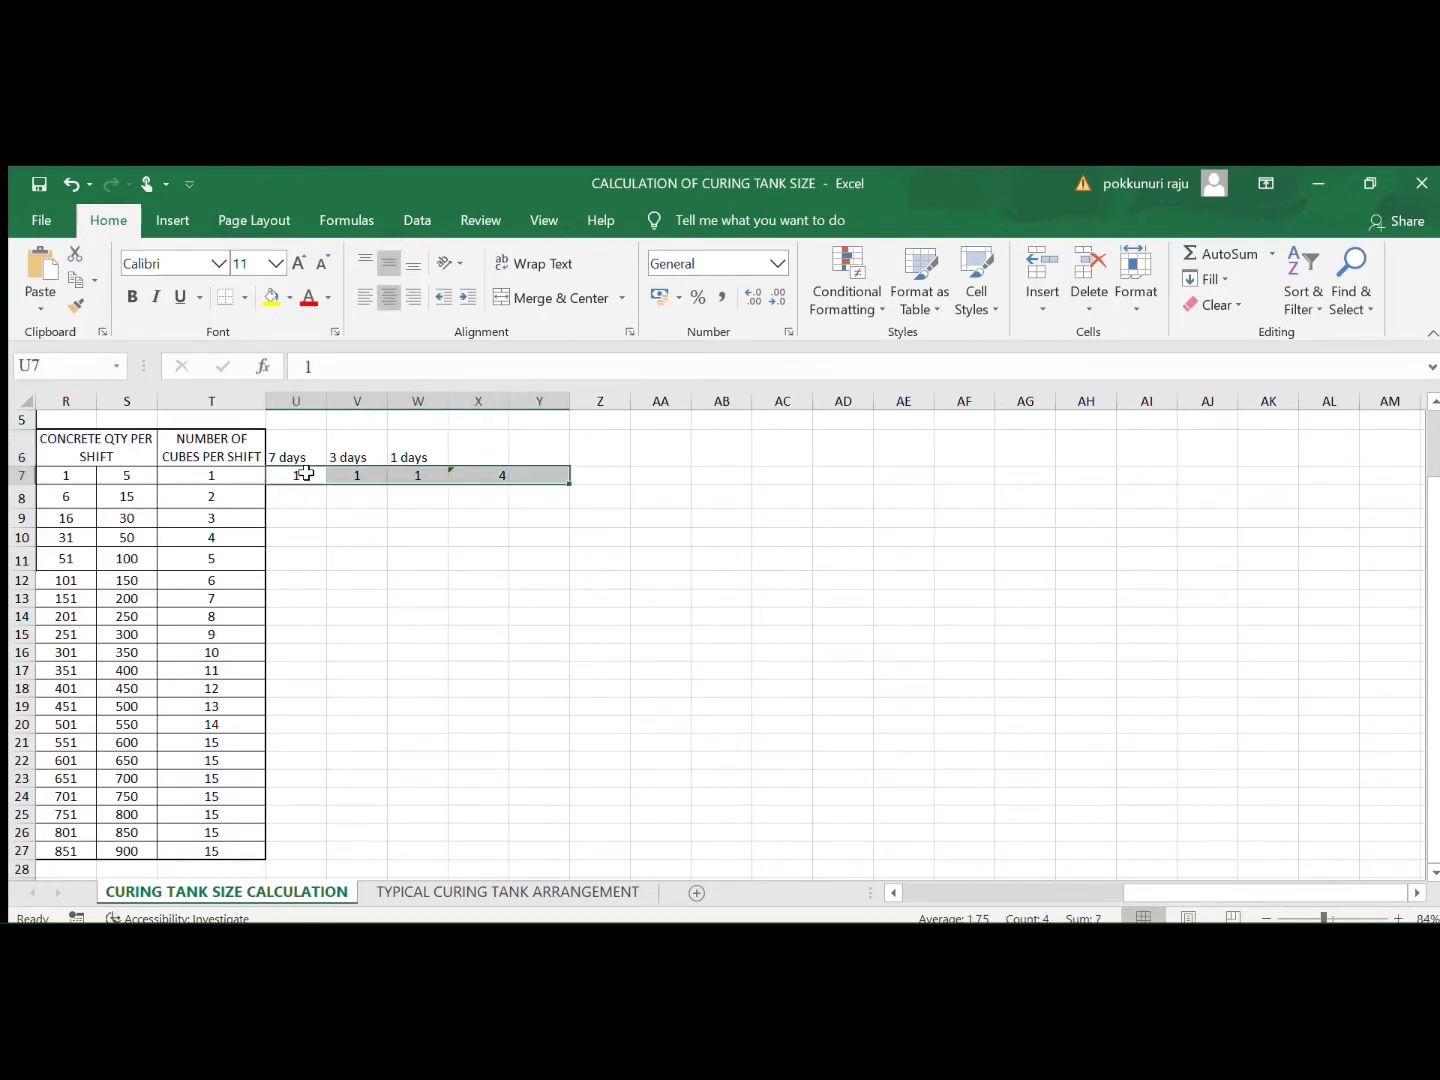
{"action": "key", "text": "Left"}
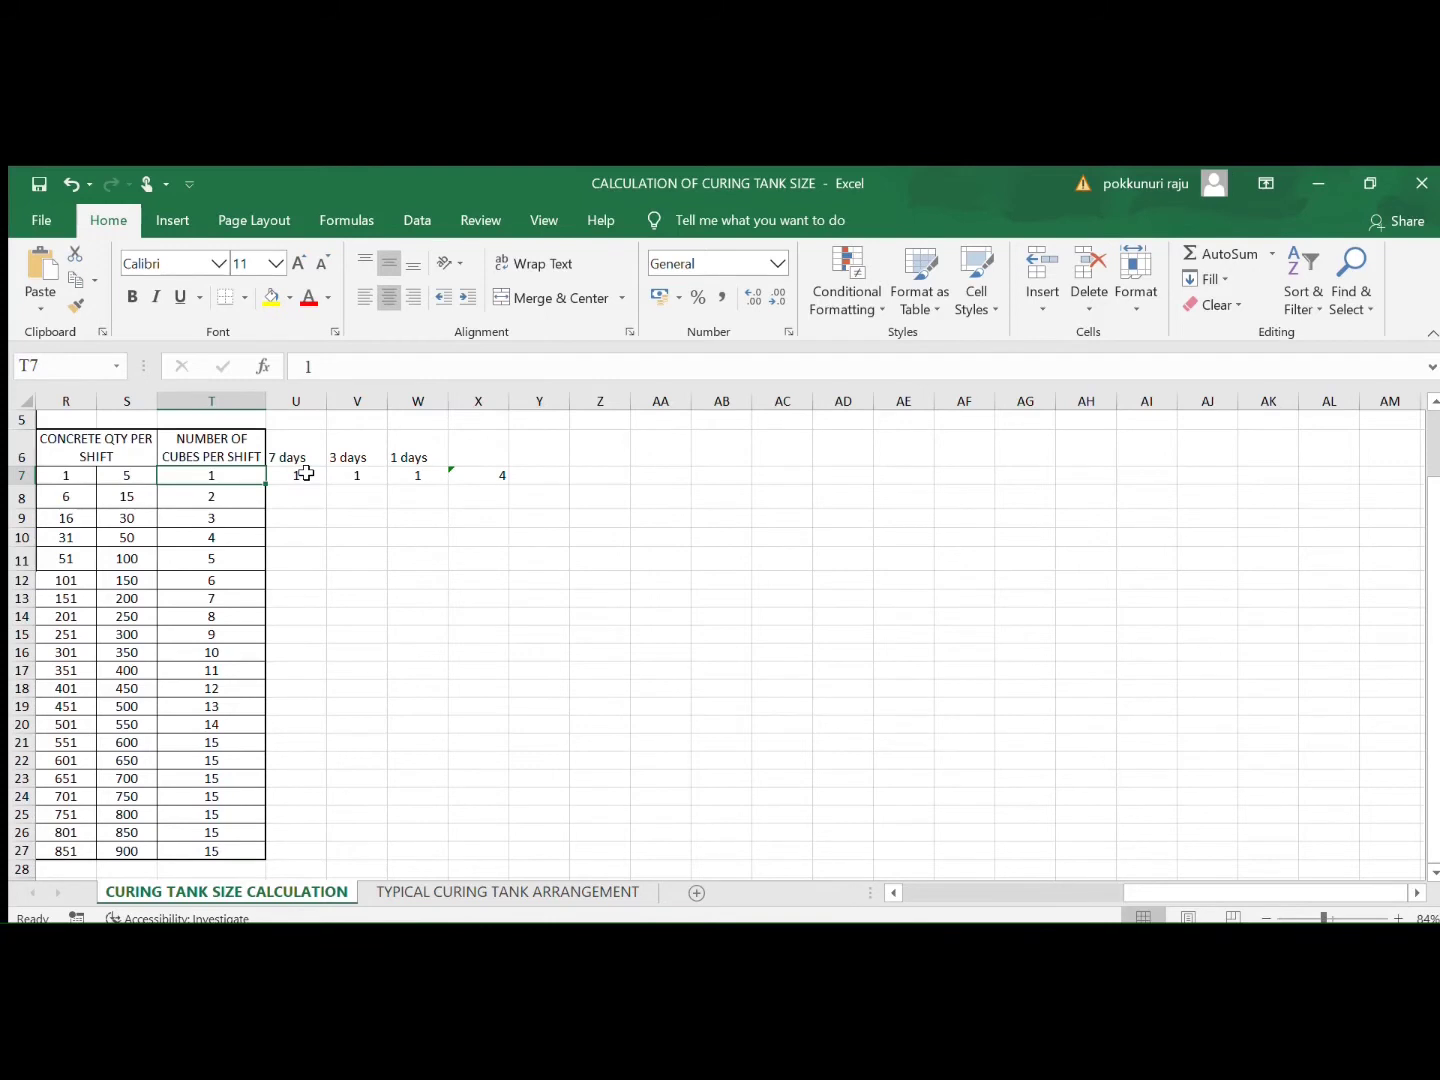
{"action": "left_click", "coordinate": [305, 474]}
{"action": "key", "text": "shift+Right"}
{"action": "key", "text": "shift+Right"}
{"action": "key", "text": "shift+Right"}
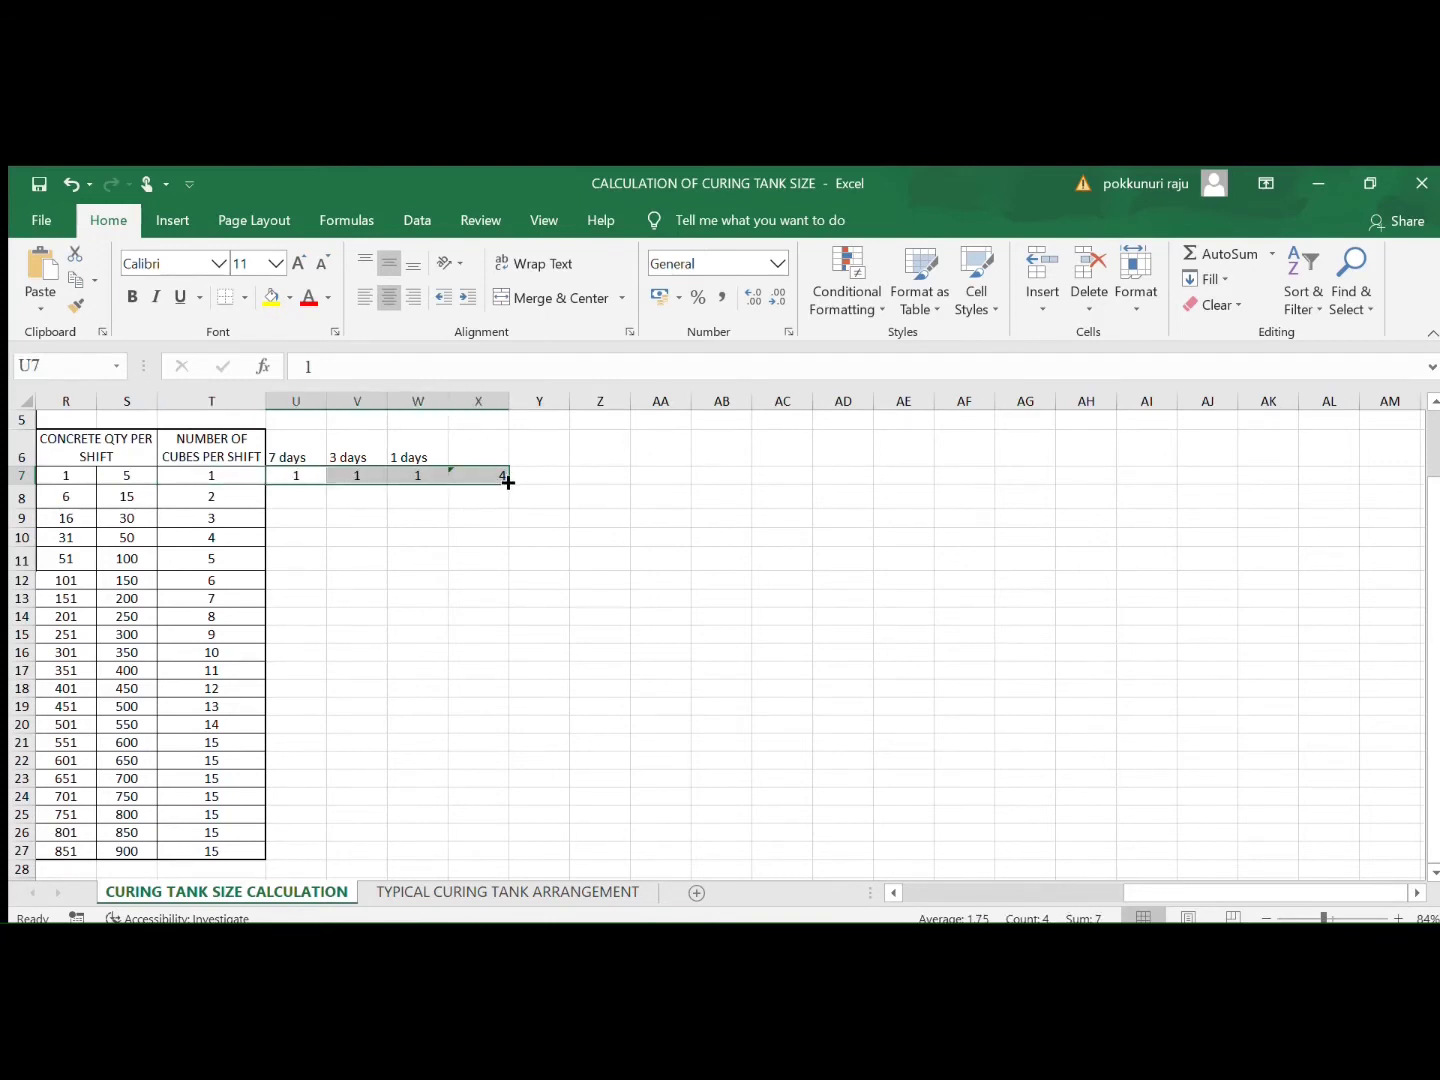
{"action": "left_click_drag", "start_coordinate": [508, 482], "coordinate": [511, 765]}
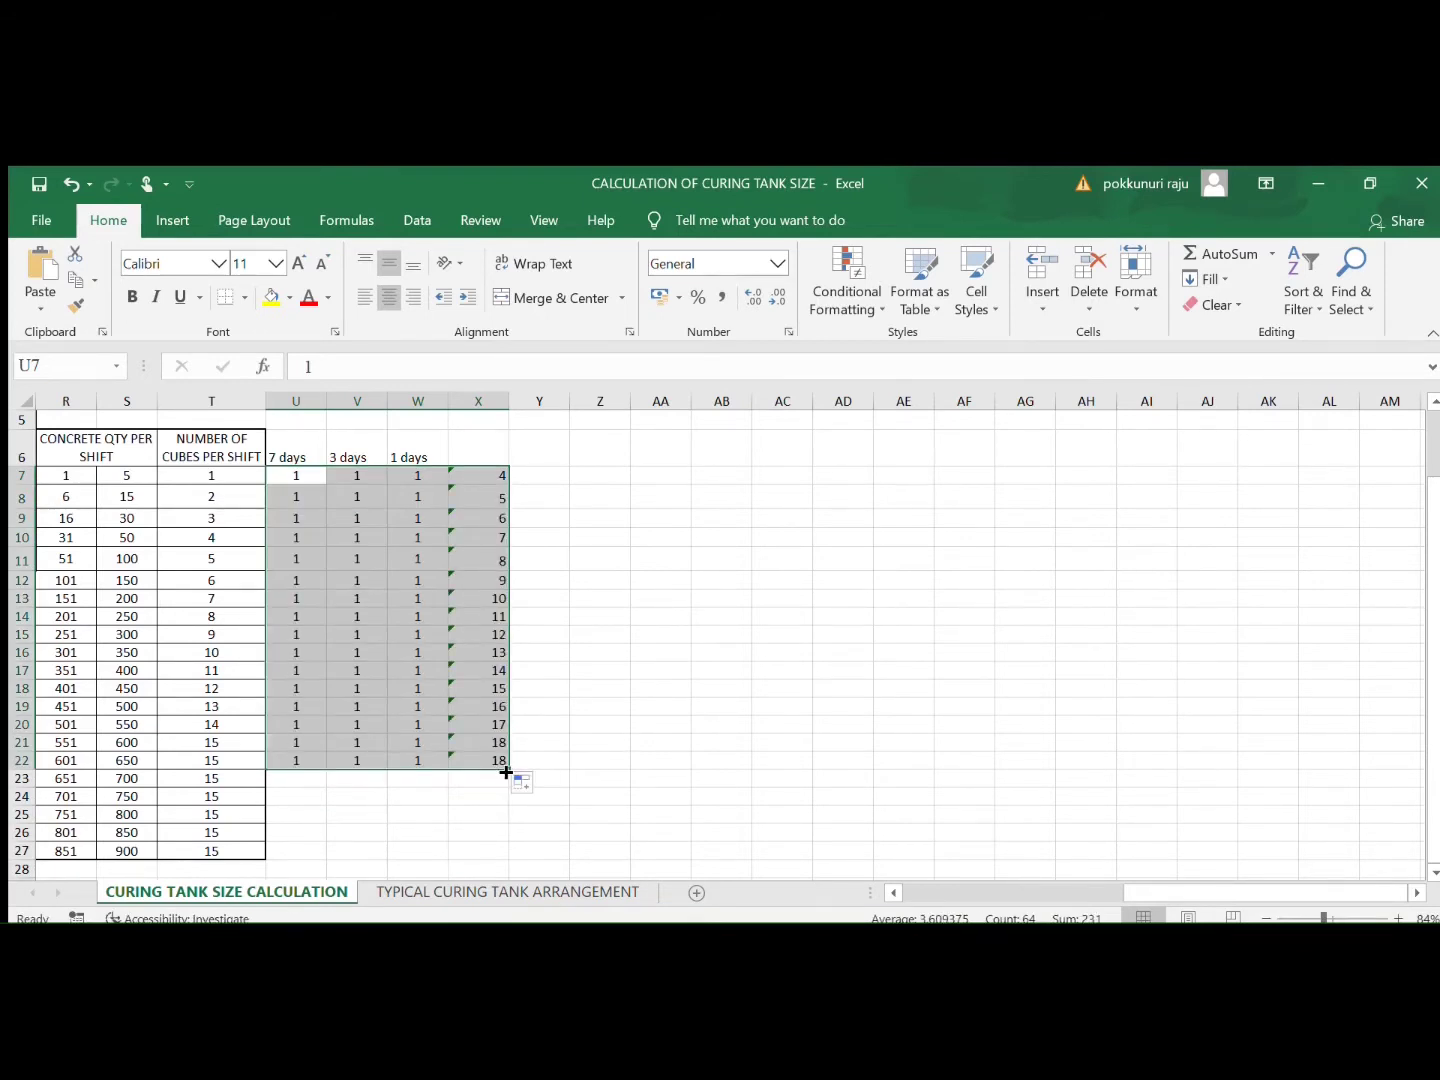
{"action": "left_click_drag", "start_coordinate": [509, 768], "coordinate": [497, 864]}
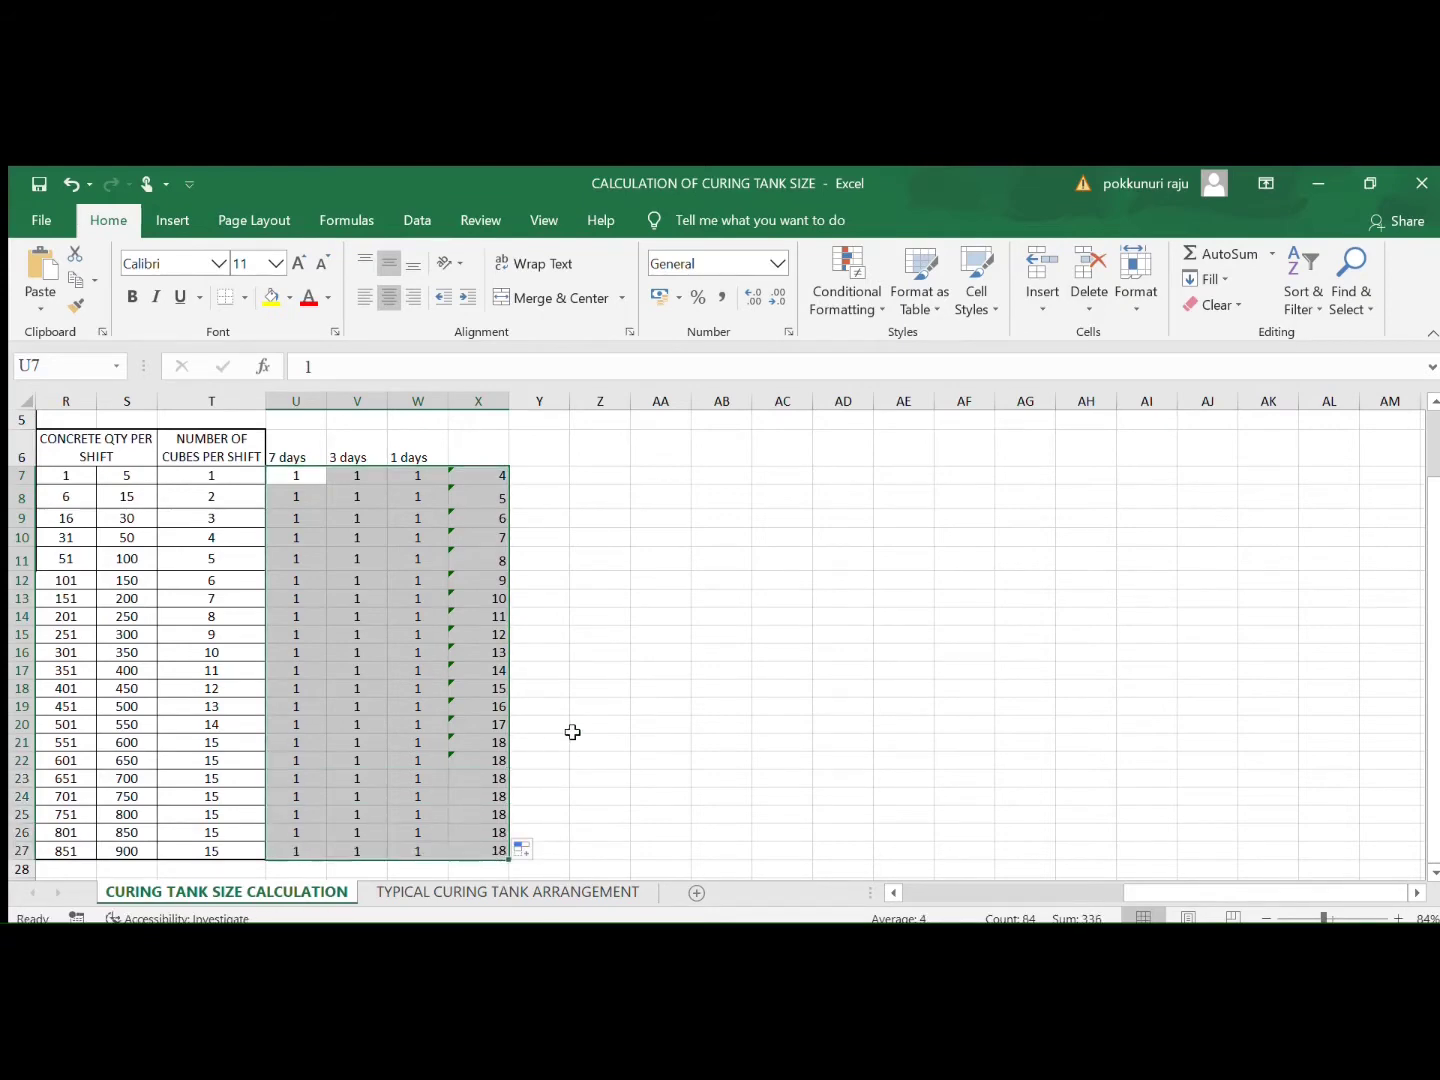
{"action": "left_click", "coordinate": [572, 728]}
Step: Enter 3 in Y7 and the note 'Each samples you have to cast 3 cubes' in Y6
{"action": "left_click", "coordinate": [480, 476]}
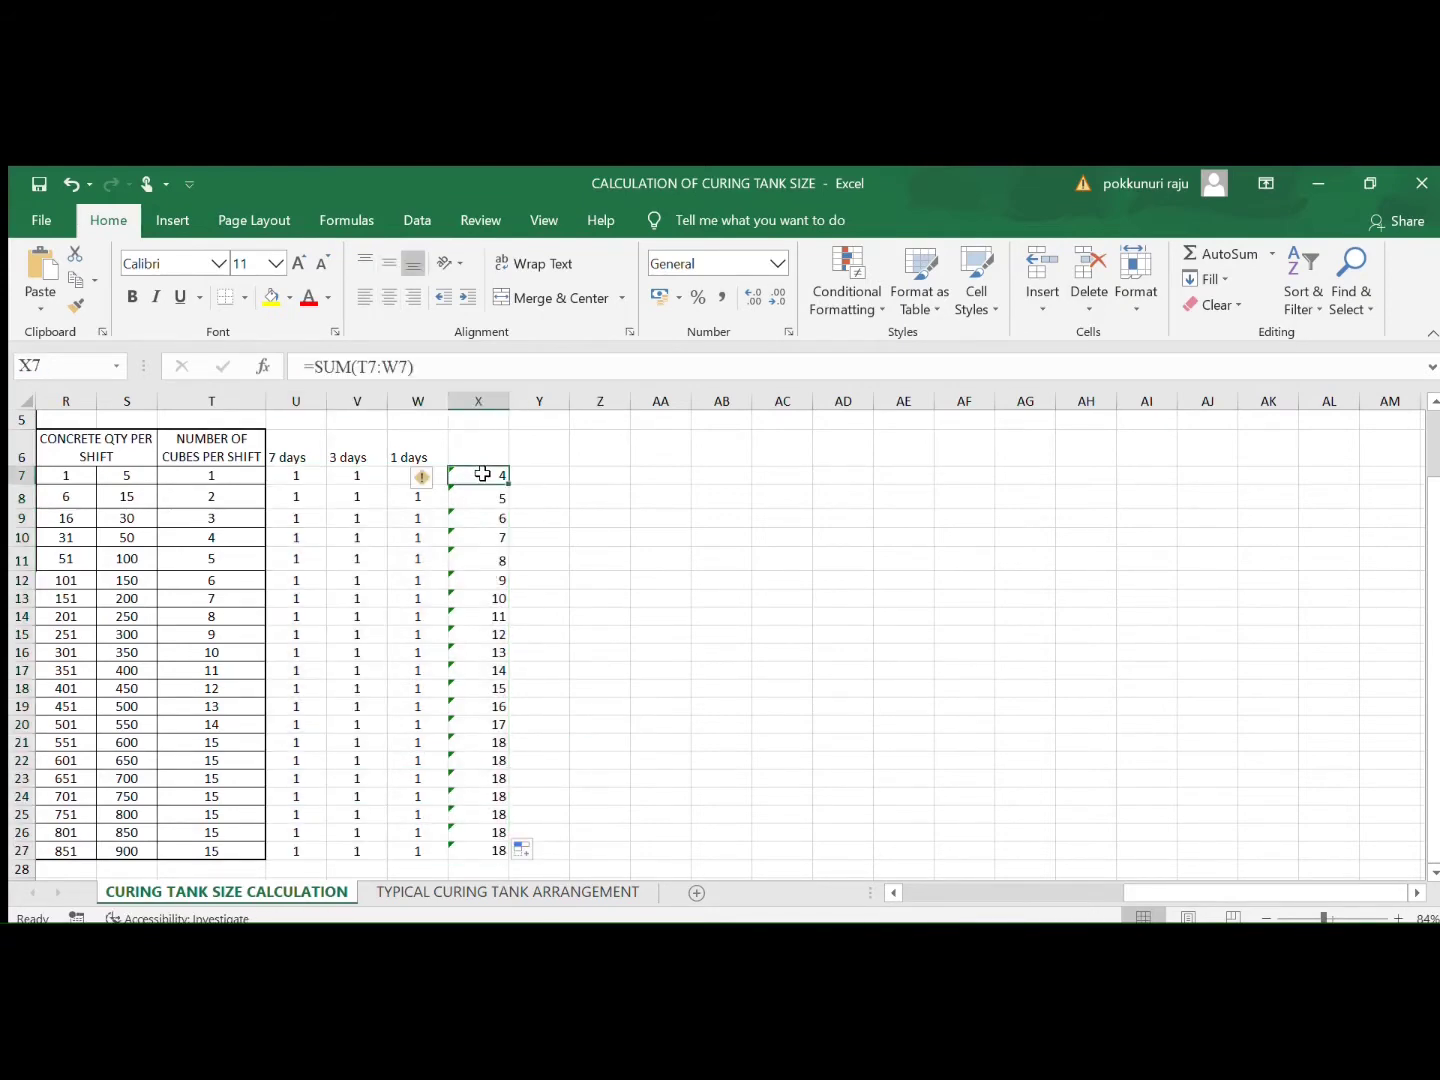
{"action": "left_click", "coordinate": [545, 476]}
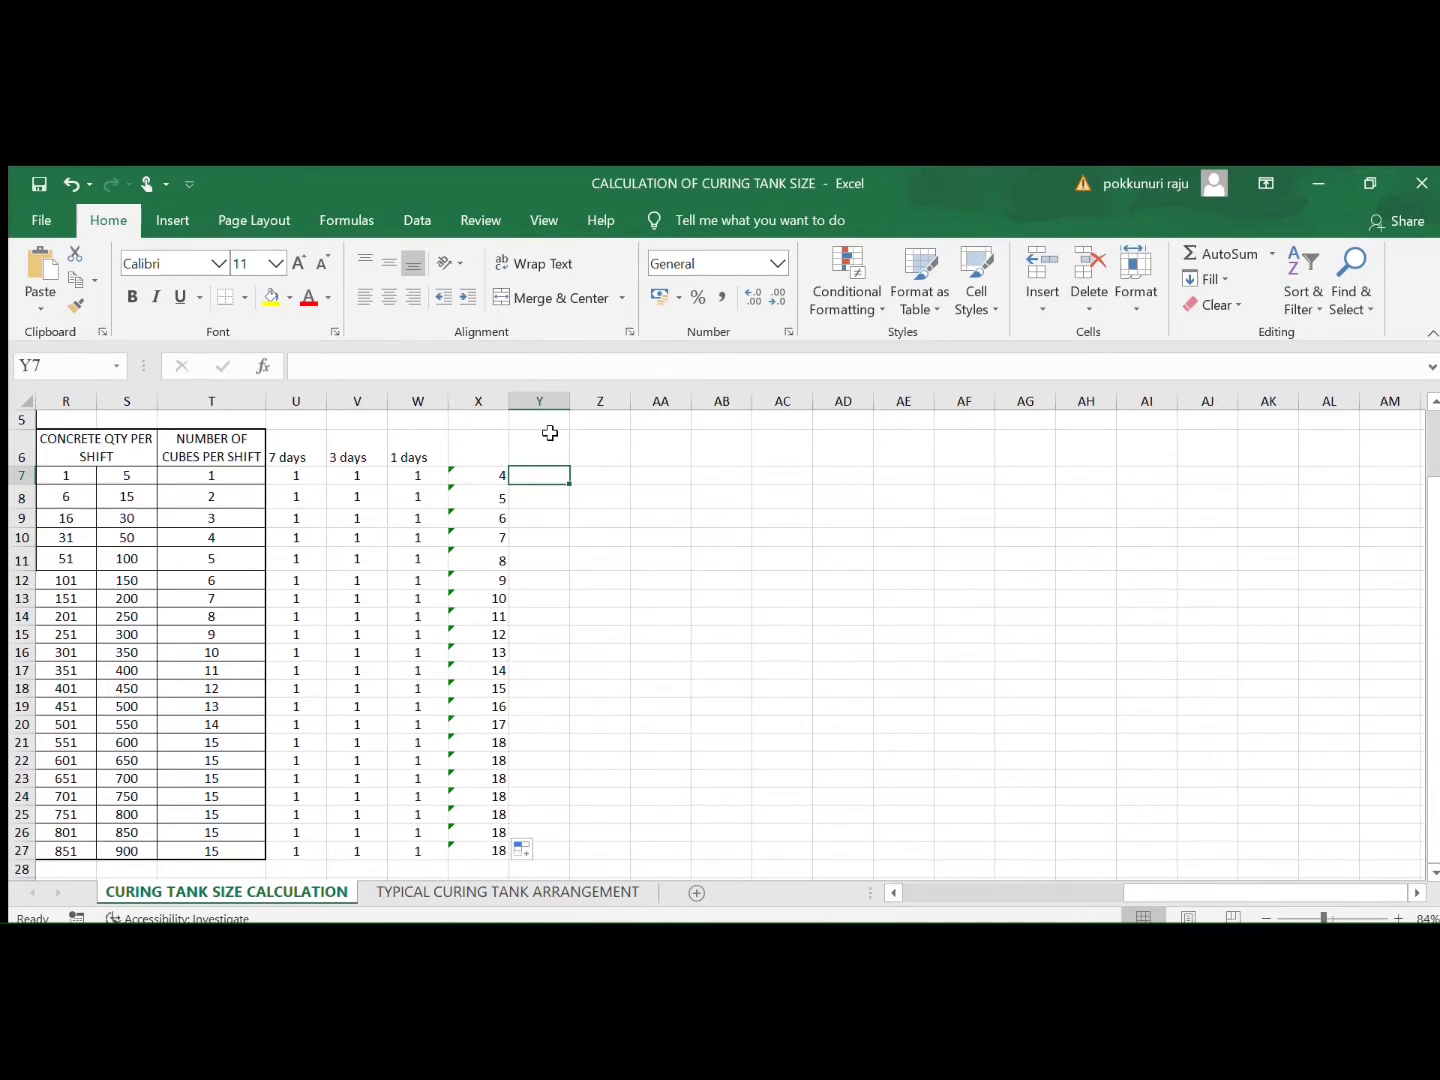
{"action": "type", "text": "3"}
{"action": "left_click", "coordinate": [550, 435]}
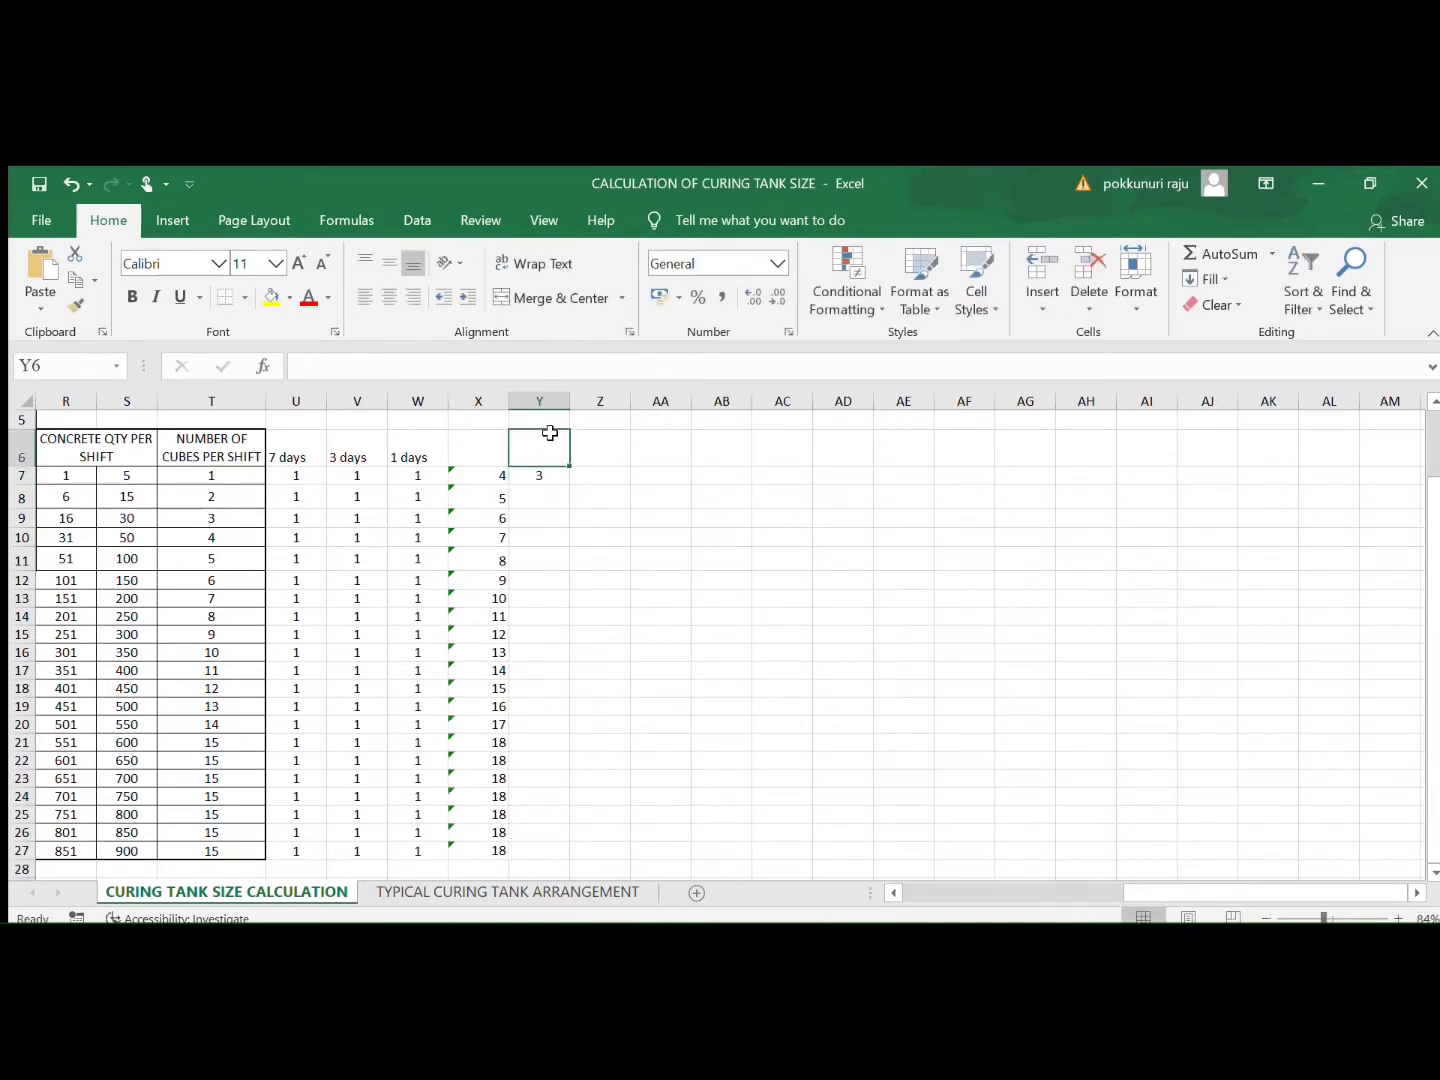
{"action": "type", "text": "Each s"}
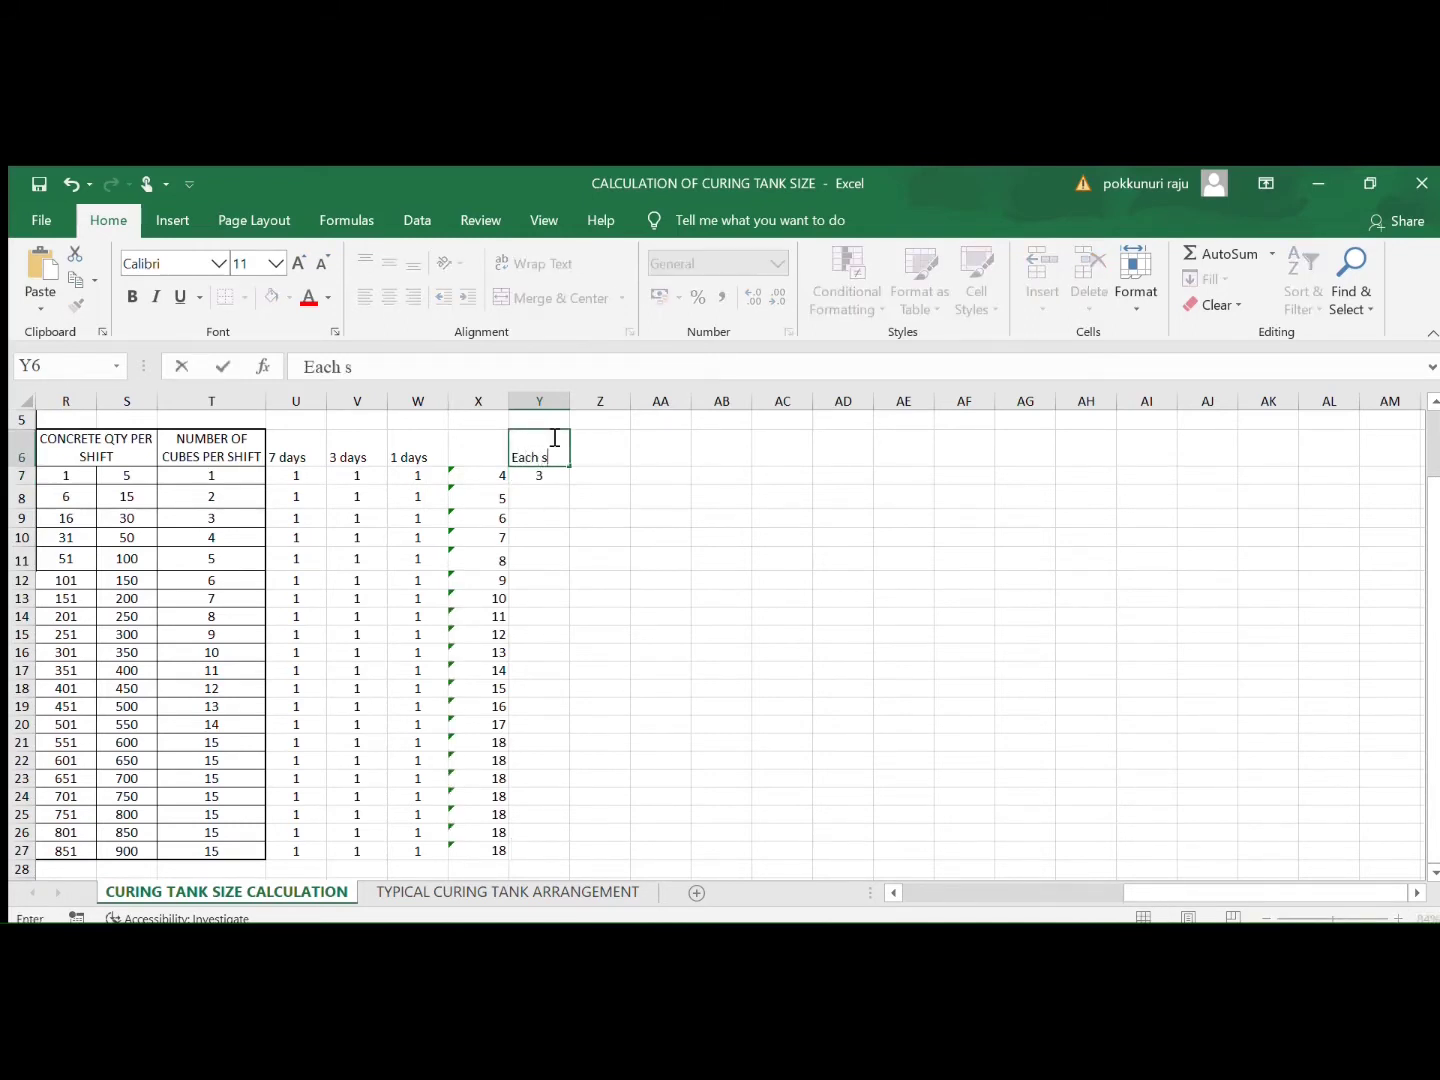
{"action": "type", "text": "amples you have "}
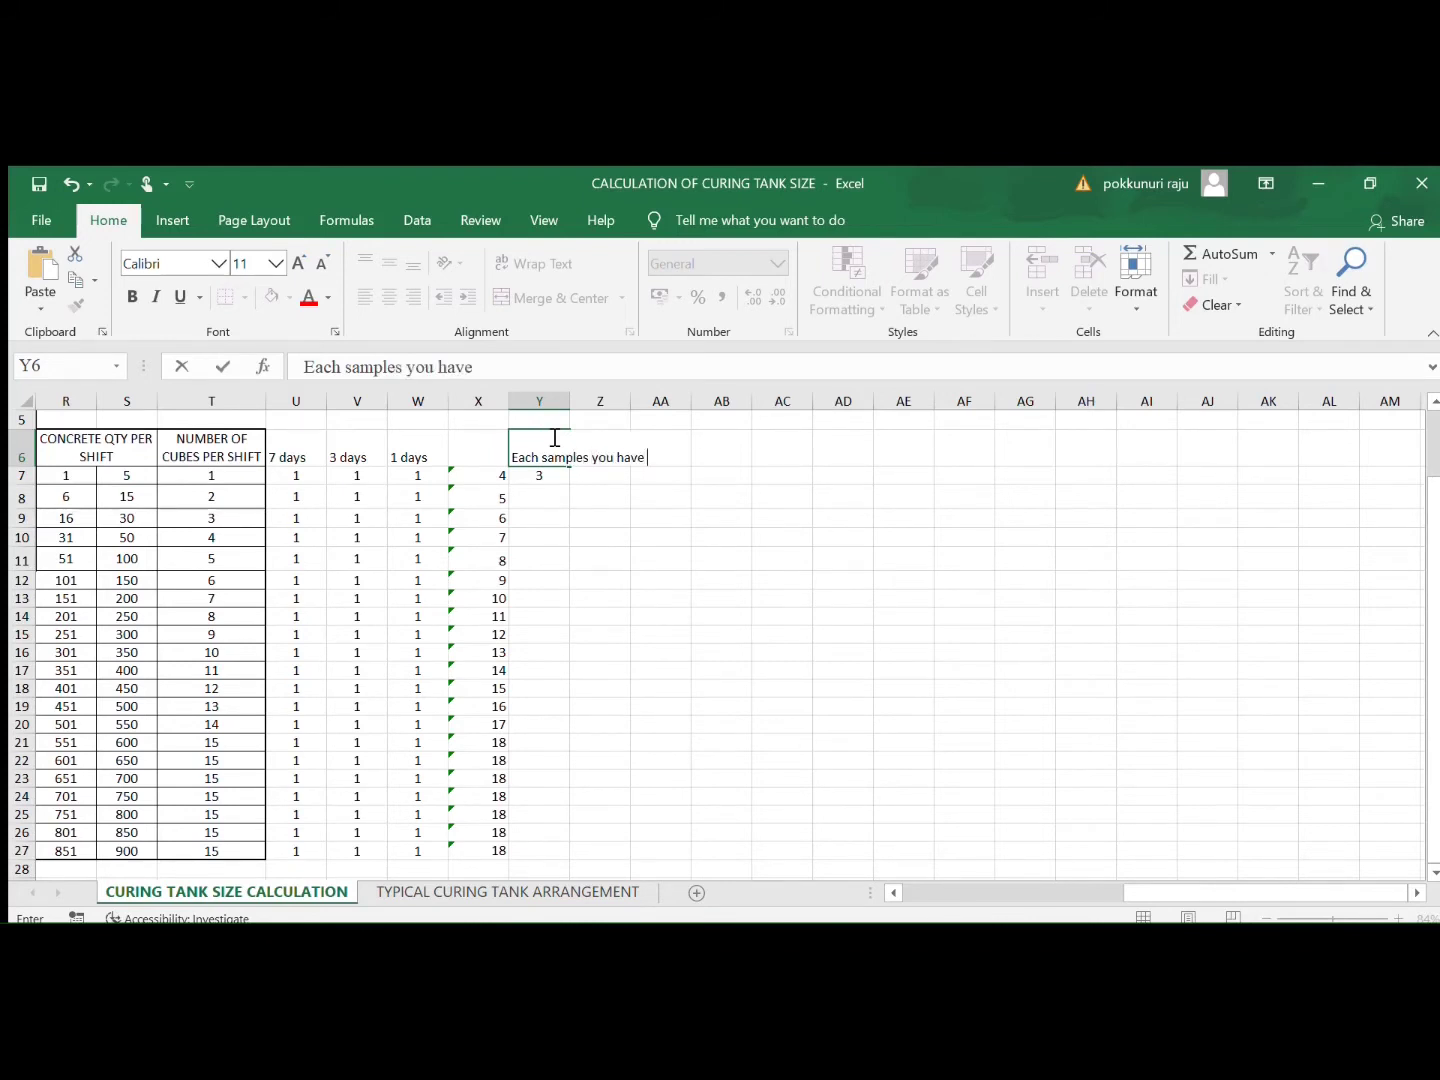
{"action": "type", "text": "to cast 3 cube"}
{"action": "type", "text": "s"}
{"action": "key", "text": "Return"}
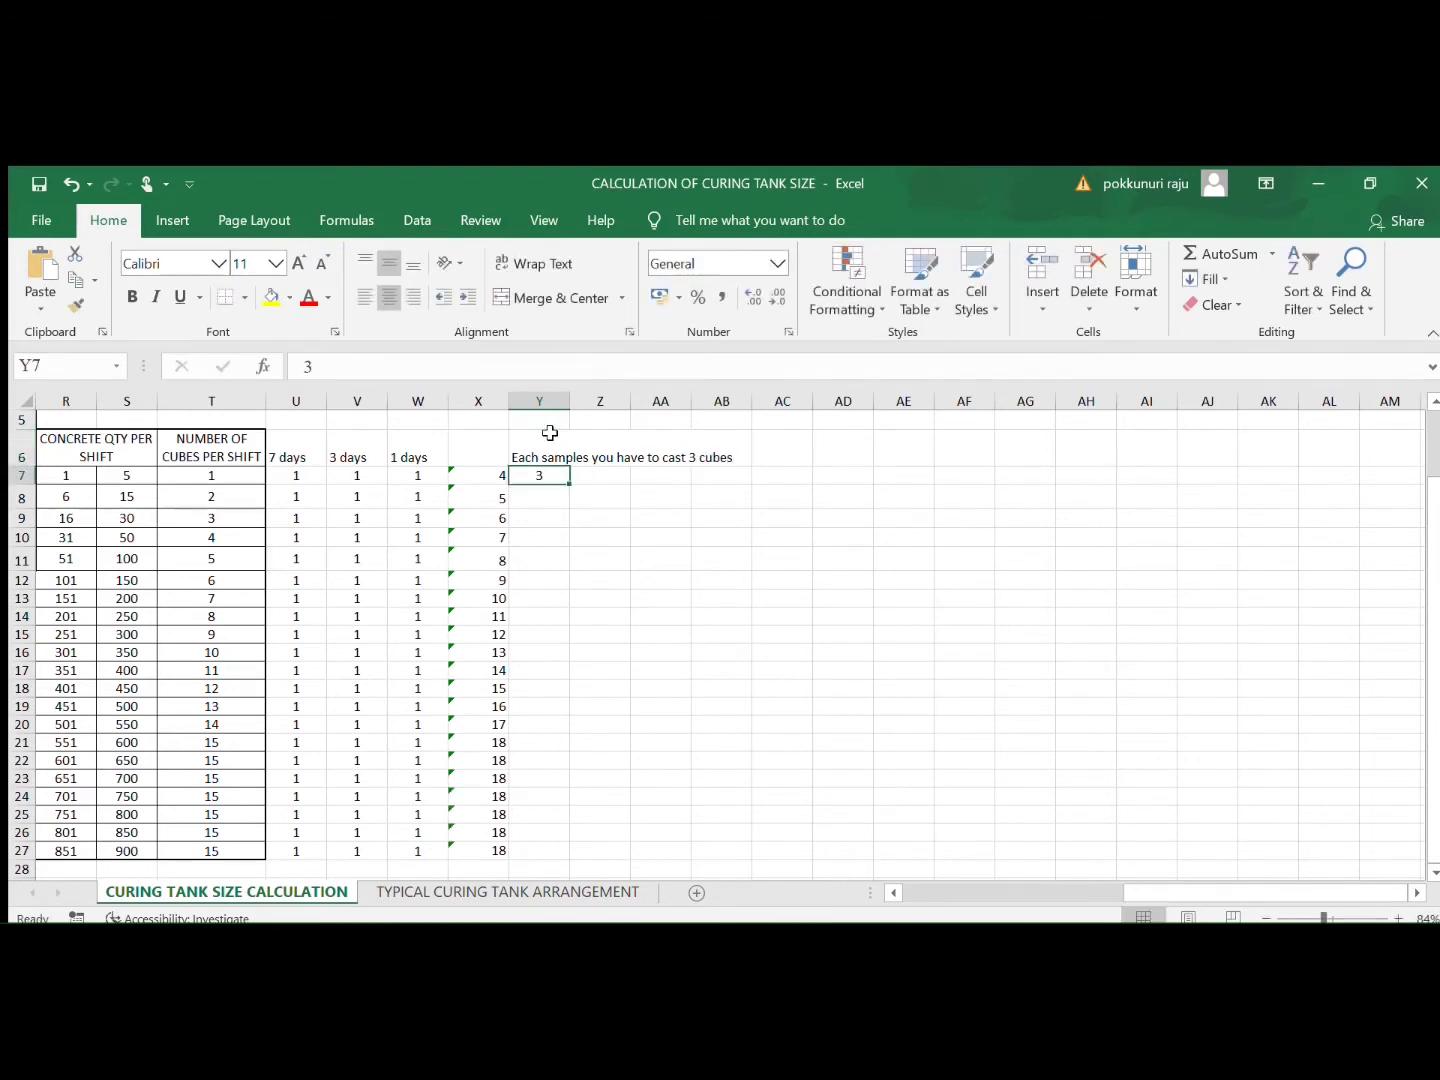
{"action": "key", "text": "Right"}
Step: Head Z6 'Total number of cu' and enter =X7*Y7 in Z7, giving 12
{"action": "key", "text": "Up"}
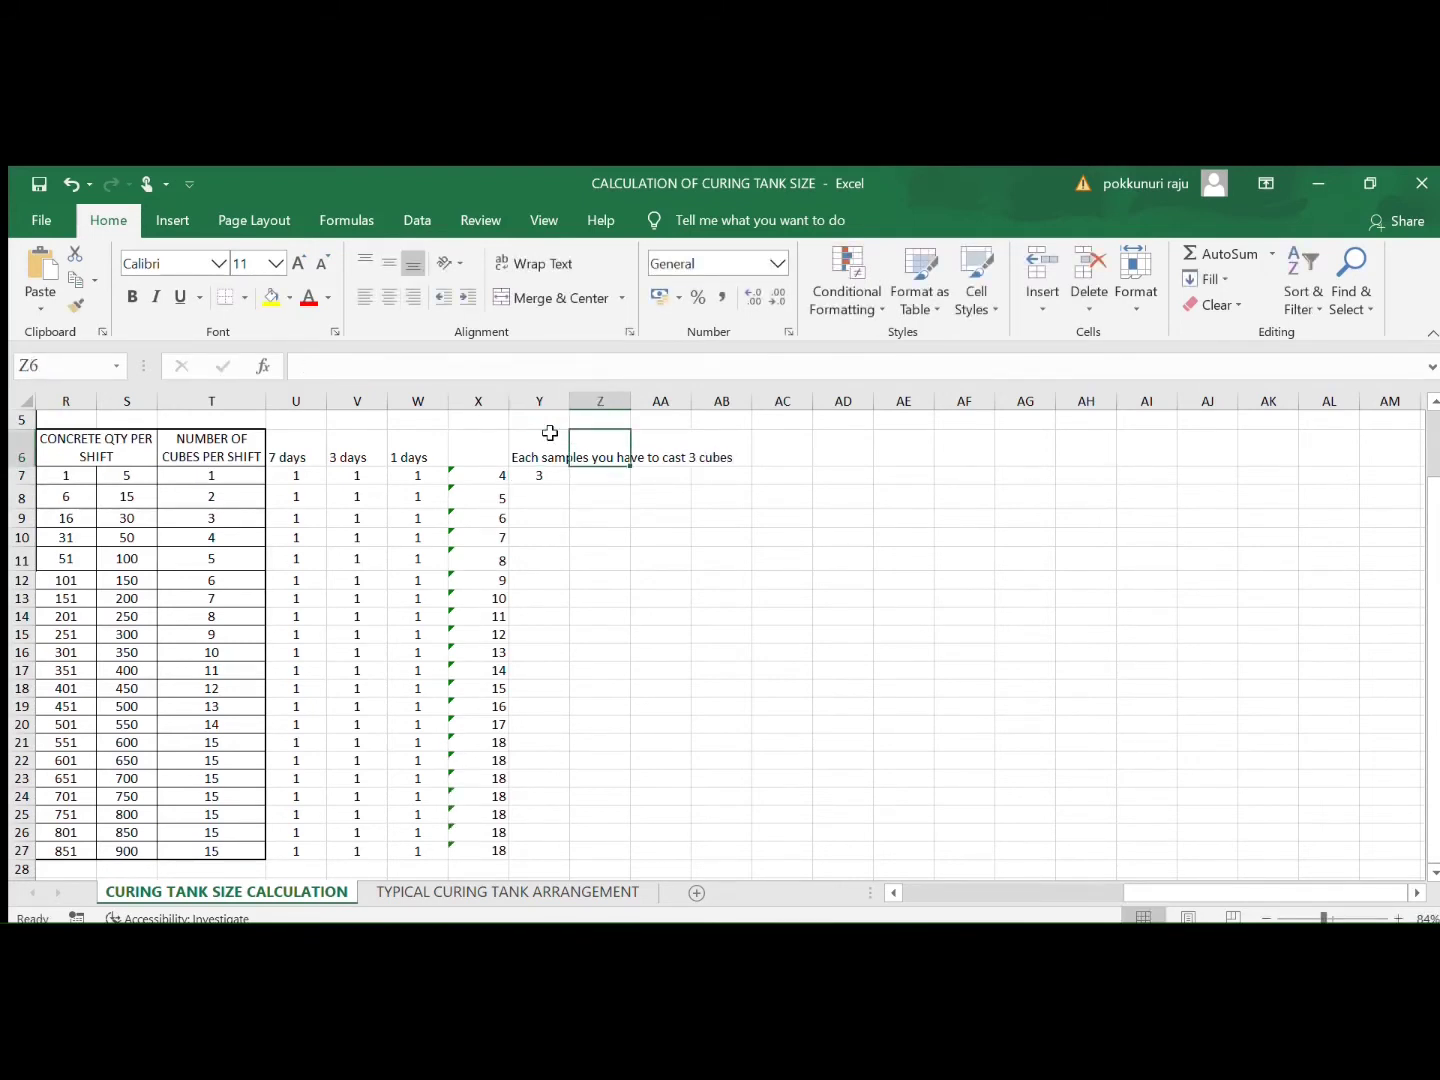
{"action": "type", "text": "Total n"}
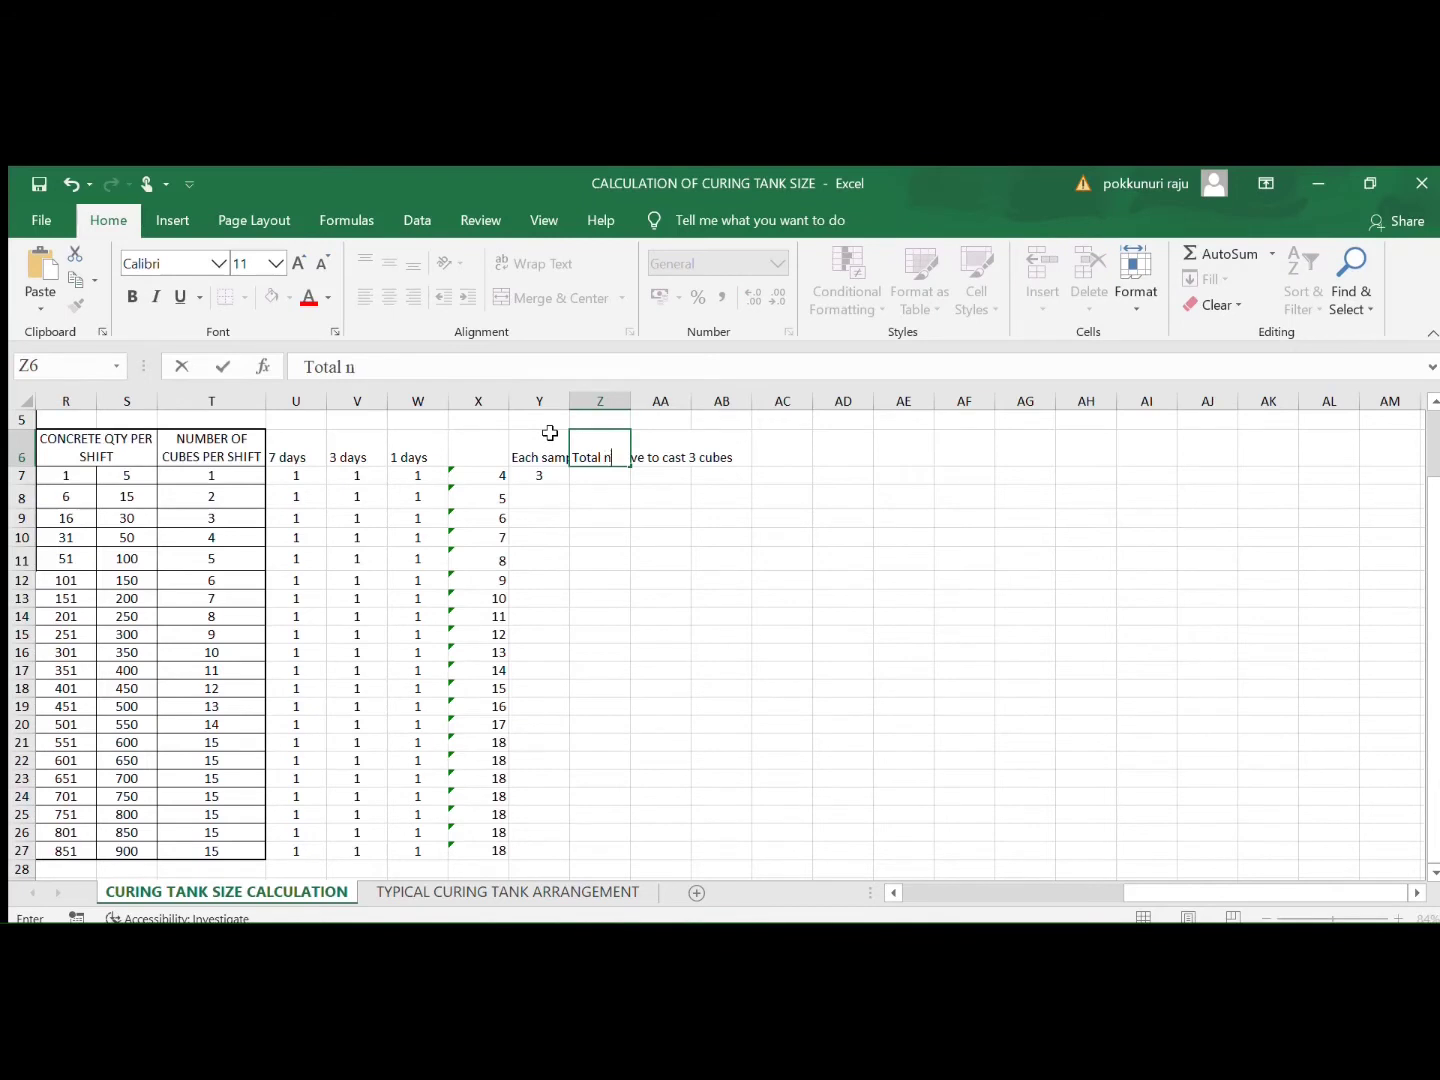
{"action": "type", "text": "umber of cu"}
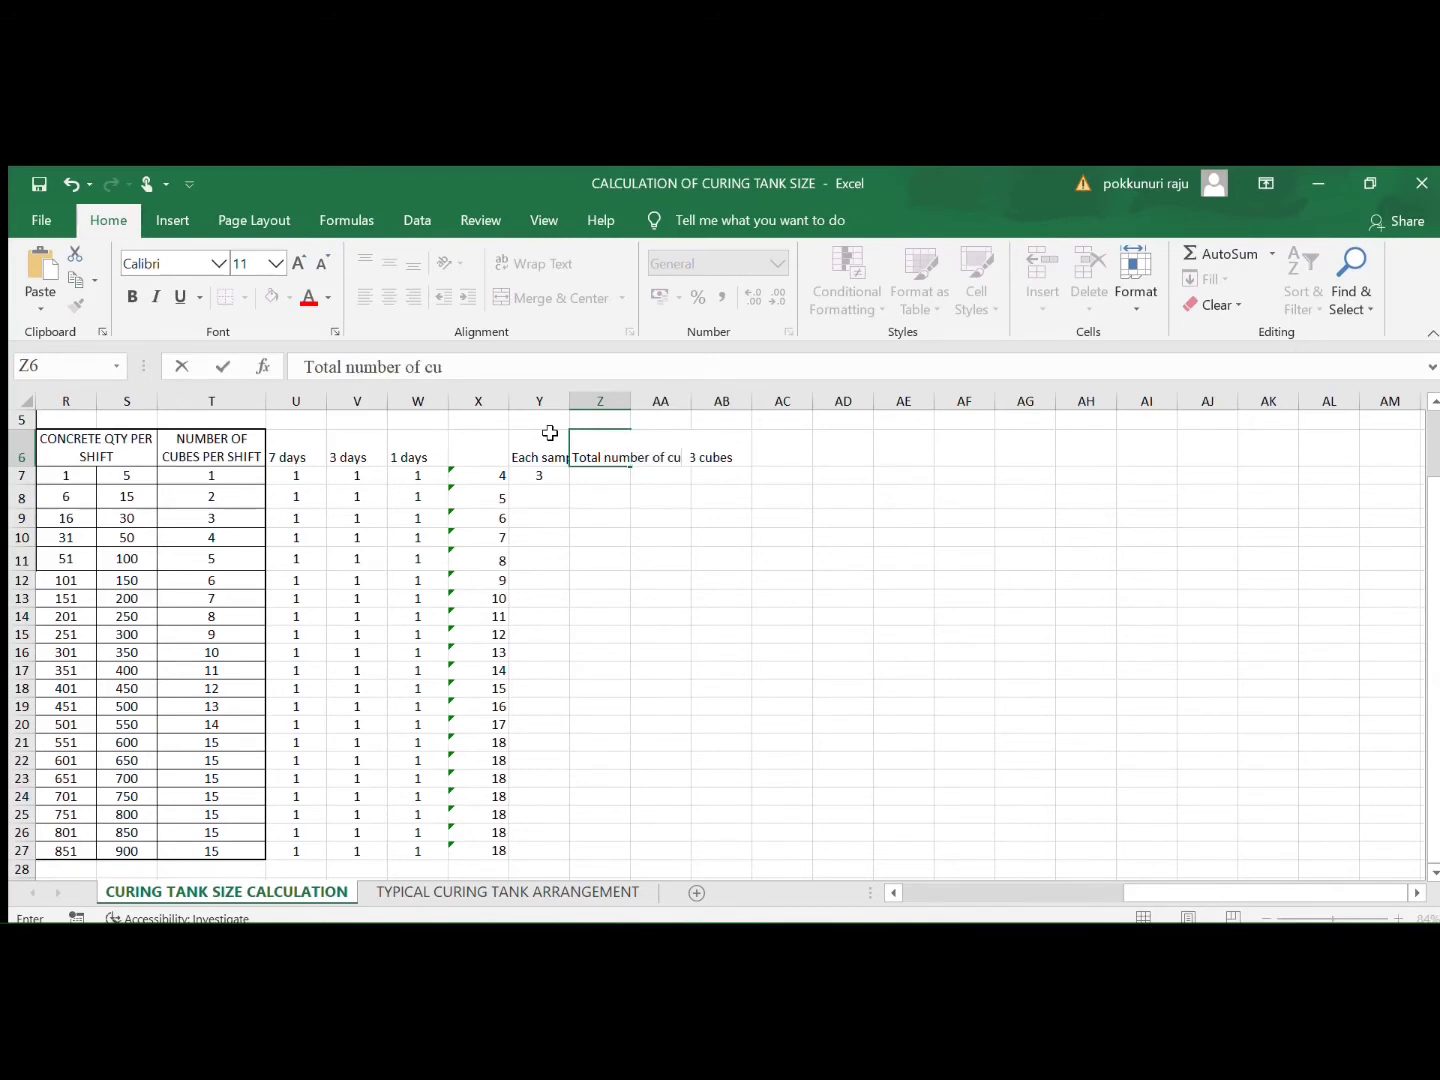
{"action": "key", "text": "Return"}
{"action": "type", "text": "="}
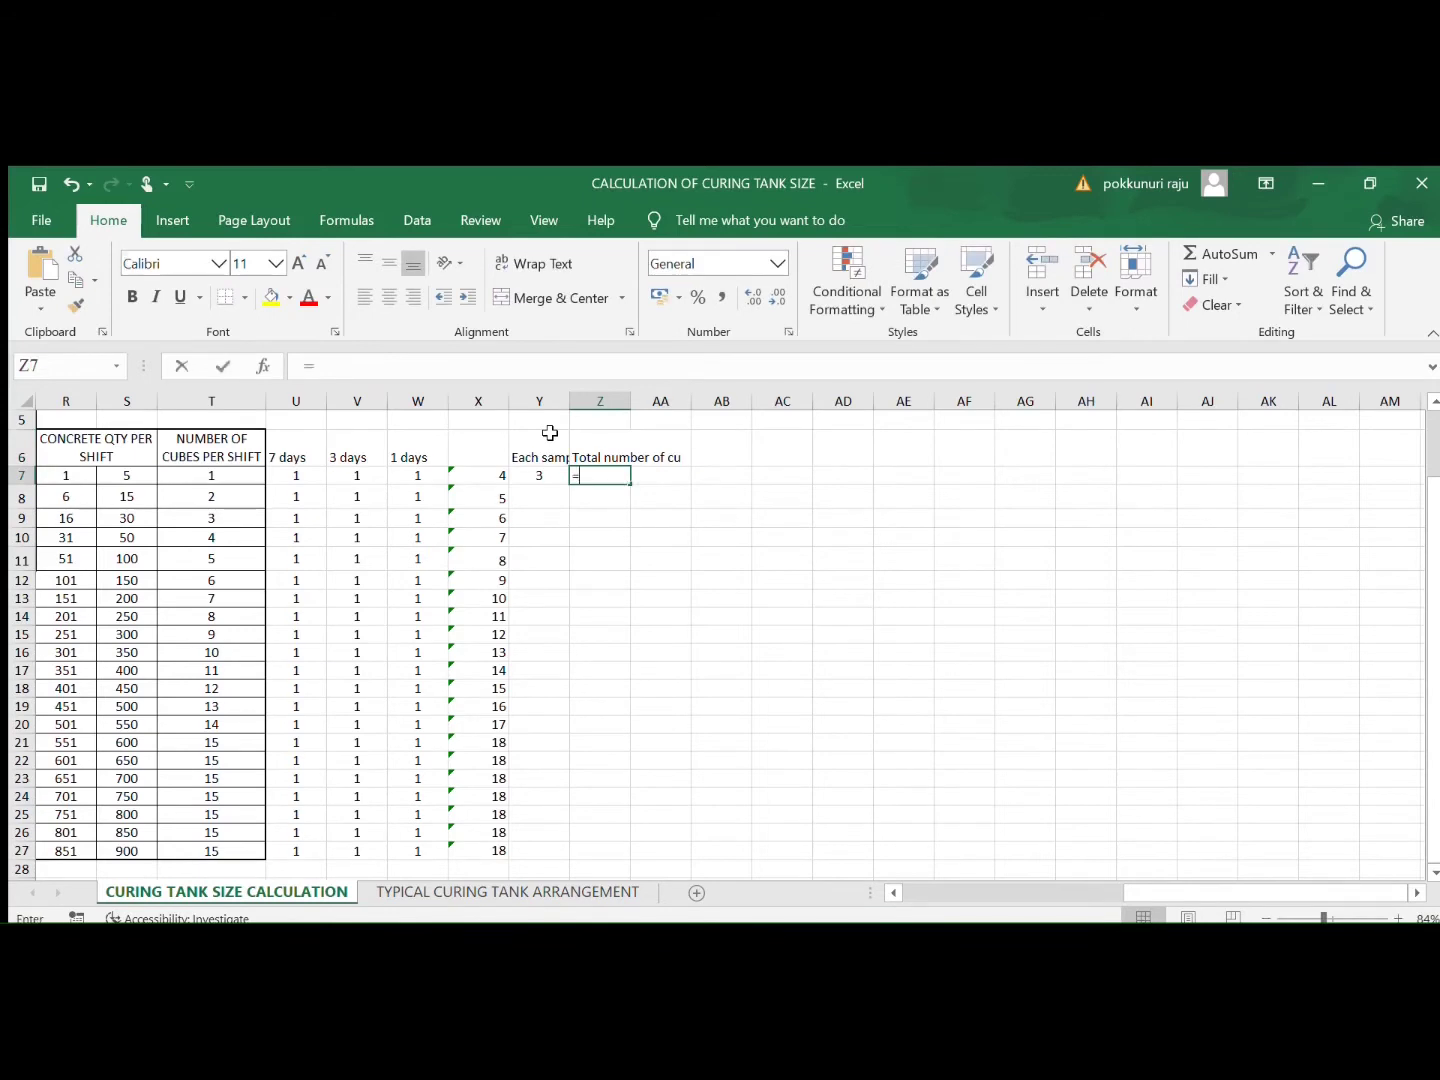
{"action": "key", "text": "Left"}
{"action": "key", "text": "Left"}
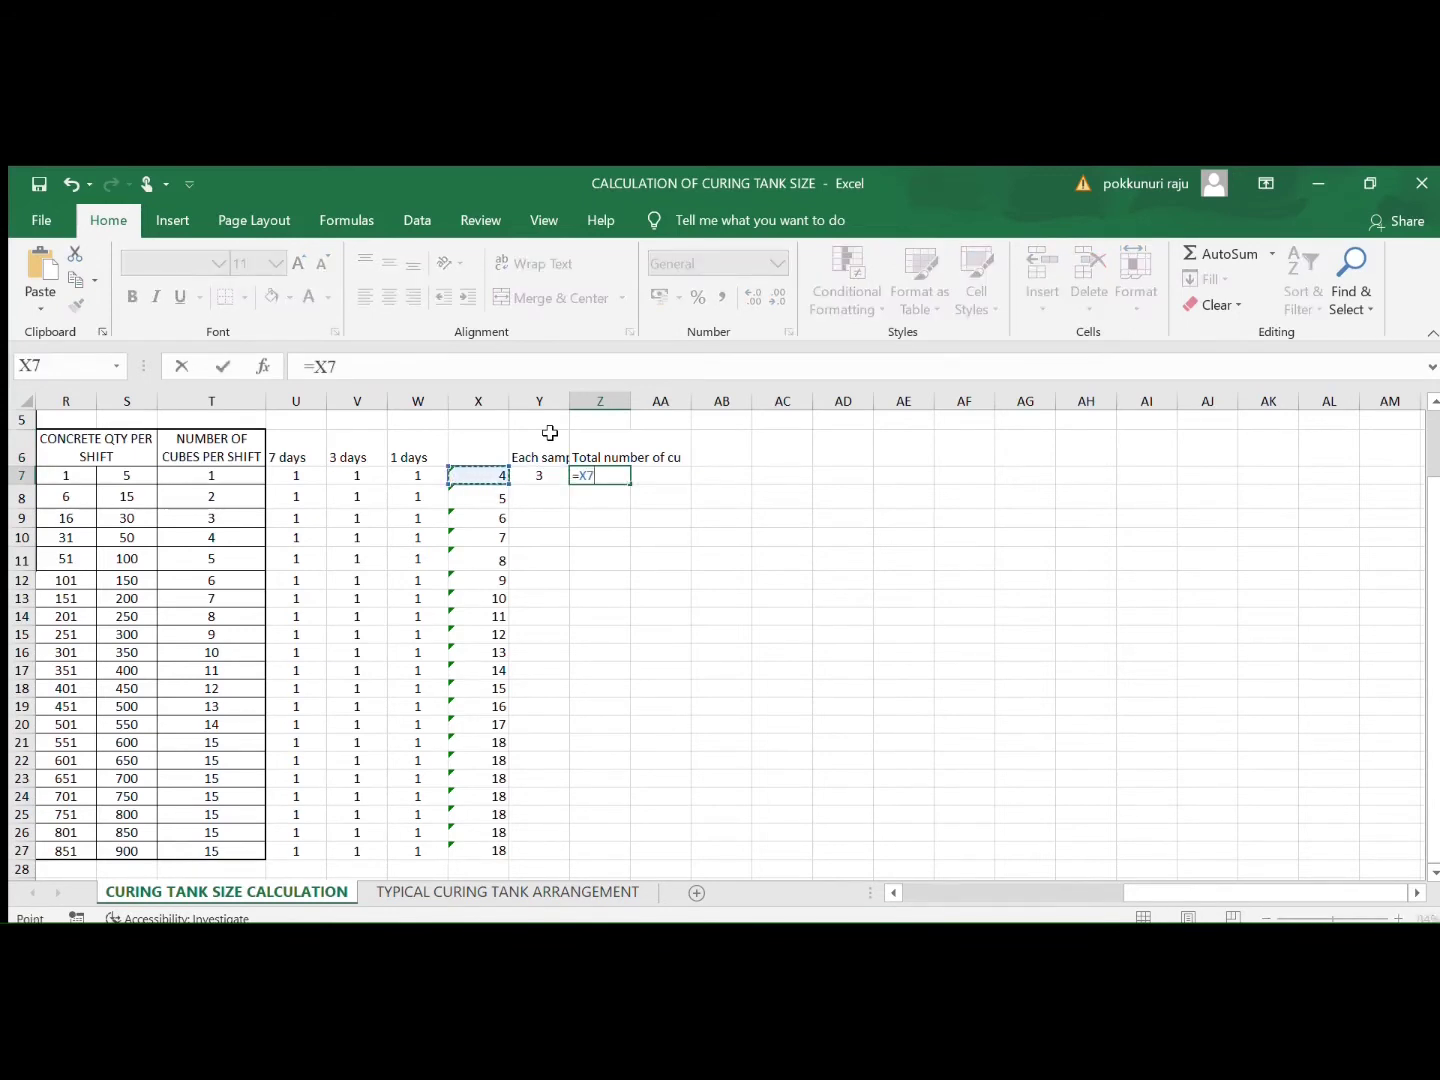
{"action": "type", "text": "*"}
{"action": "key", "text": "Left"}
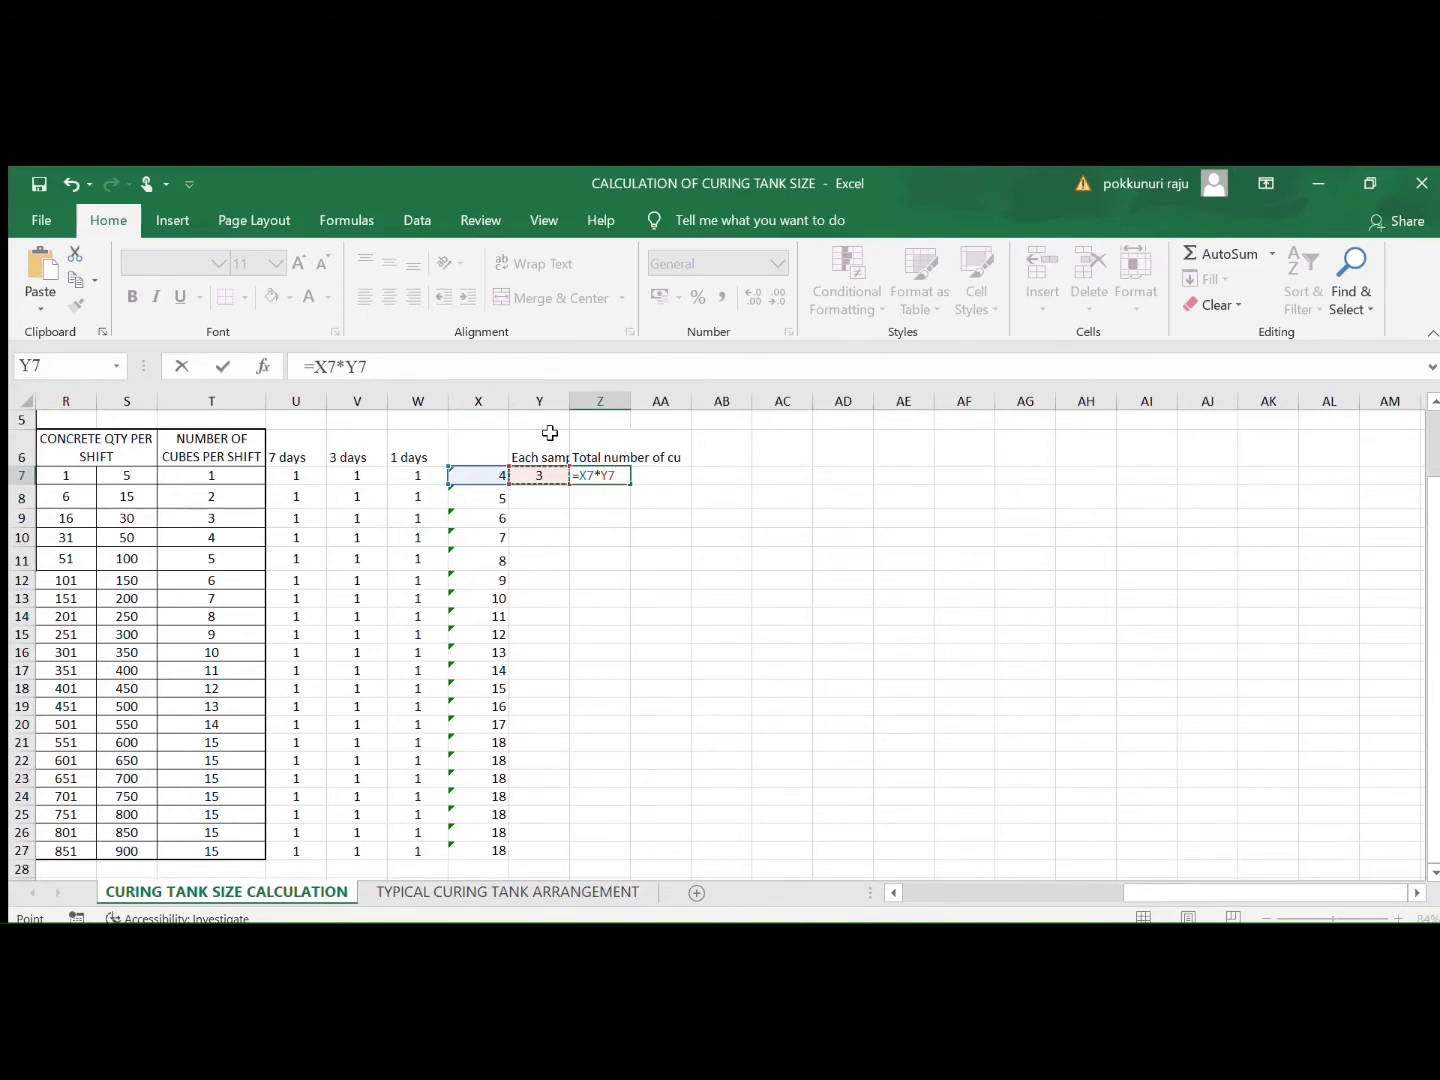
{"action": "key", "text": "Return"}
{"action": "key", "text": "Up"}
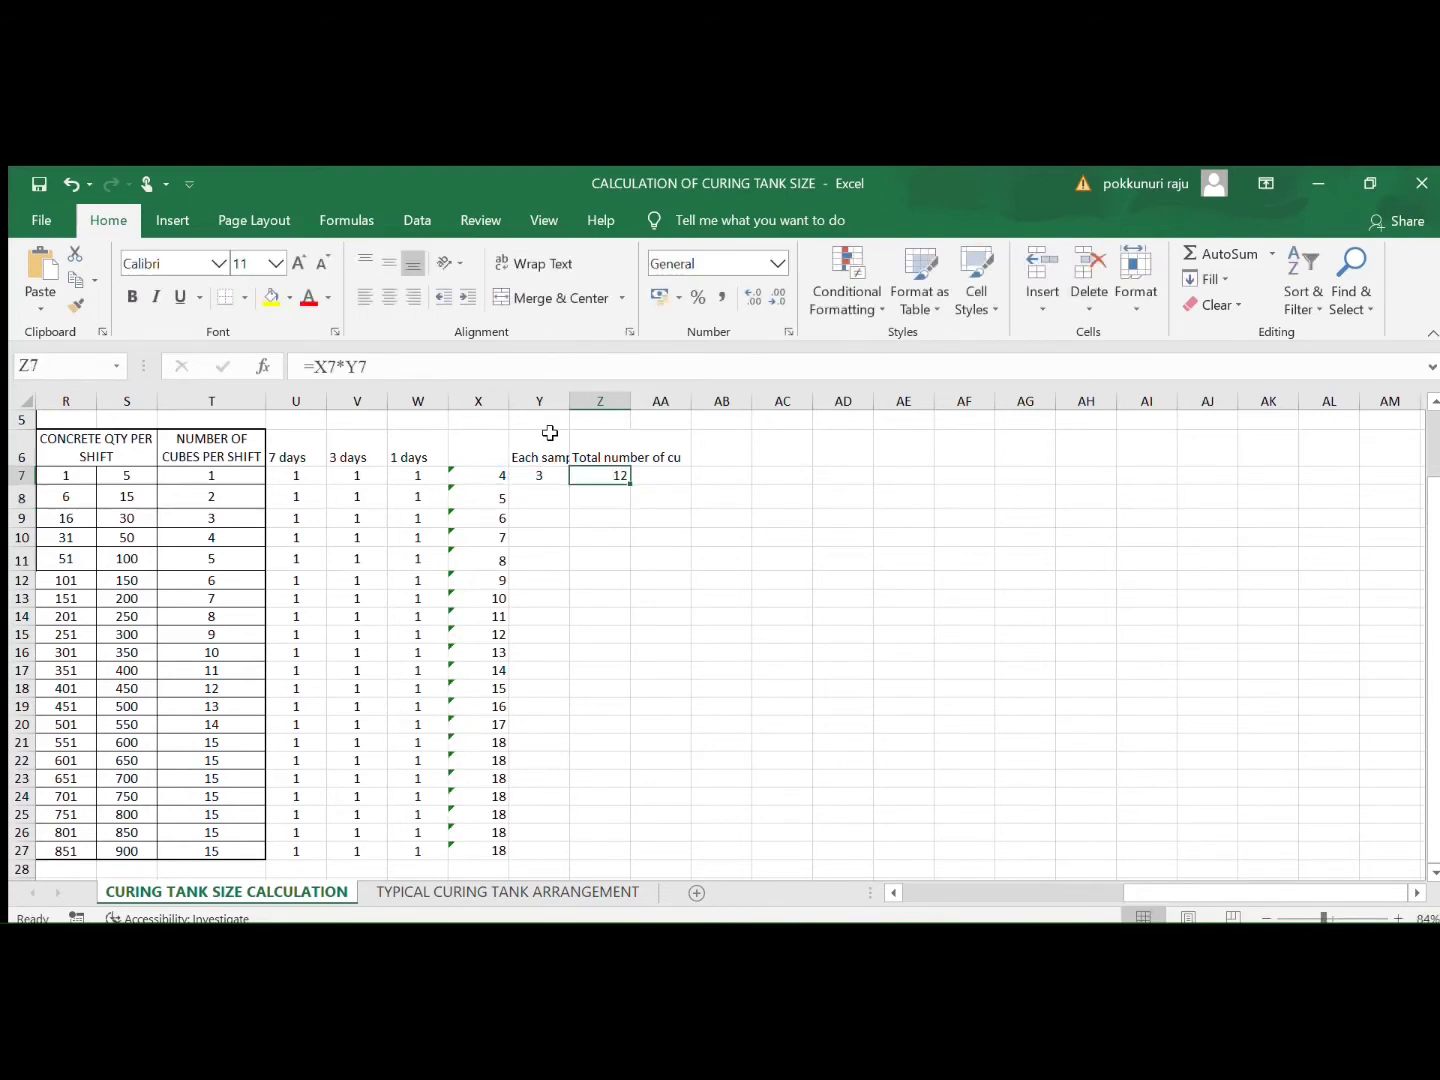
{"action": "key", "text": "Left"}
{"action": "key", "text": "shift+Right"}
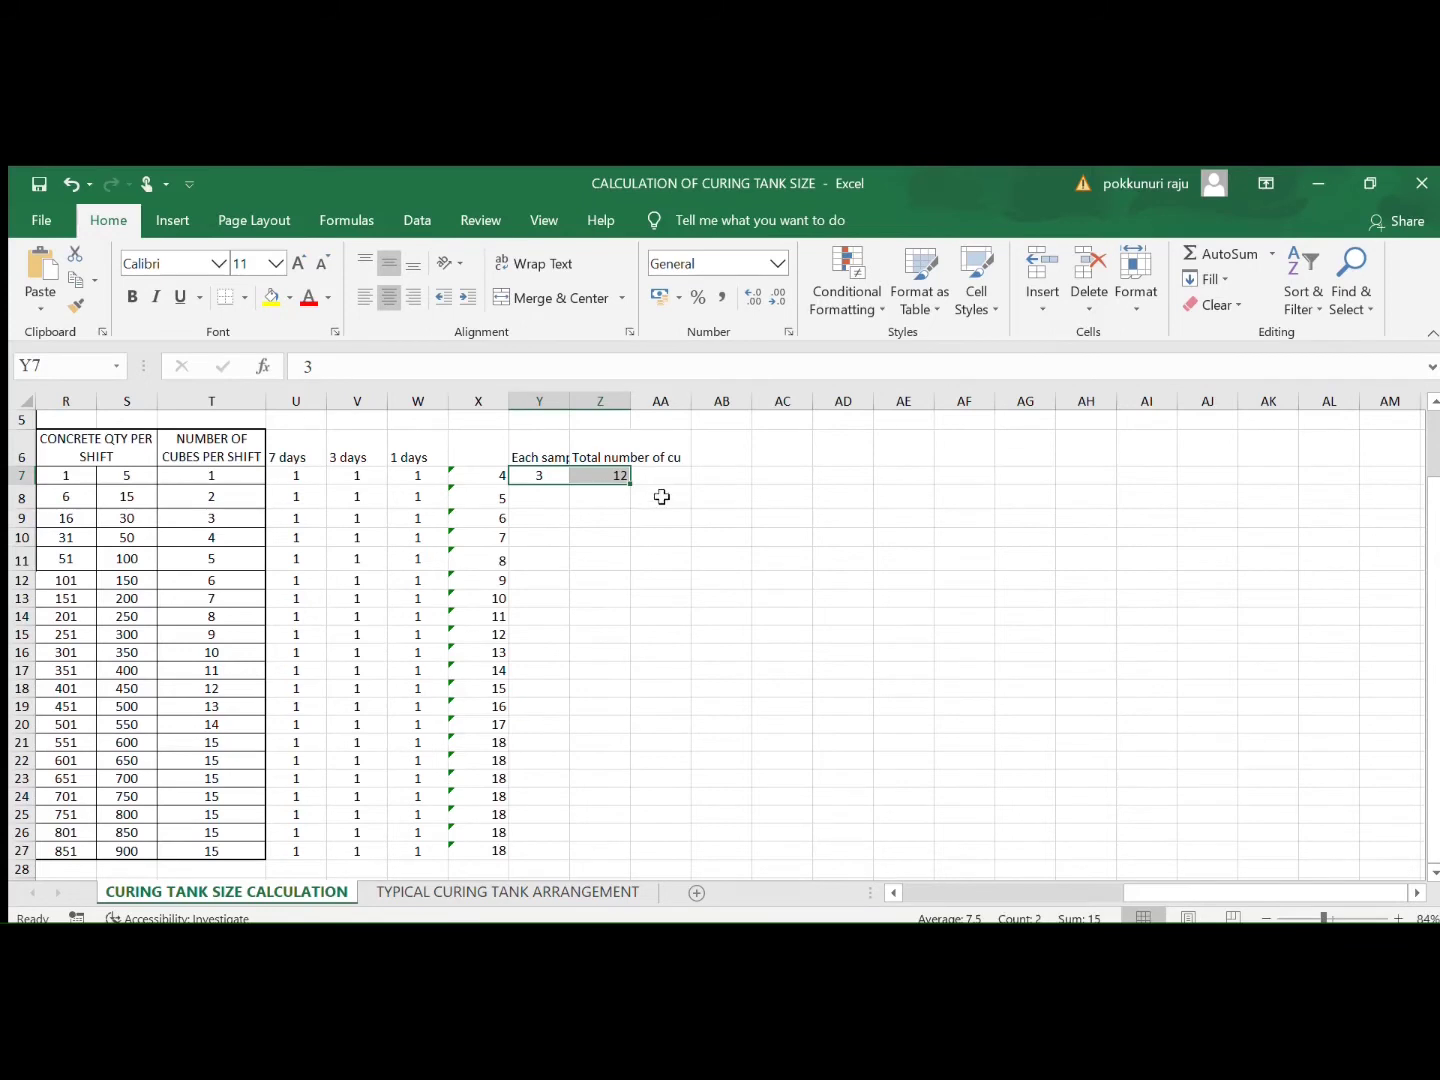
Step: Fill Y7:Z7 down to row 27 so column Y holds 3 and Z totals run 12 to 54
{"action": "left_click_drag", "start_coordinate": [634, 479], "coordinate": [629, 858]}
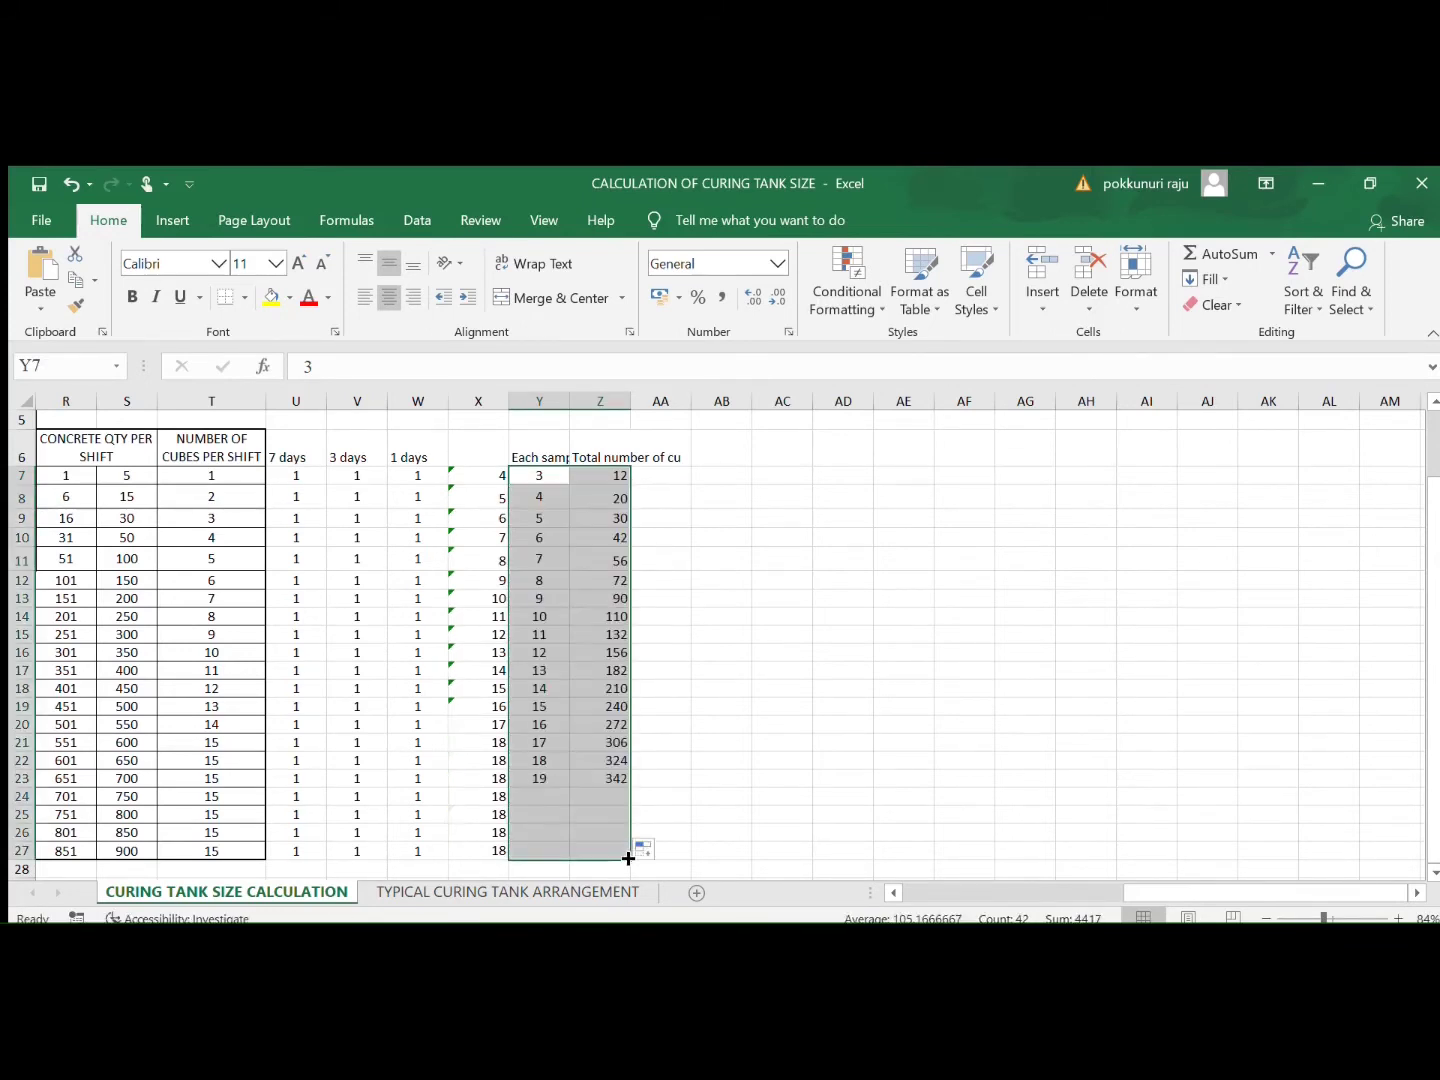
{"action": "left_click", "coordinate": [695, 761]}
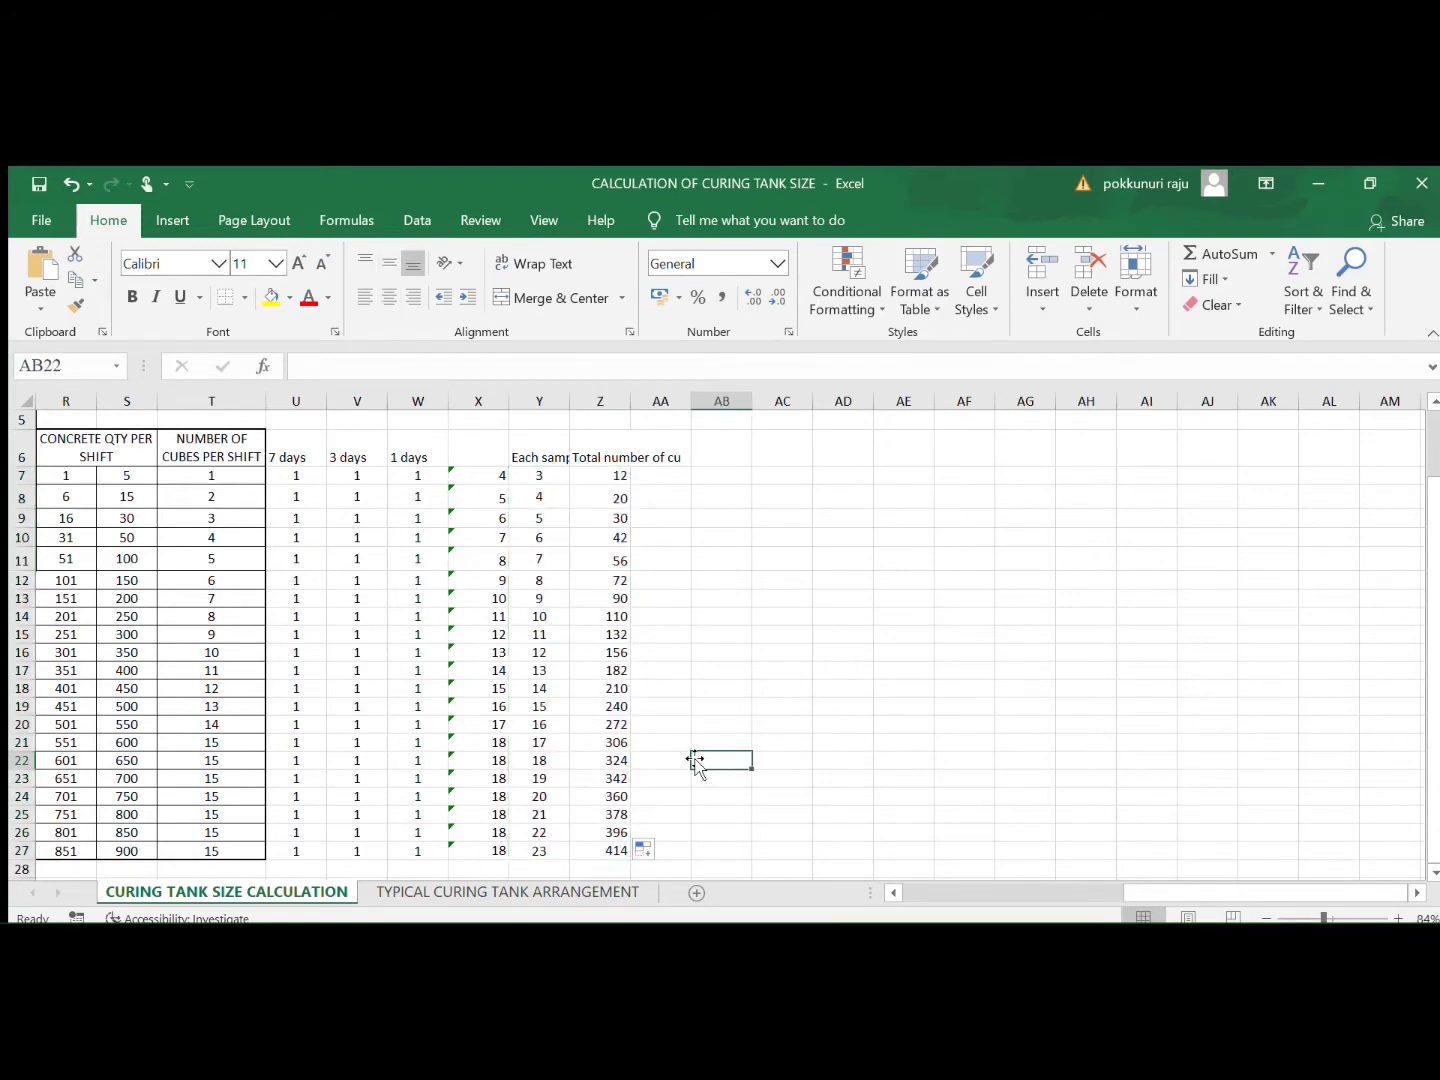
{"action": "left_click", "coordinate": [539, 478]}
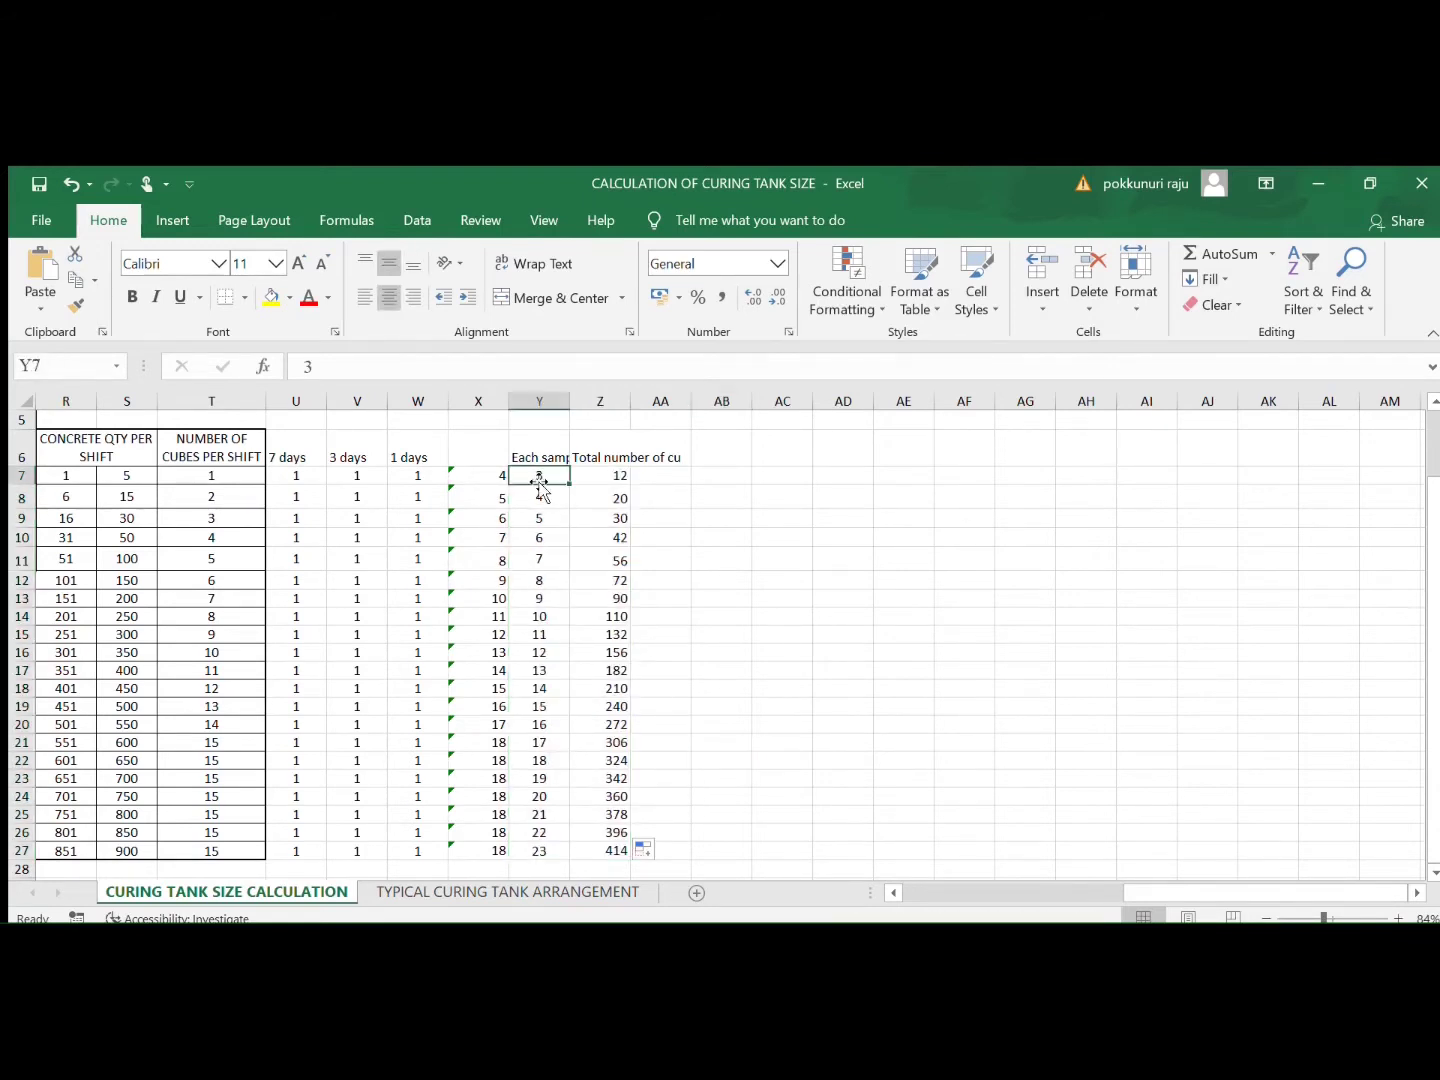
{"action": "left_click_drag", "start_coordinate": [569, 485], "coordinate": [556, 858]}
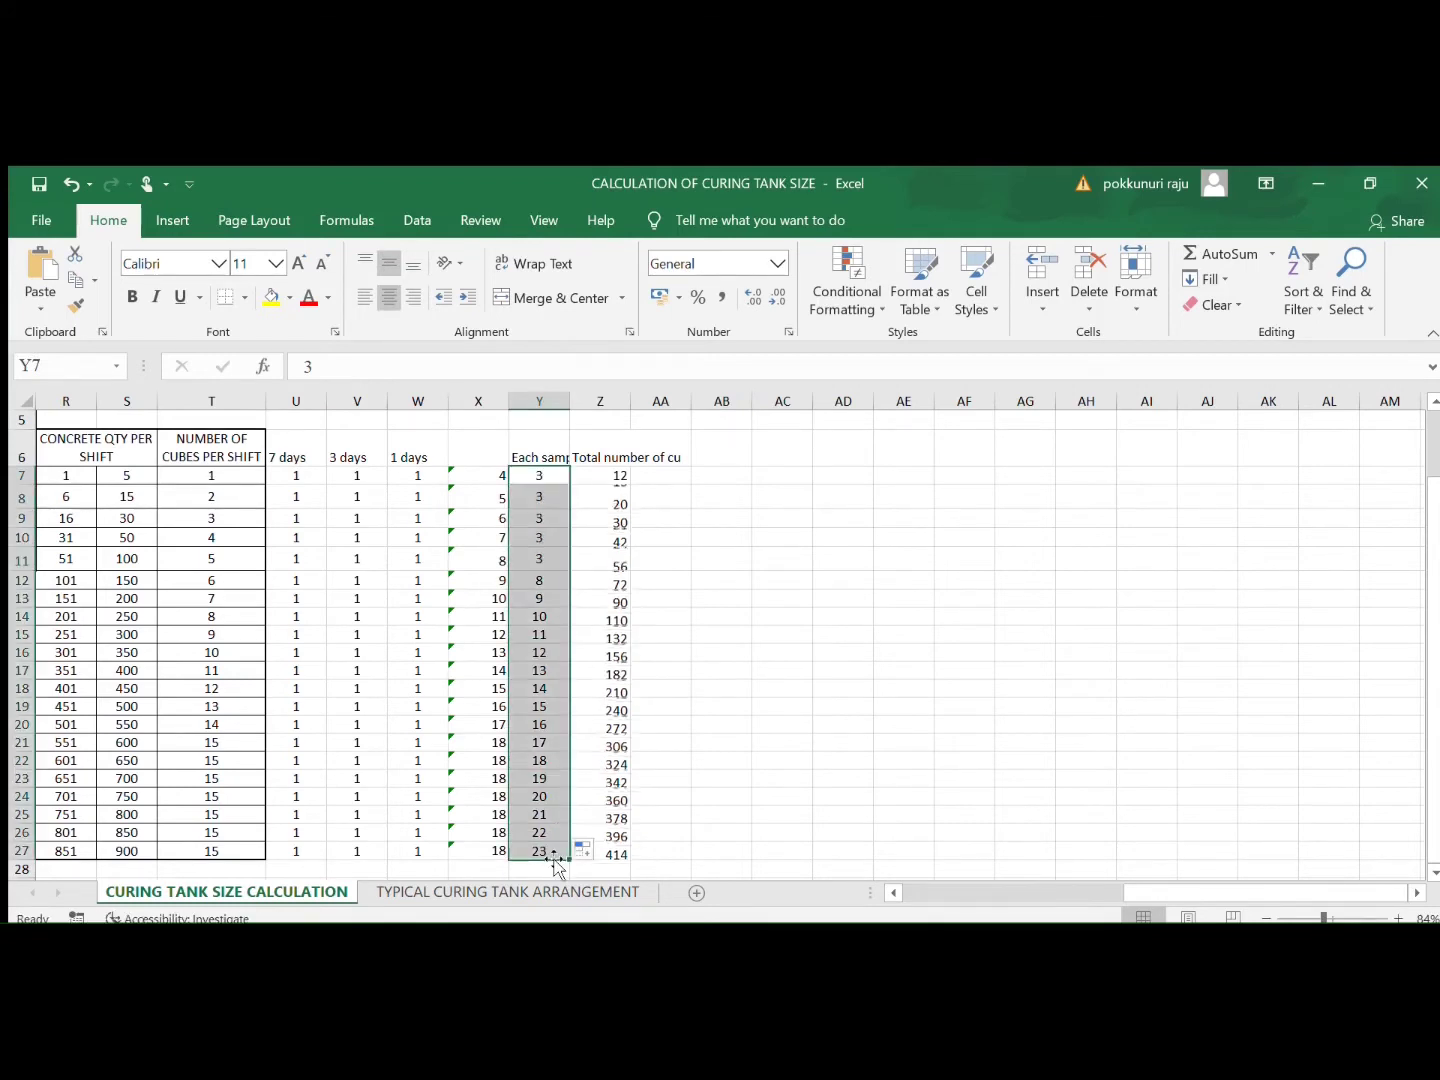
{"action": "left_click", "coordinate": [801, 760]}
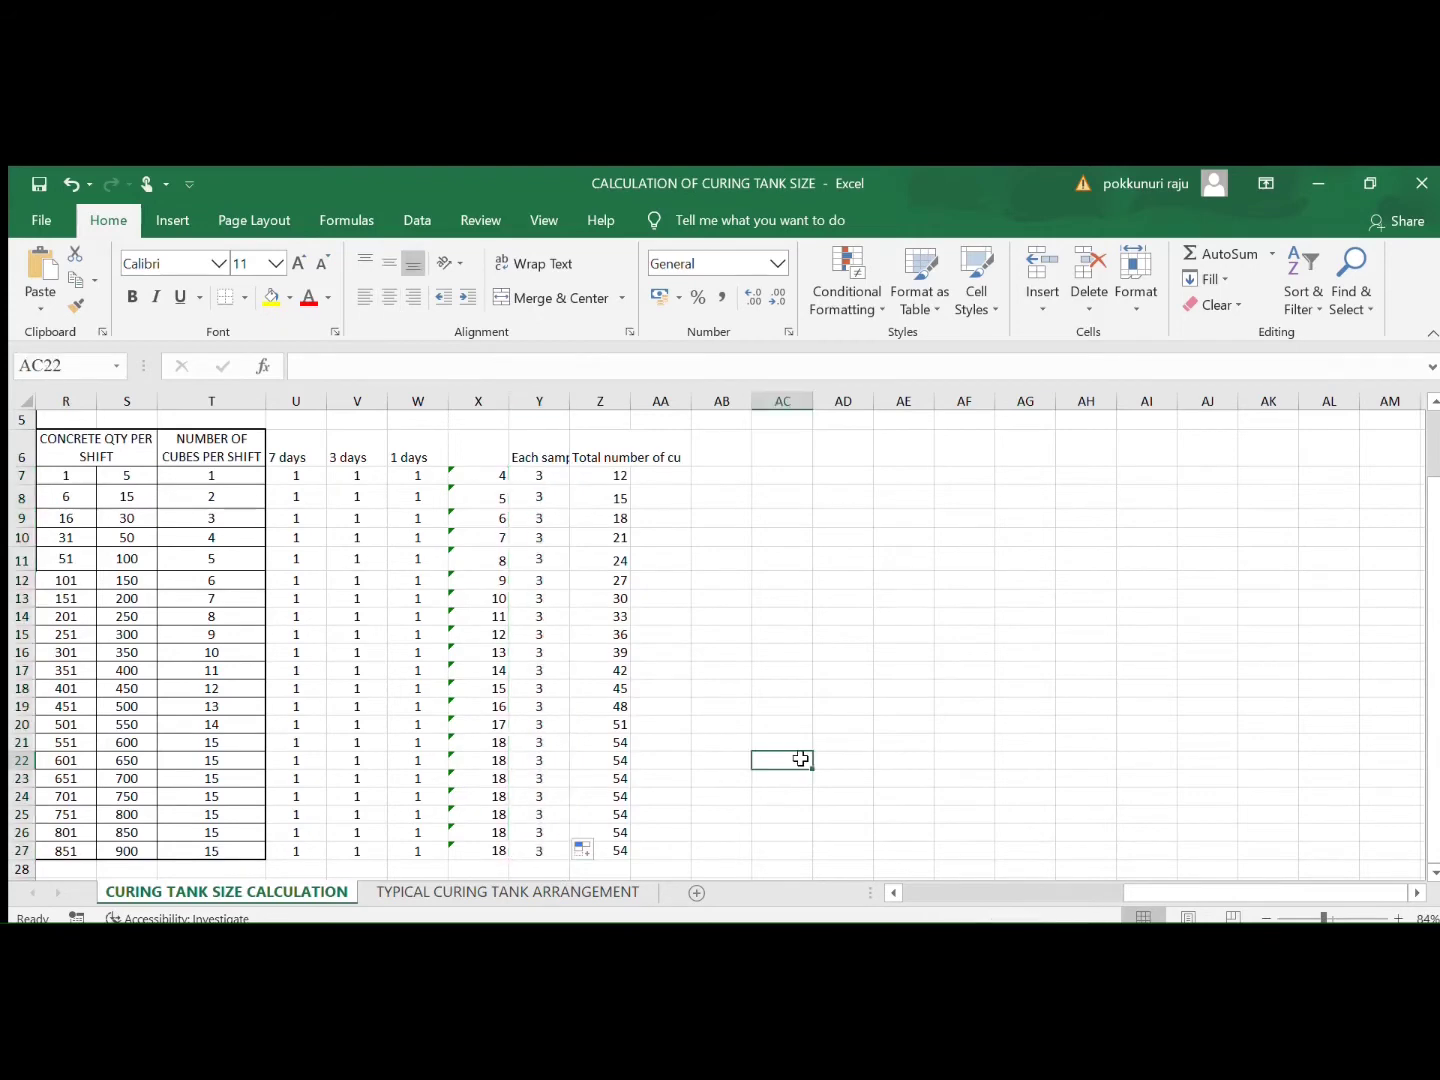
{"action": "left_click", "coordinate": [533, 447]}
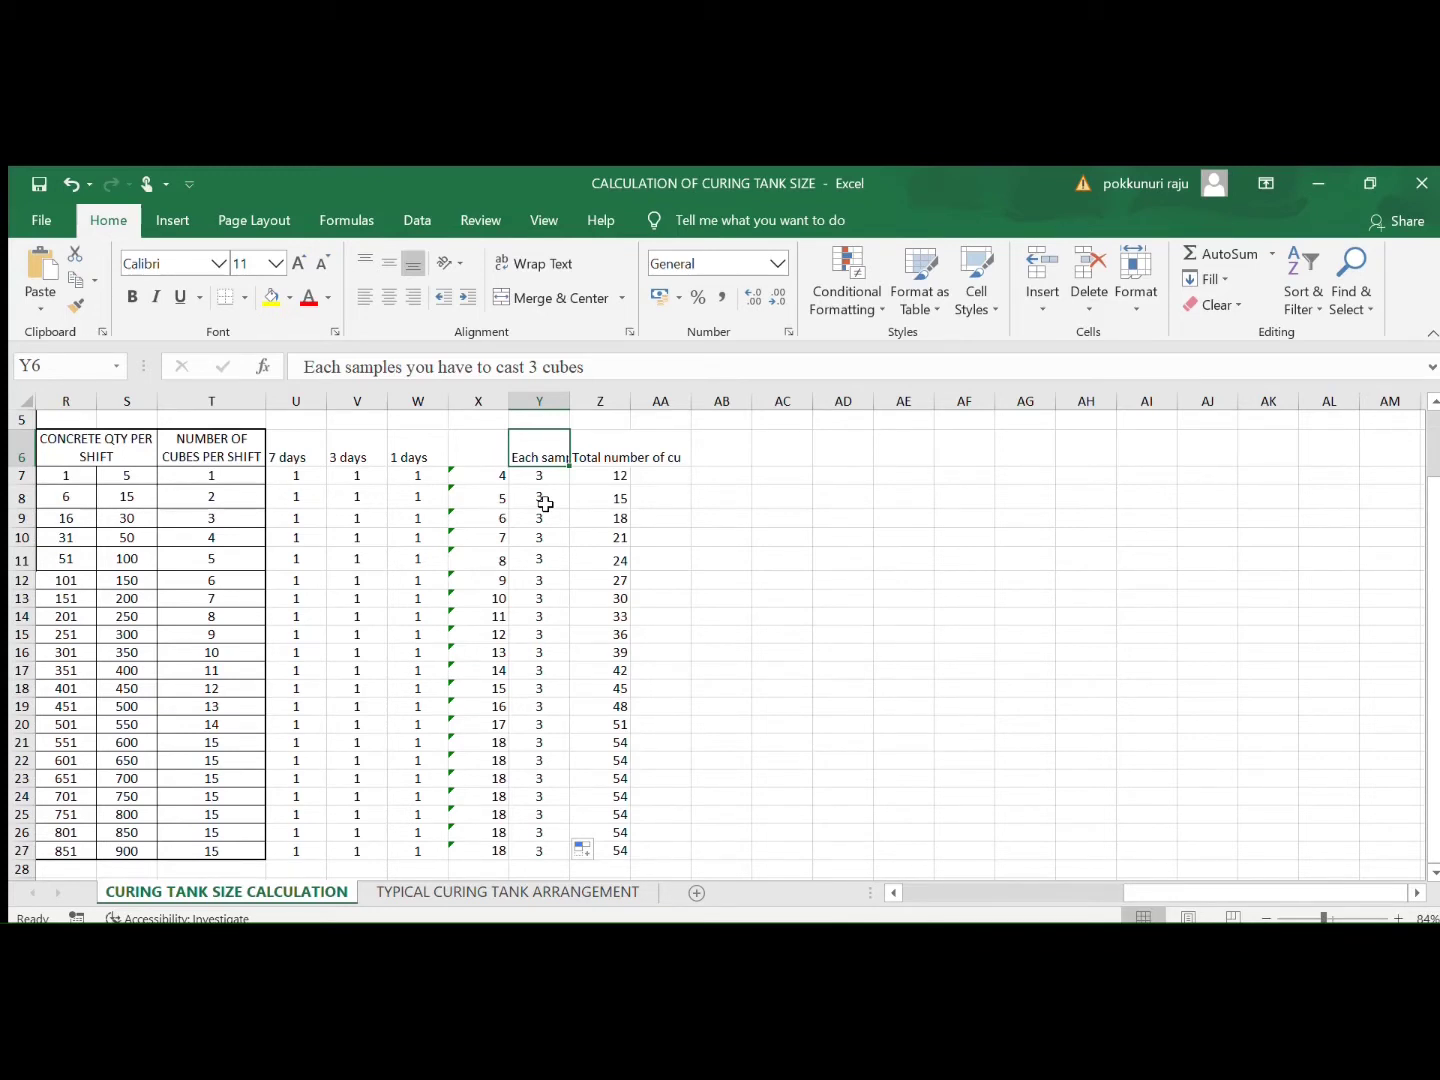
{"action": "key", "text": "Left"}
{"action": "key", "text": "Left"}
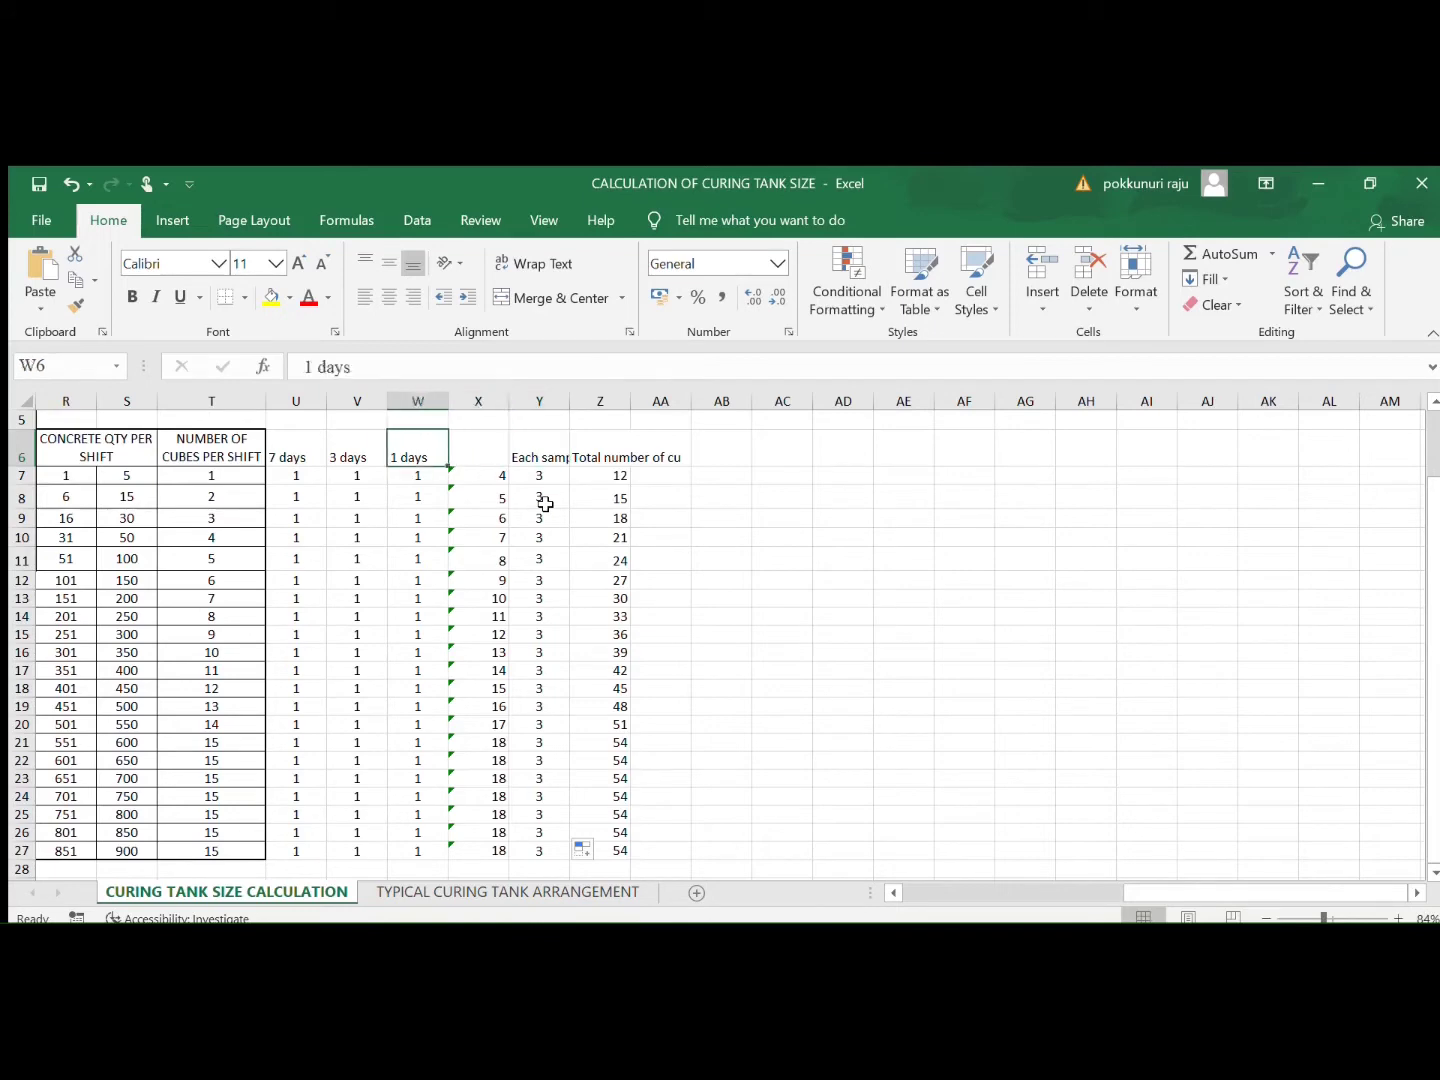
{"action": "key", "text": "Home"}
Step: Change the peak shift quantity in C8 from 299 to 150, making the tank length 44 m
{"action": "key", "text": "Up"}
{"action": "key", "text": "Up"}
{"action": "key", "text": "Up"}
{"action": "key", "text": "Up"}
{"action": "key", "text": "Up"}
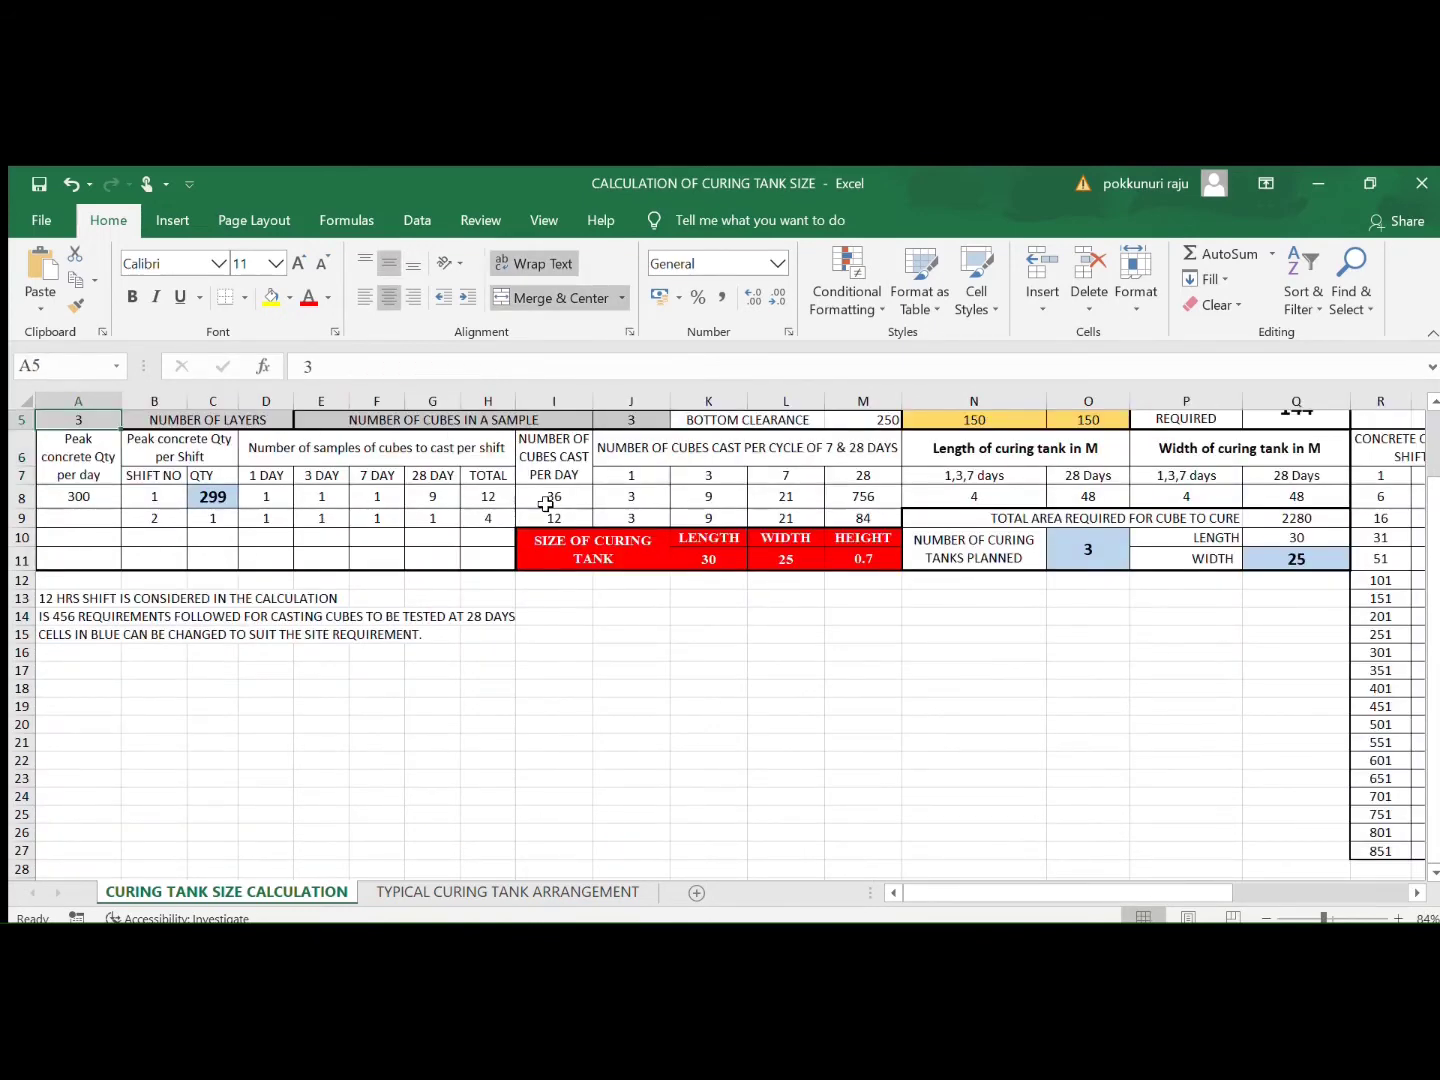
{"action": "key", "text": "Down"}
{"action": "key", "text": "Down"}
{"action": "key", "text": "Down"}
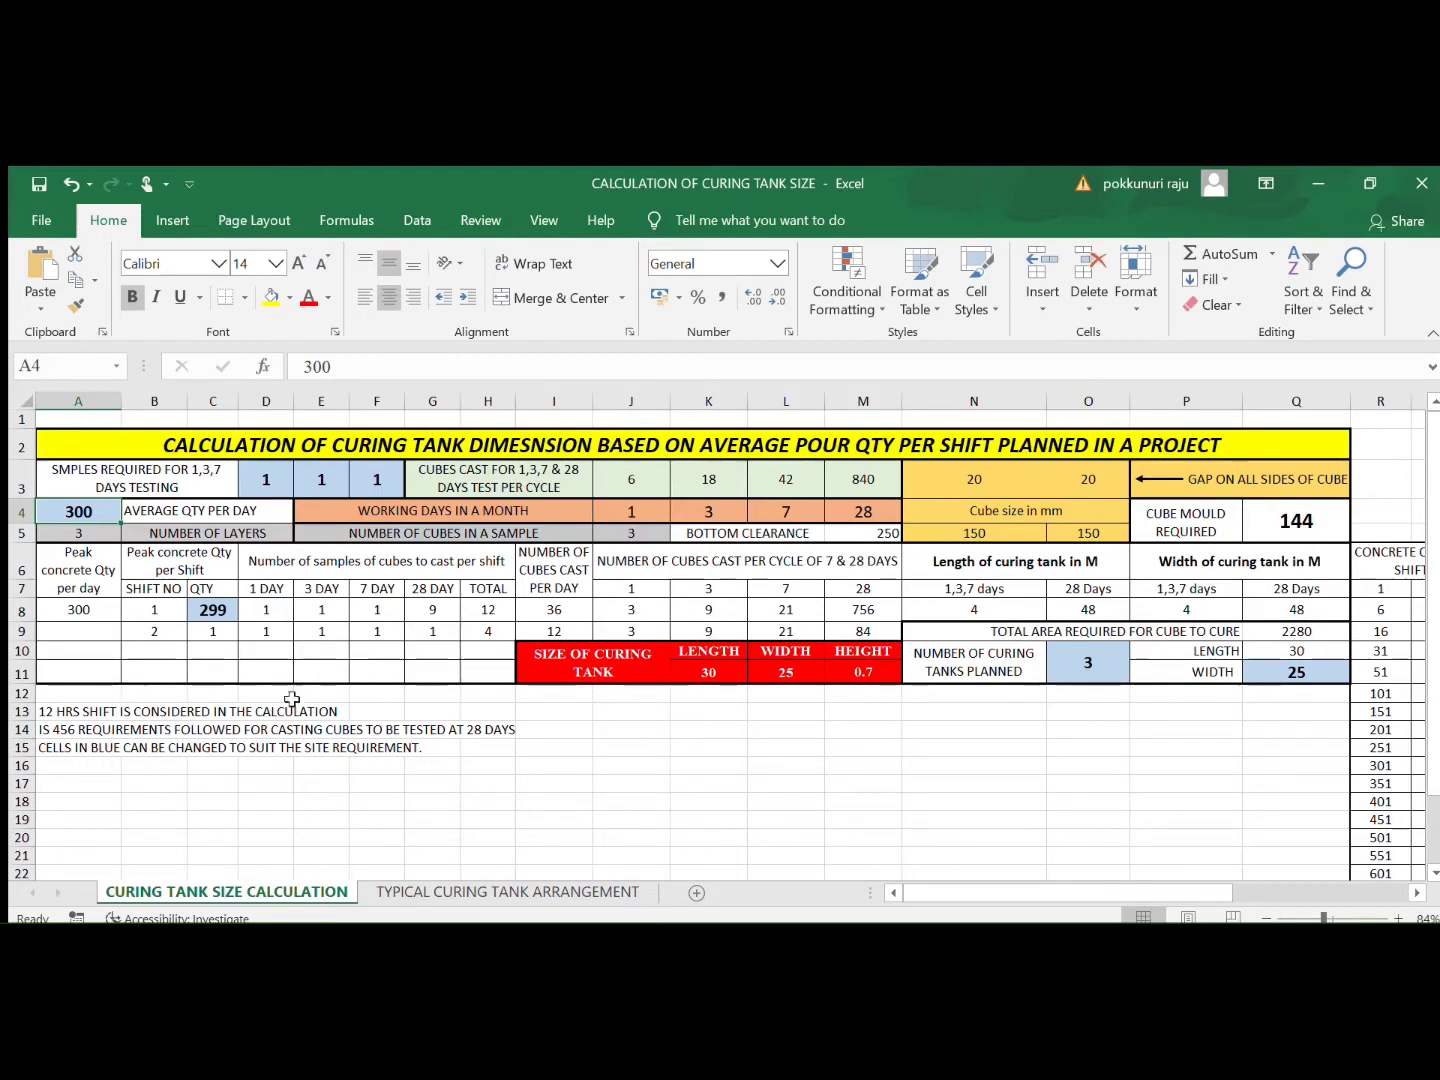
{"action": "left_click", "coordinate": [203, 605]}
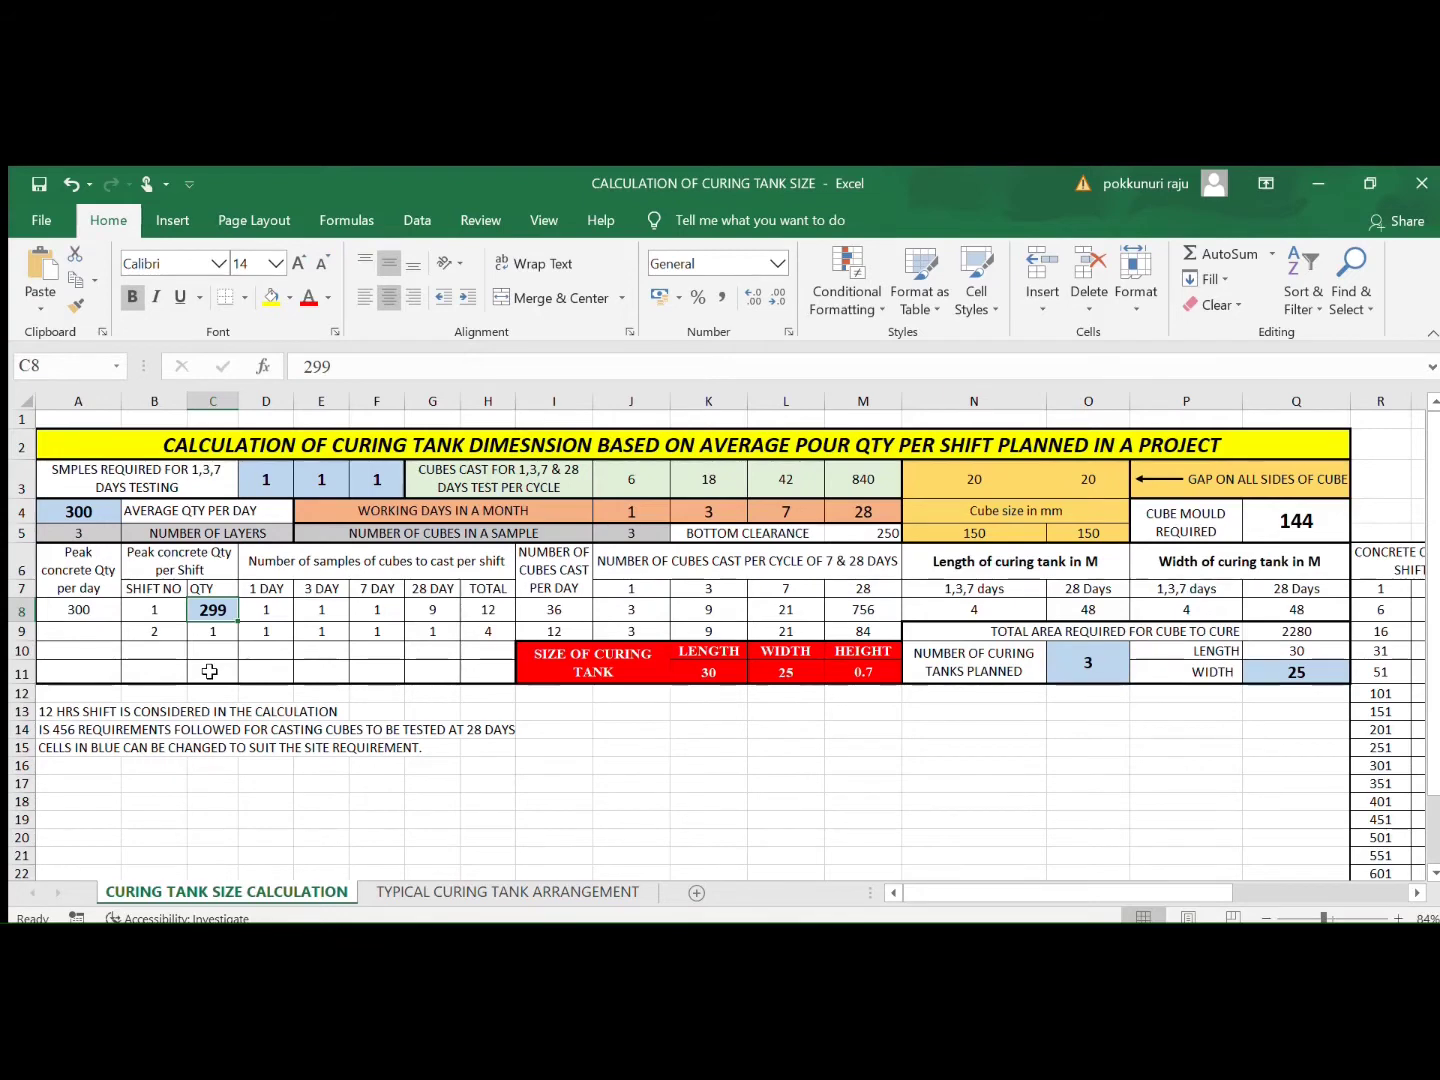
{"action": "type", "text": "150"}
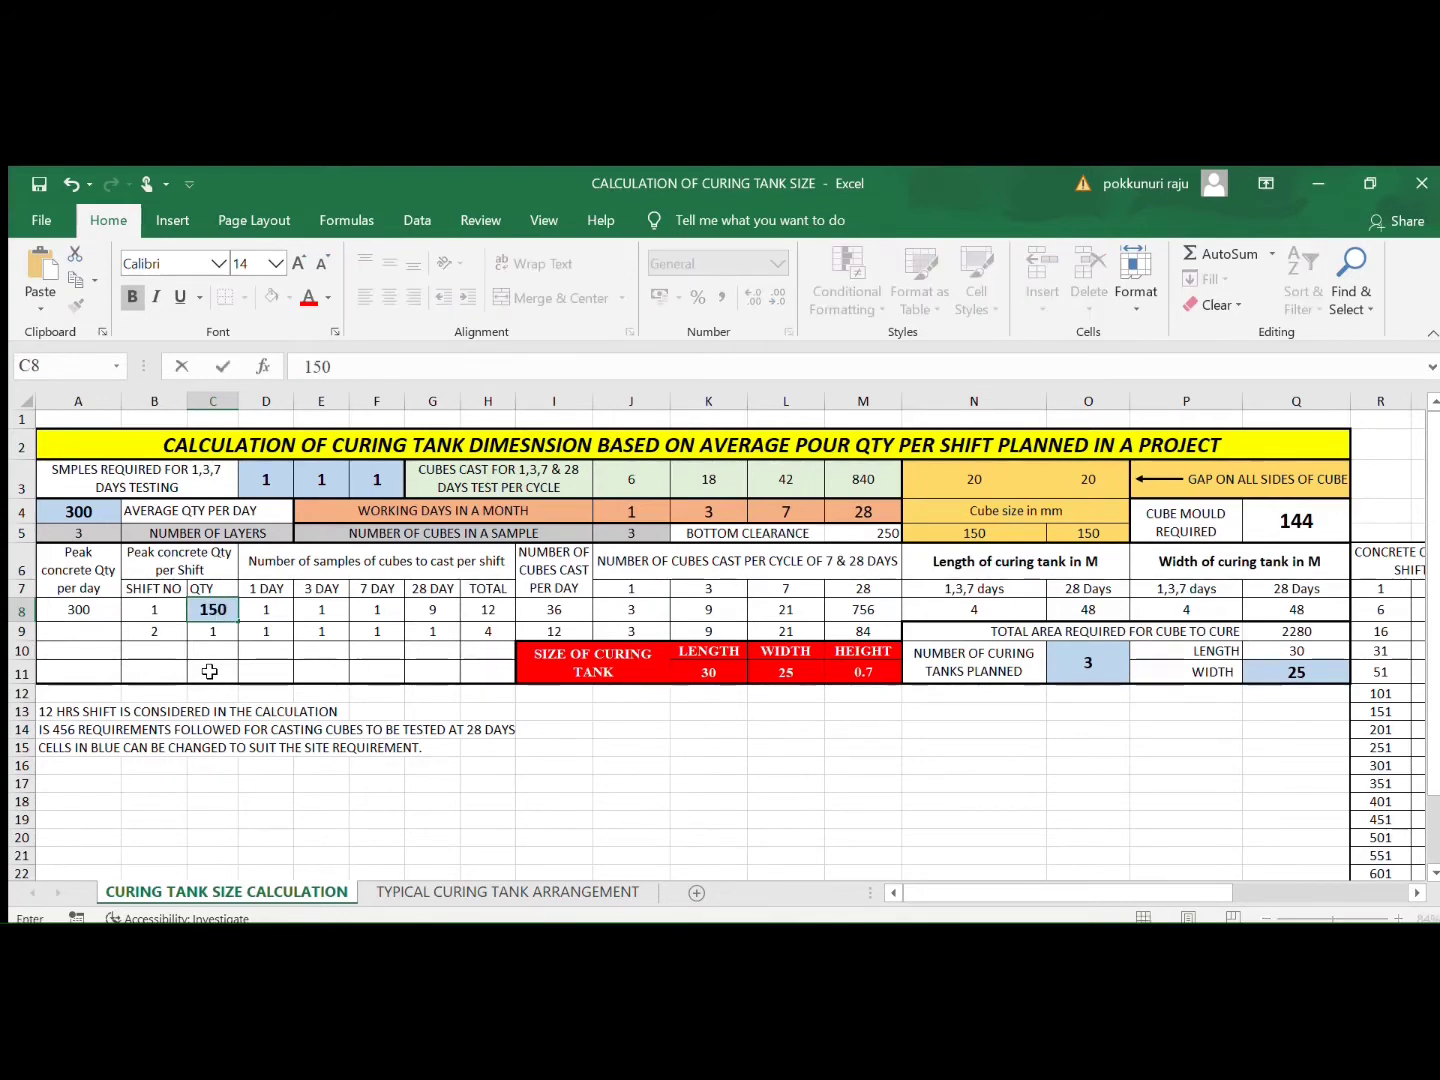
{"action": "key", "text": "Return"}
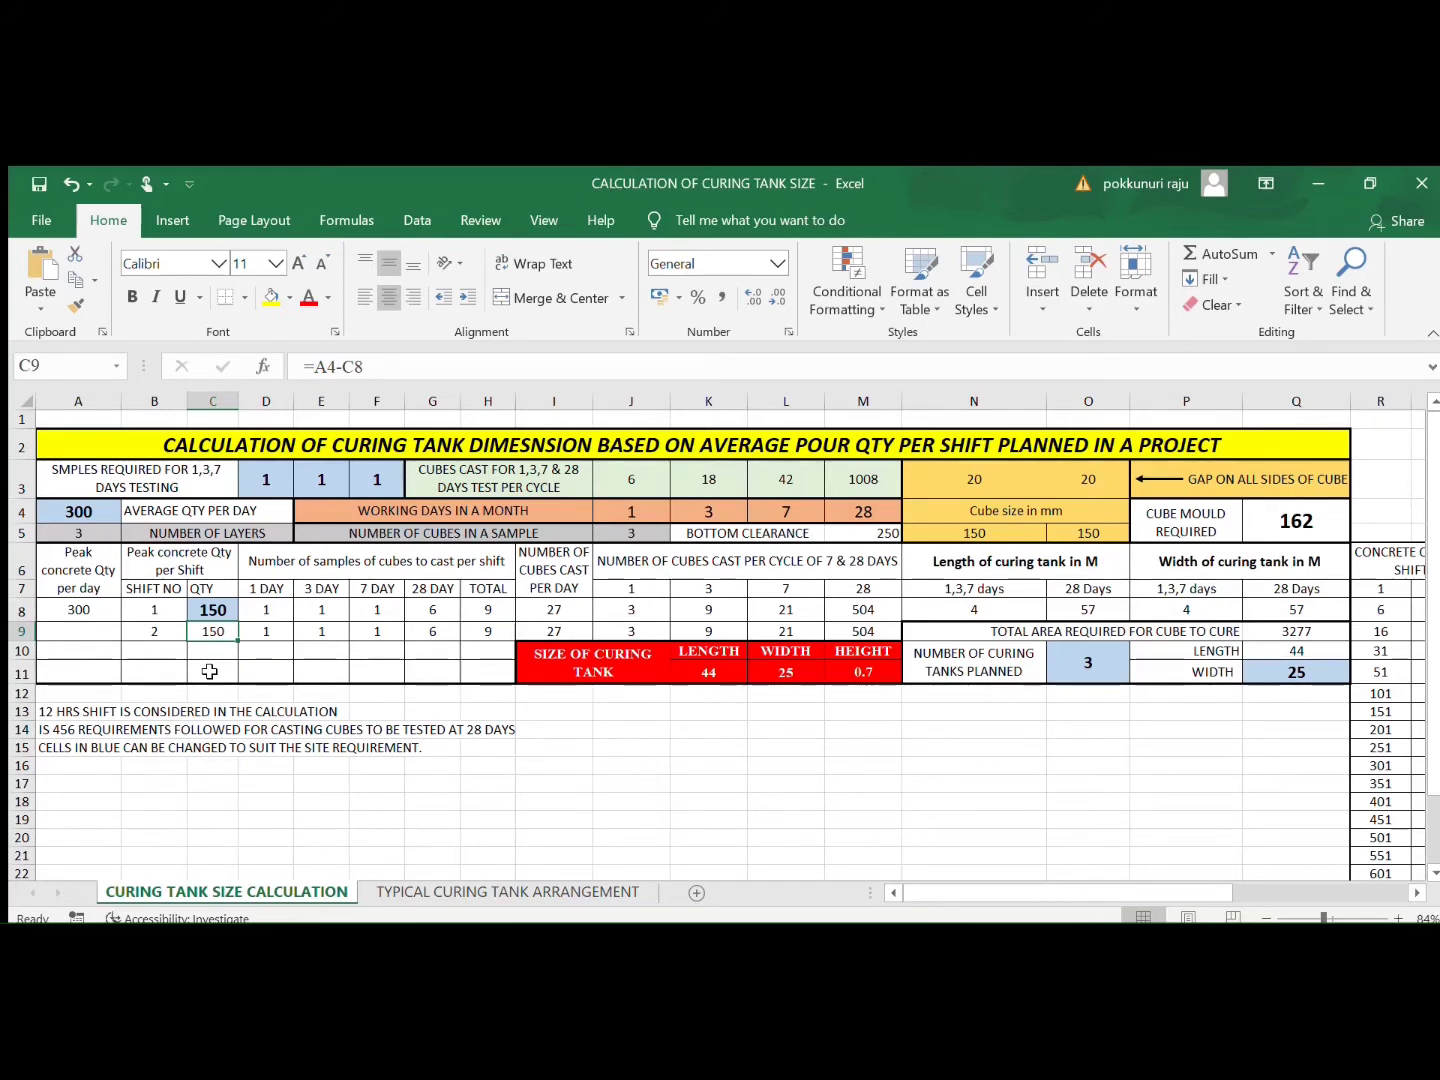
{"action": "key", "text": "Up"}
{"action": "key", "text": "Right"}
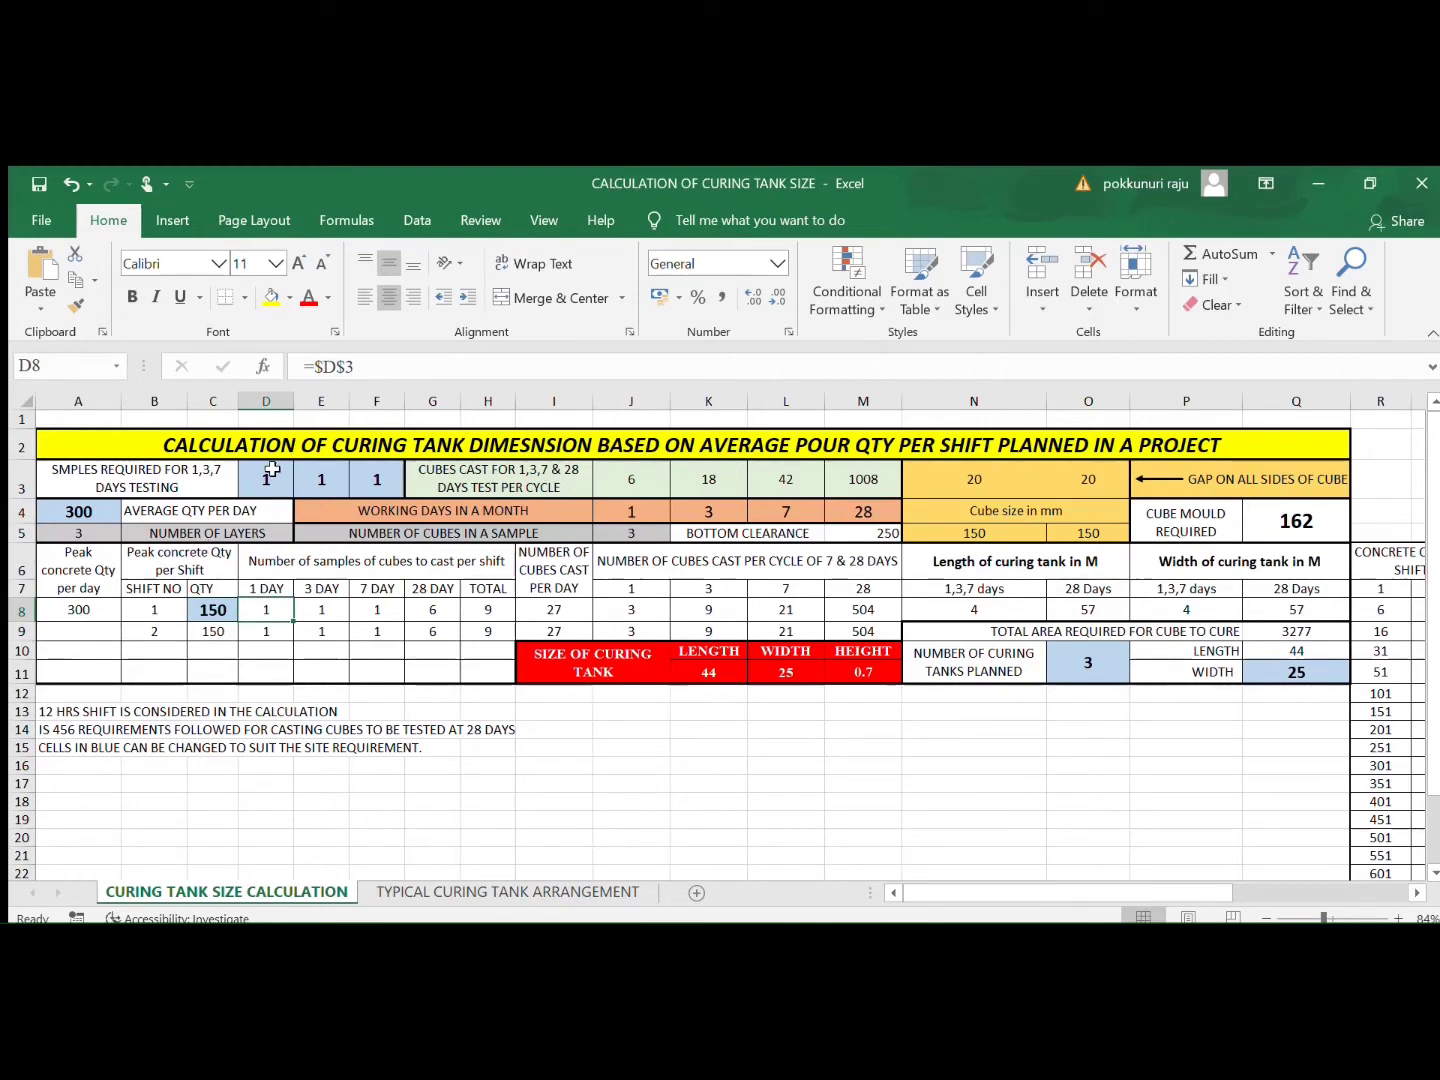
{"action": "left_click", "coordinate": [274, 468]}
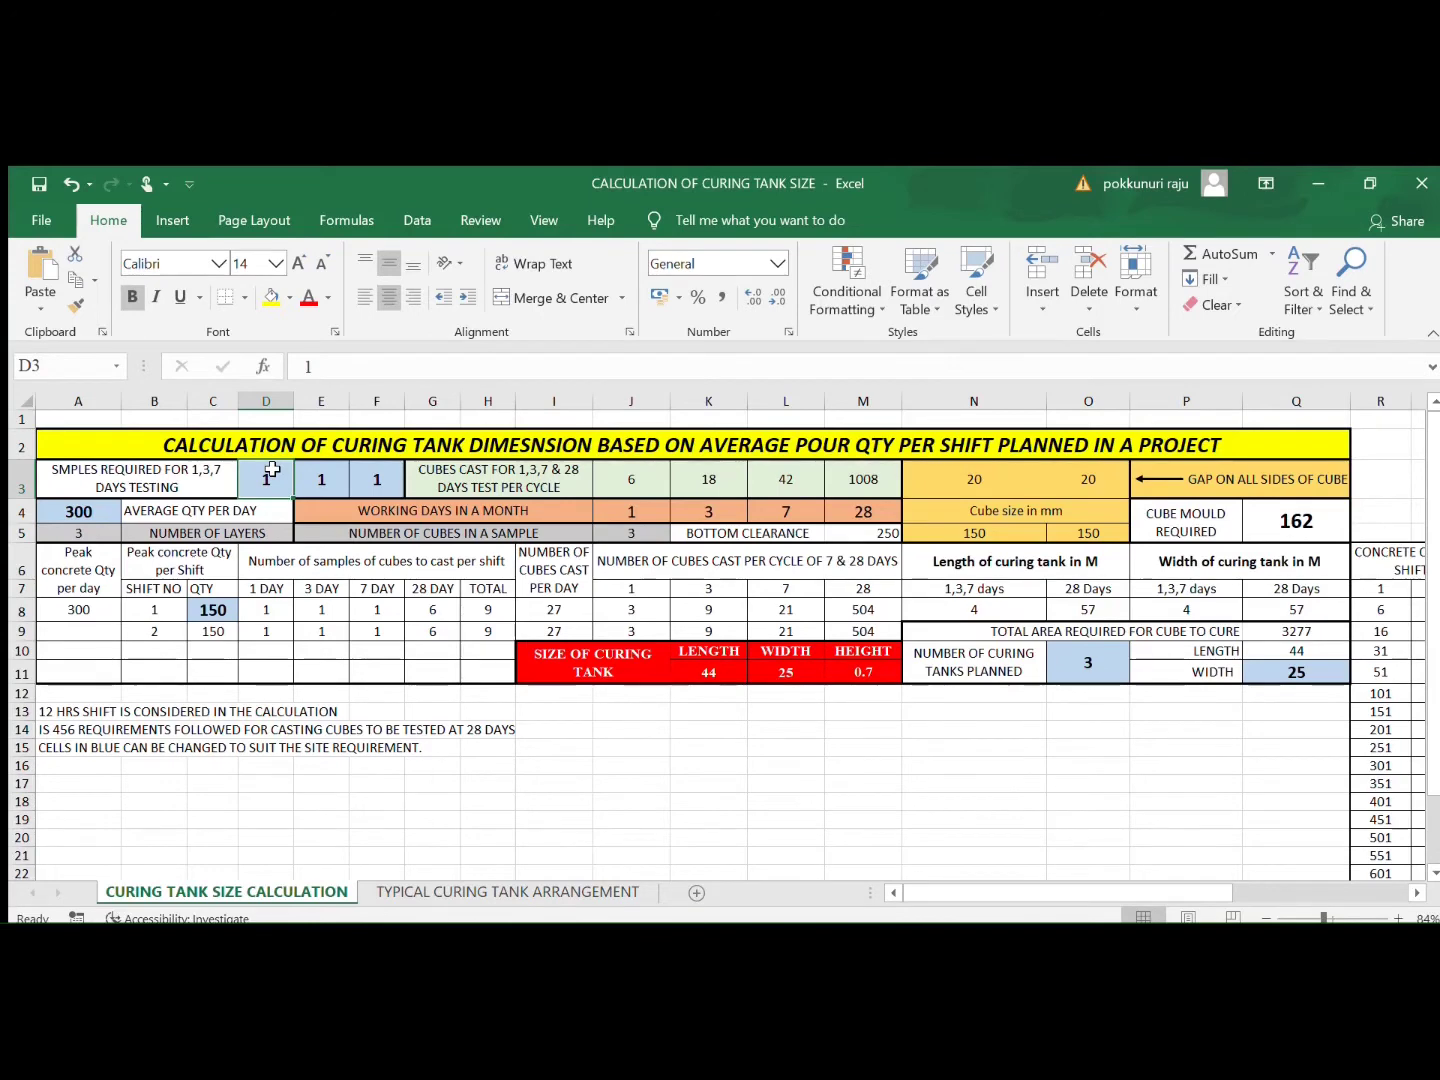
{"action": "key", "text": "Right"}
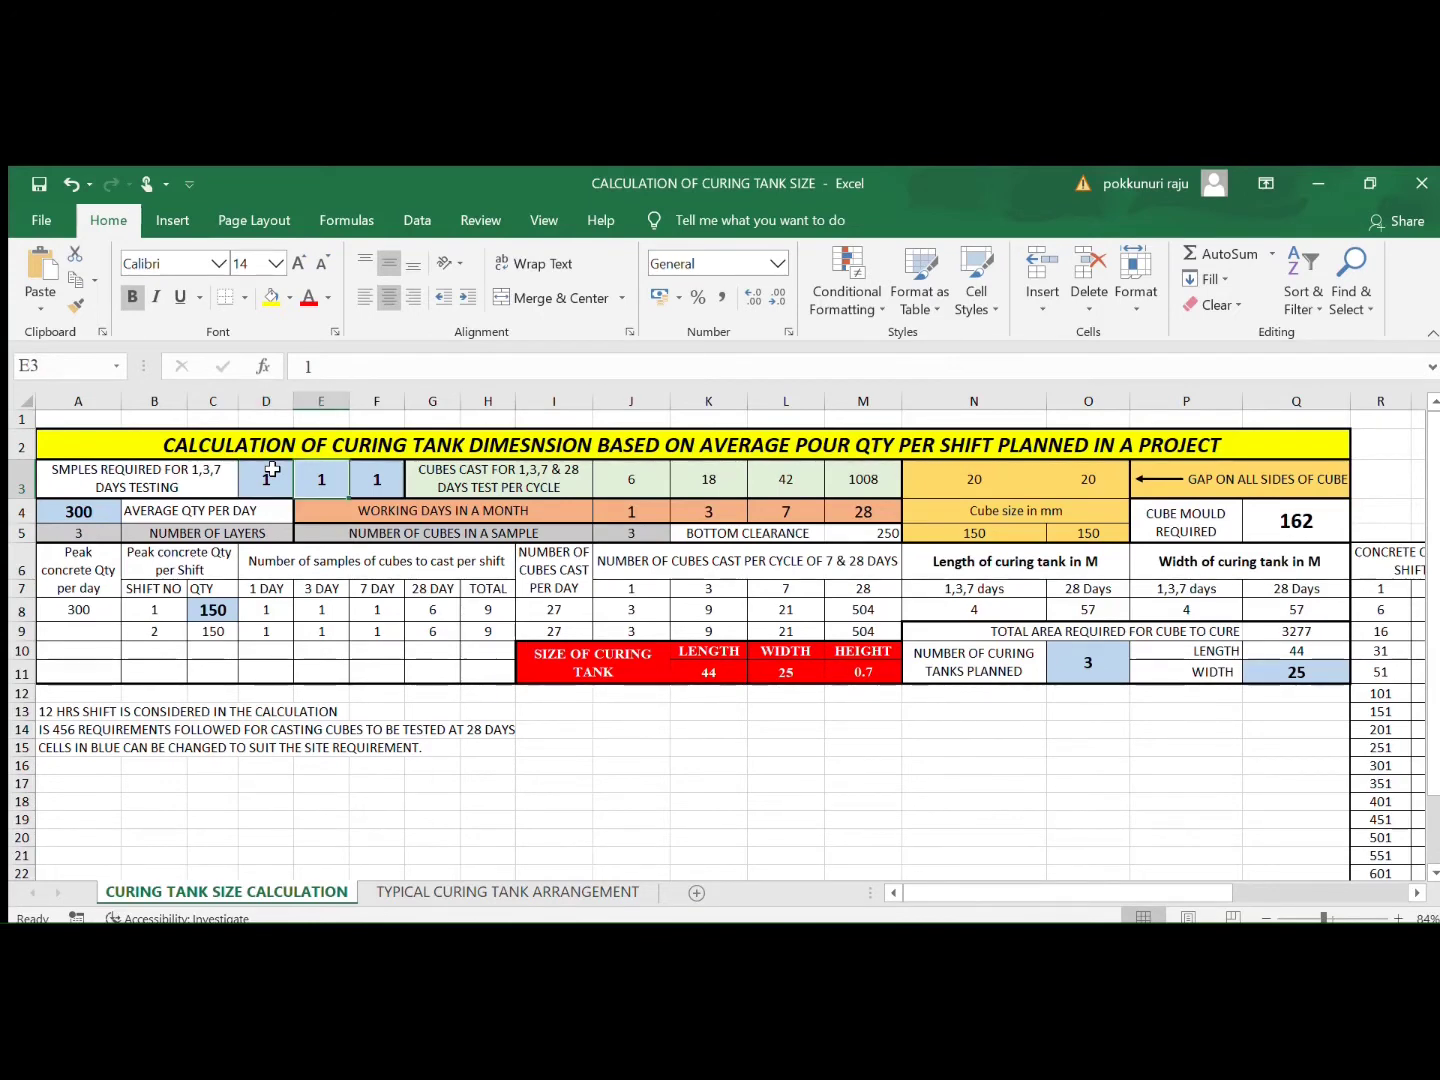
{"action": "key", "text": "Right"}
{"action": "key", "text": "Left"}
{"action": "key", "text": "Left"}
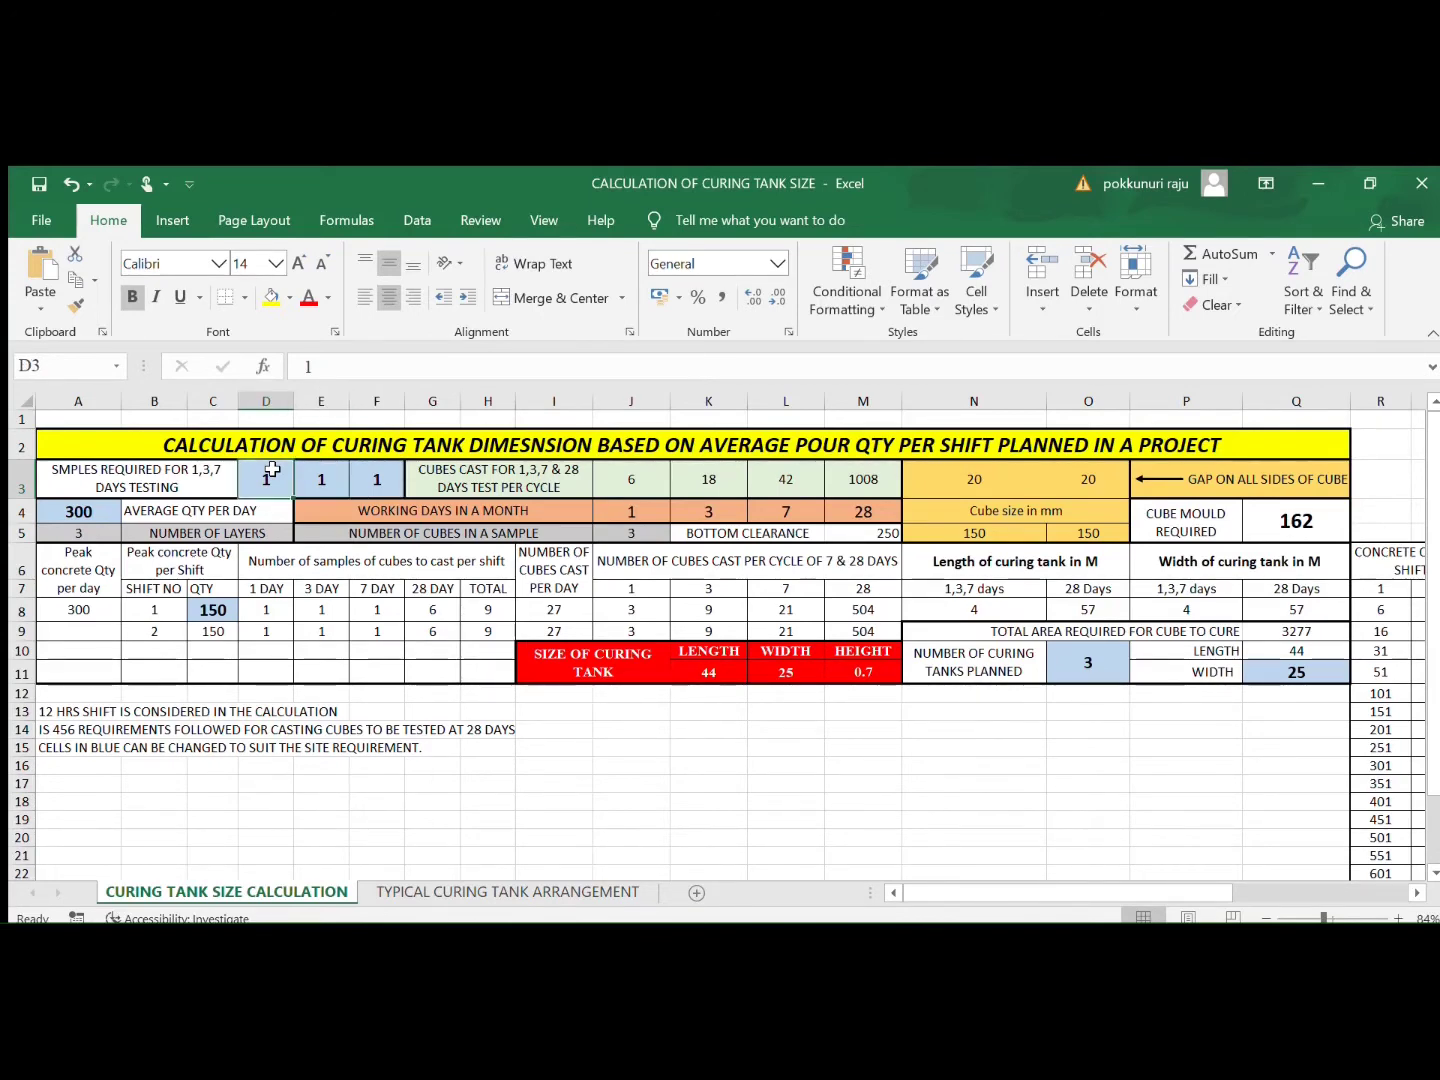
{"action": "key", "text": "Right"}
{"action": "key", "text": "Right"}
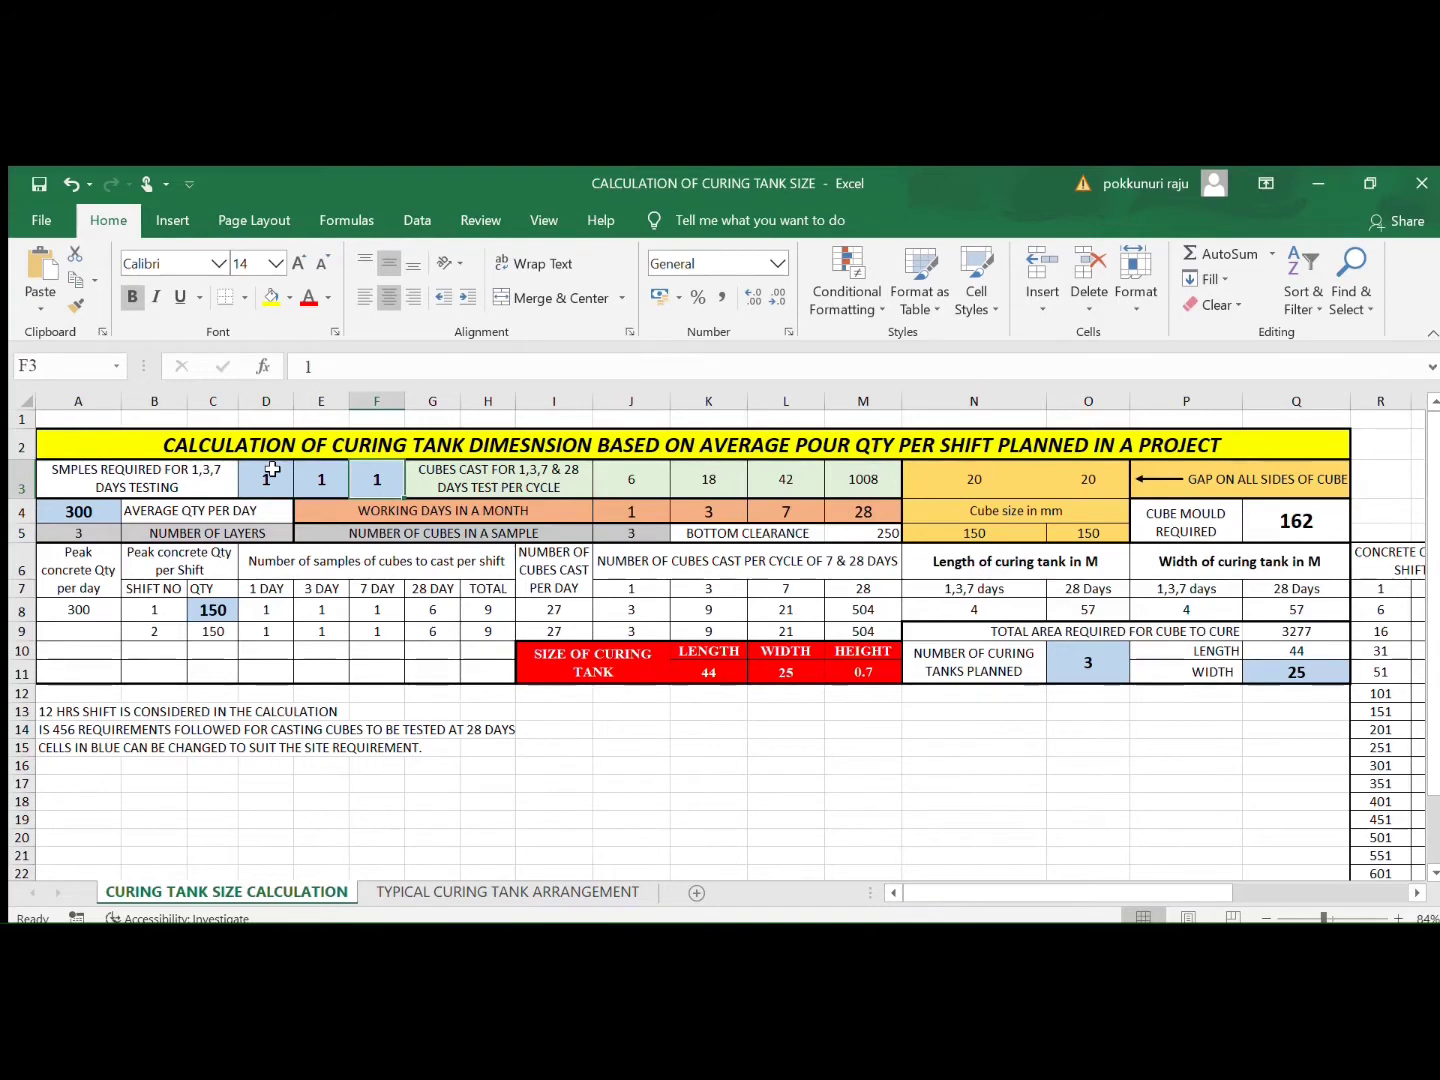
{"action": "left_click", "coordinate": [272, 609]}
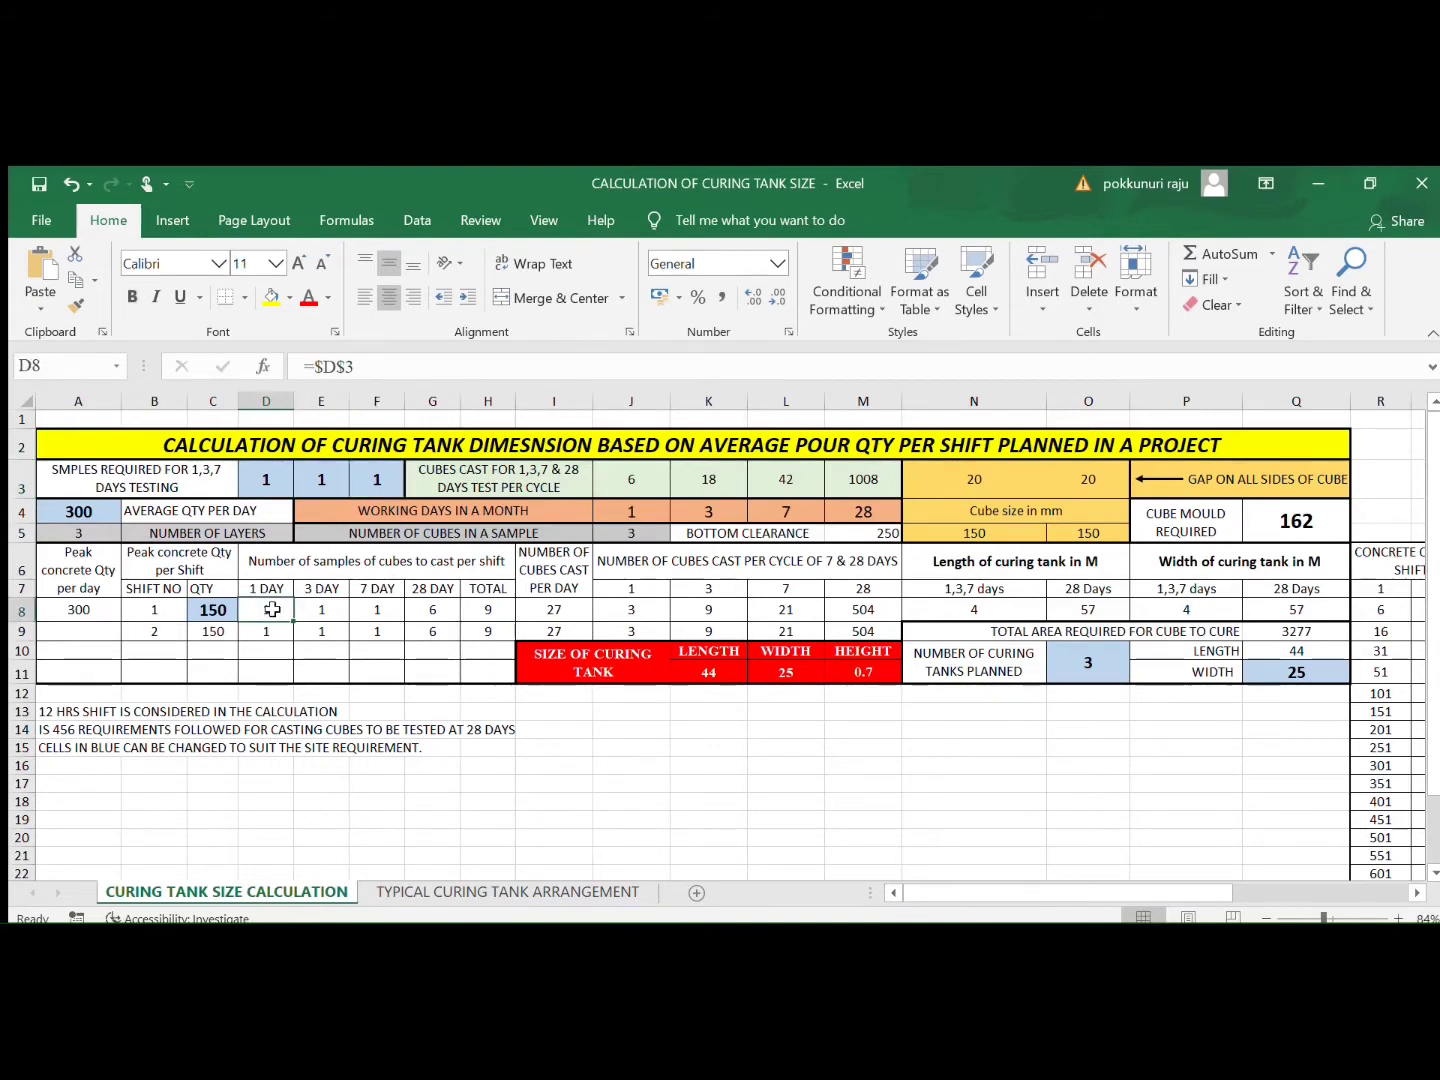
{"action": "key", "text": "Right"}
{"action": "key", "text": "Right"}
{"action": "key", "text": "Right"}
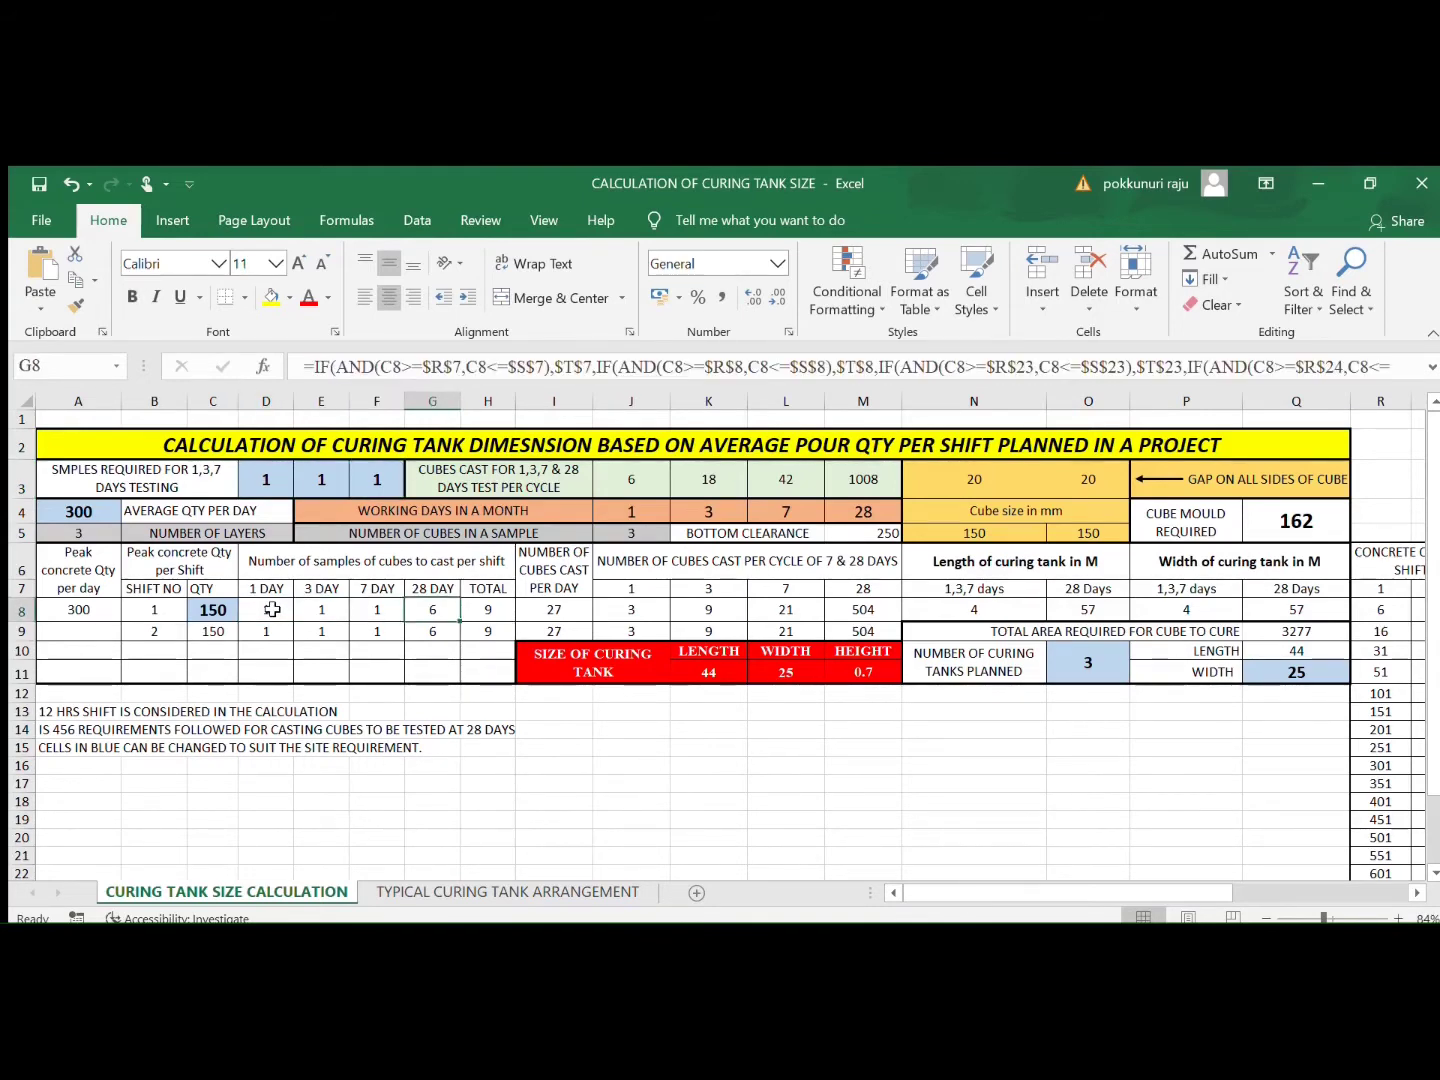
{"action": "left_click", "coordinate": [201, 610]}
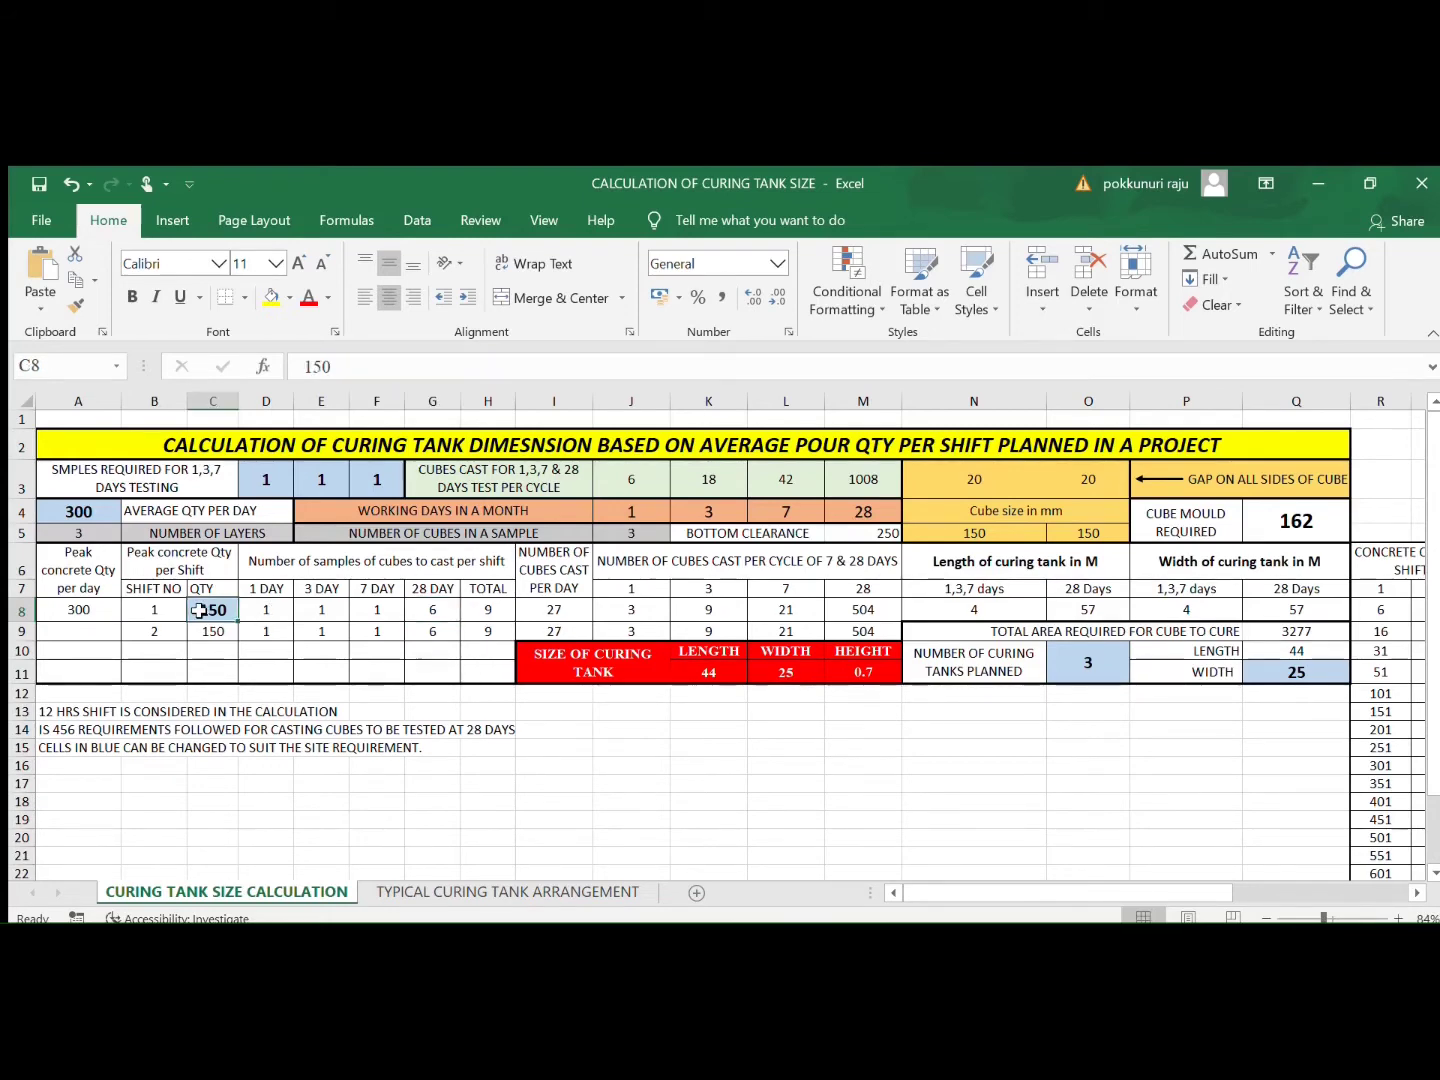
{"action": "left_click", "coordinate": [436, 615]}
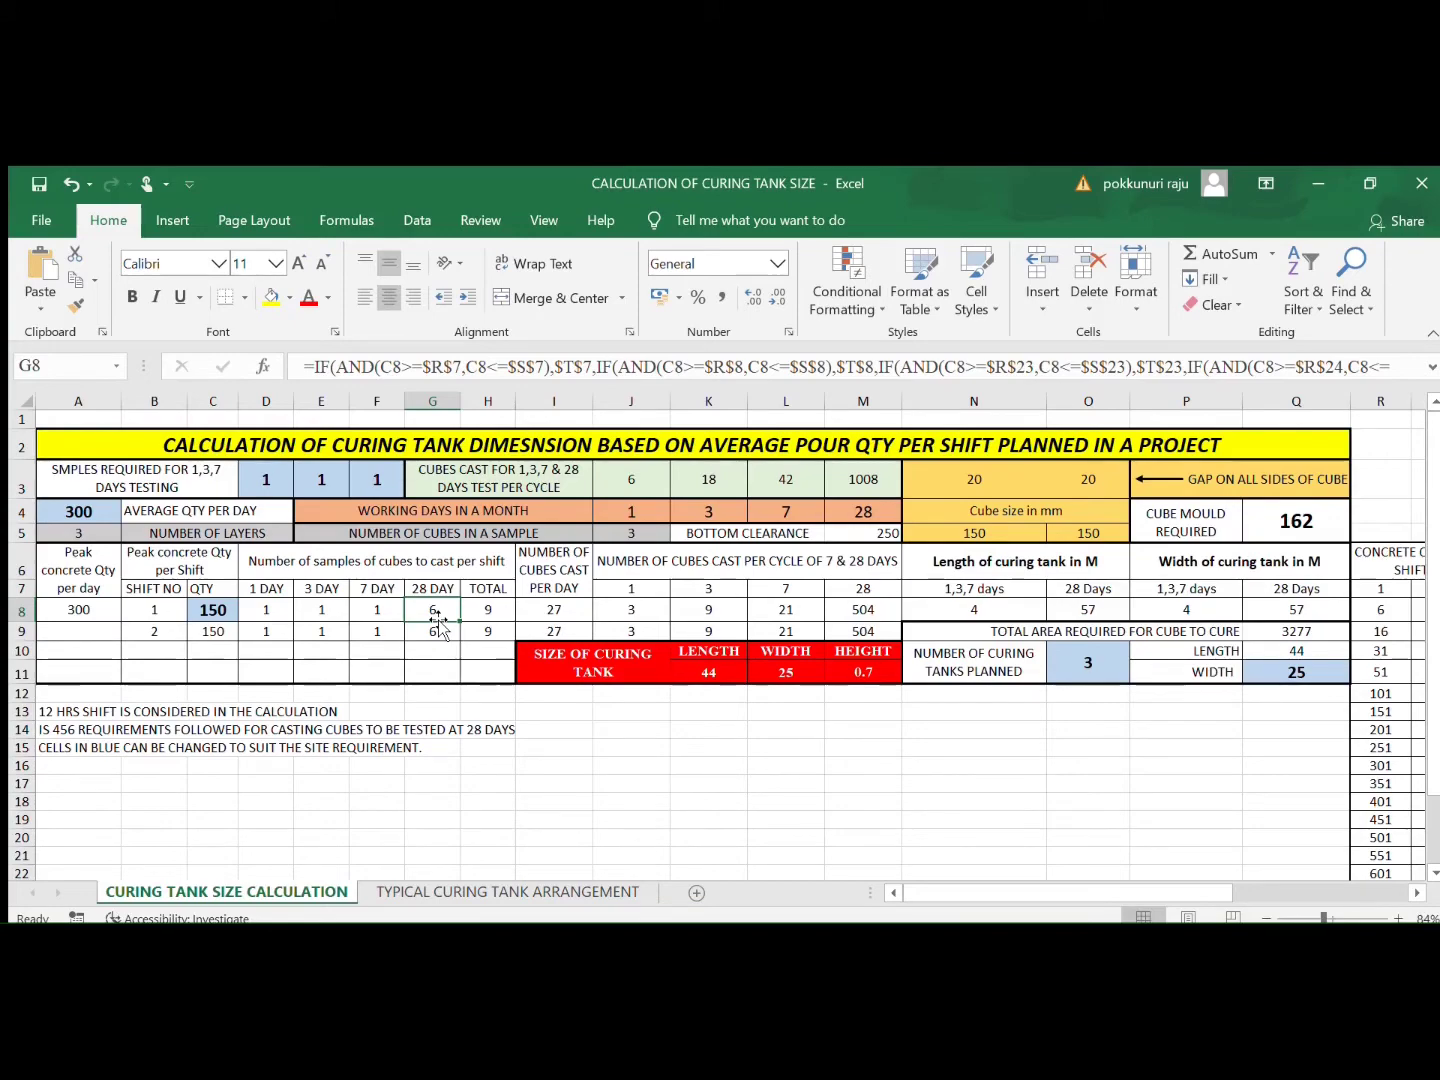
{"action": "scroll", "coordinate": [617, 783], "scroll_direction": "right", "scroll_amount": 5}
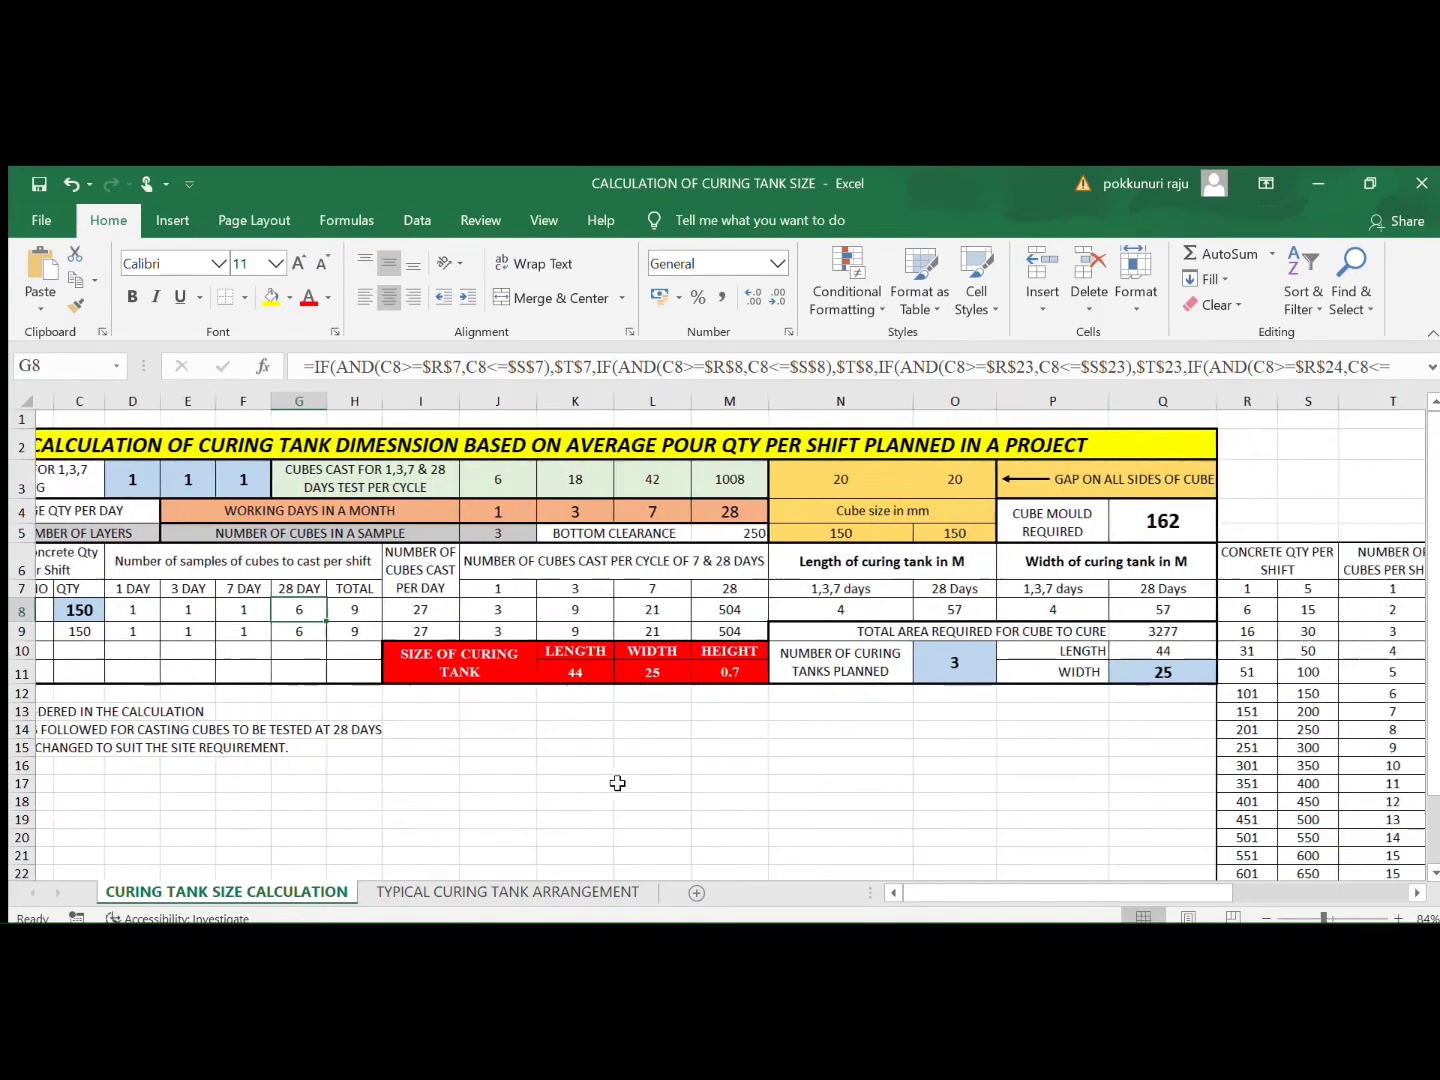
{"action": "scroll", "coordinate": [617, 783], "scroll_direction": "down", "scroll_amount": 1}
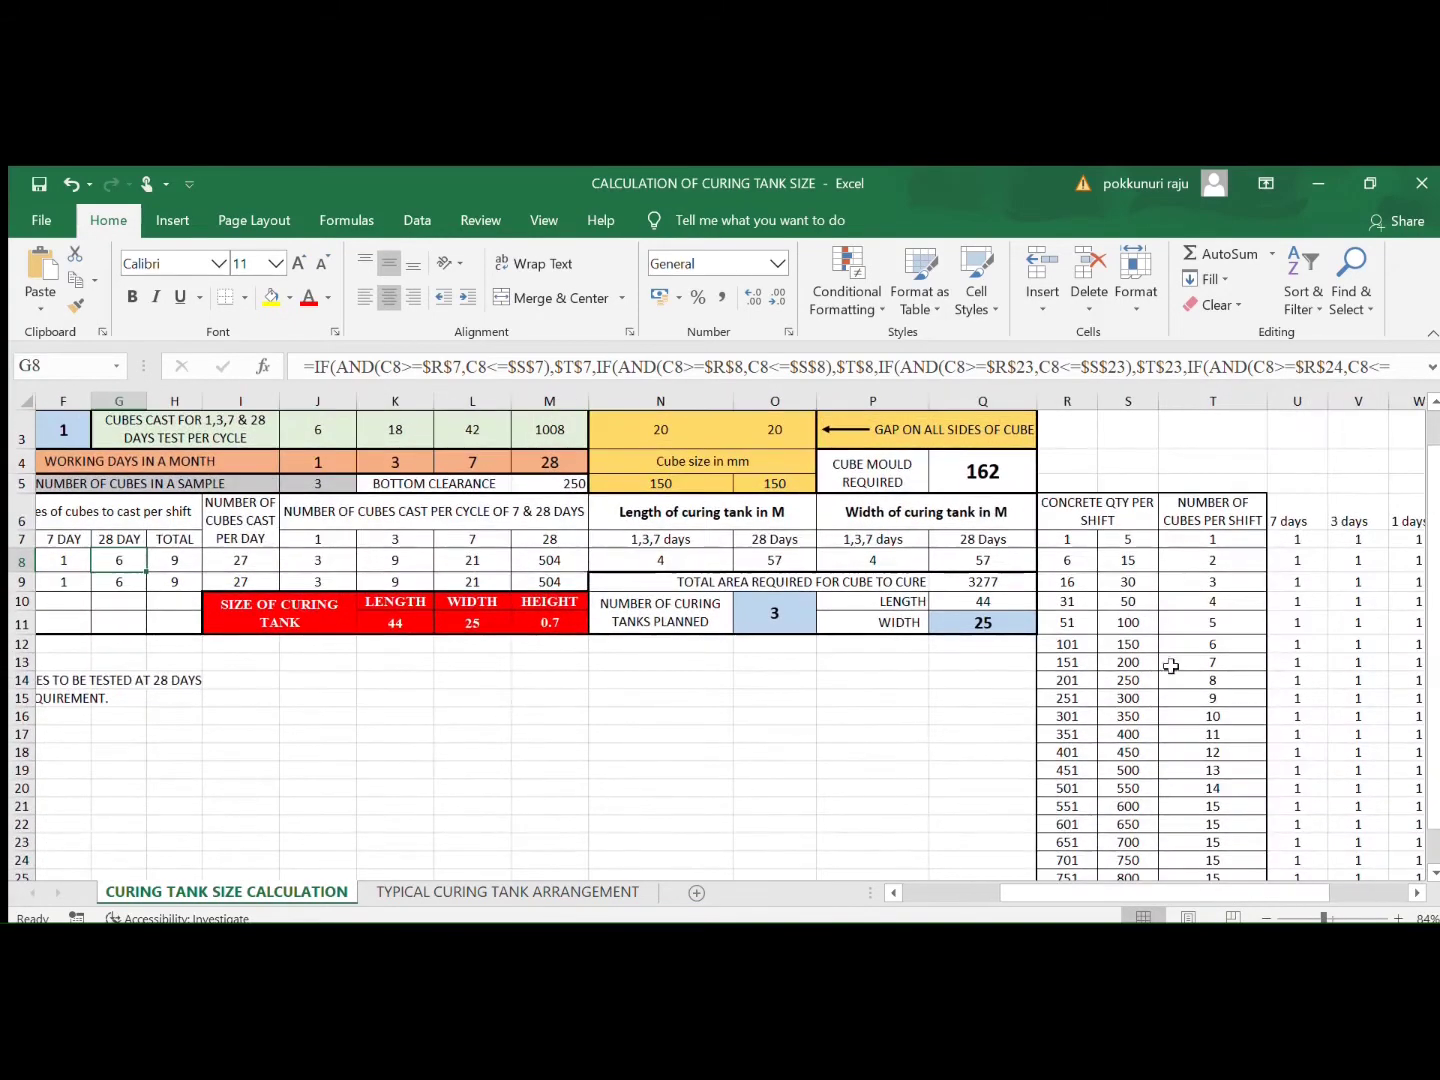
{"action": "left_click", "coordinate": [1071, 645]}
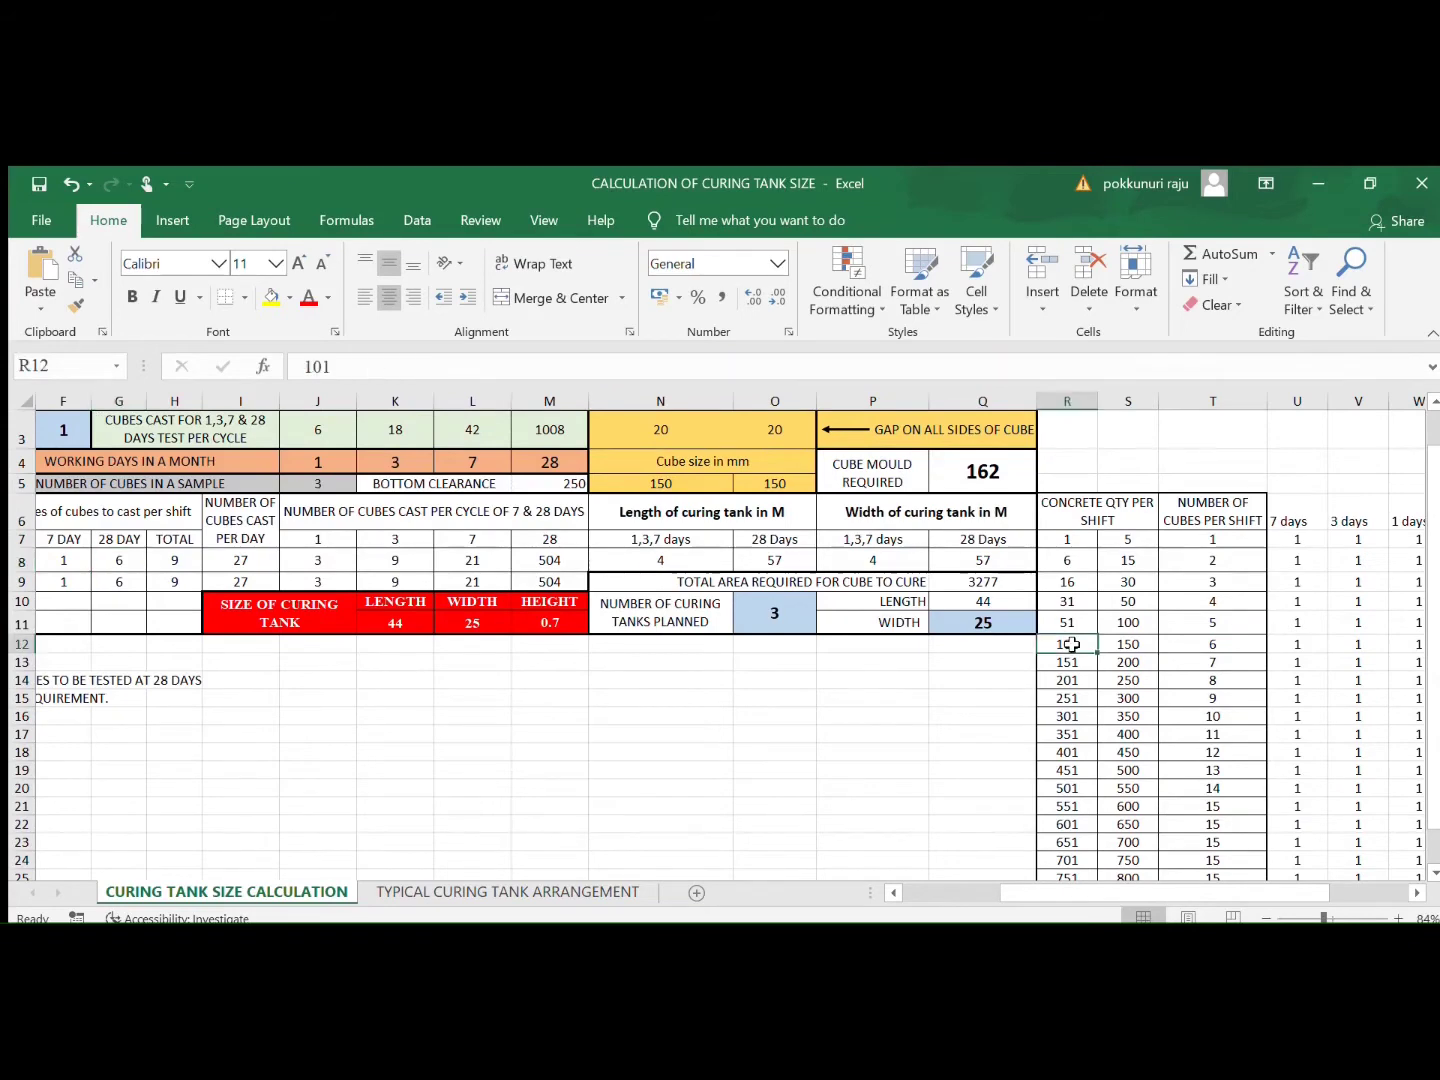
{"action": "key", "text": "Right"}
{"action": "key", "text": "Right"}
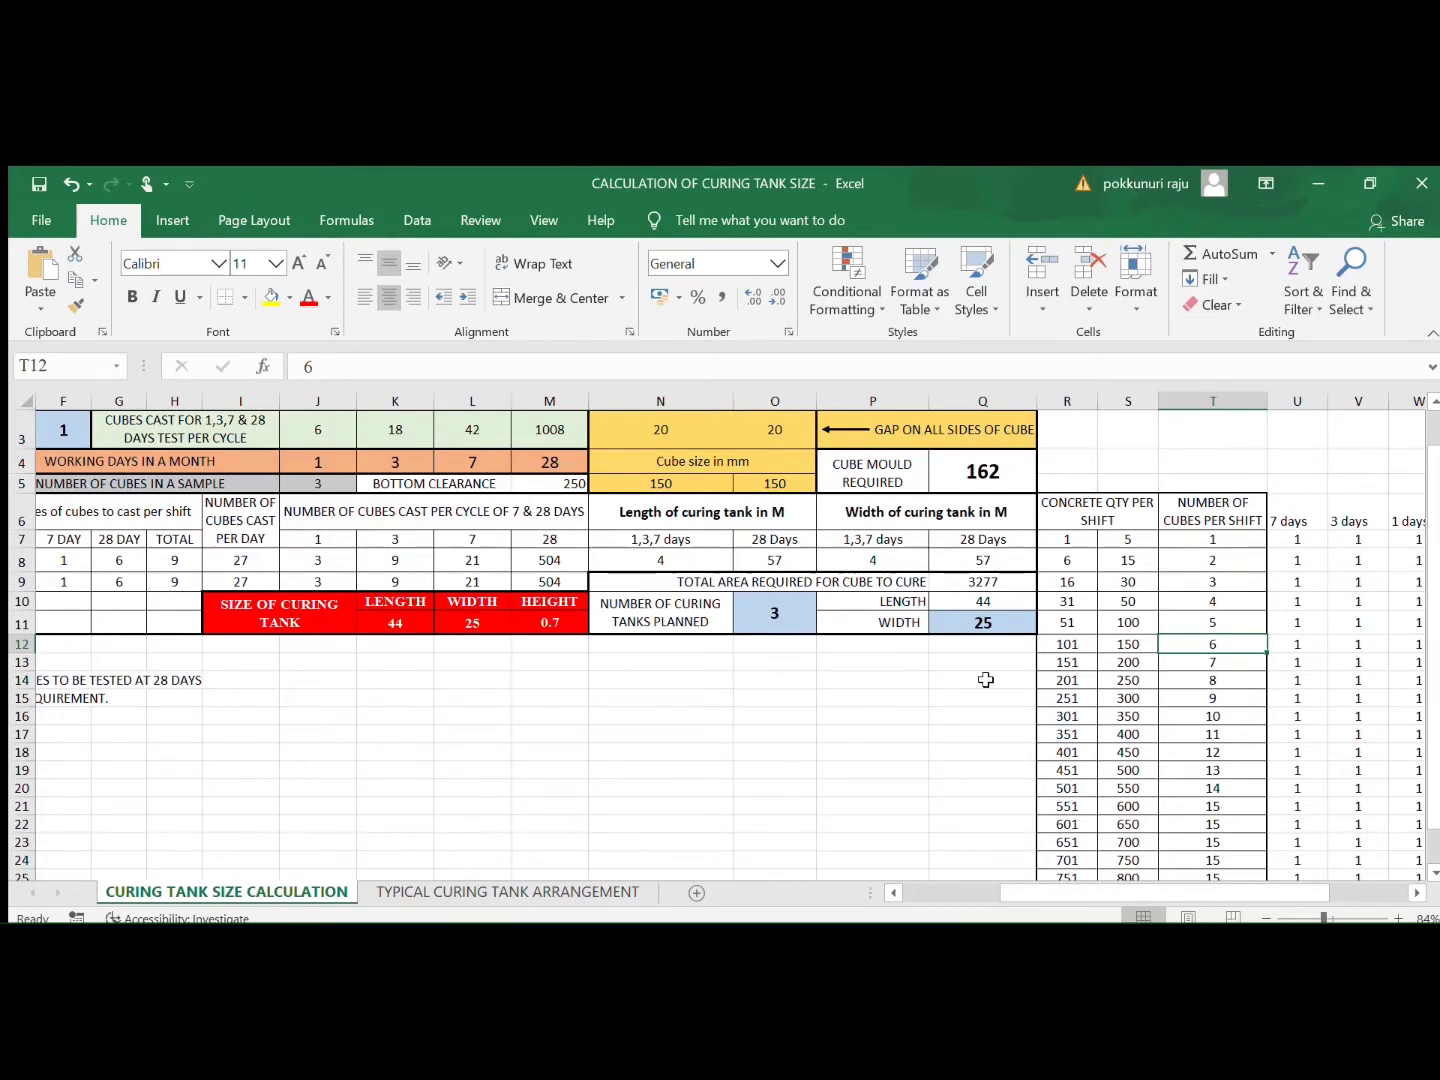
{"action": "key", "text": "Left"}
{"action": "key", "text": "Home"}
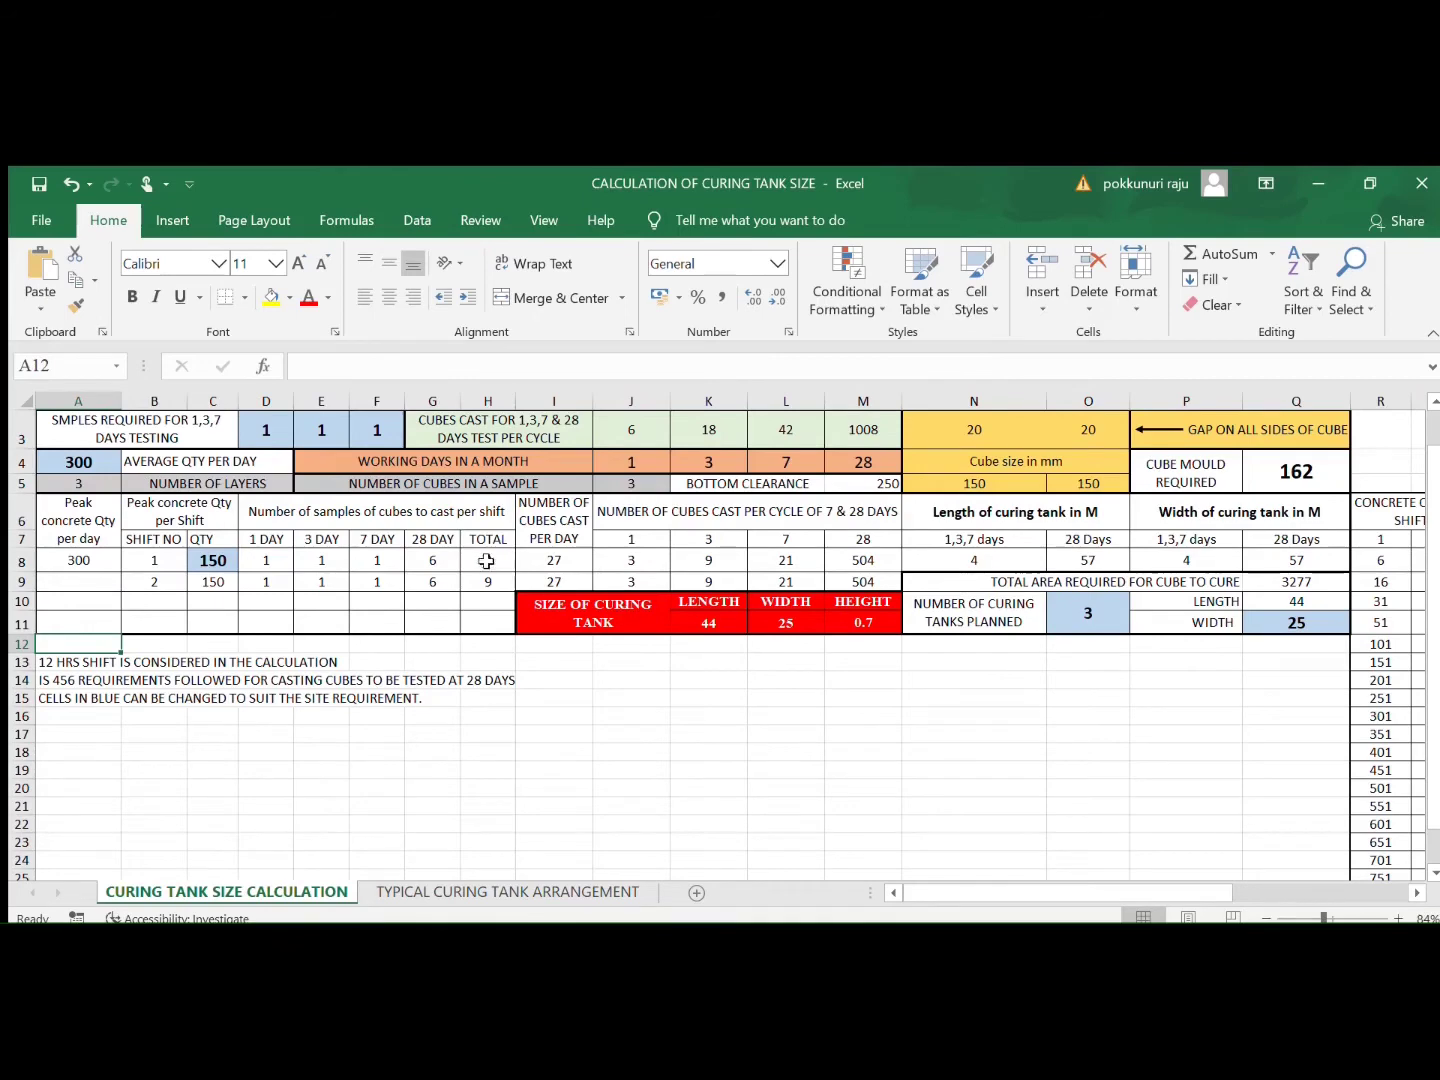
Step: Review the 28-day, total samples, cubes-per-day and 1-day cycle formulas in G8 through J8
{"action": "left_click", "coordinate": [424, 556]}
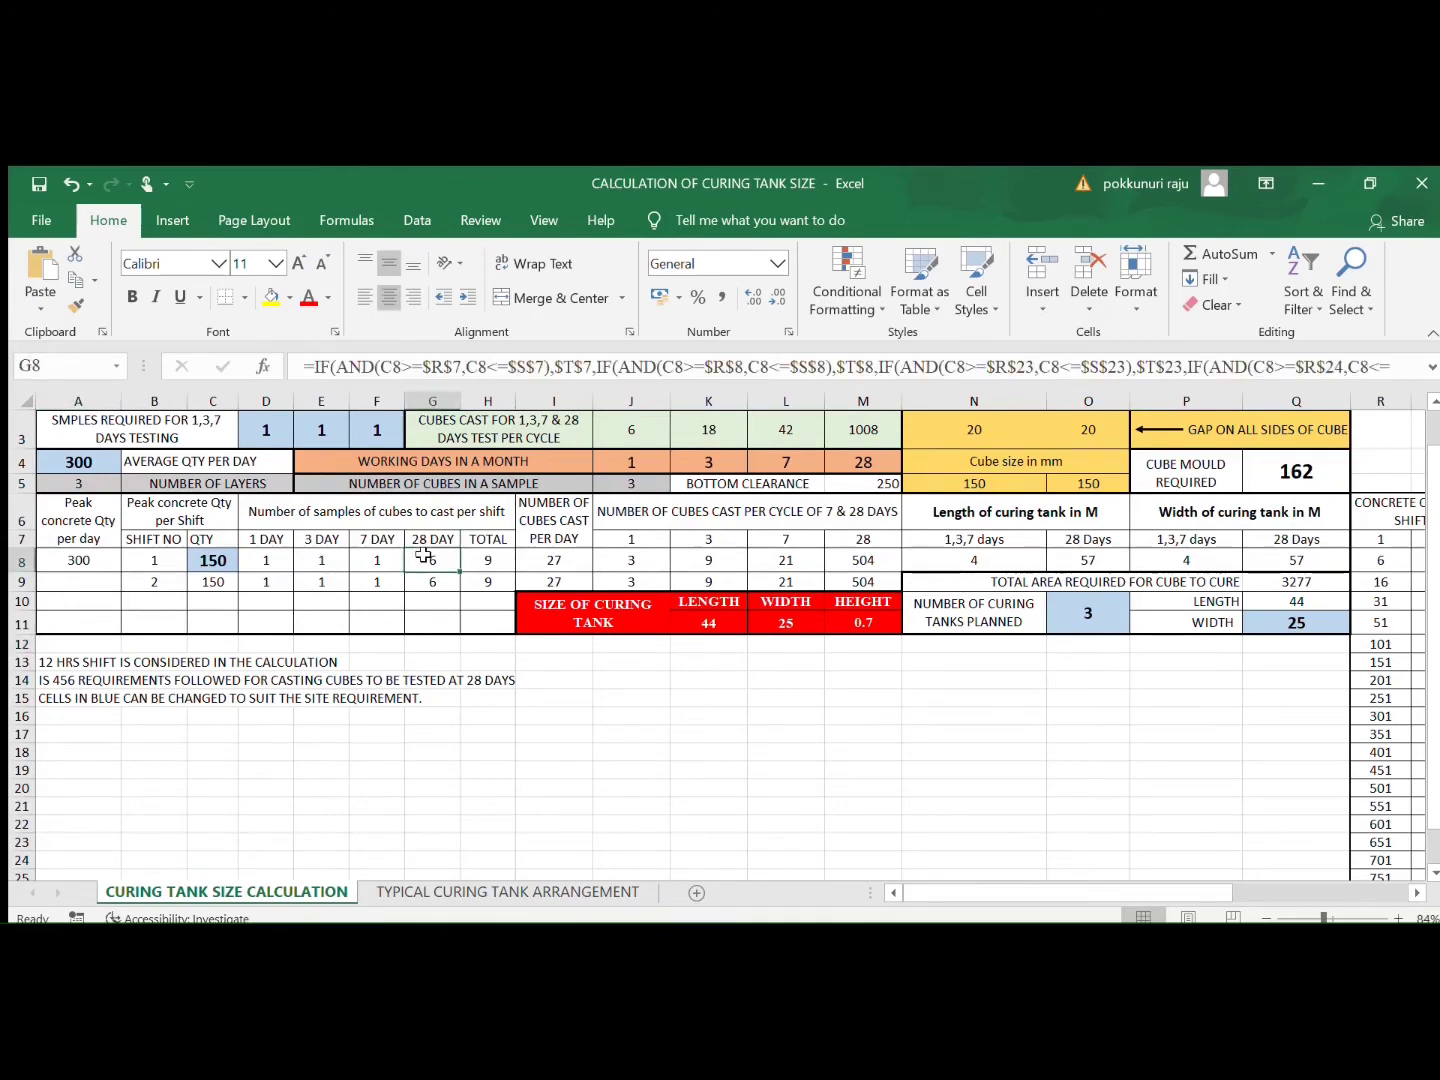
{"action": "key", "text": "Right"}
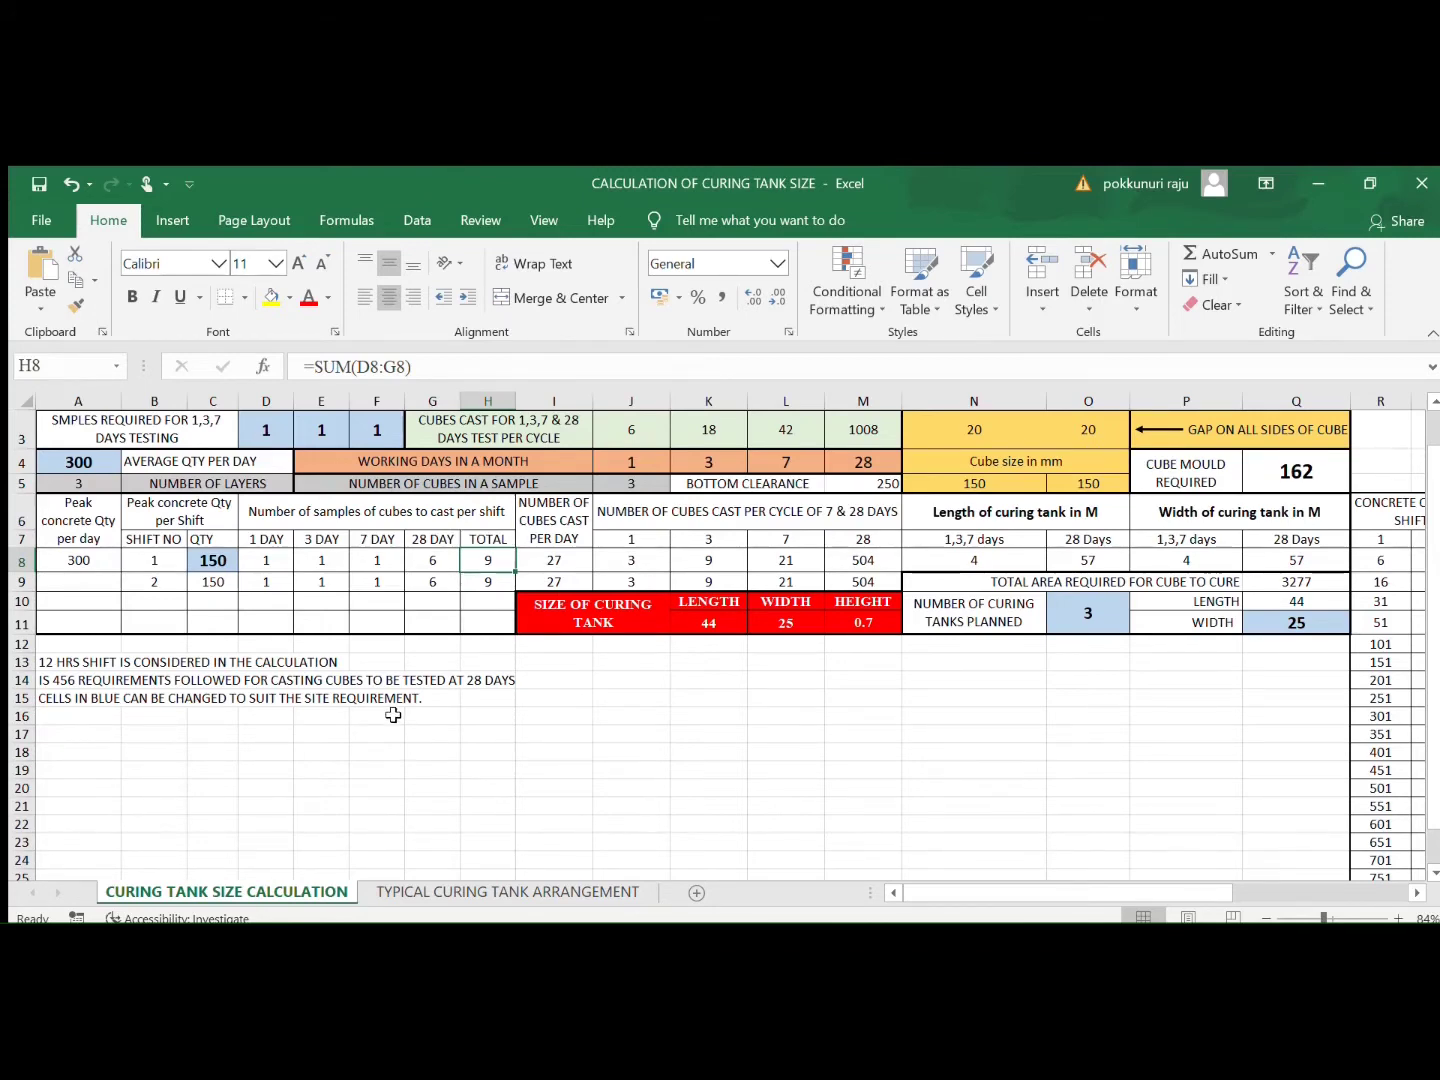
{"action": "key", "text": "Right"}
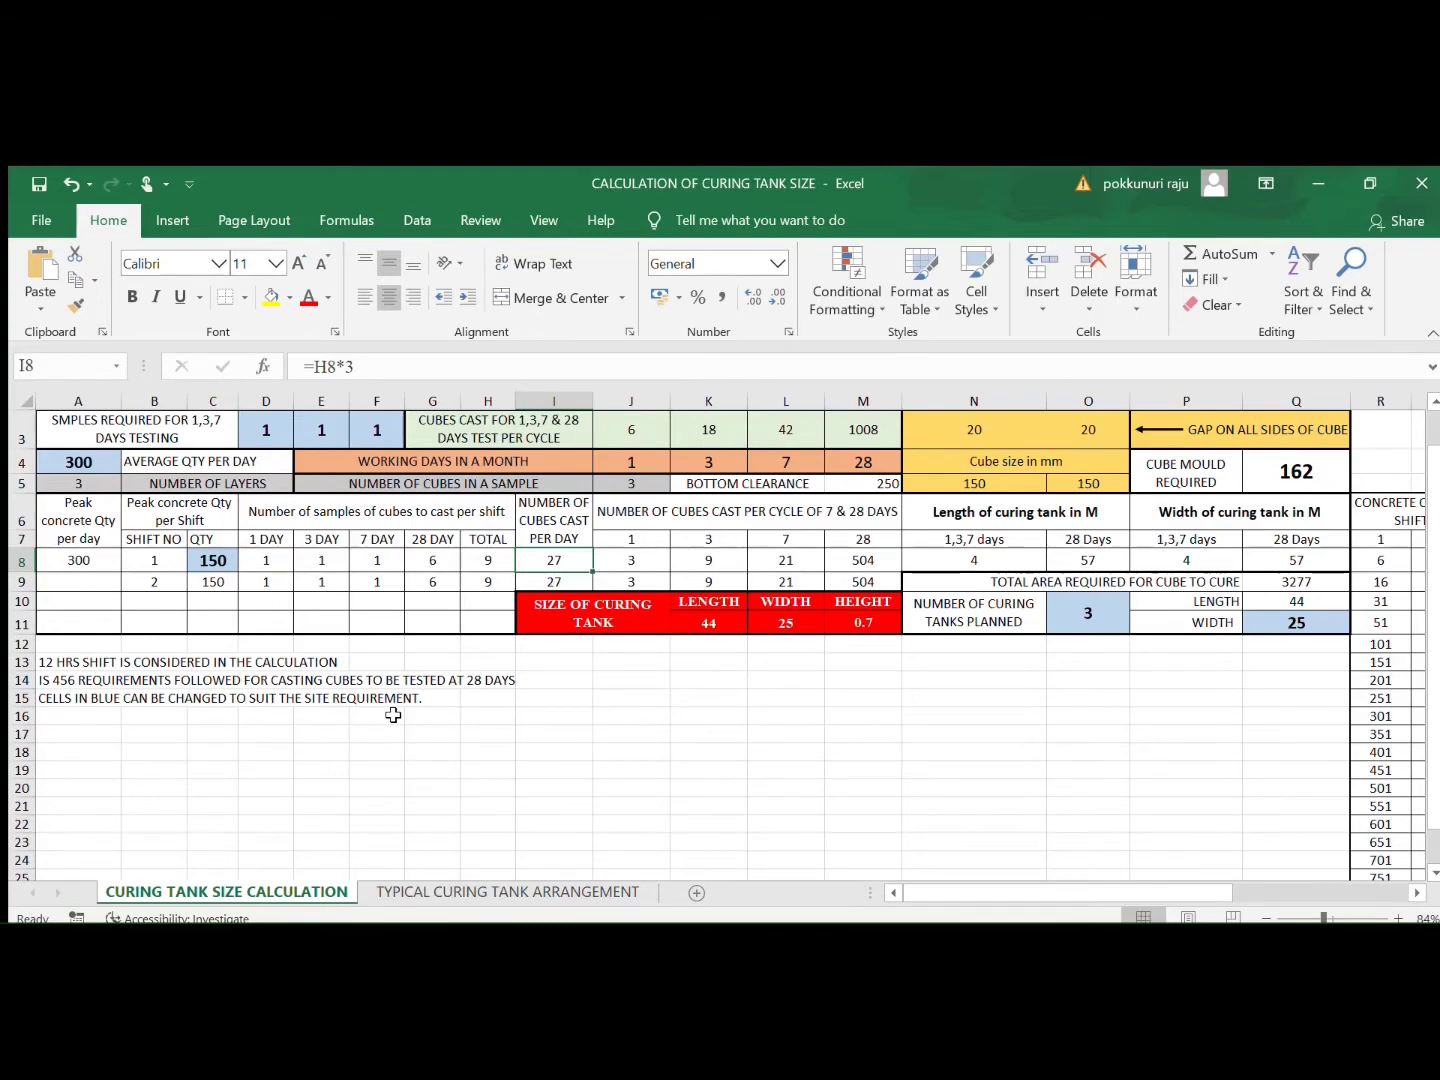
{"action": "key", "text": "Right"}
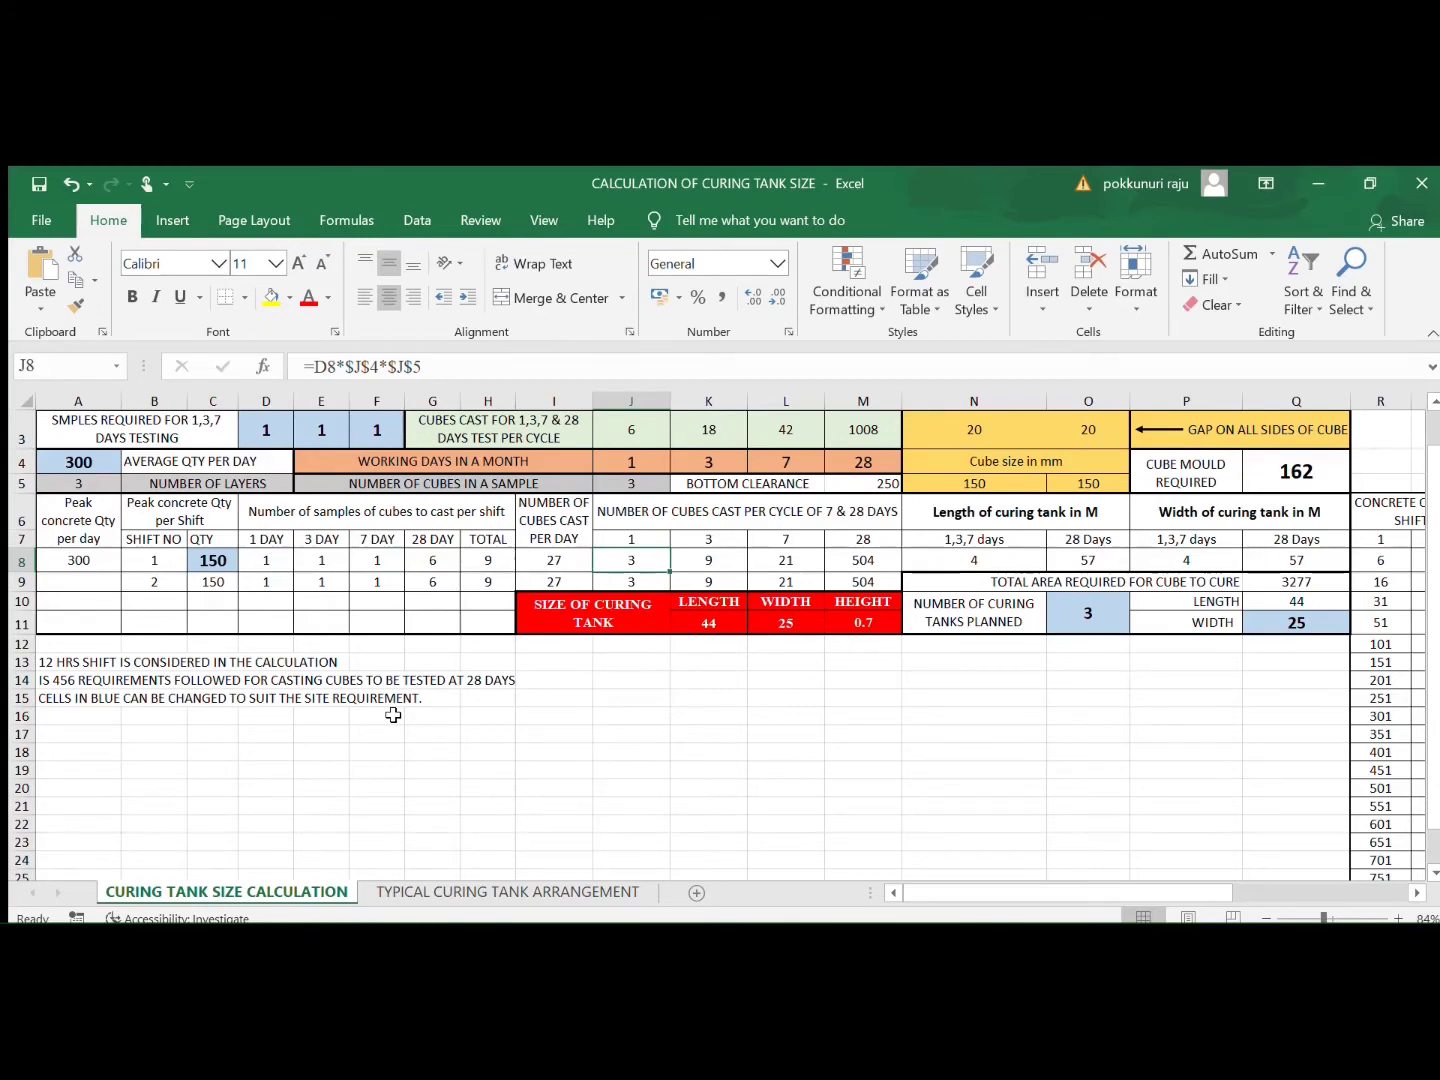
Step: Set the 7-day samples in F3 to 2, raising cube moulds to 180 and area to 3300
{"action": "left_click", "coordinate": [369, 425]}
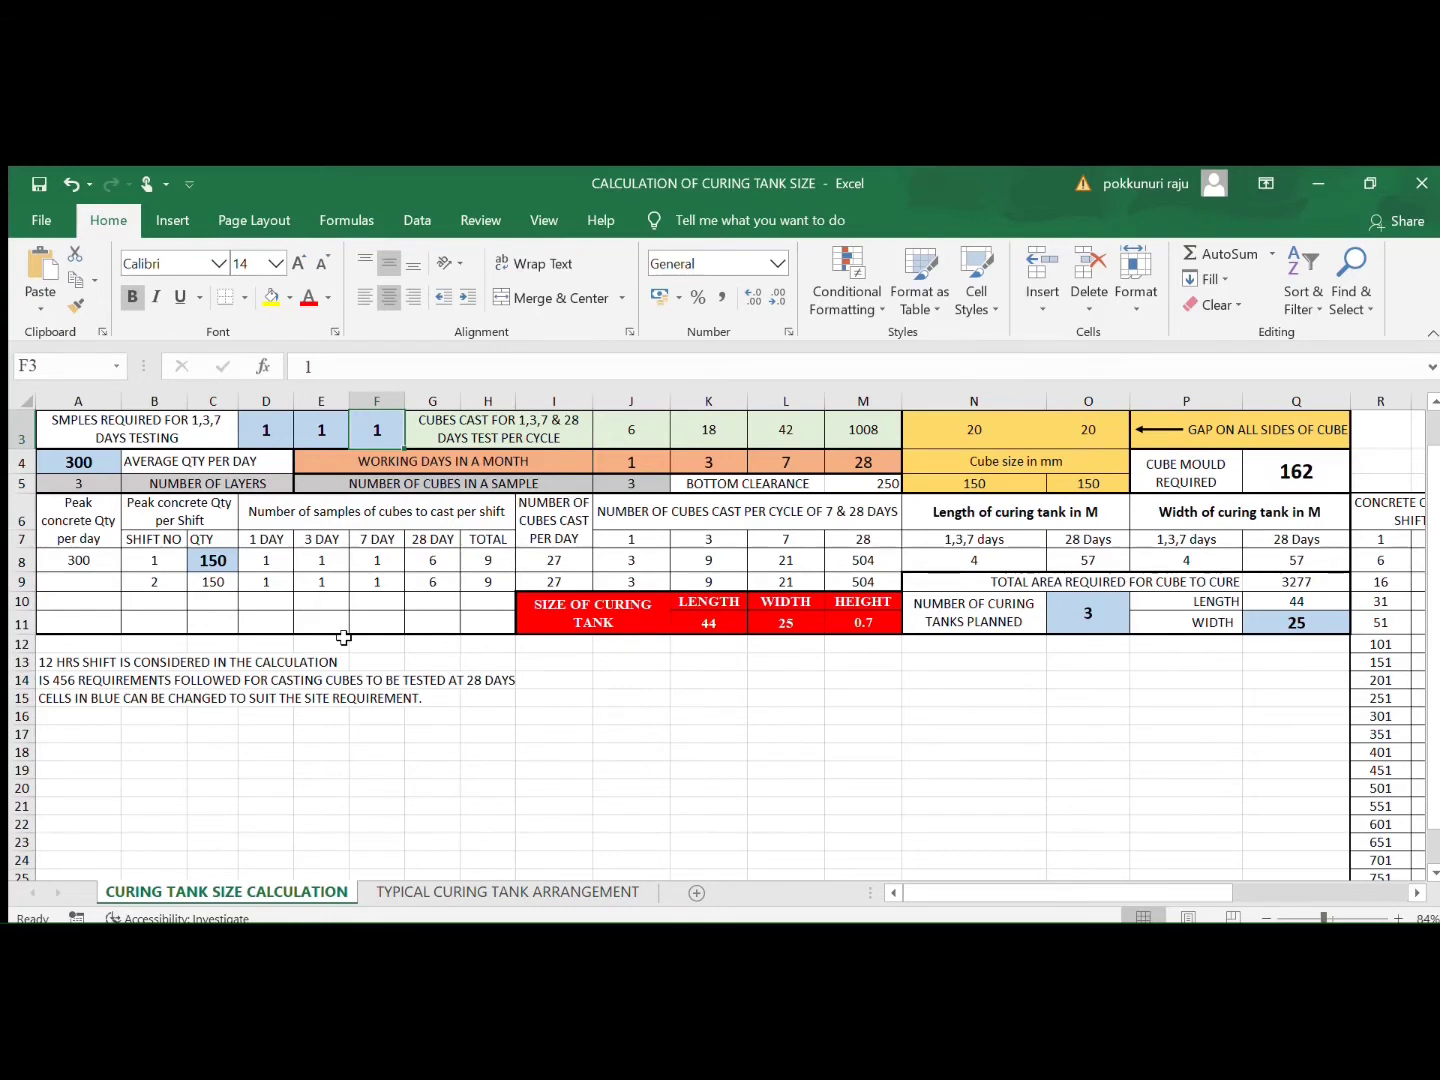
{"action": "type", "text": "2"}
{"action": "key", "text": "Return"}
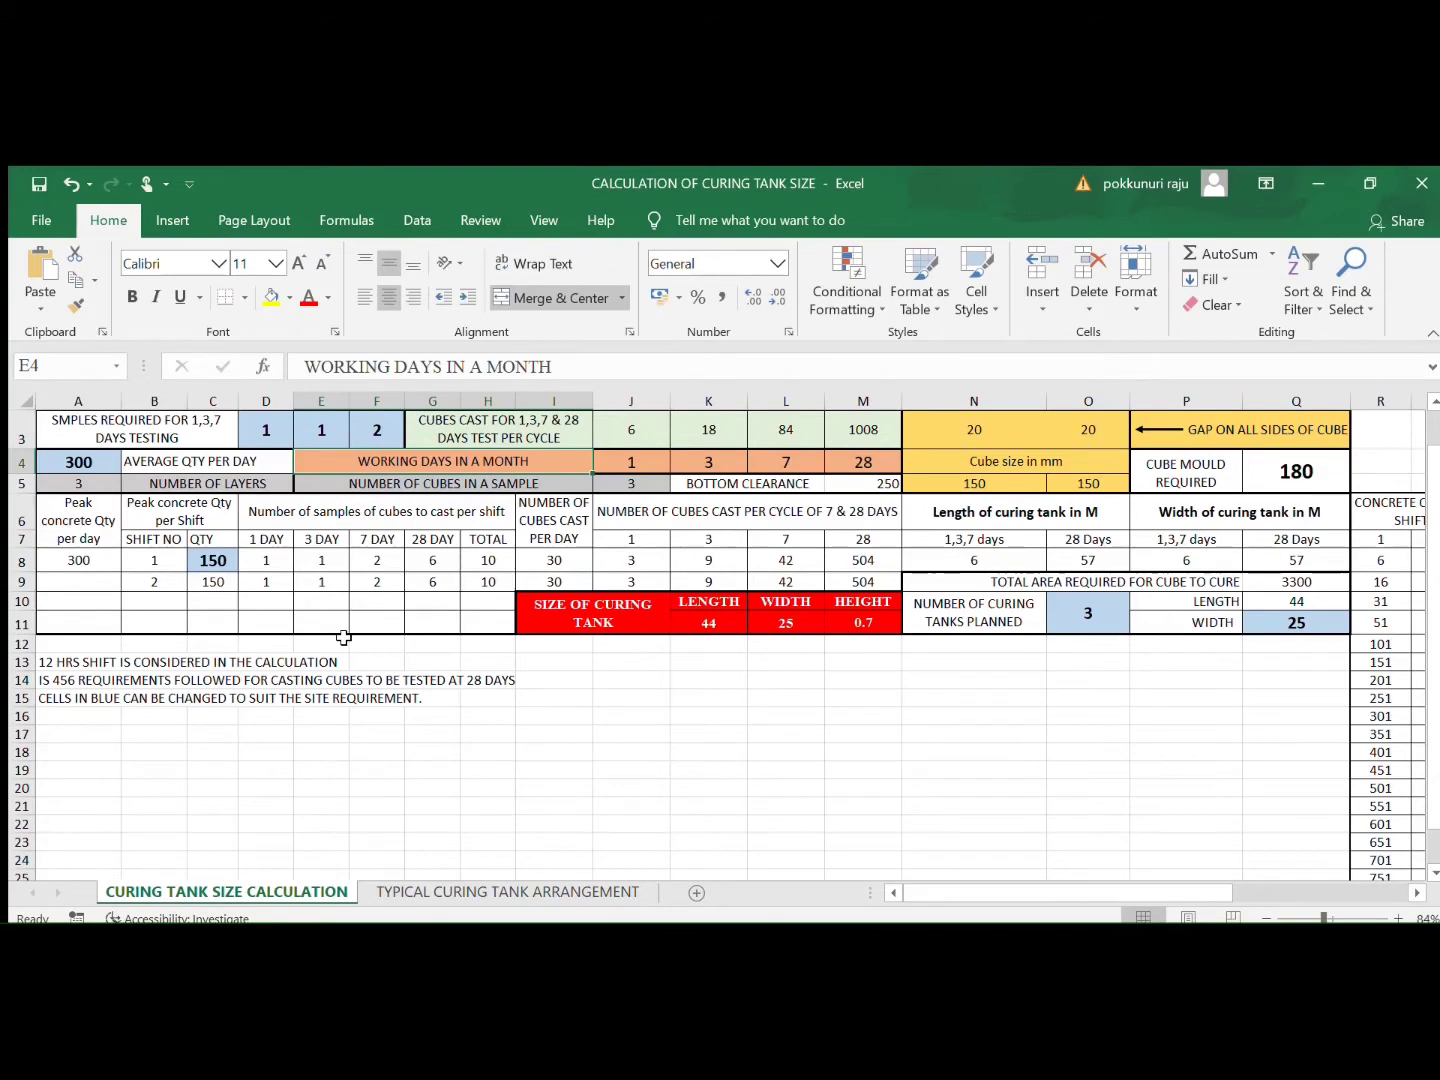
Step: Shade L8:L9 yellow, then review the 1-day and 3-day cubes formulas in J8 and K8
{"action": "left_click", "coordinate": [764, 553]}
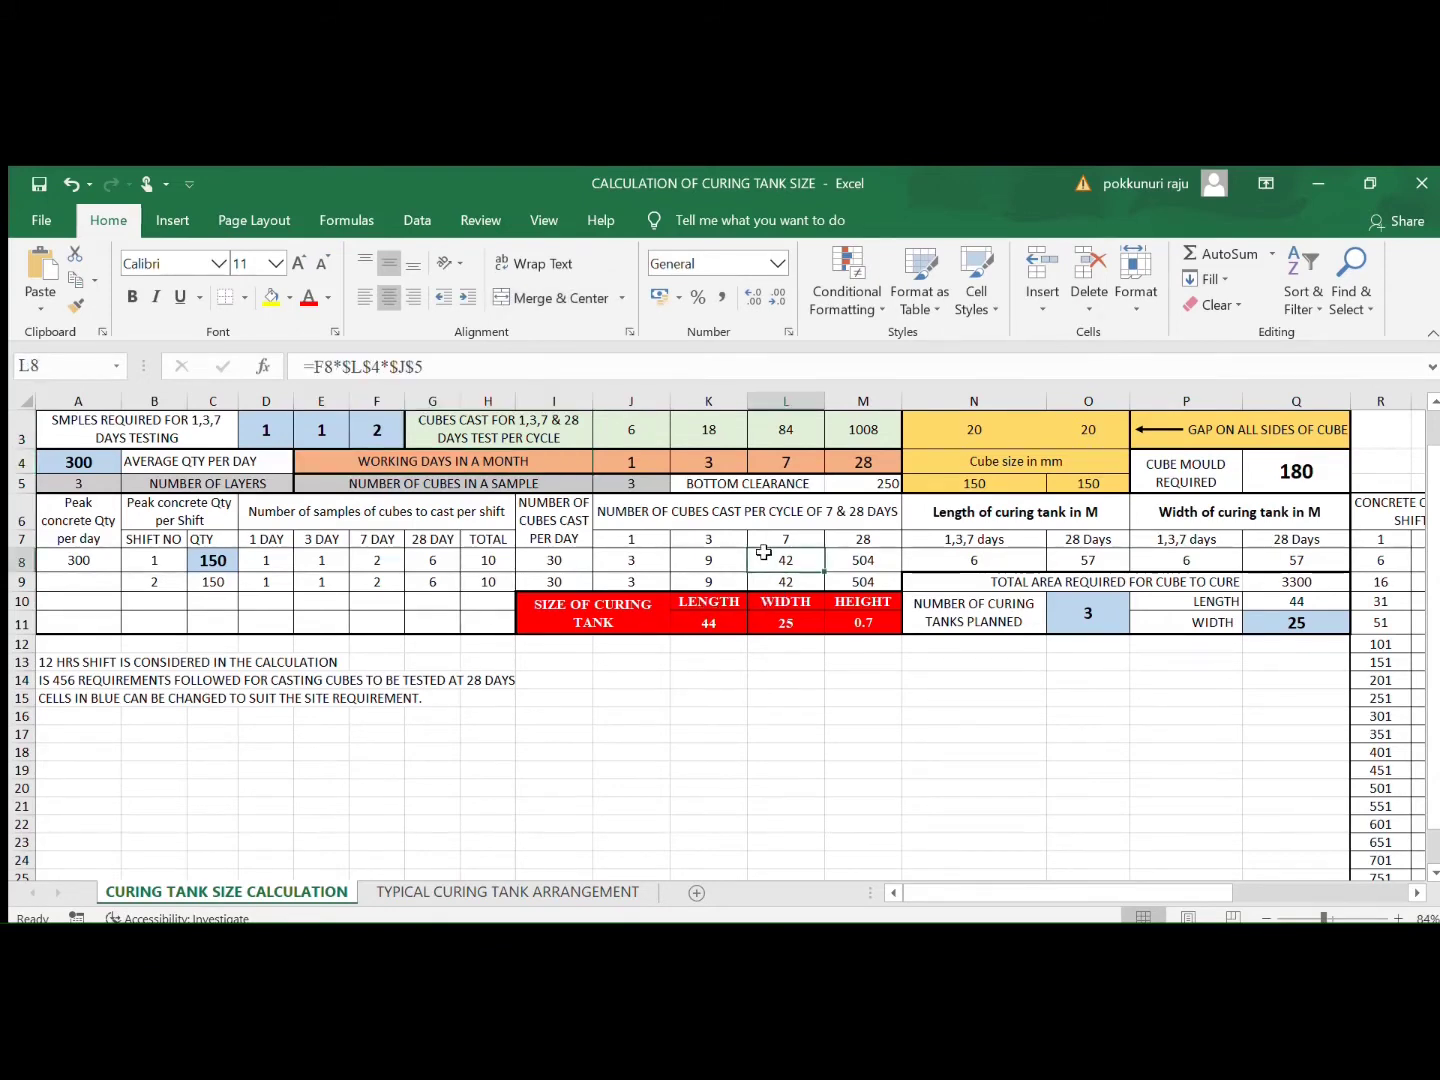
{"action": "key", "text": "shift+Down"}
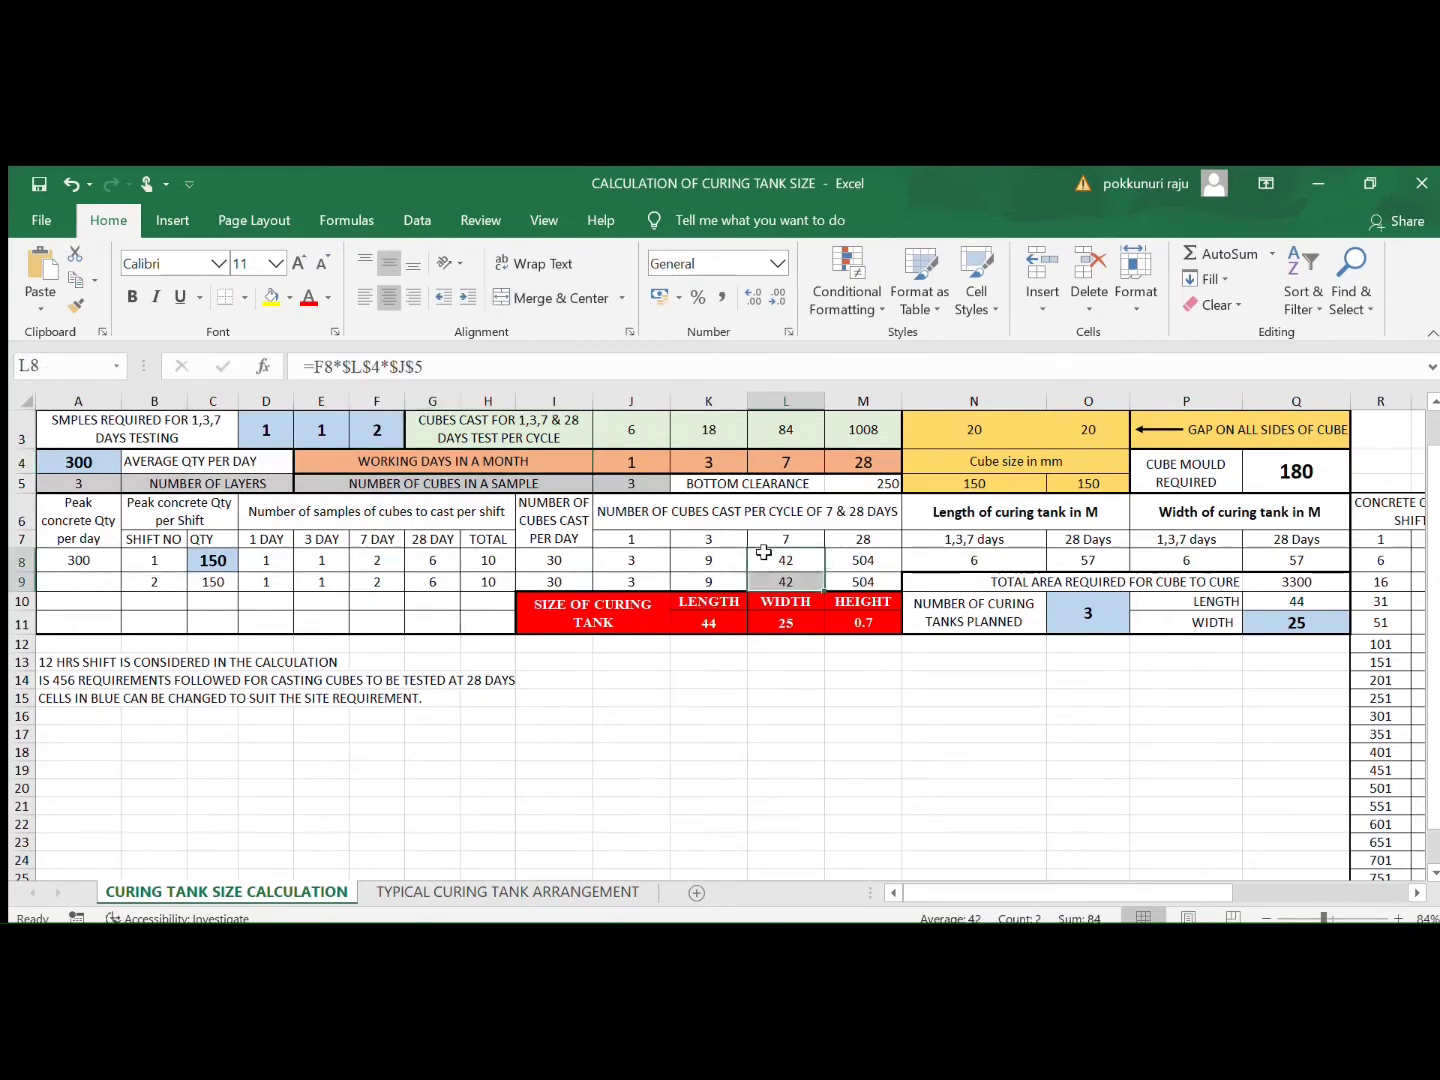
{"action": "left_click", "coordinate": [268, 298]}
{"action": "left_click", "coordinate": [696, 680]}
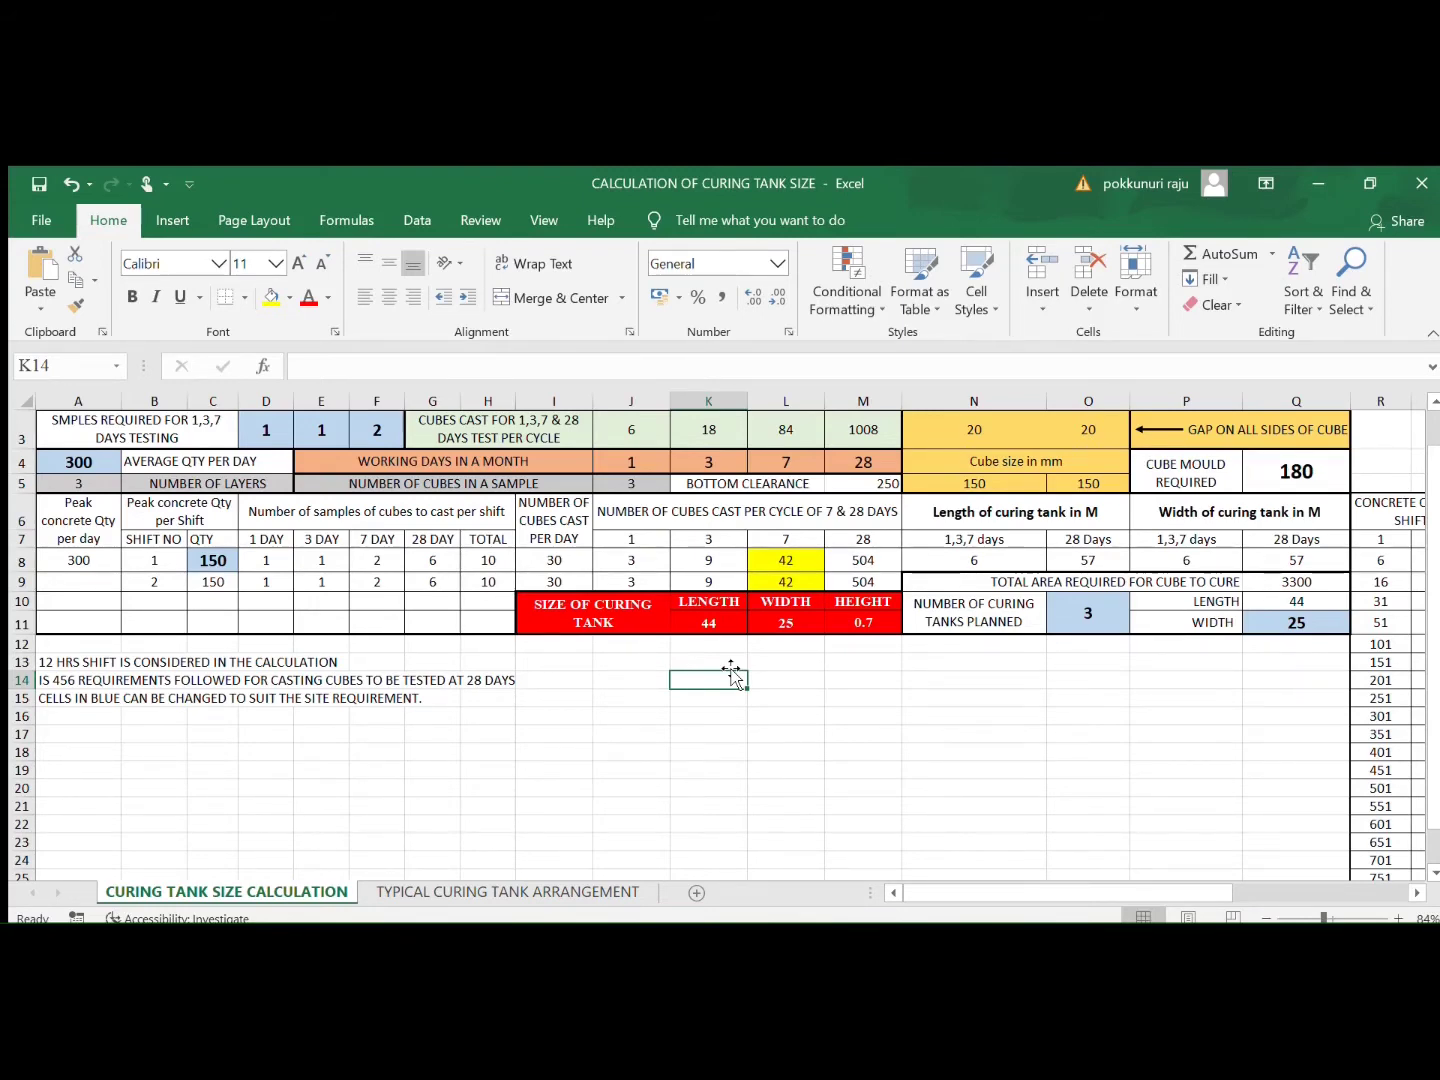
{"action": "left_click", "coordinate": [640, 553]}
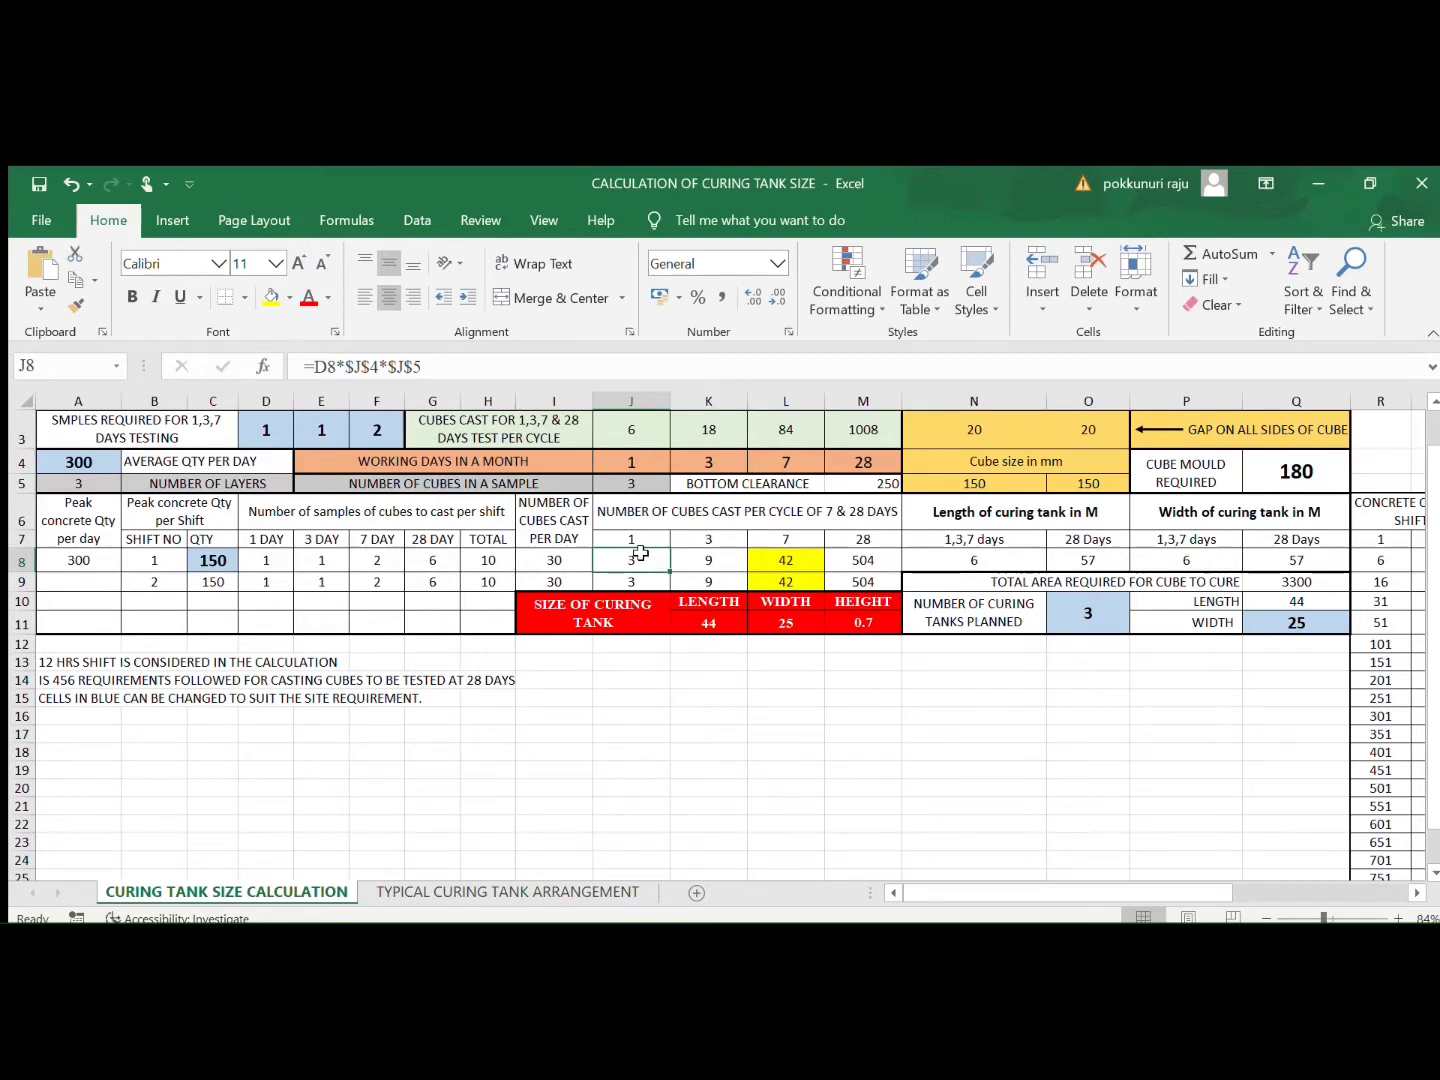
{"action": "key", "text": "Right"}
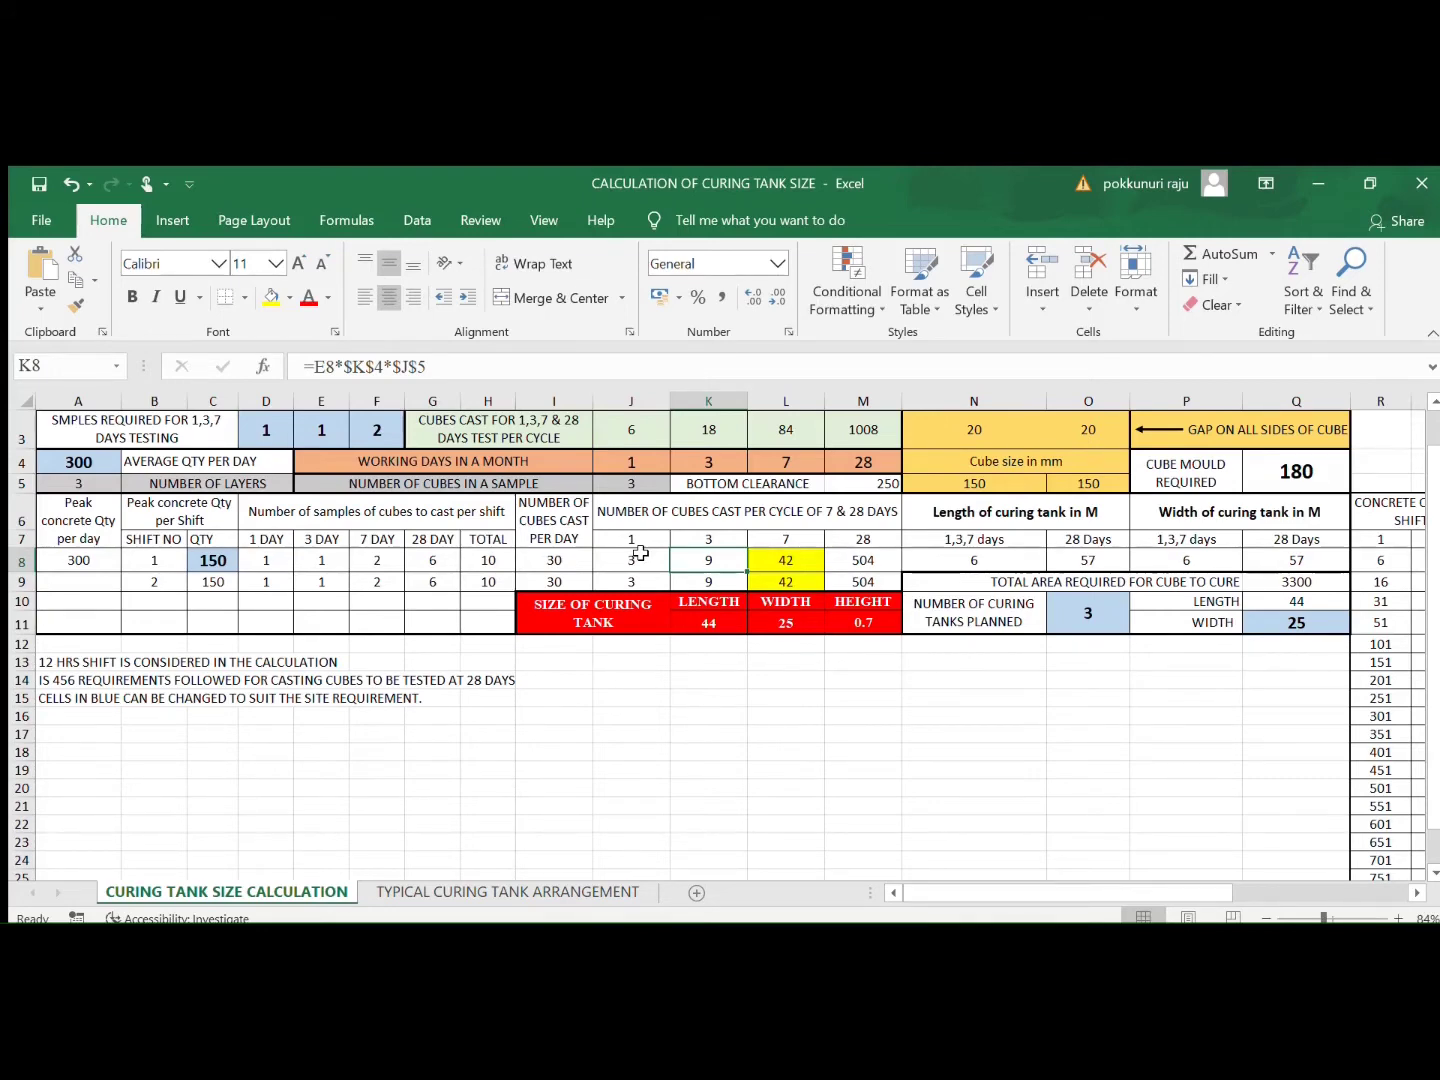
Step: Try 2 for the 3-day samples in E3, then set E3 and F3 both to 1
{"action": "left_click", "coordinate": [310, 430]}
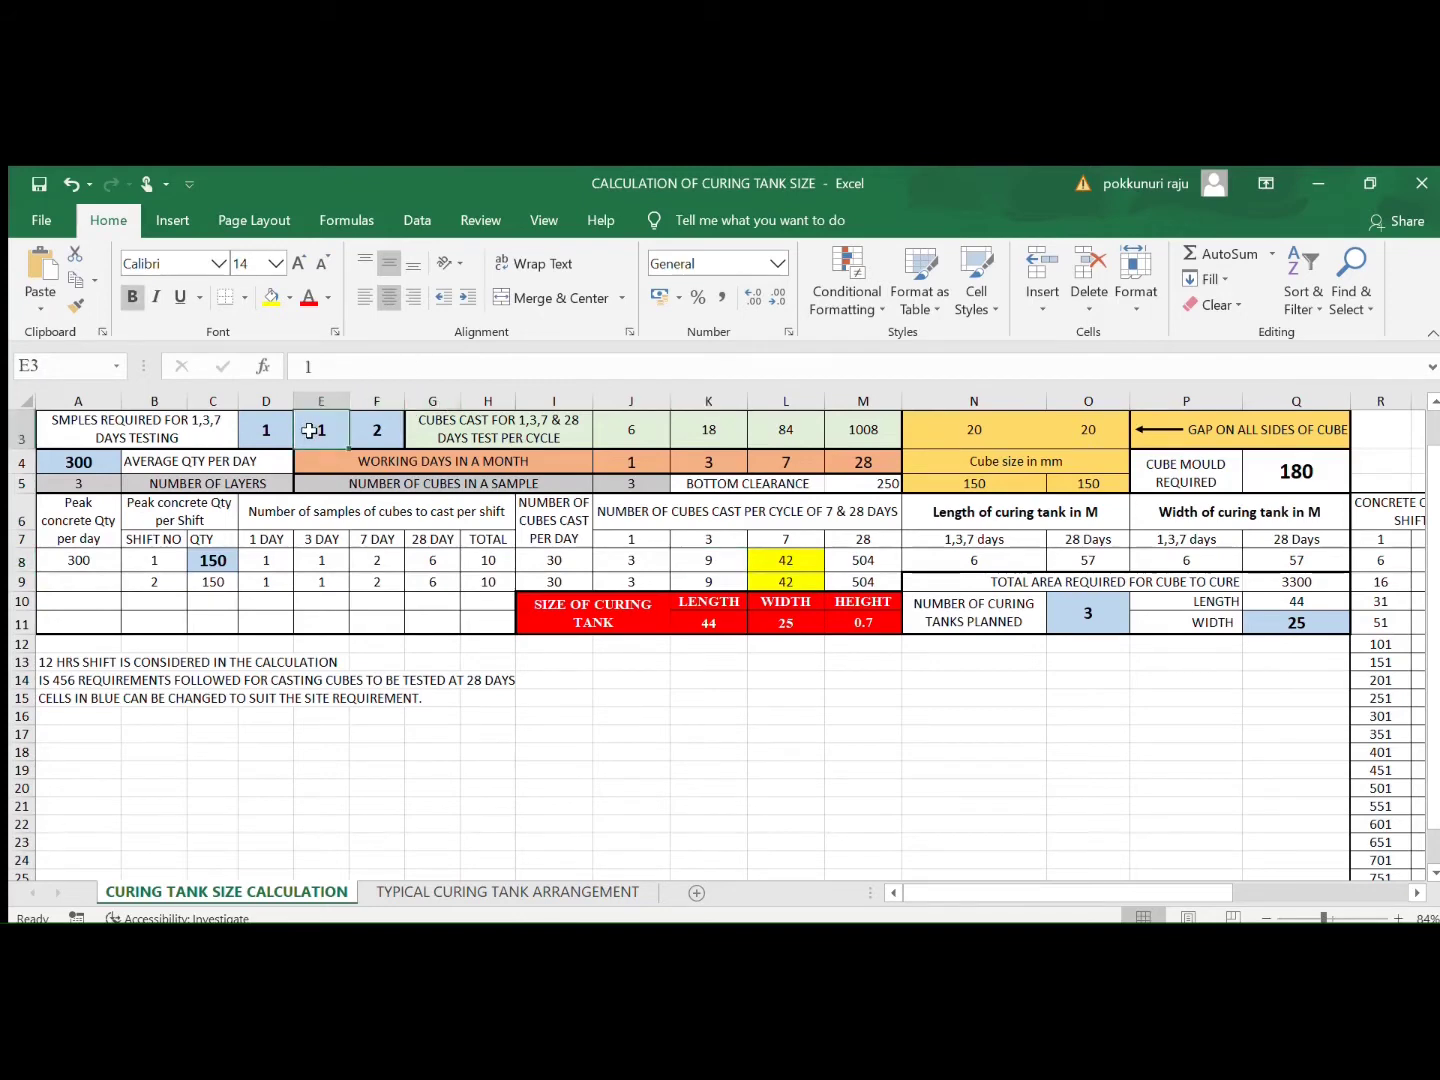
{"action": "type", "text": "2"}
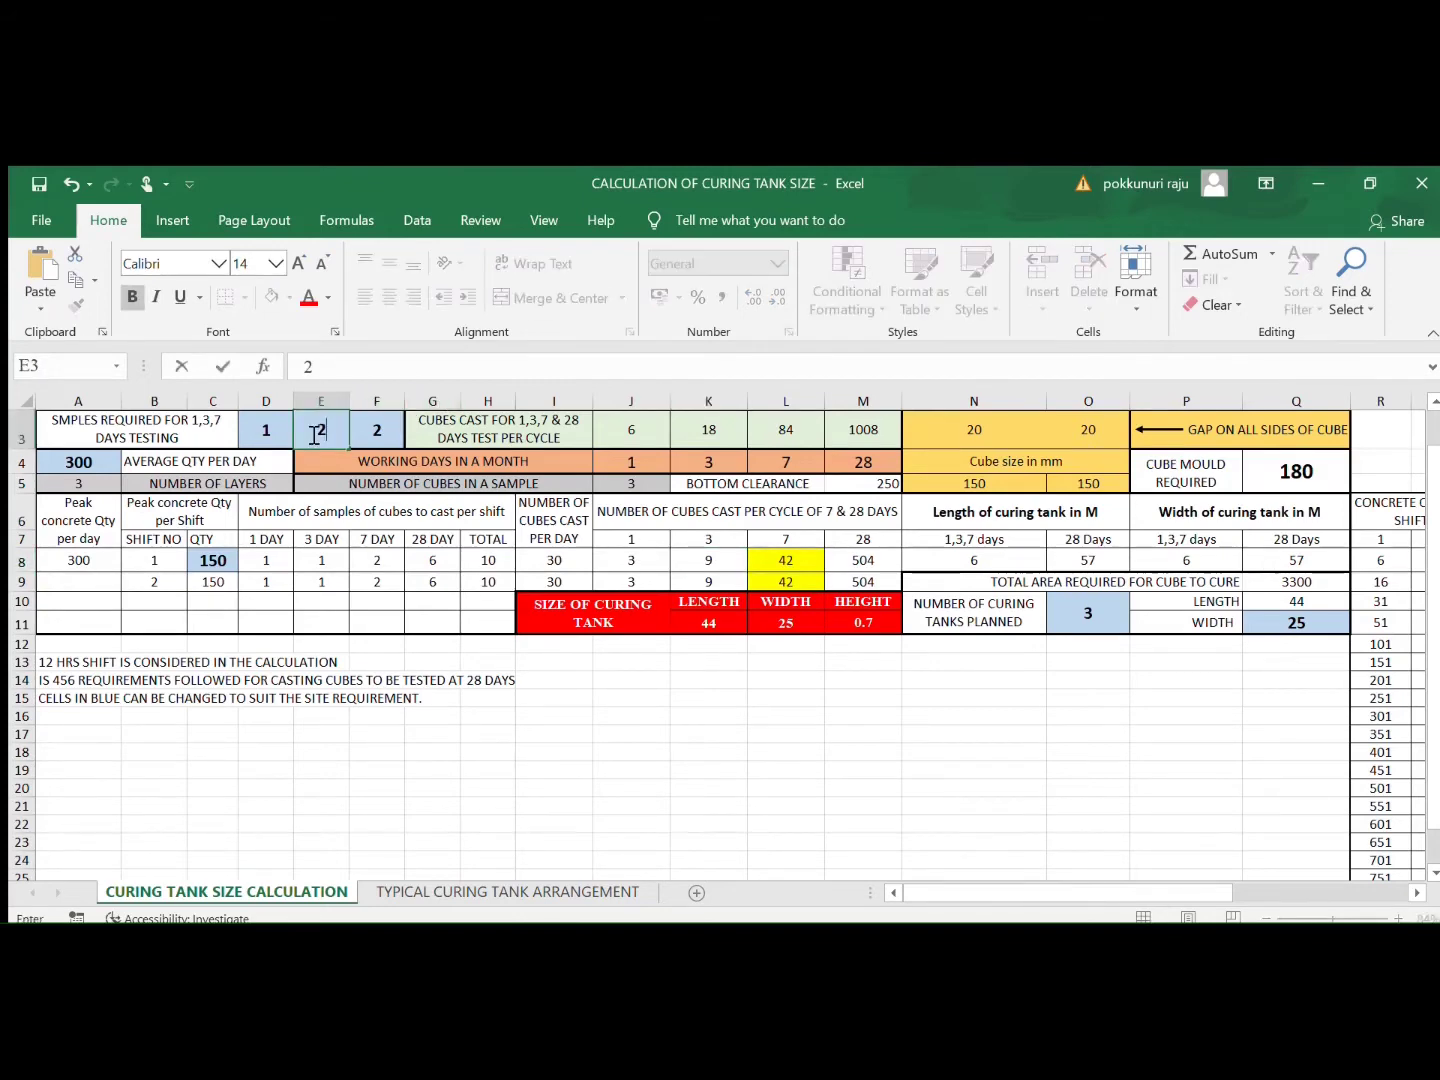
{"action": "key", "text": "Return"}
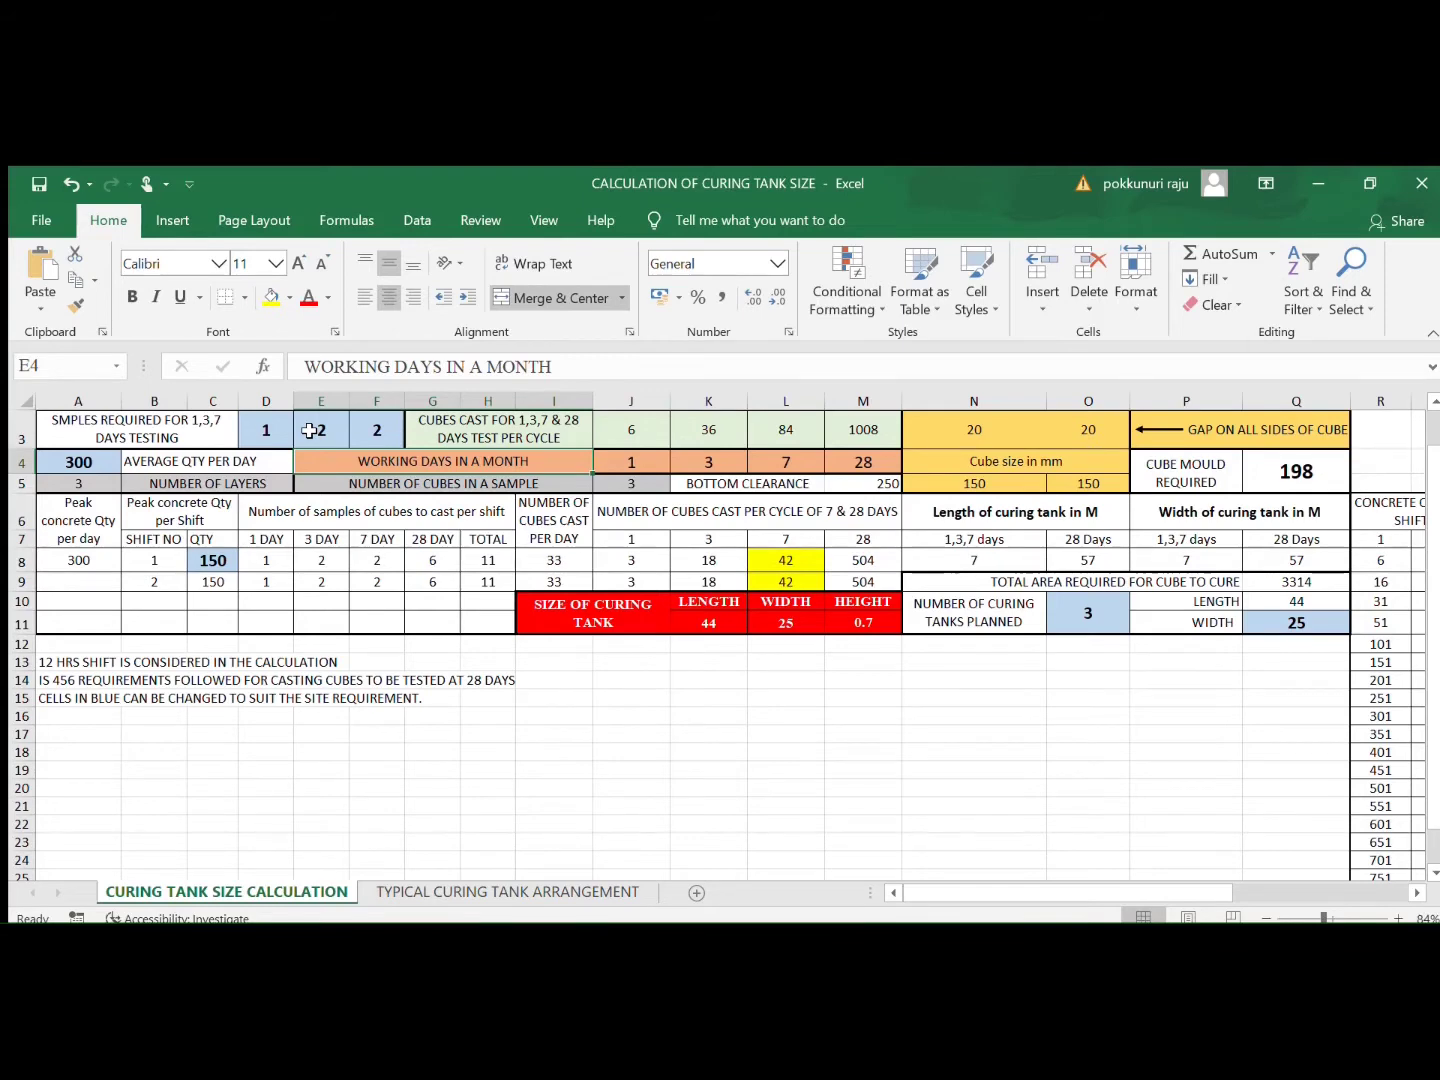
{"action": "left_click", "coordinate": [310, 430]}
{"action": "type", "text": "1"}
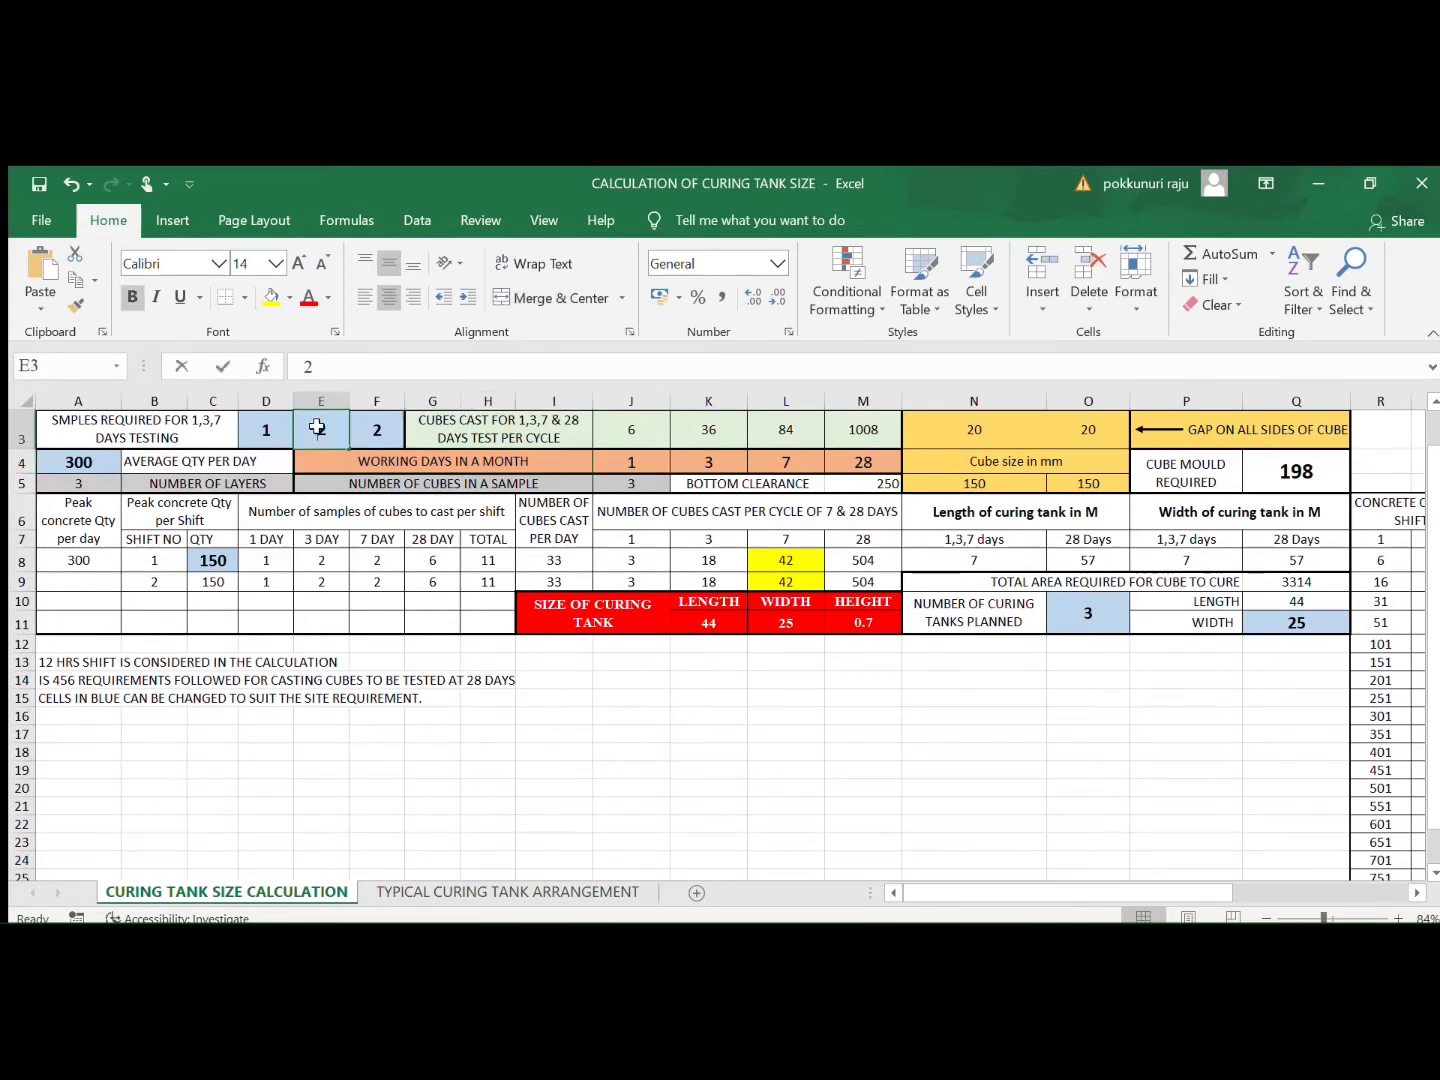
{"action": "key", "text": "Tab"}
{"action": "type", "text": "1"}
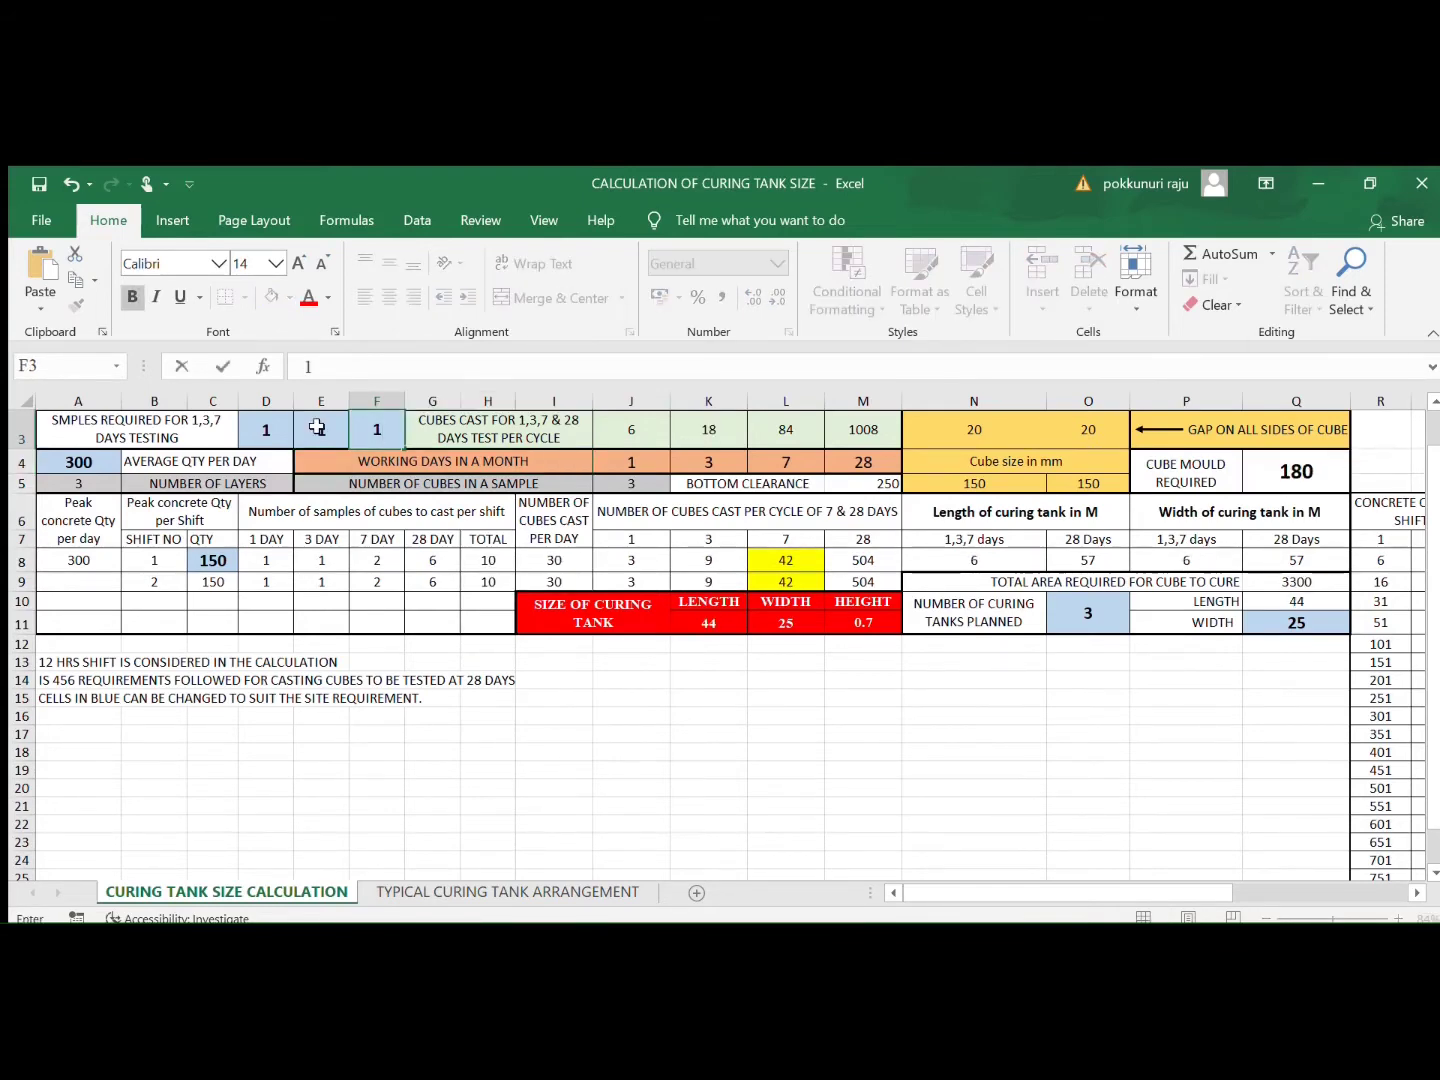
{"action": "key", "text": "Tab"}
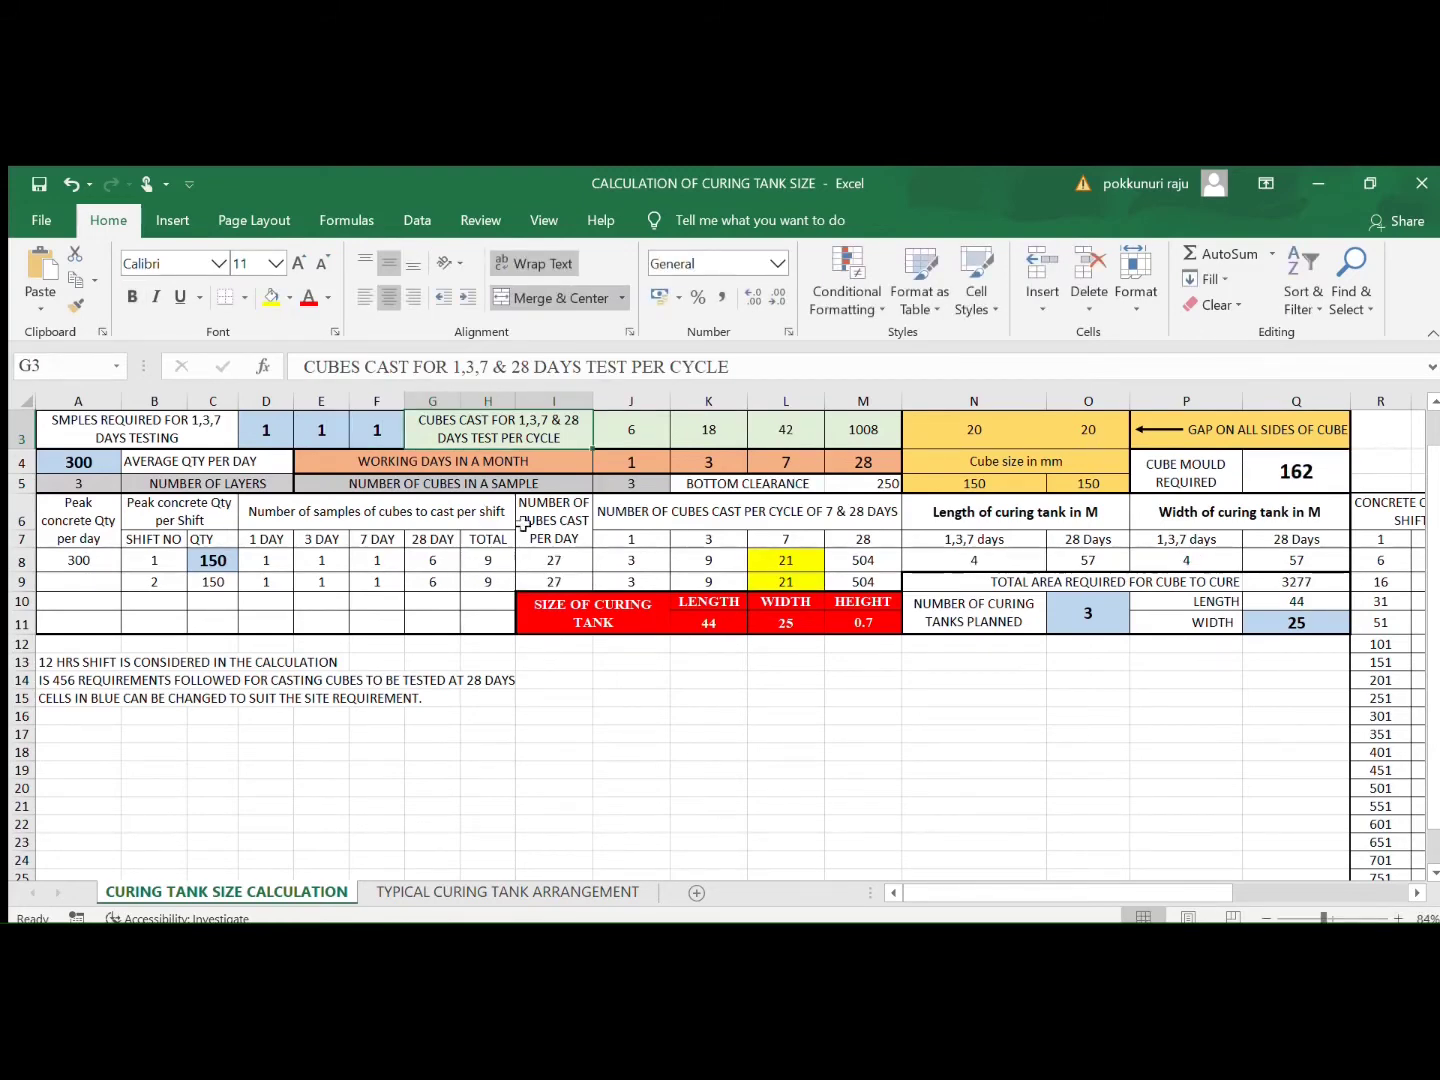
{"action": "left_click", "coordinate": [630, 562]}
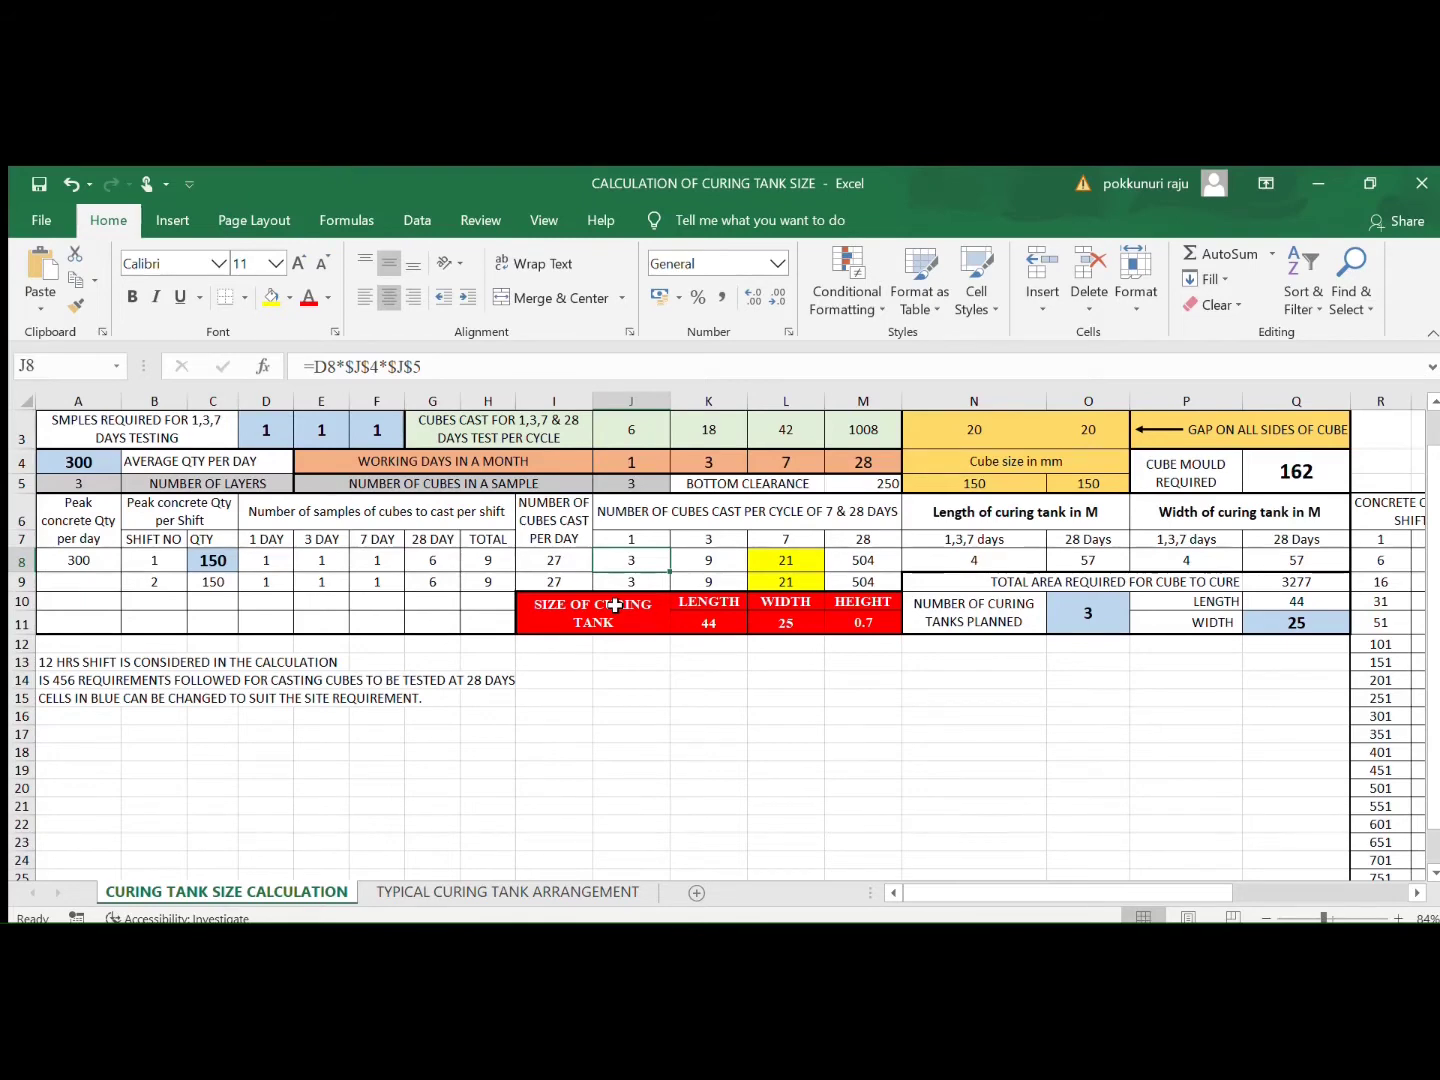
{"action": "key", "text": "shift+Down"}
{"action": "key", "text": "shift+Right"}
{"action": "key", "text": "shift+Right"}
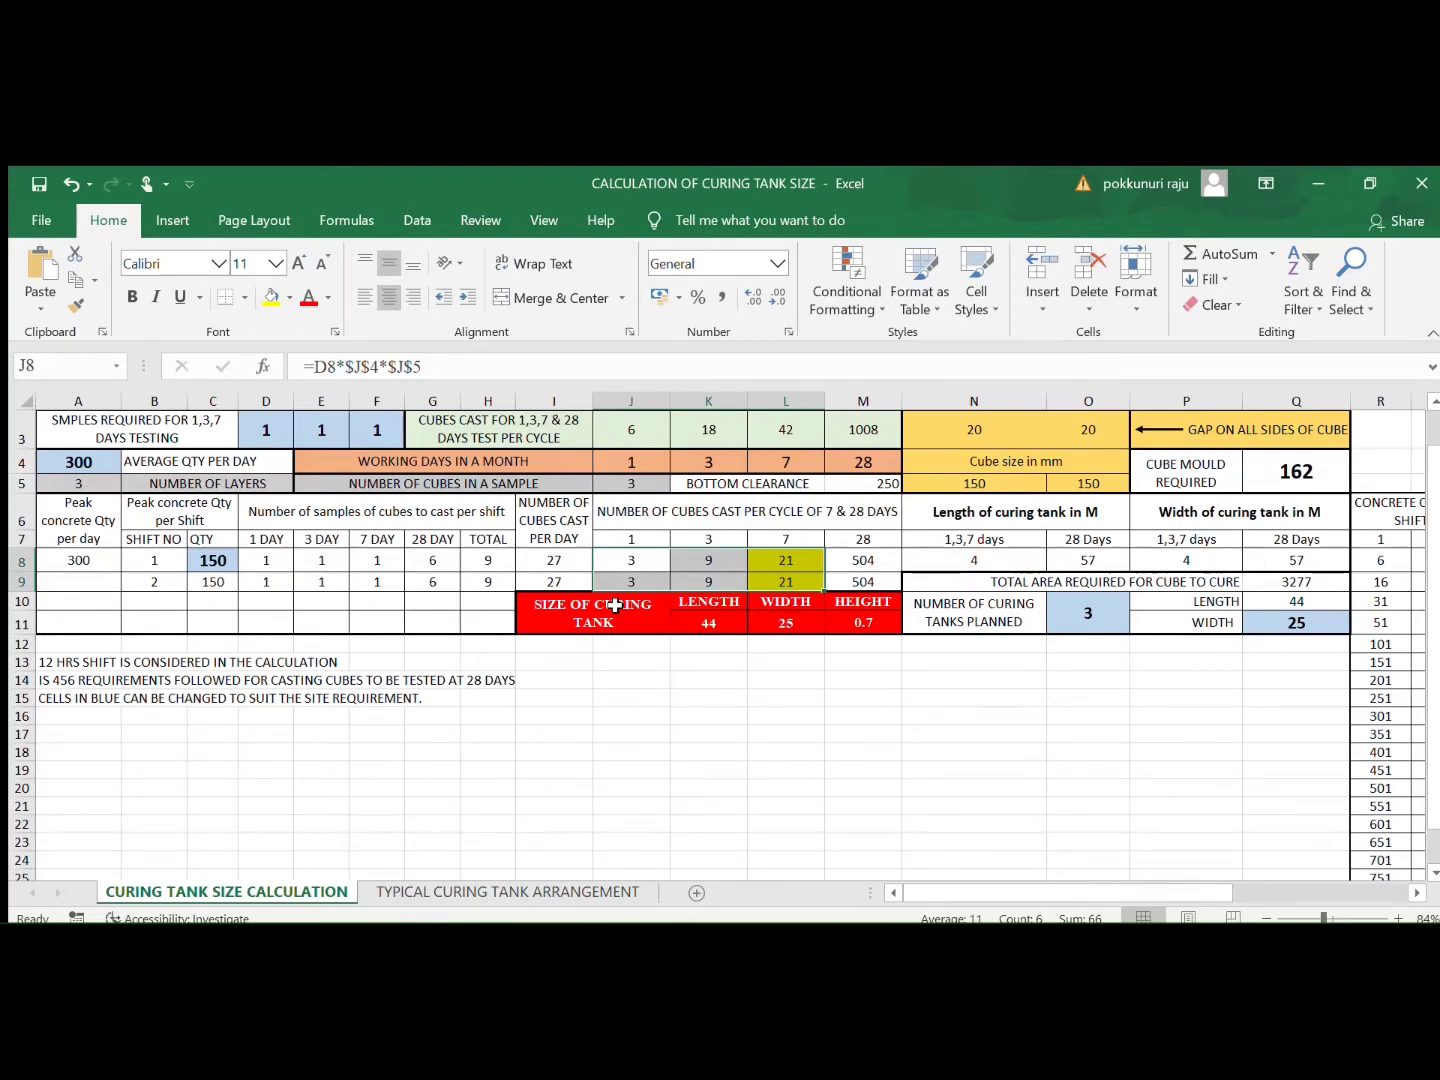
{"action": "left_click", "coordinate": [932, 485]}
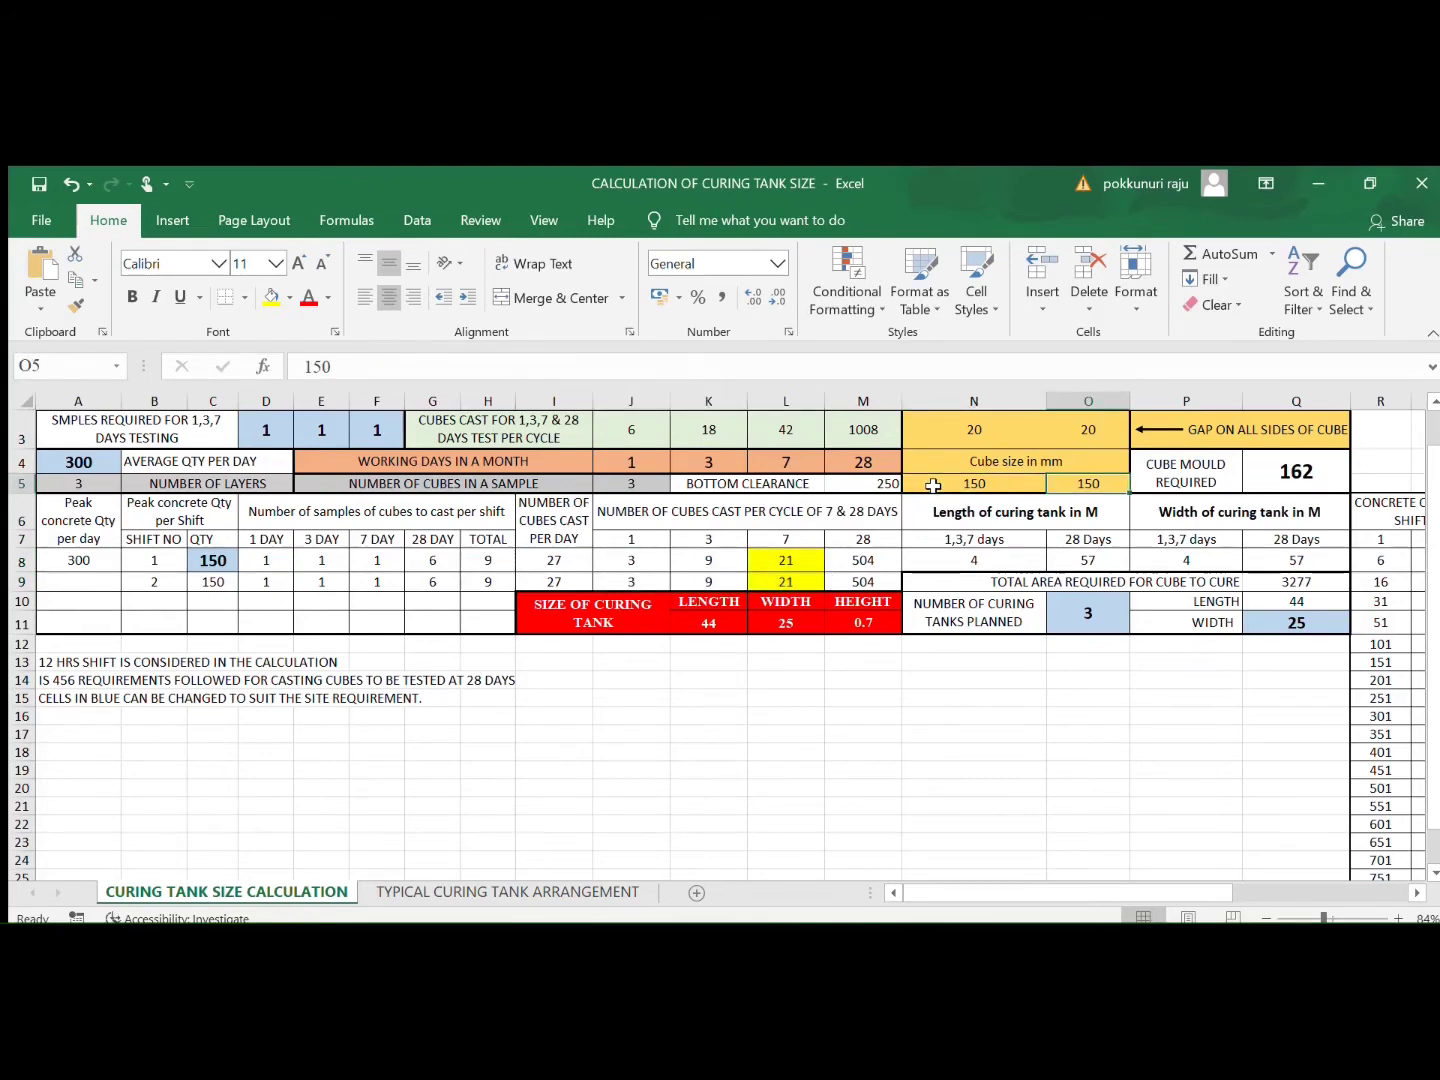
{"action": "key", "text": "Up"}
{"action": "key", "text": "Up"}
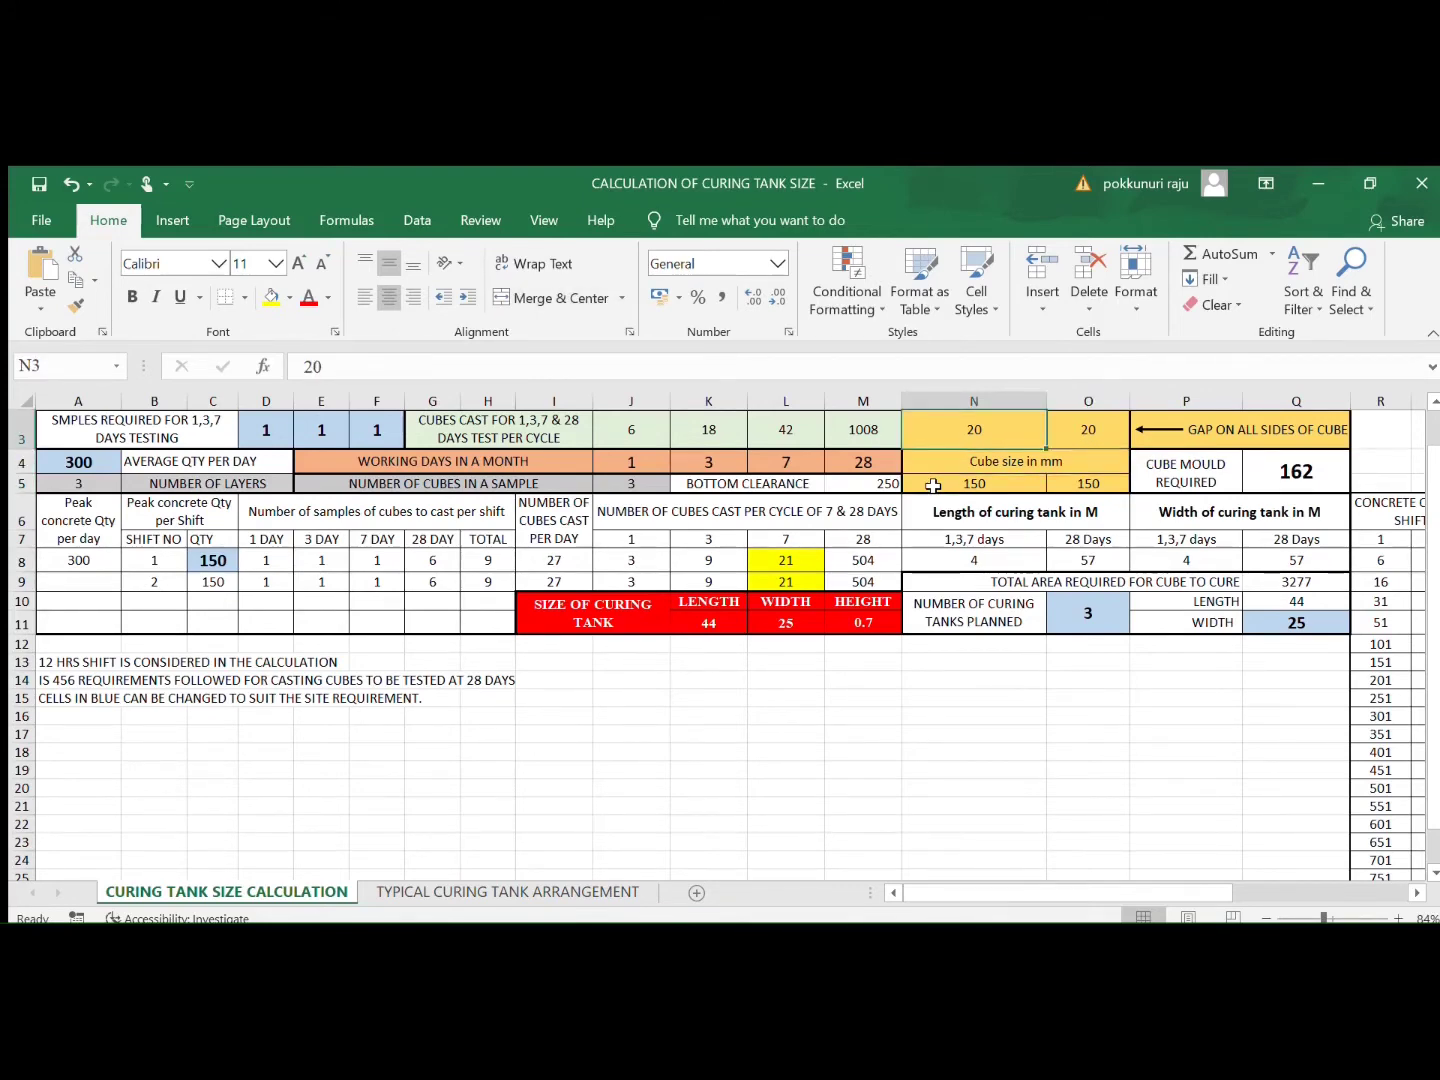
{"action": "key", "text": "Right"}
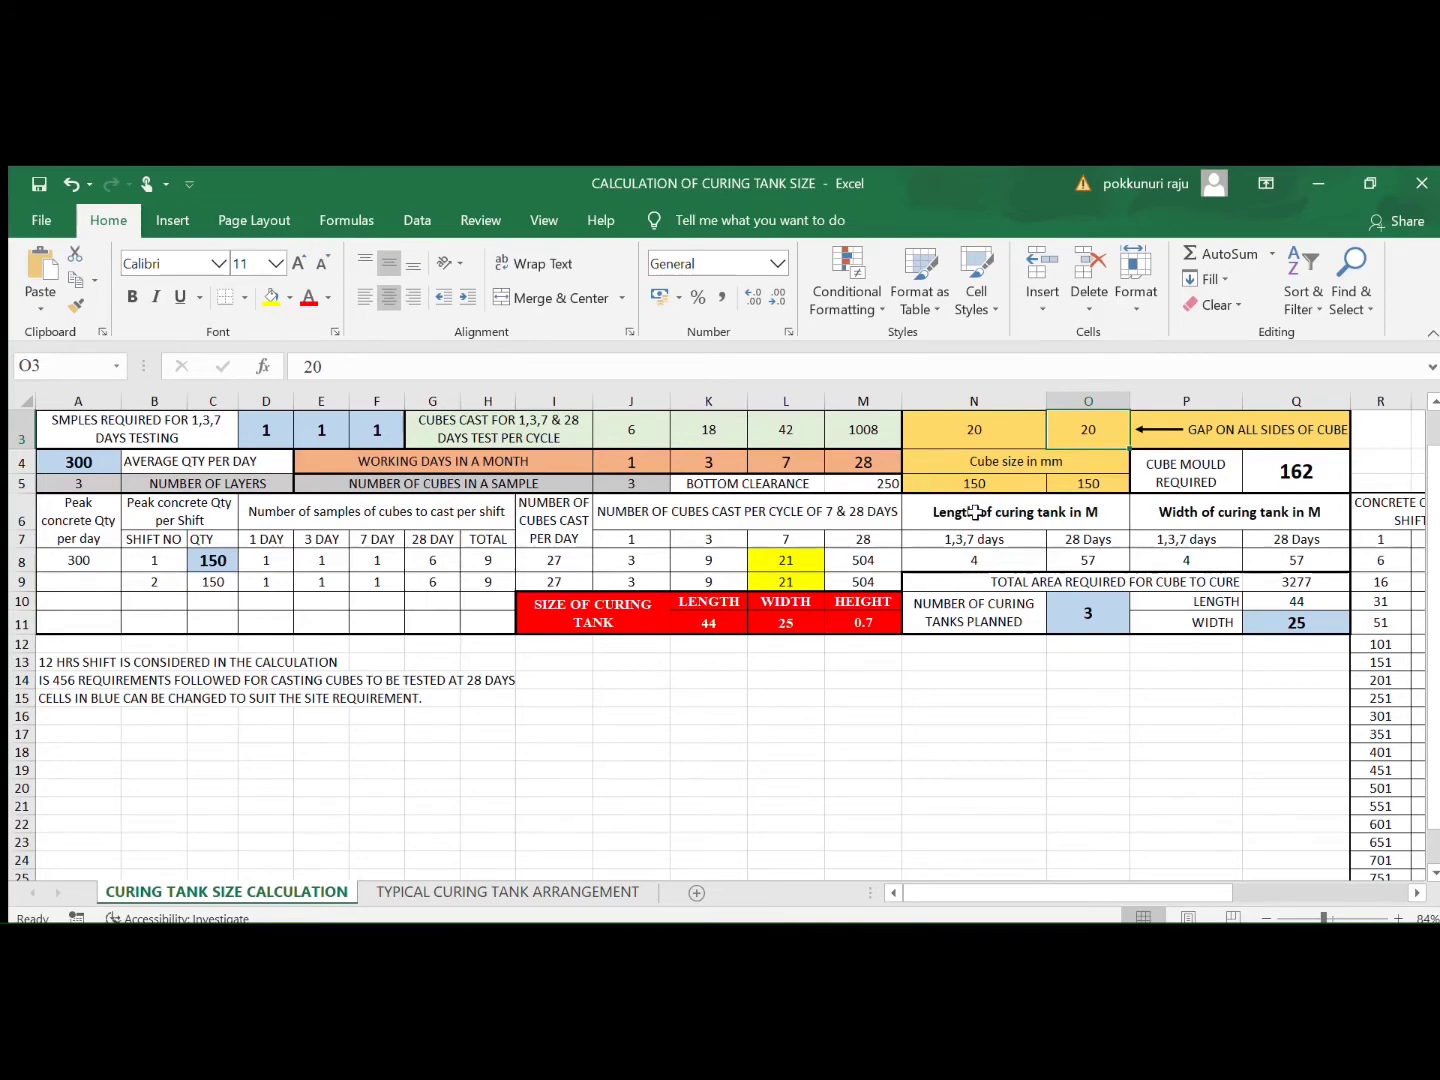
{"action": "left_click", "coordinate": [975, 513]}
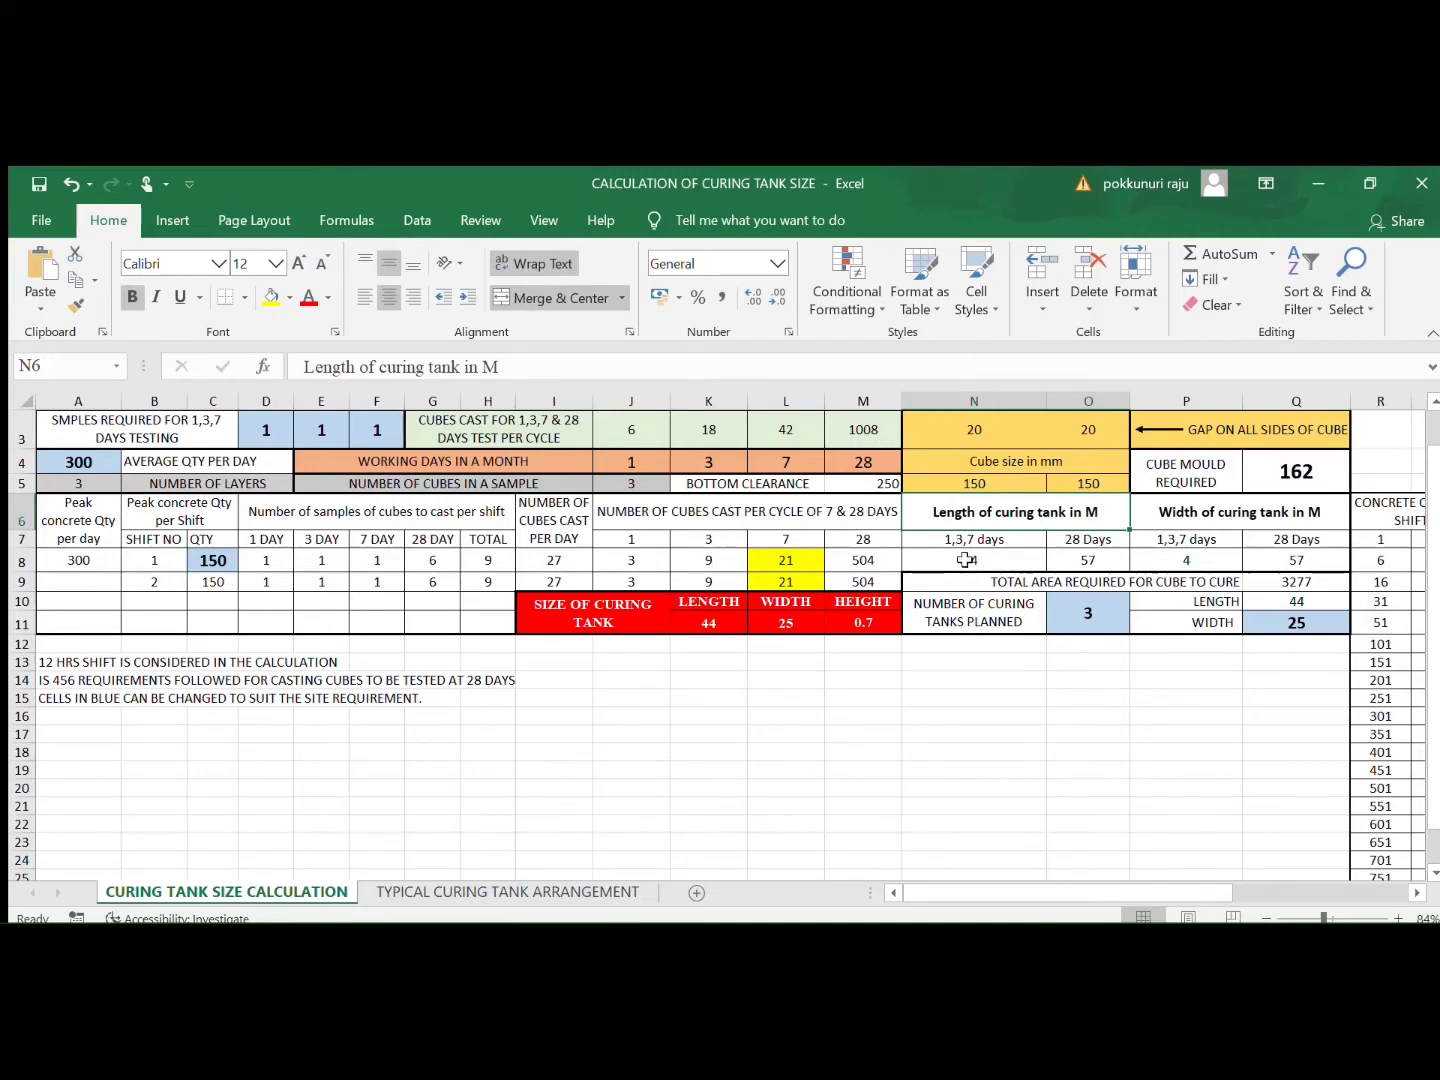
{"action": "left_click", "coordinate": [966, 560]}
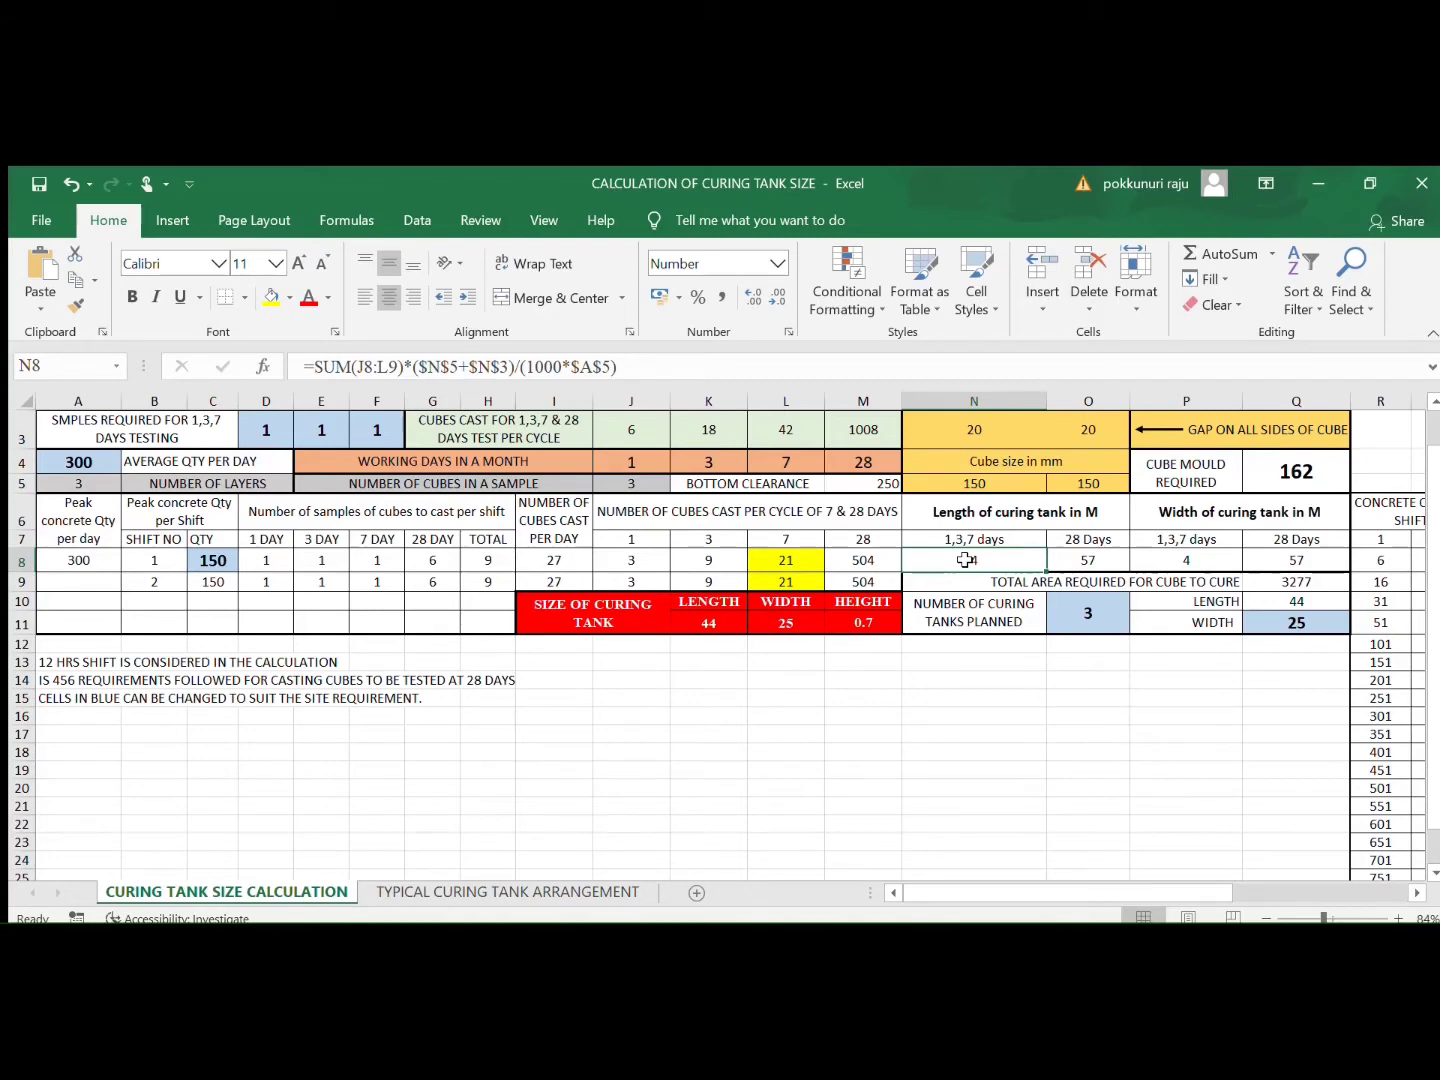
{"action": "key", "text": "Right"}
{"action": "key", "text": "Right"}
{"action": "key", "text": "Right"}
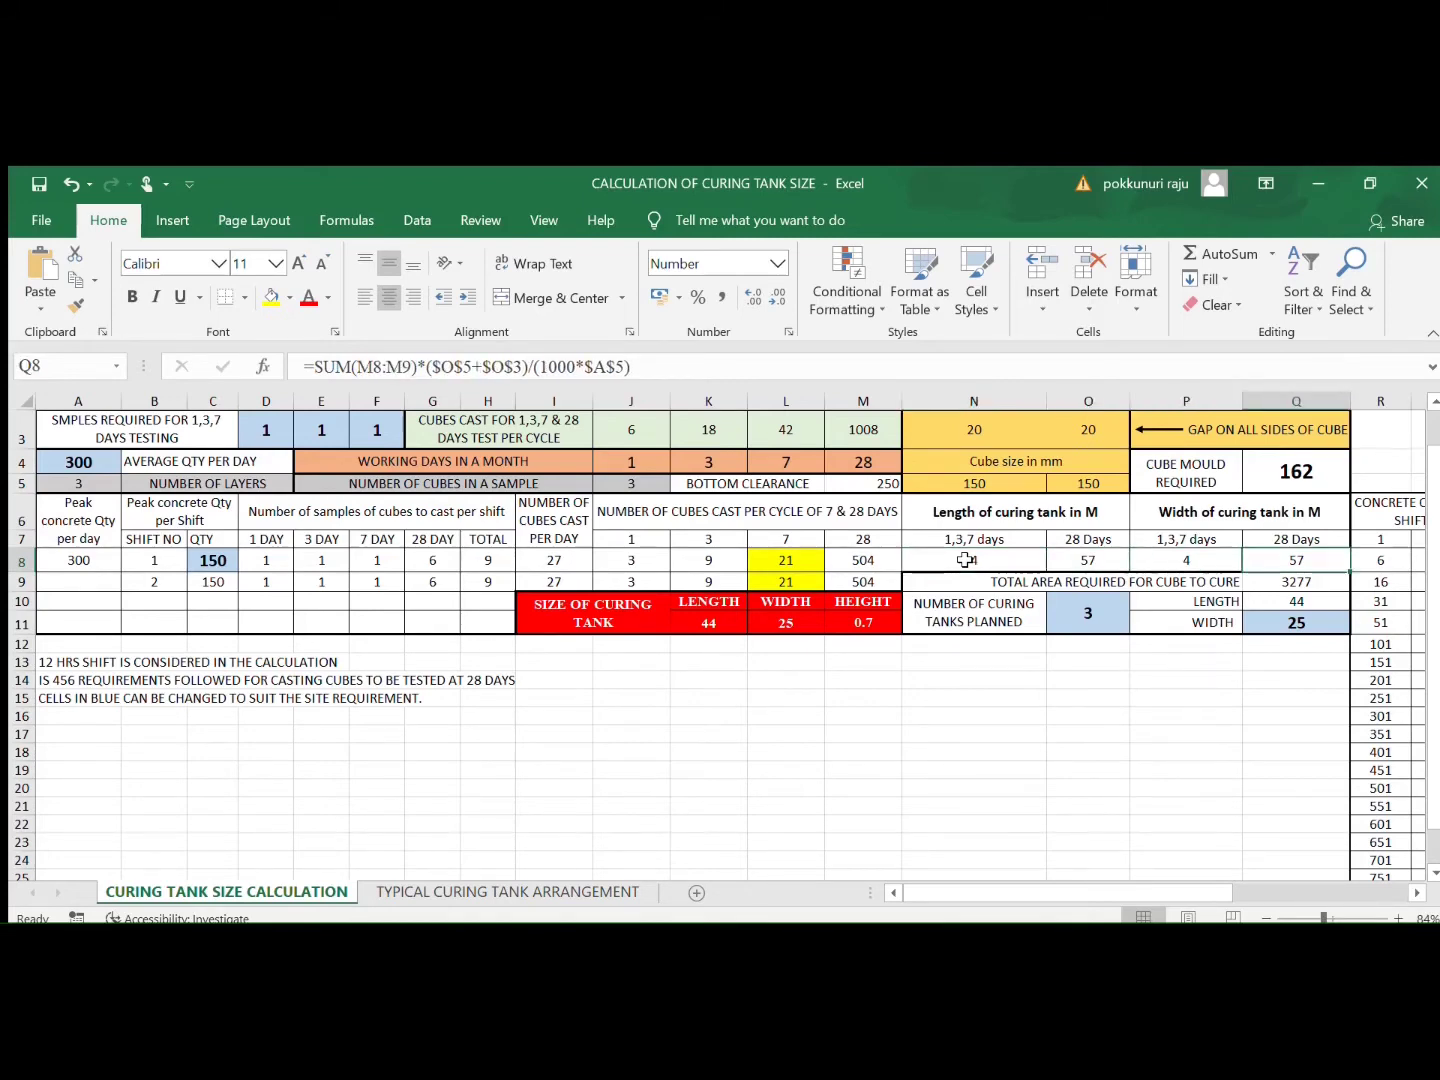
{"action": "key", "text": "Left"}
{"action": "key", "text": "Left"}
{"action": "key", "text": "Left"}
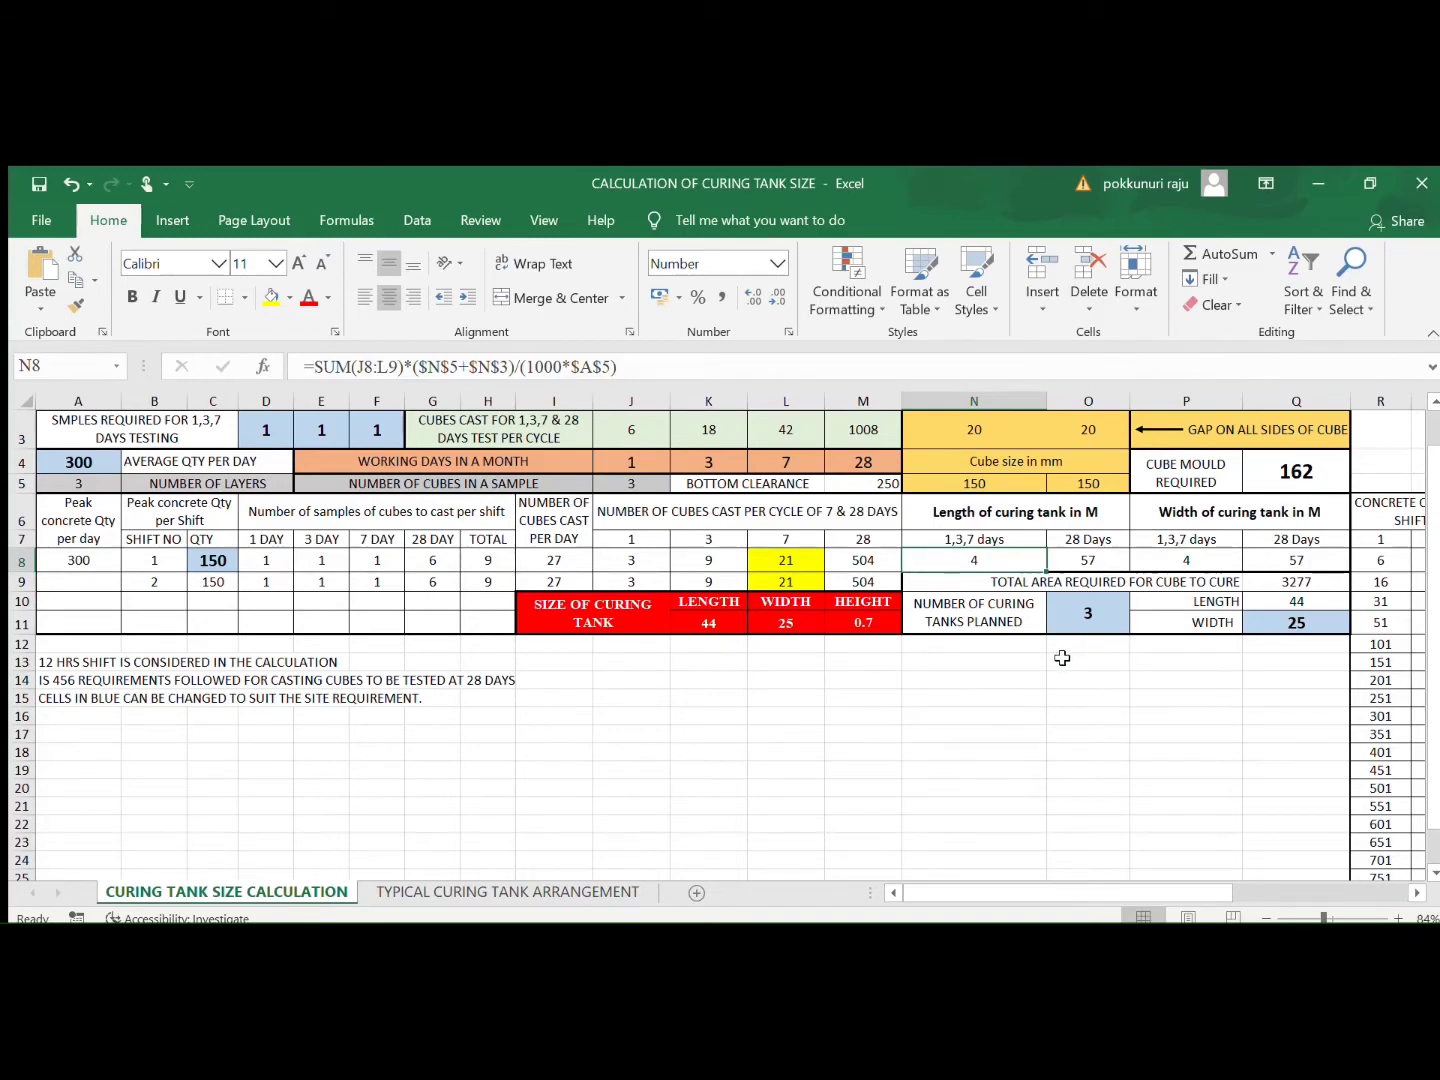
{"action": "left_click", "coordinate": [1100, 560]}
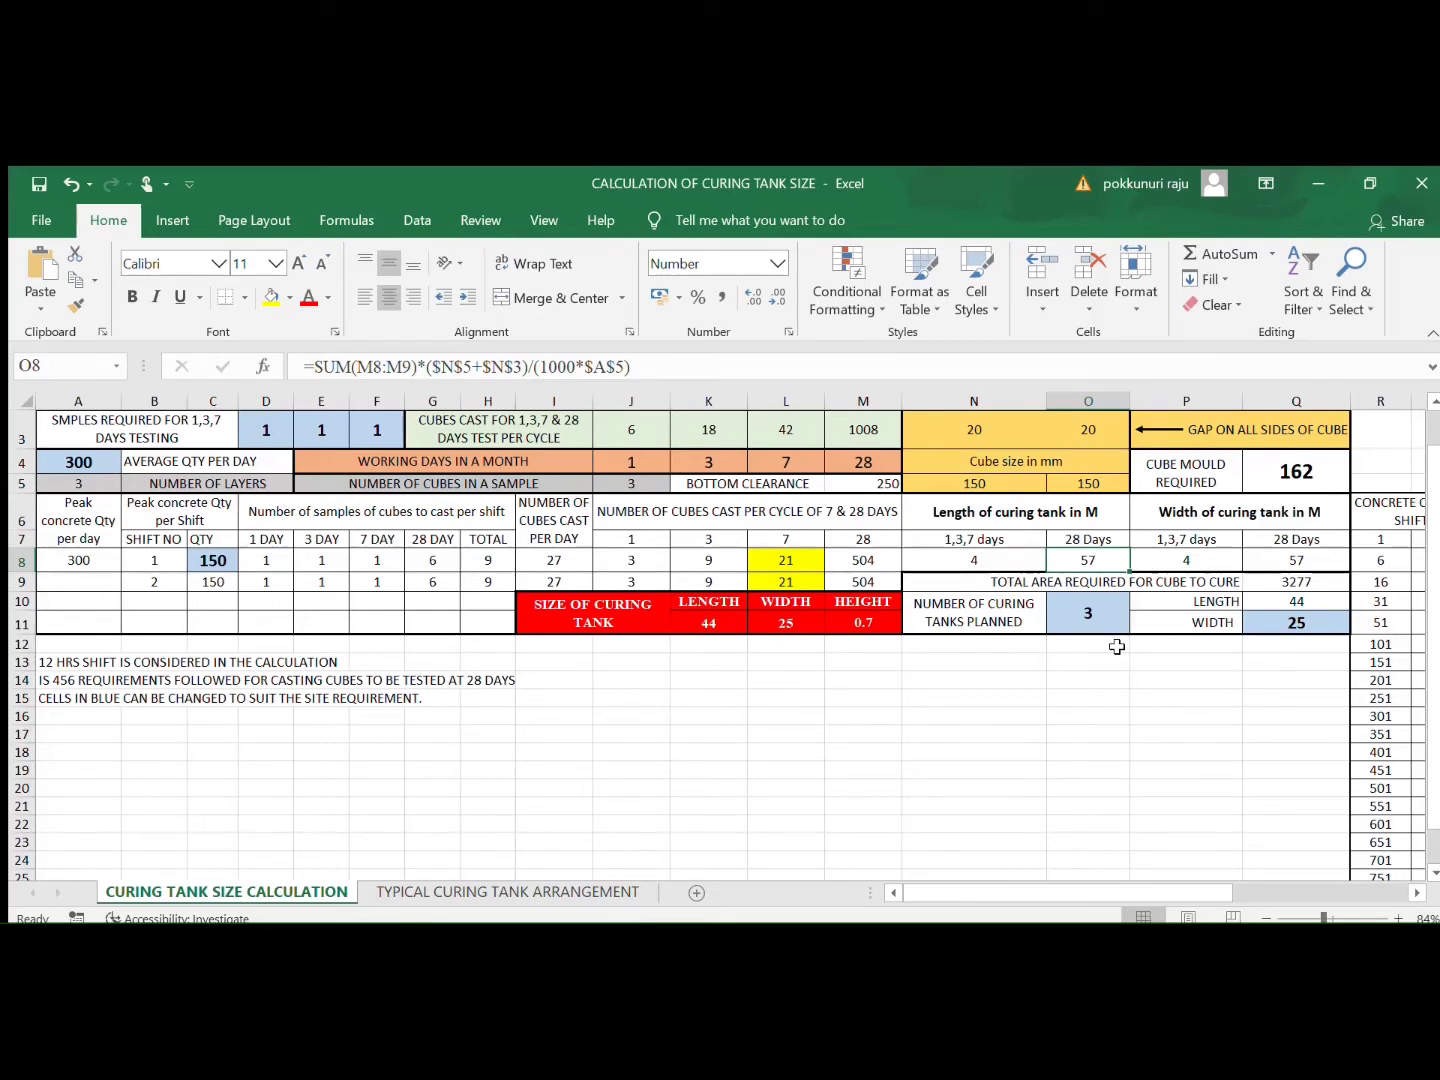
{"action": "left_click", "coordinate": [1308, 579]}
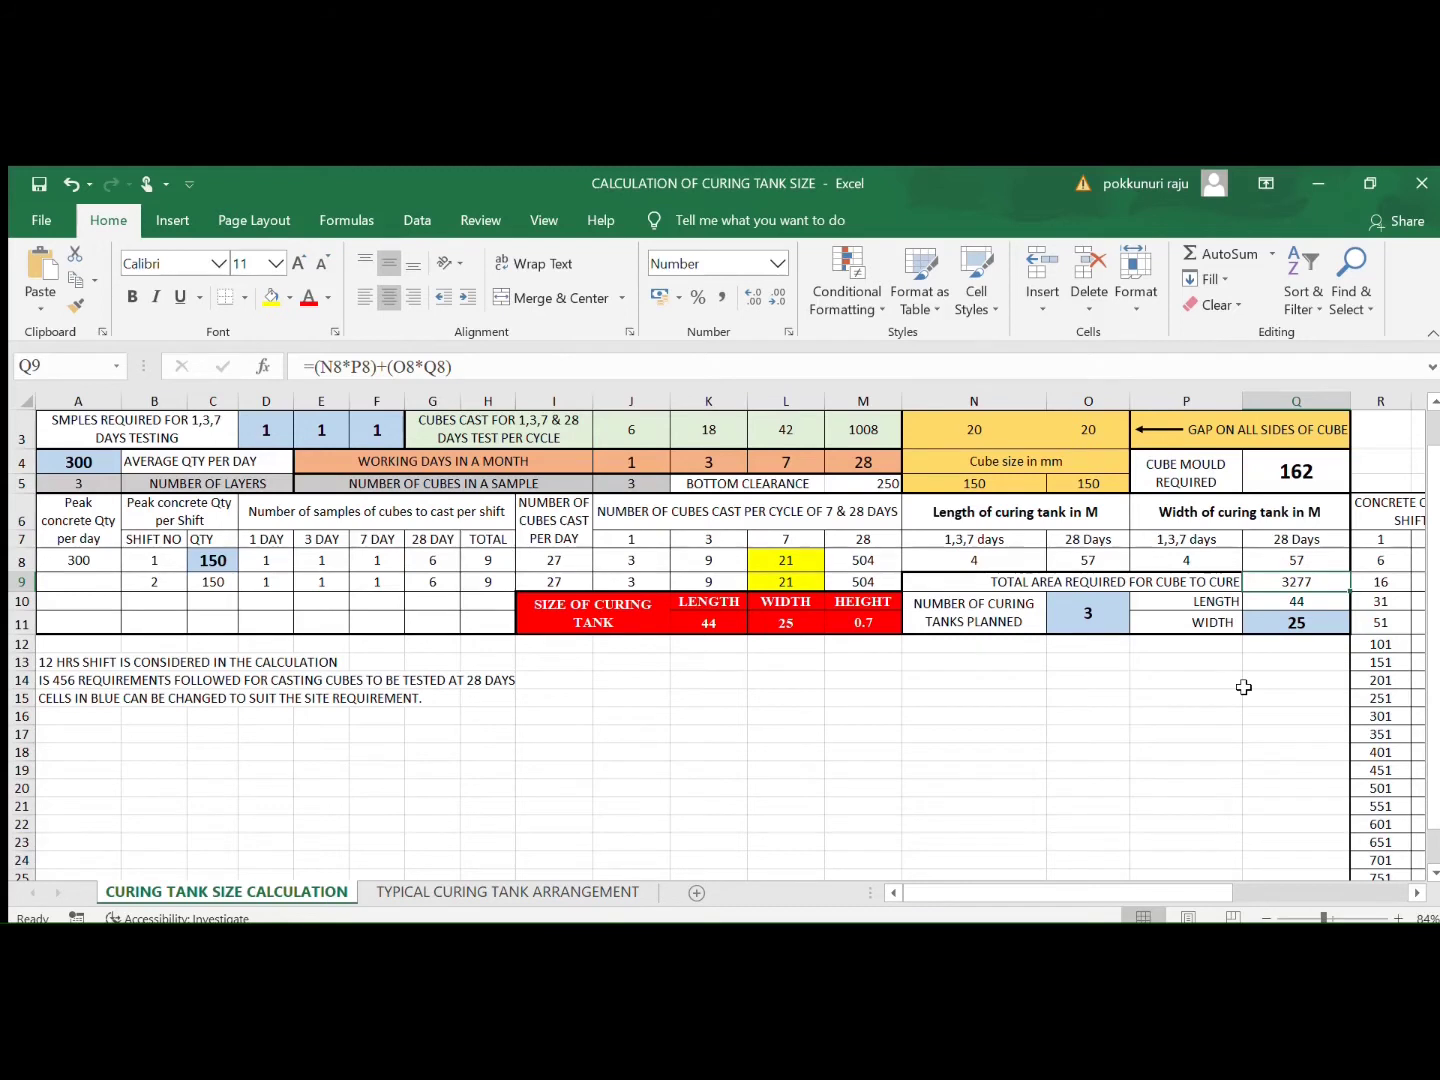
Step: Enter 1 as the number of curing tanks planned and check the resulting tank length
{"action": "left_click", "coordinate": [1100, 618]}
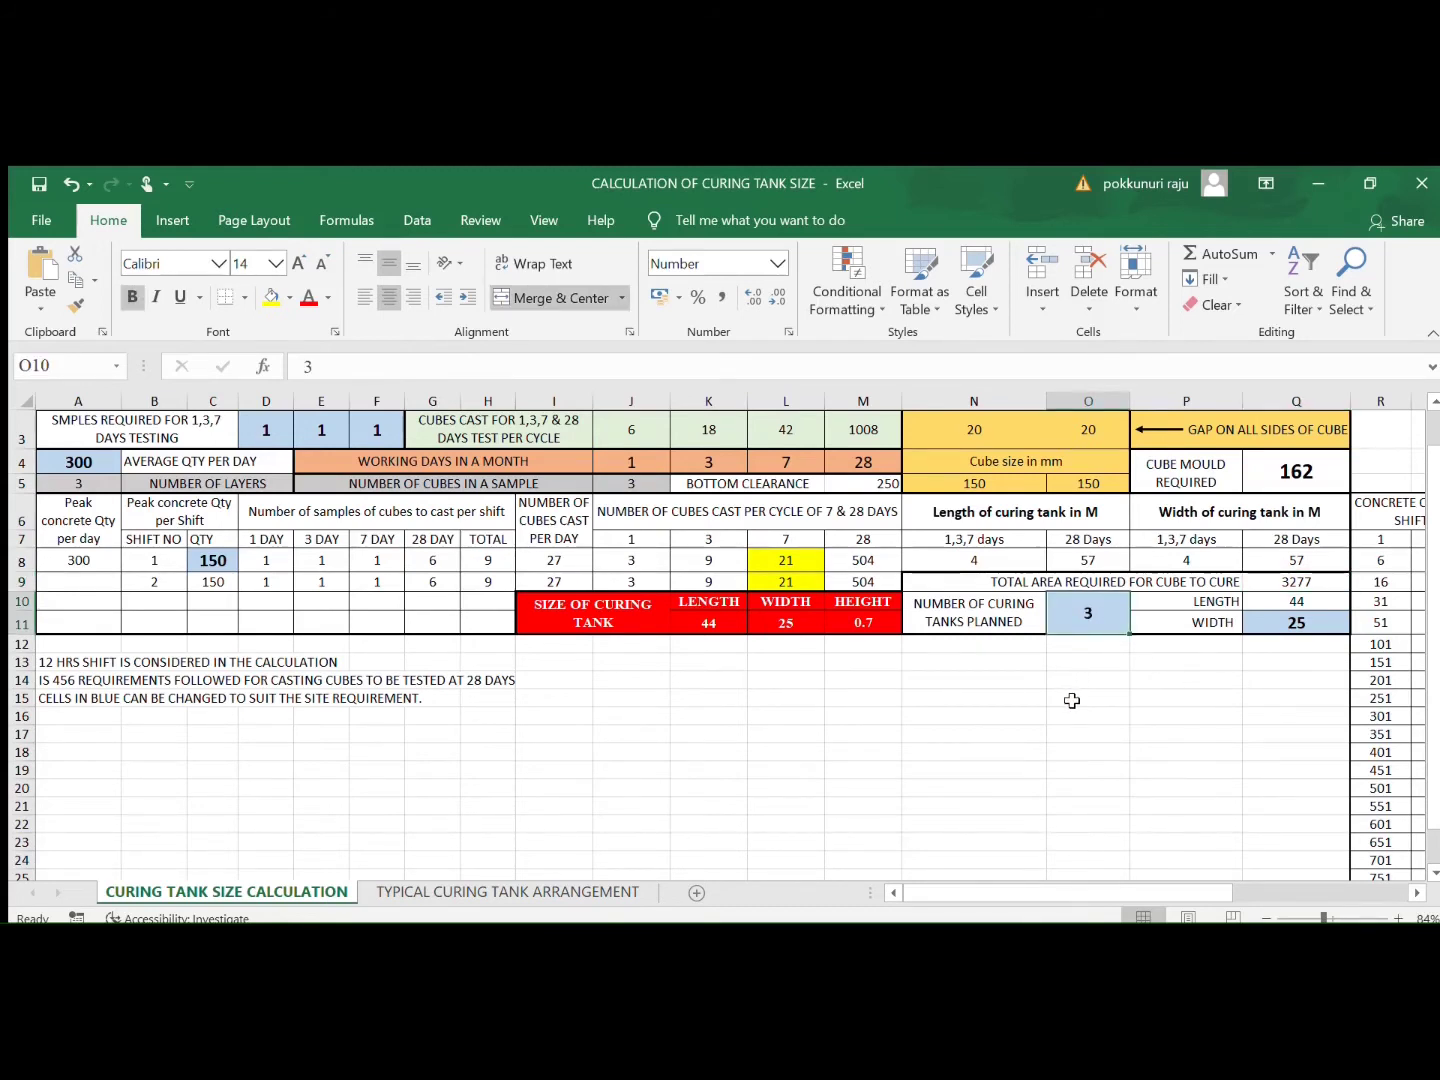
{"action": "type", "text": "1"}
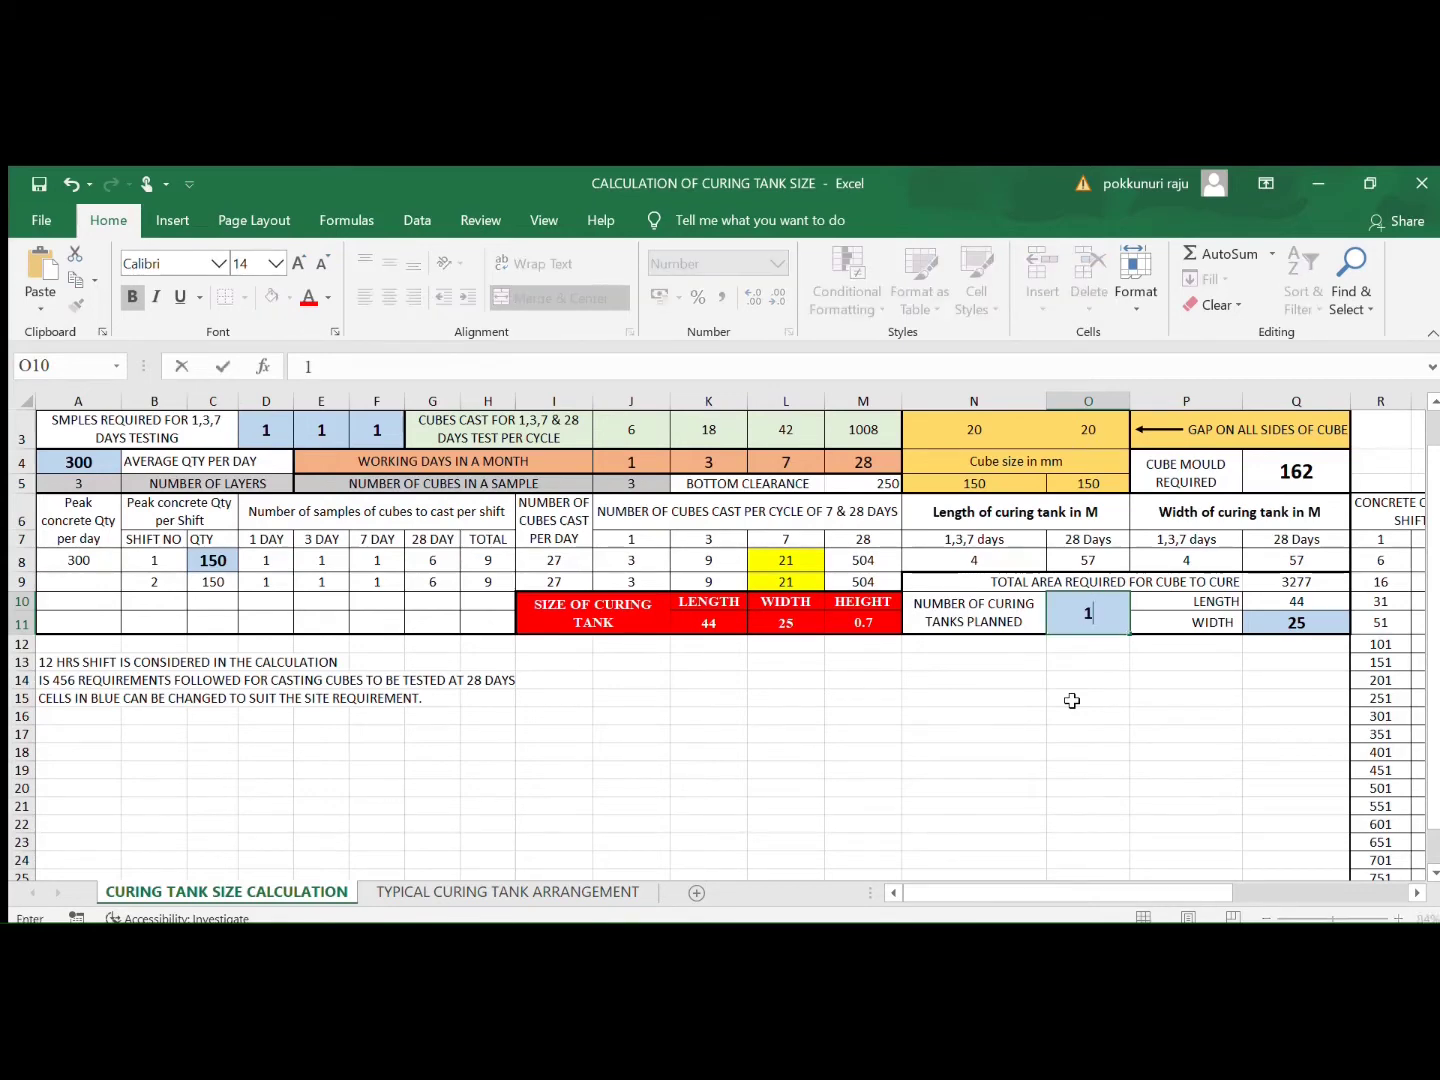
{"action": "key", "text": "Return"}
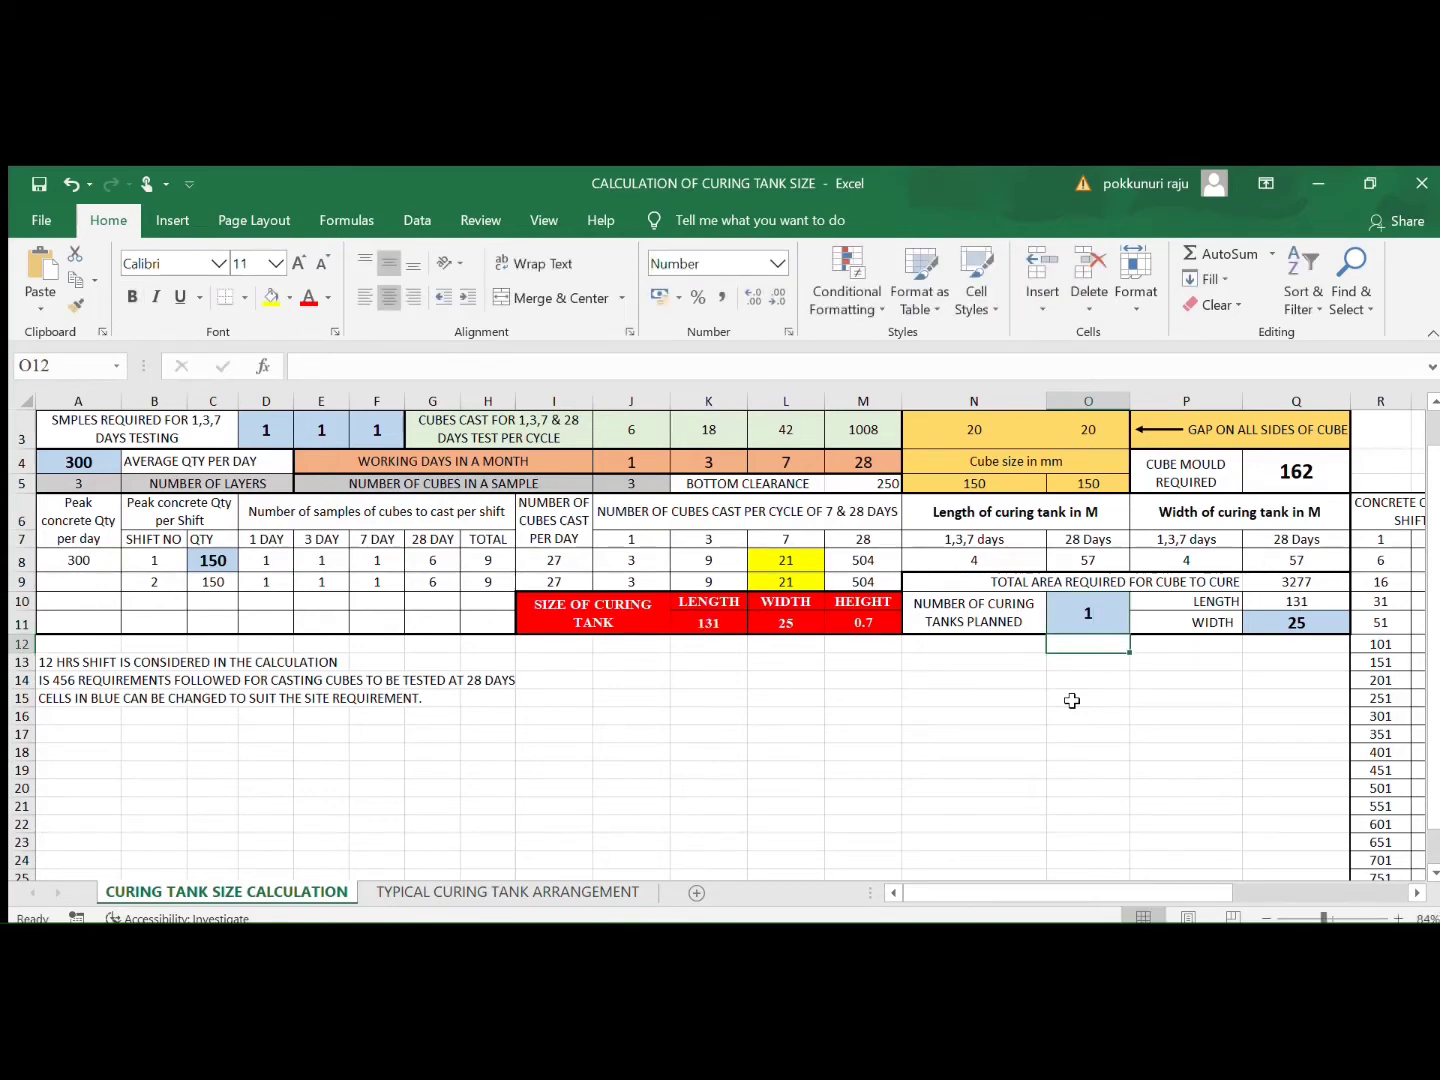
{"action": "left_click", "coordinate": [706, 624]}
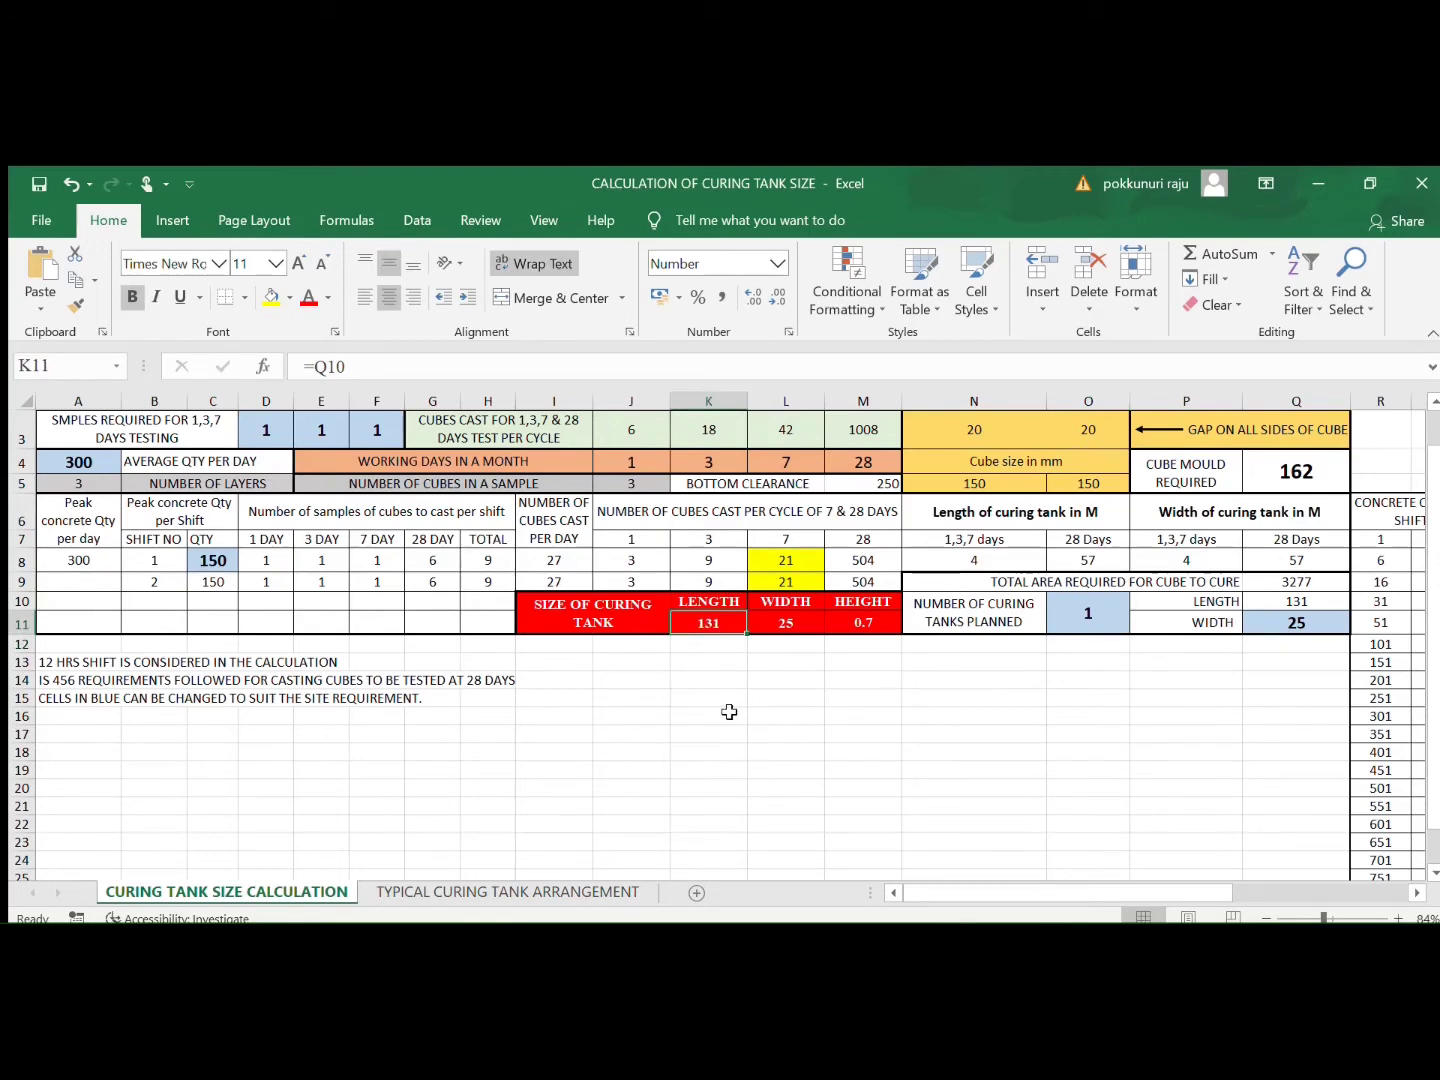
Step: Change the tanks planned to 2, then review the 66 m length, 25 m width and layers
{"action": "key", "text": "Up"}
{"action": "key", "text": "Right"}
{"action": "key", "text": "Right"}
{"action": "key", "text": "Right"}
{"action": "key", "text": "Right"}
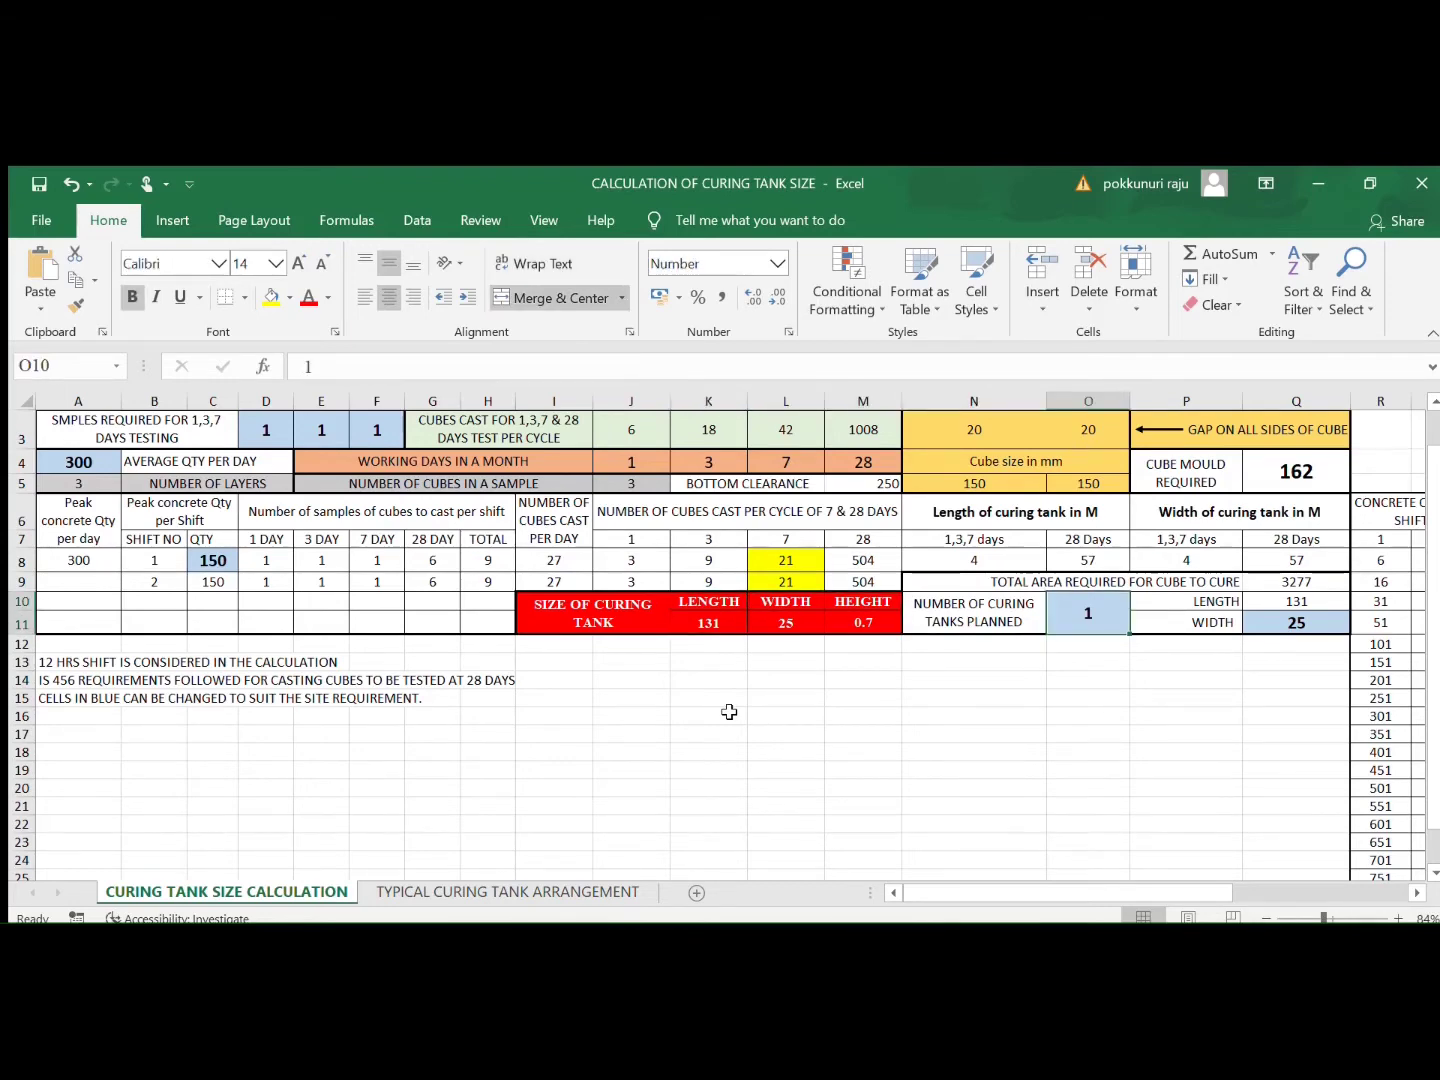
{"action": "type", "text": "2"}
{"action": "key", "text": "Tab"}
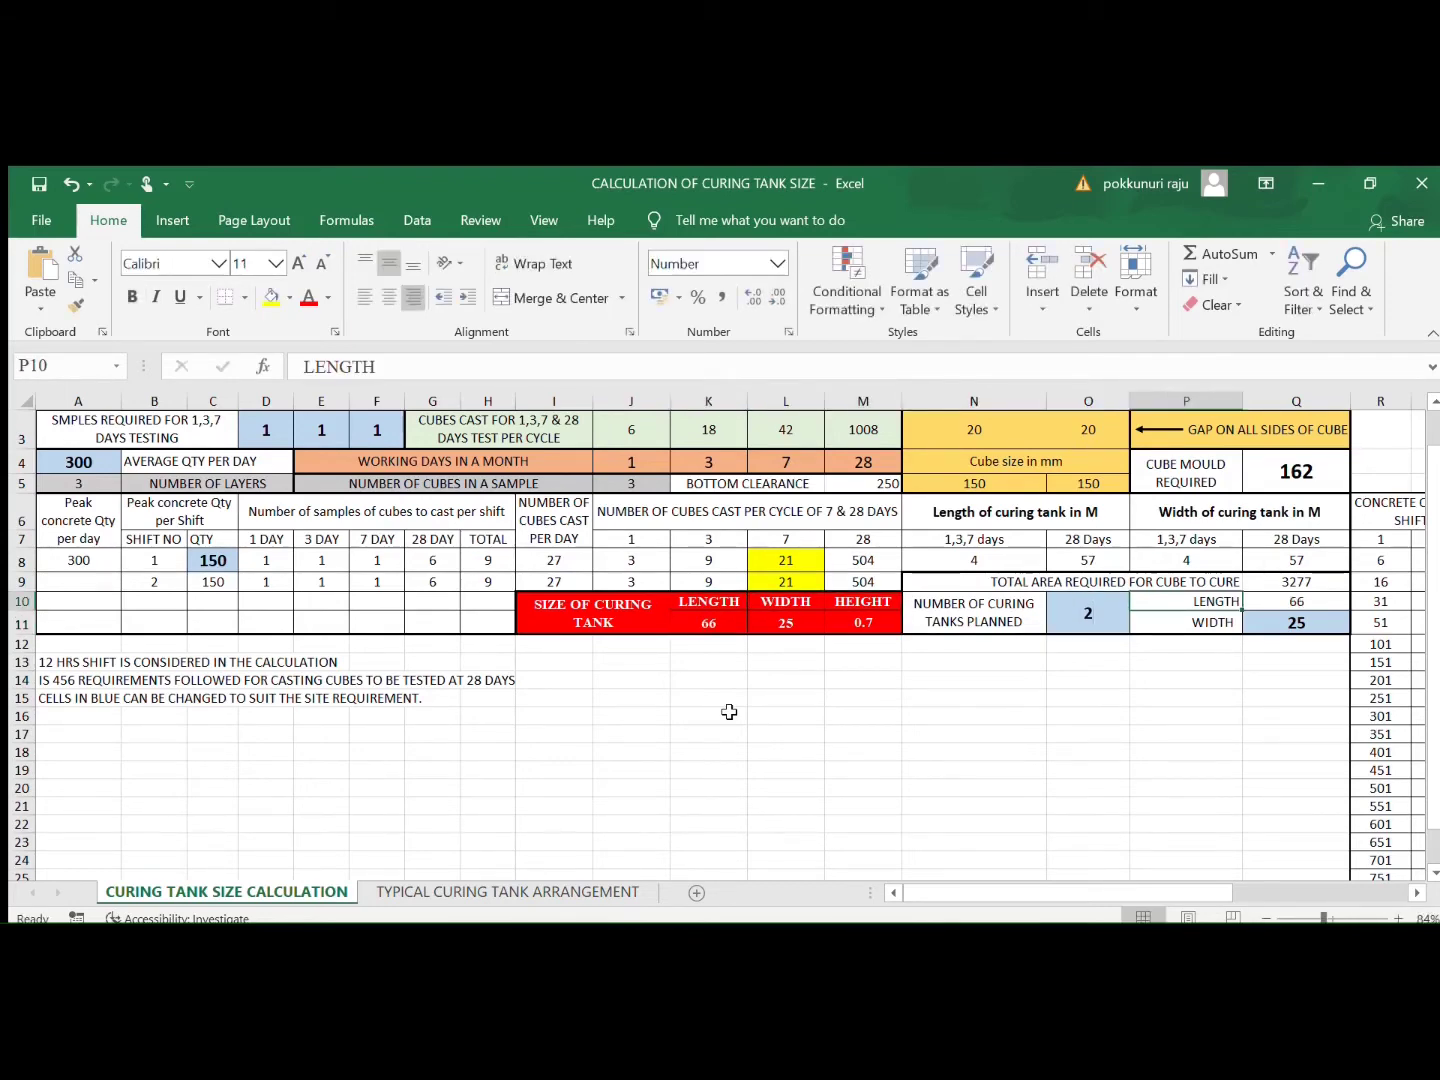
{"action": "left_click", "coordinate": [1332, 602]}
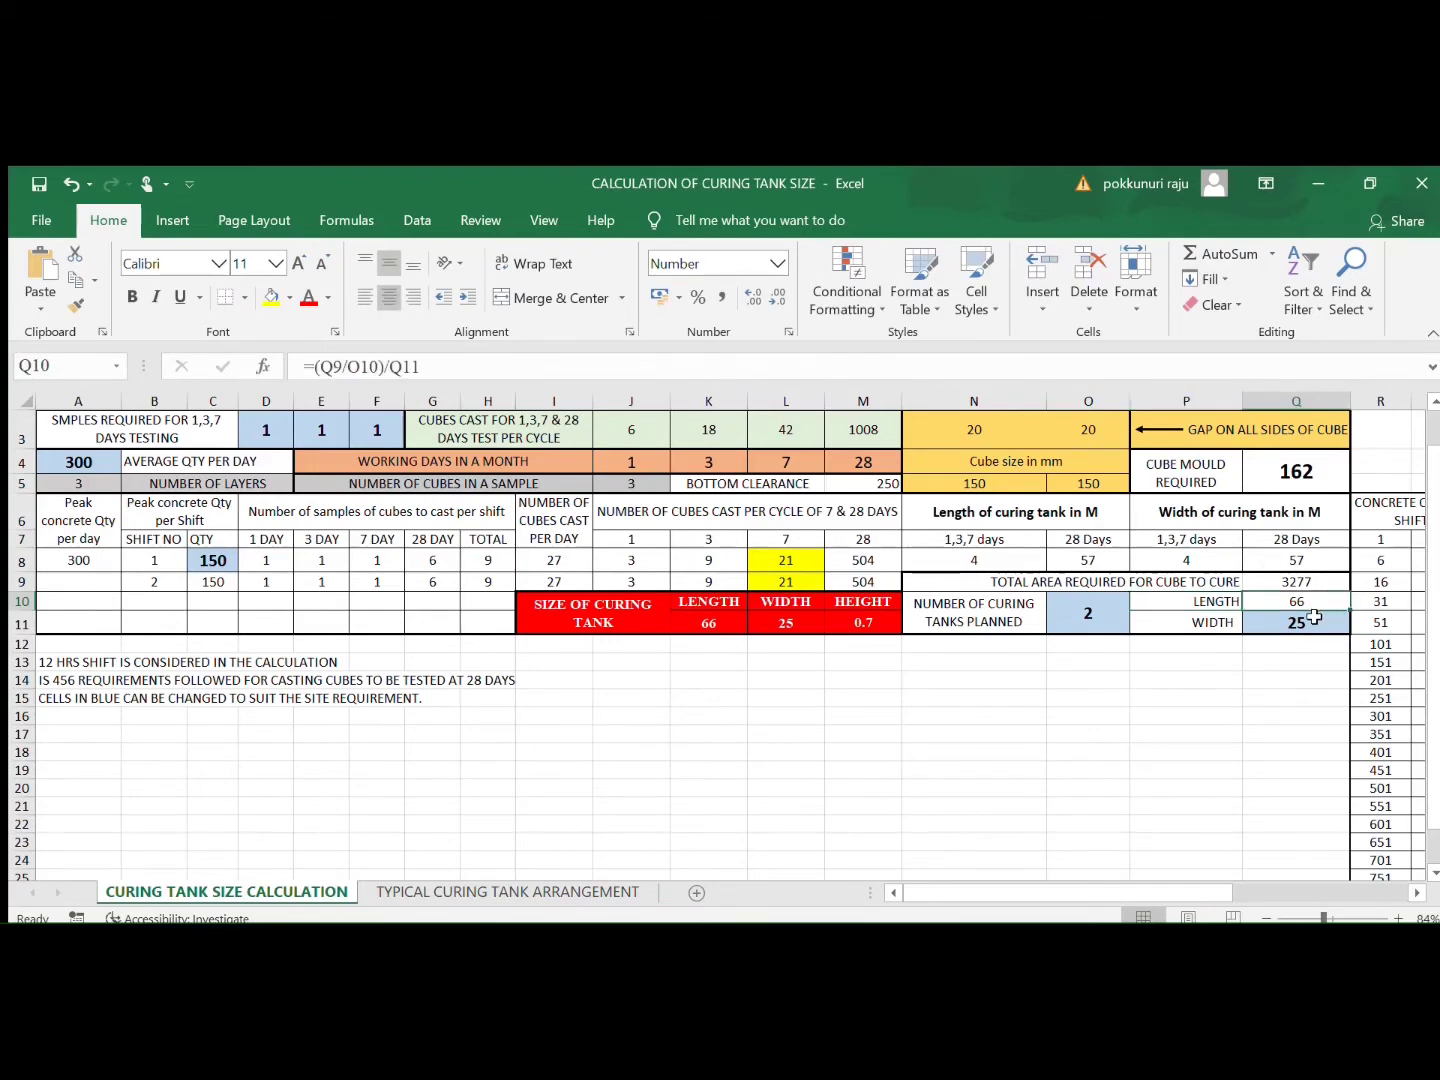
{"action": "left_click", "coordinate": [1314, 617]}
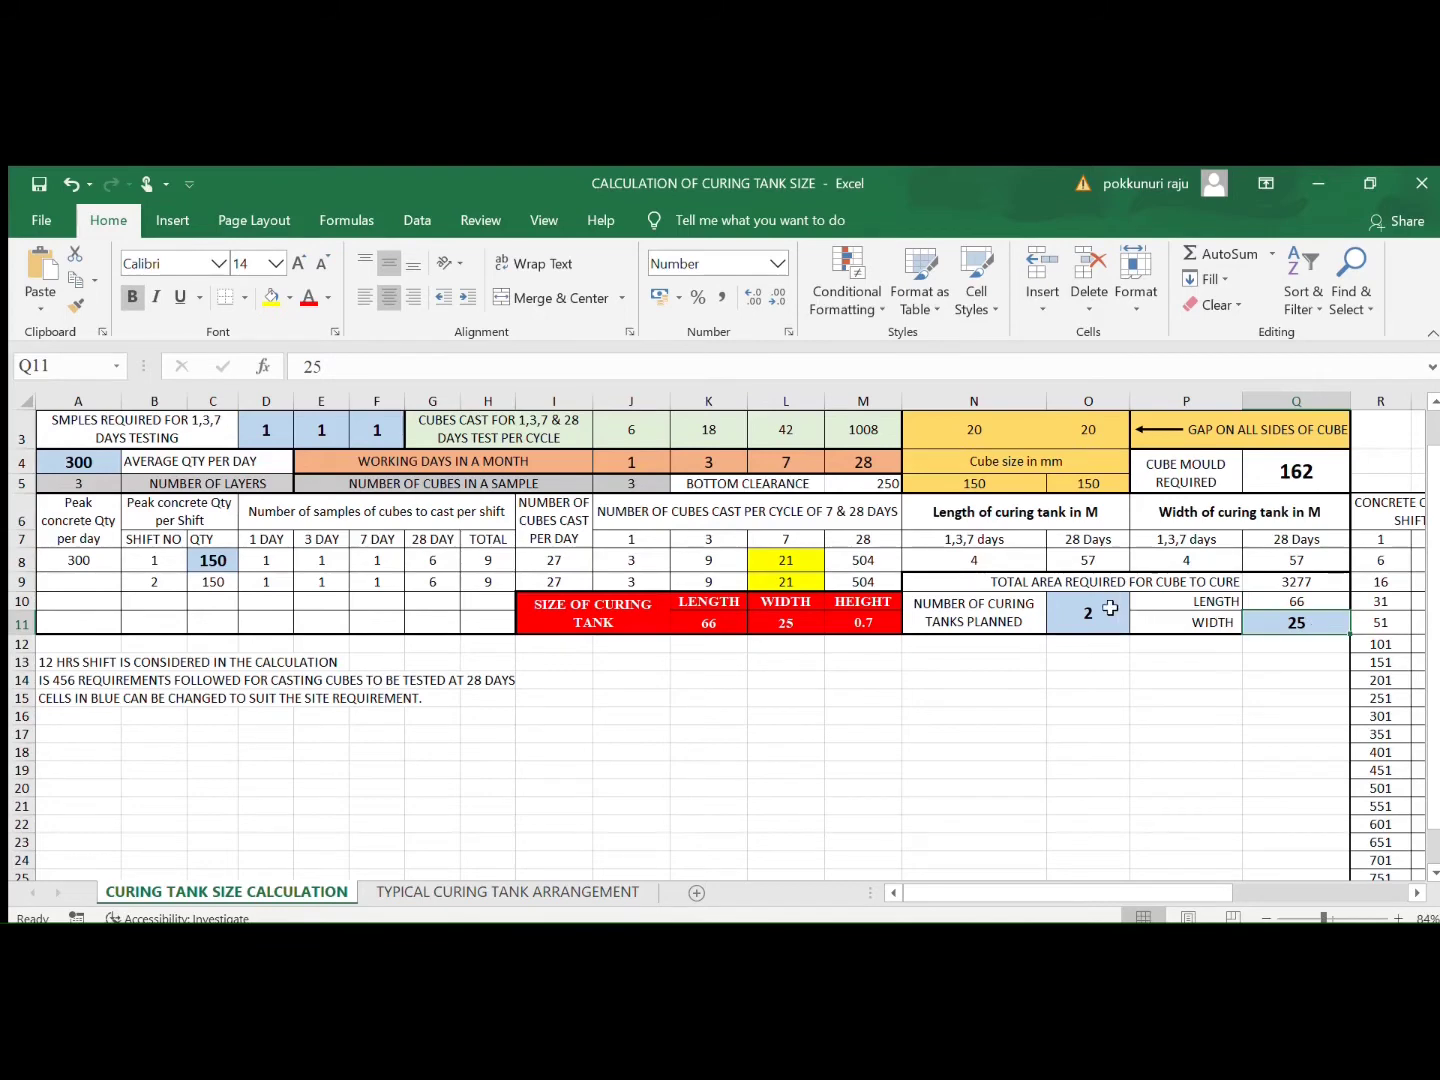
{"action": "left_click", "coordinate": [1110, 608]}
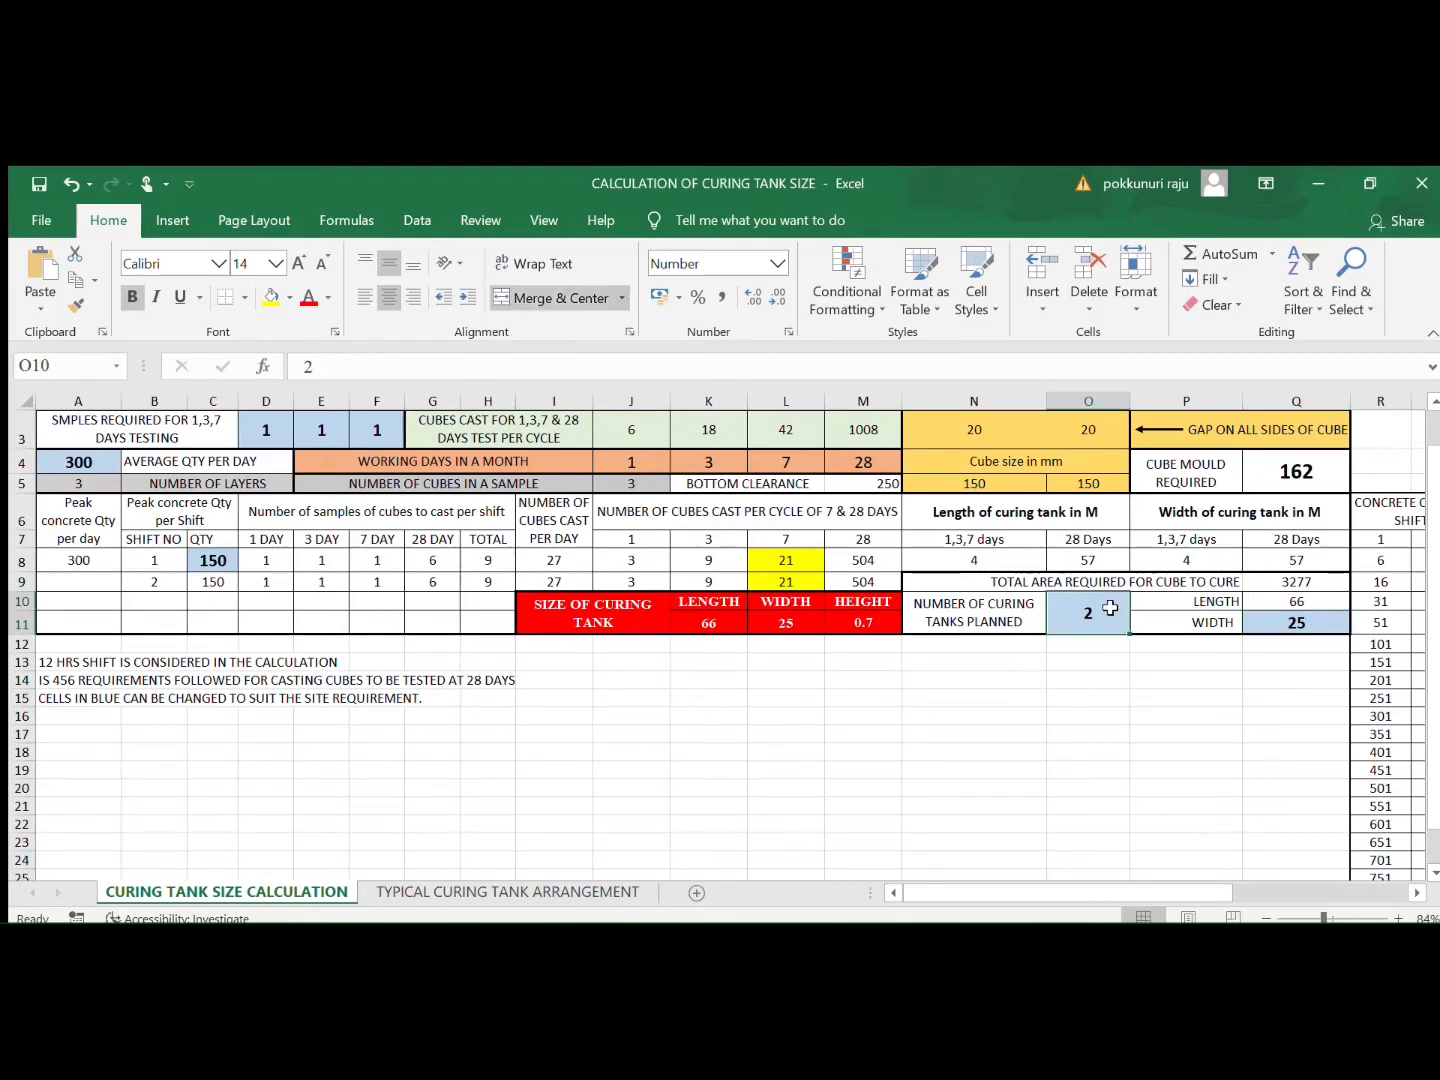
{"action": "left_click", "coordinate": [1314, 617]}
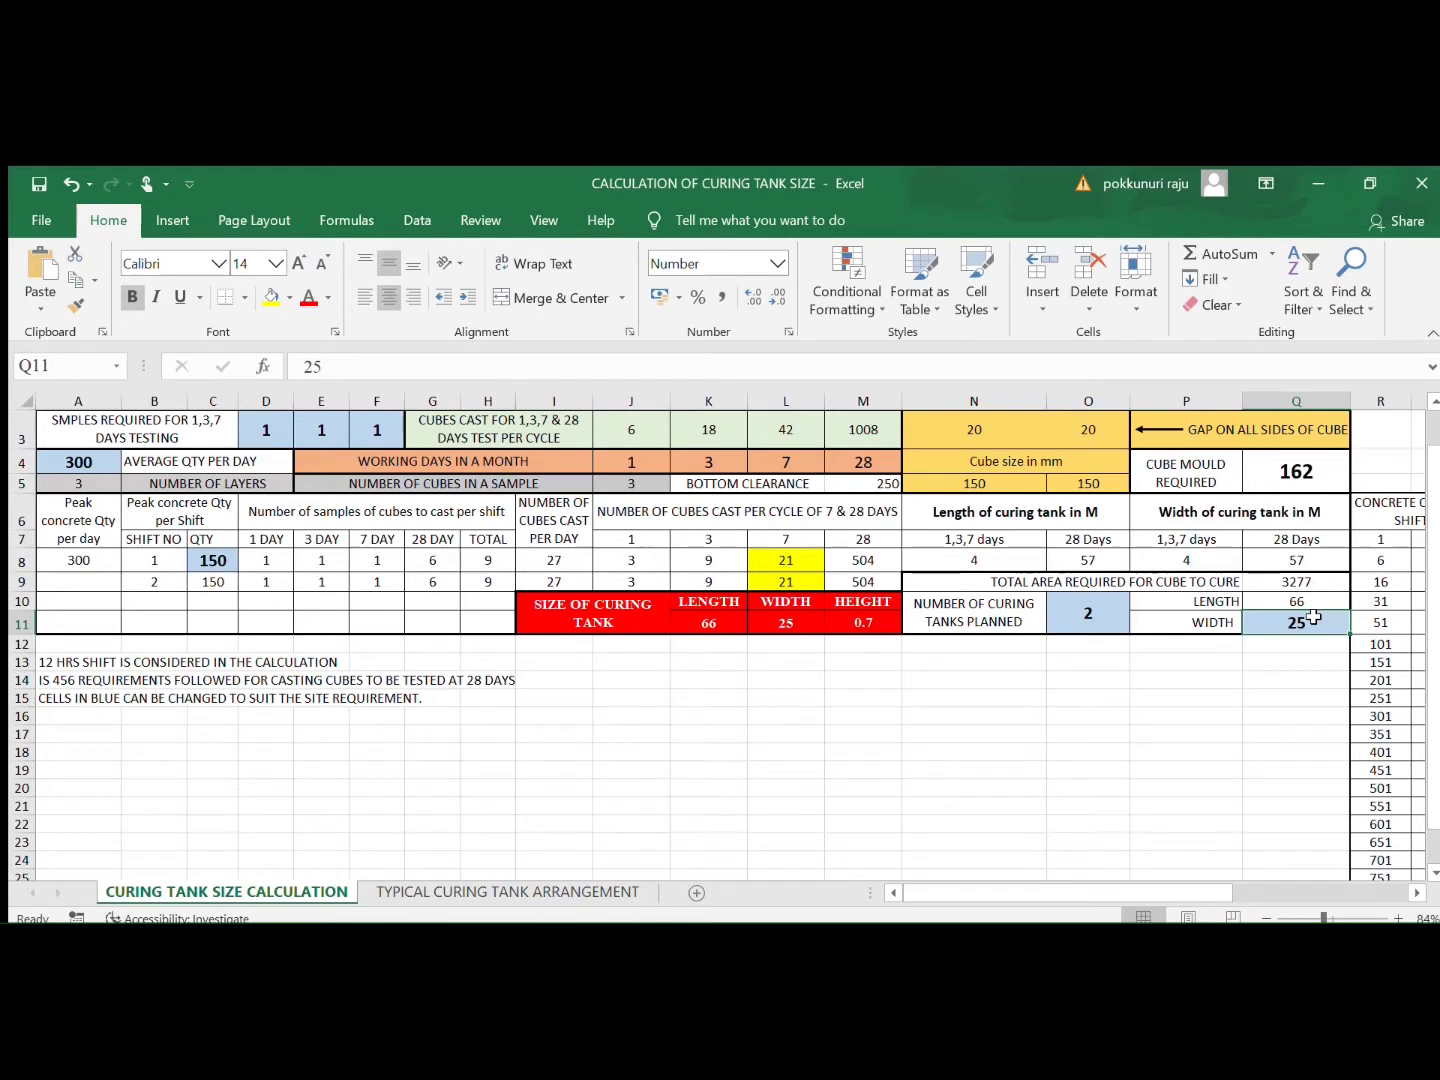
{"action": "left_click", "coordinate": [70, 485]}
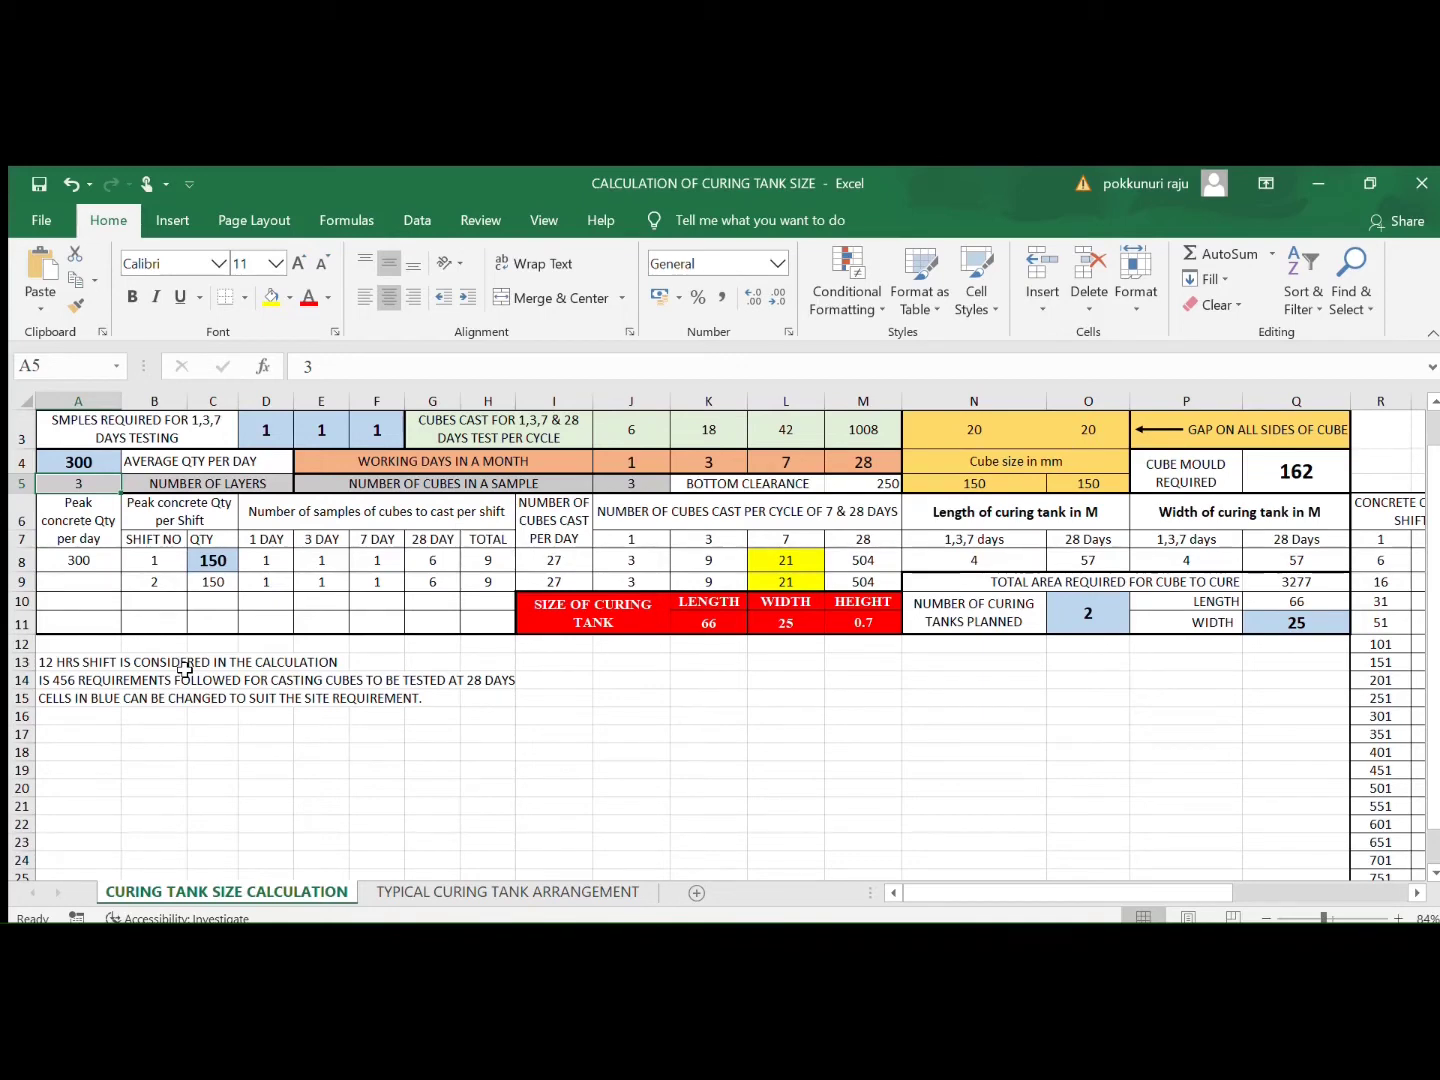
{"action": "left_click", "coordinate": [853, 624]}
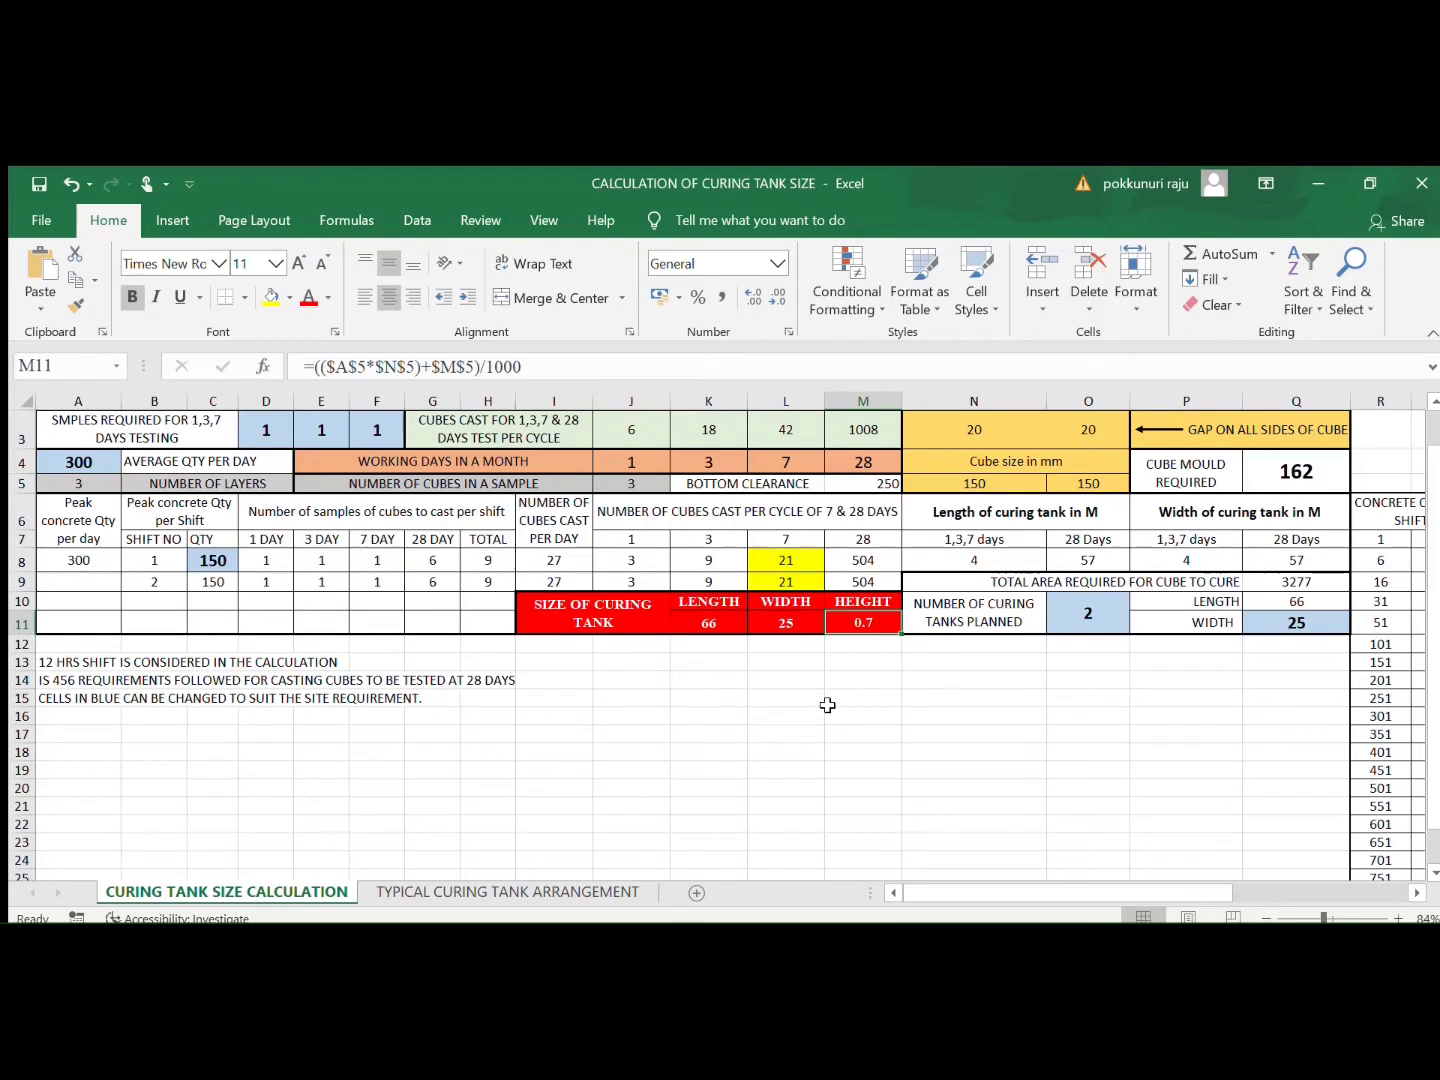
{"action": "left_click", "coordinate": [876, 487]}
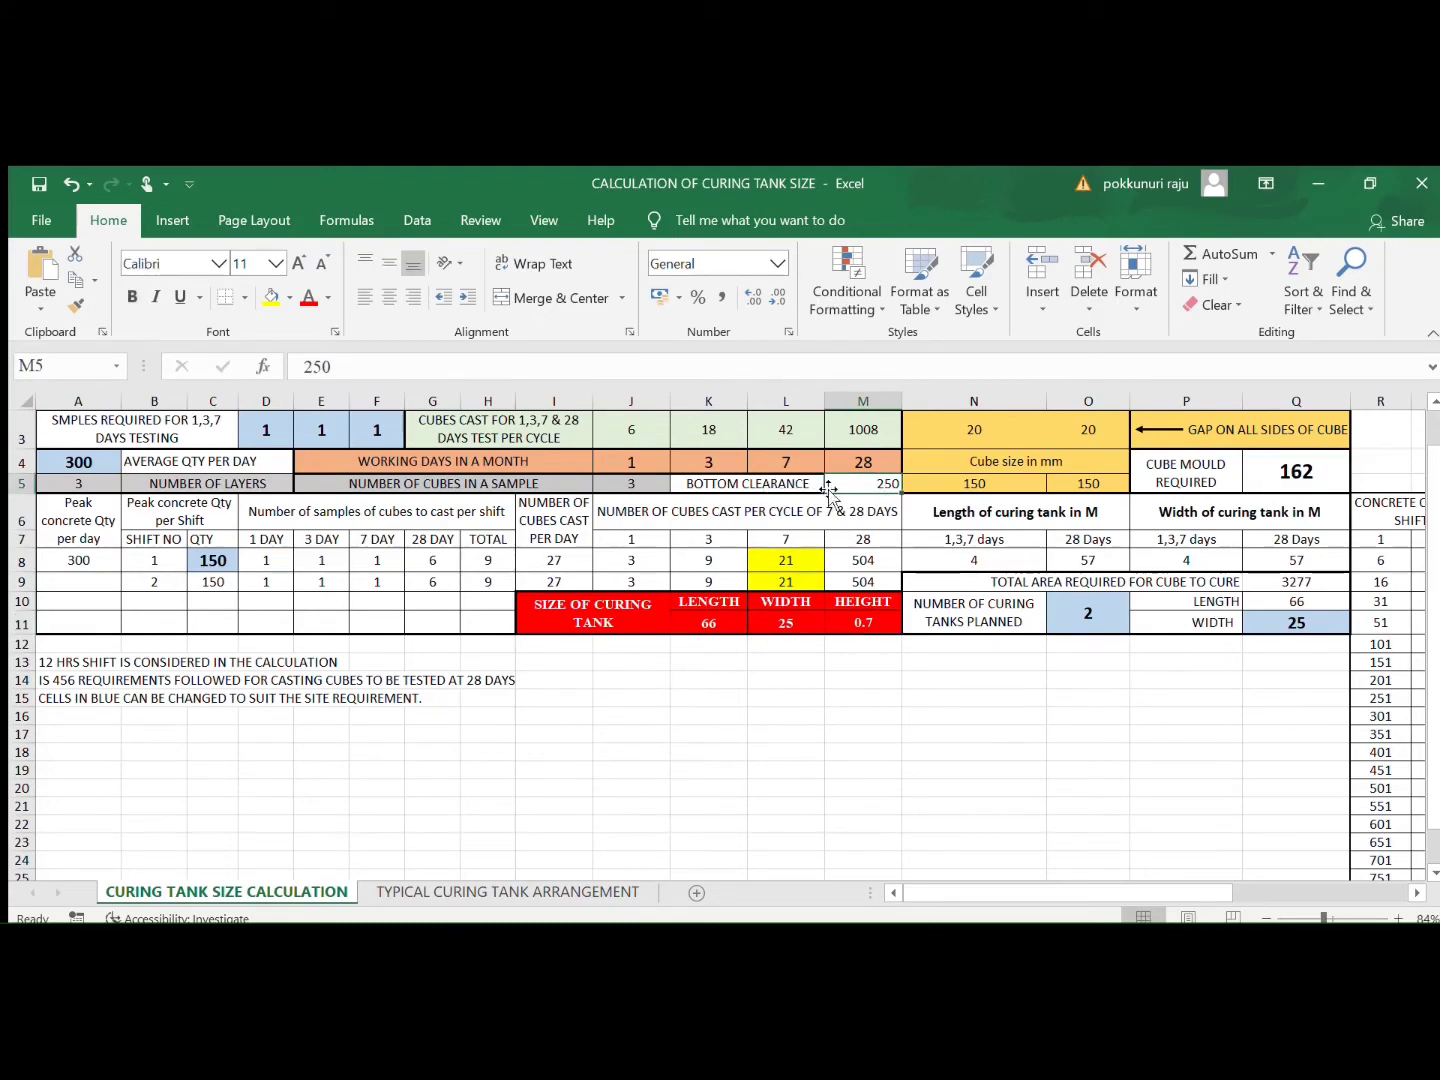
{"action": "left_click", "coordinate": [816, 665]}
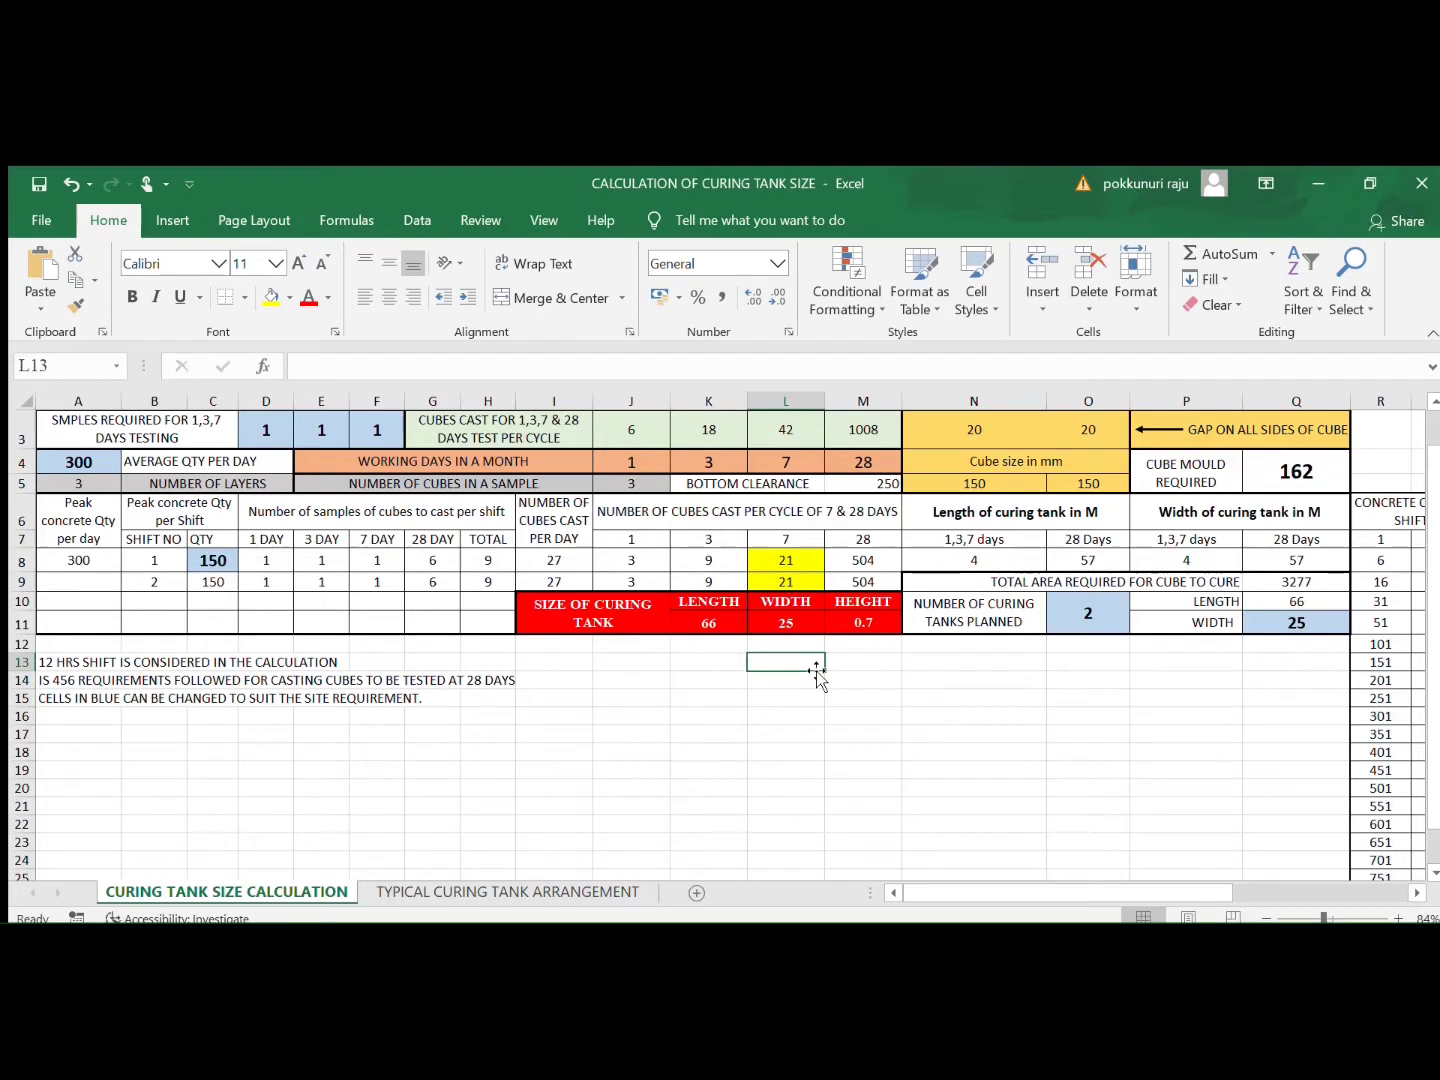
{"action": "left_click", "coordinate": [58, 483]}
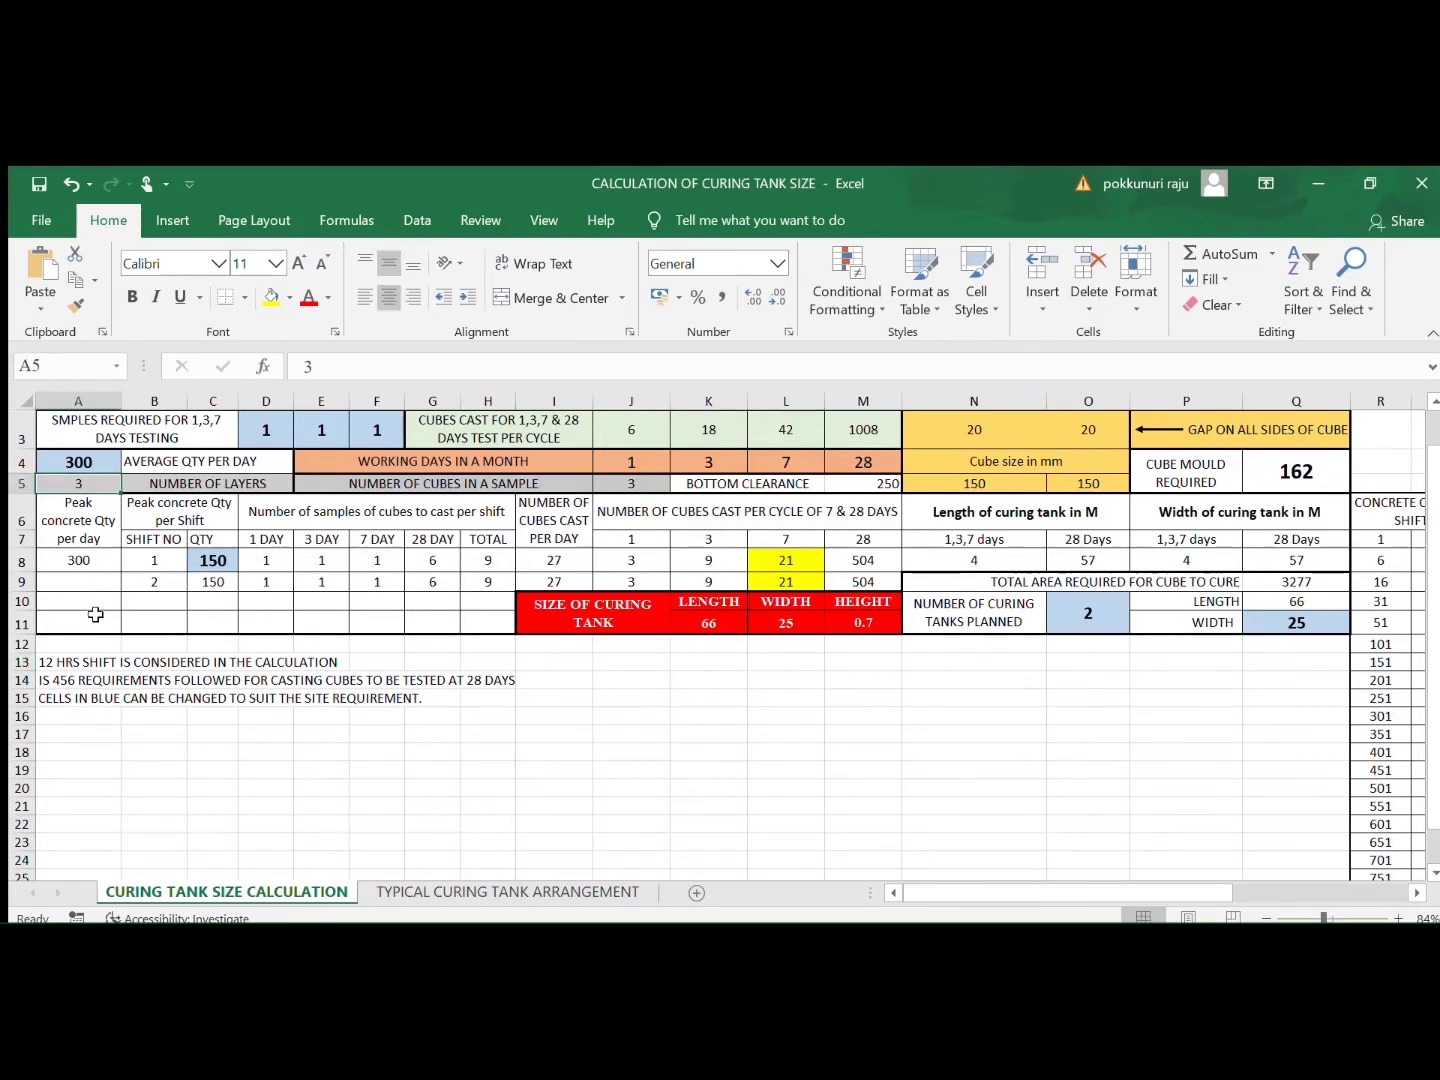
{"action": "type", "text": "2"}
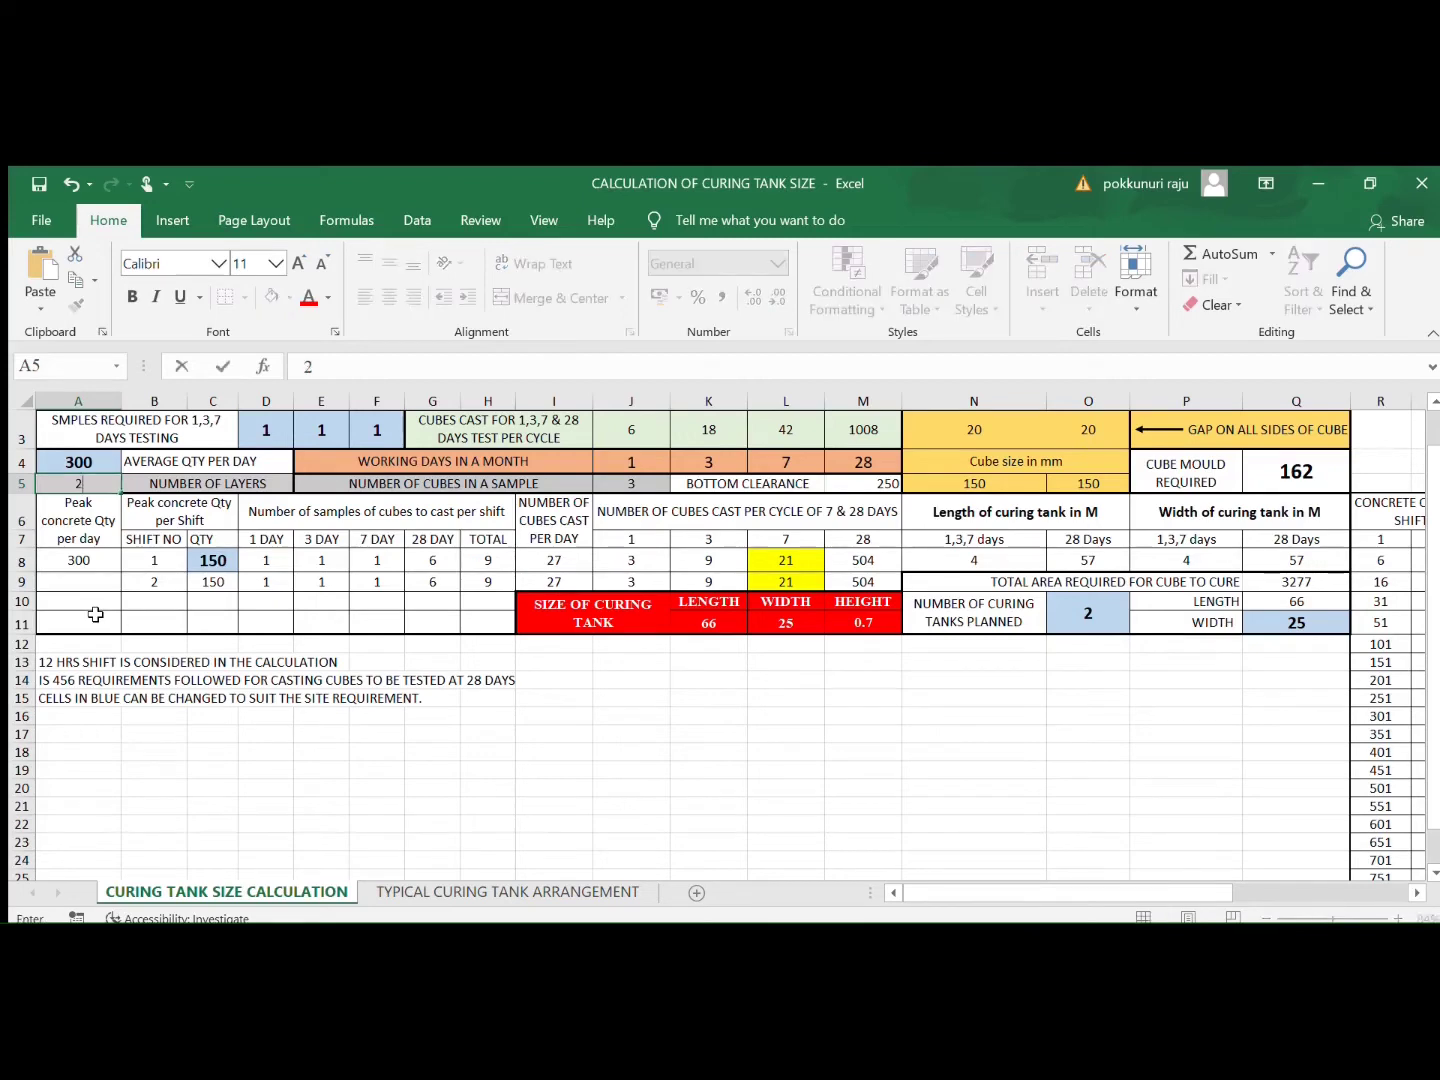
{"action": "key", "text": "Return"}
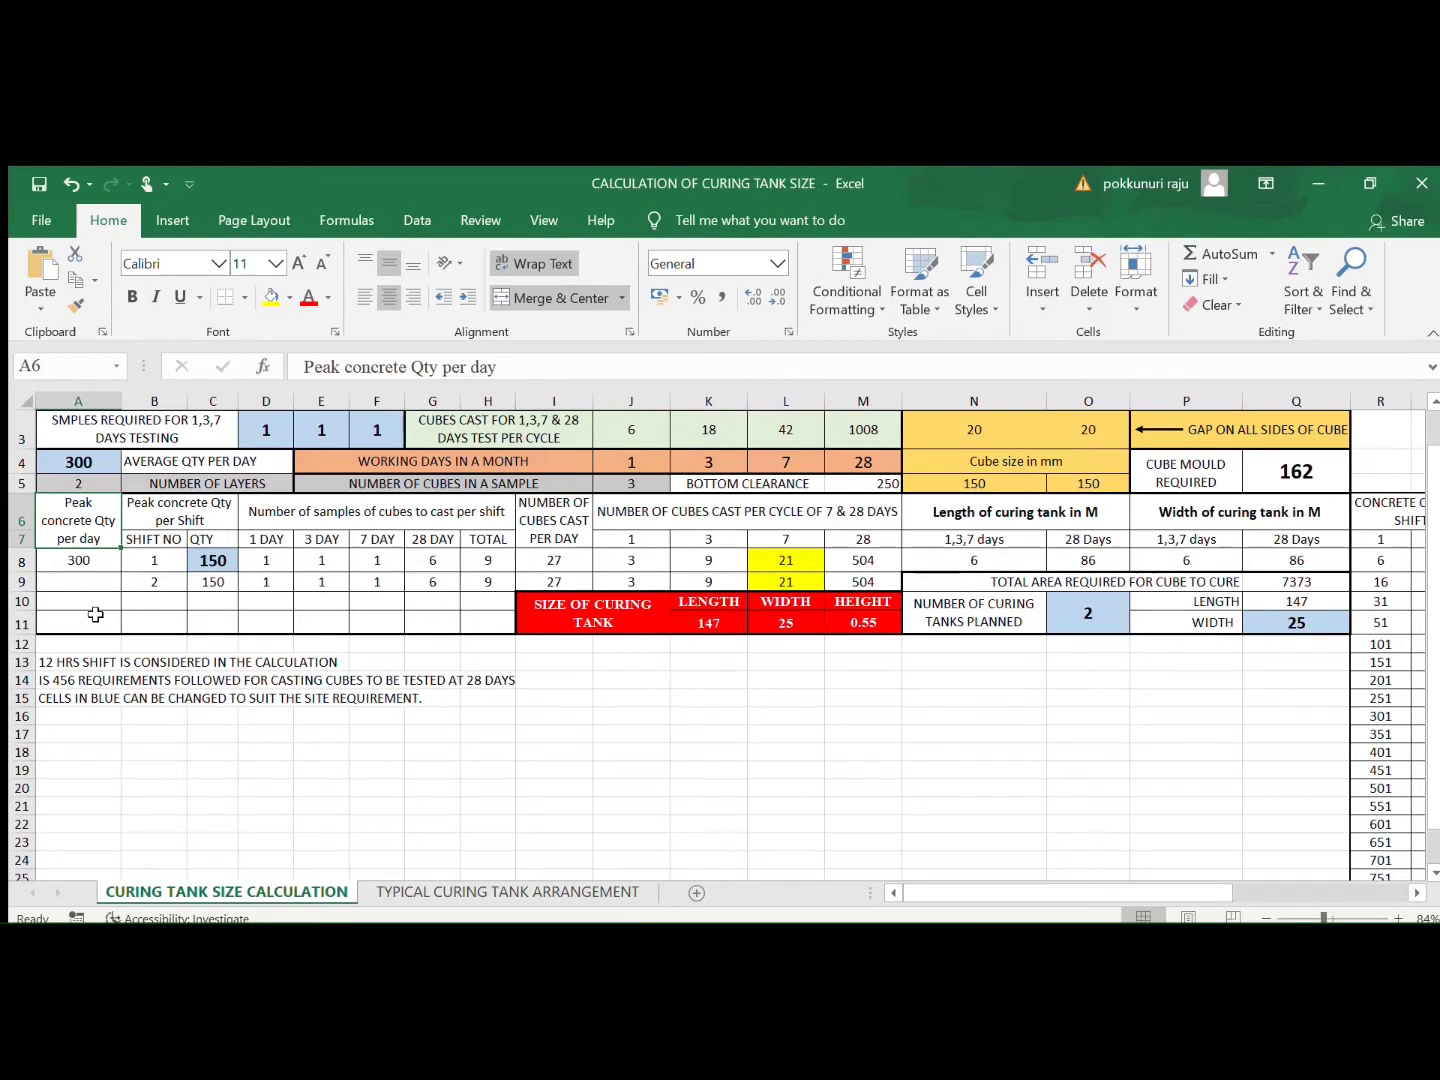
{"action": "key", "text": "Up"}
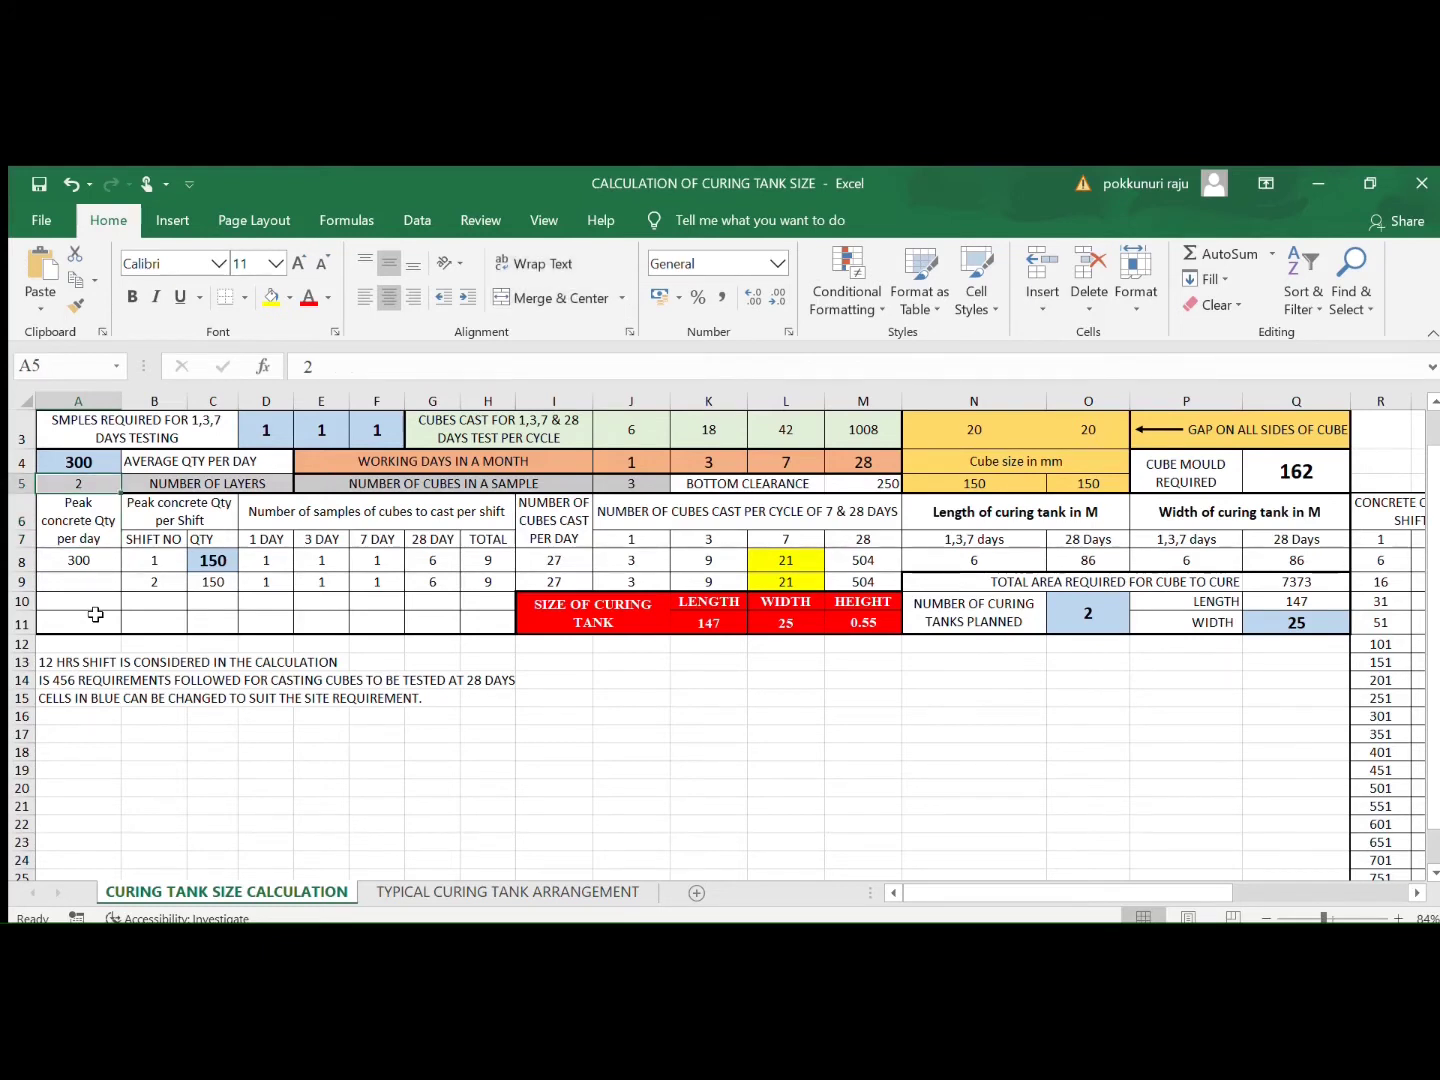
{"action": "type", "text": "3"}
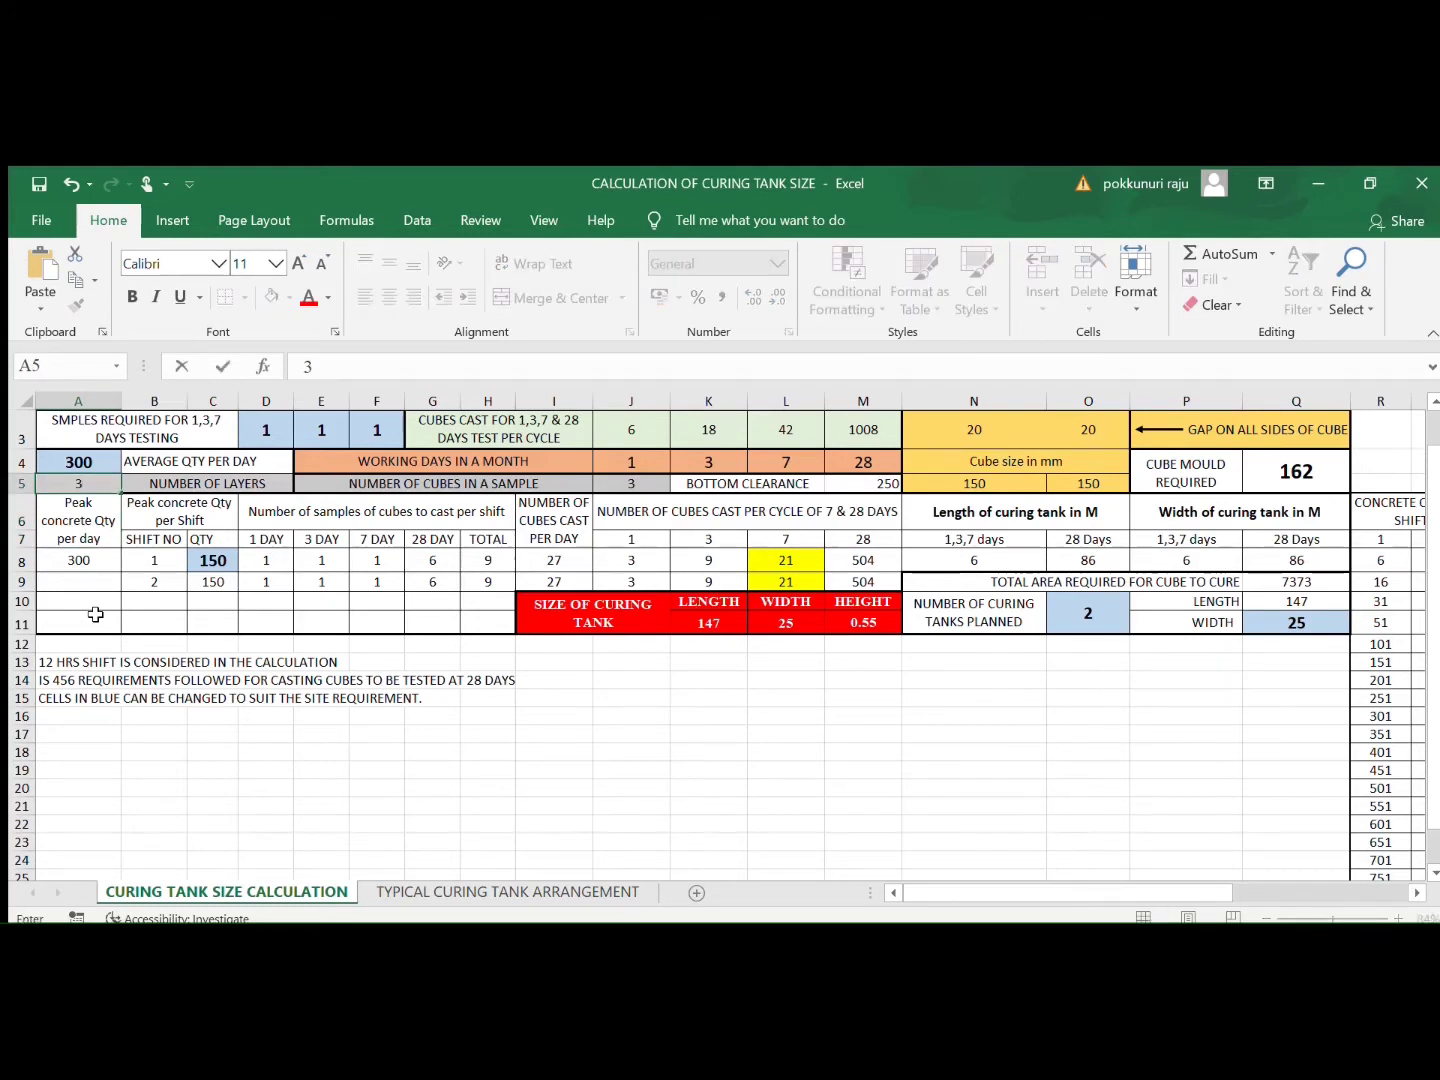
{"action": "key", "text": "Tab"}
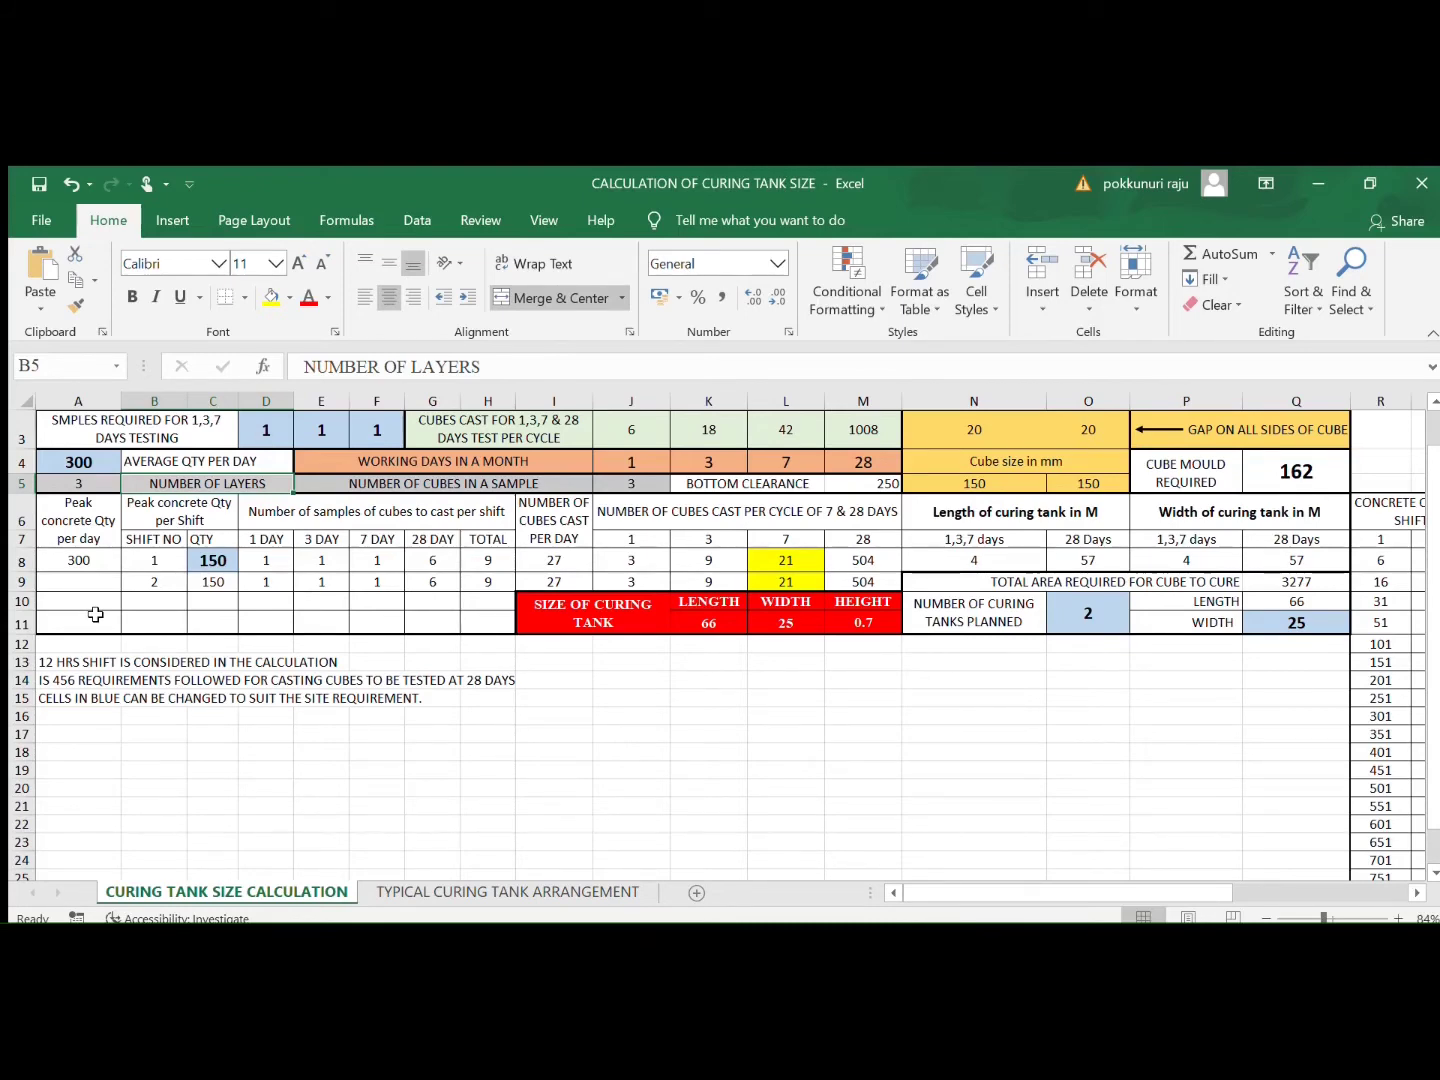
{"action": "scroll", "coordinate": [95, 614], "scroll_direction": "up", "scroll_amount": 1}
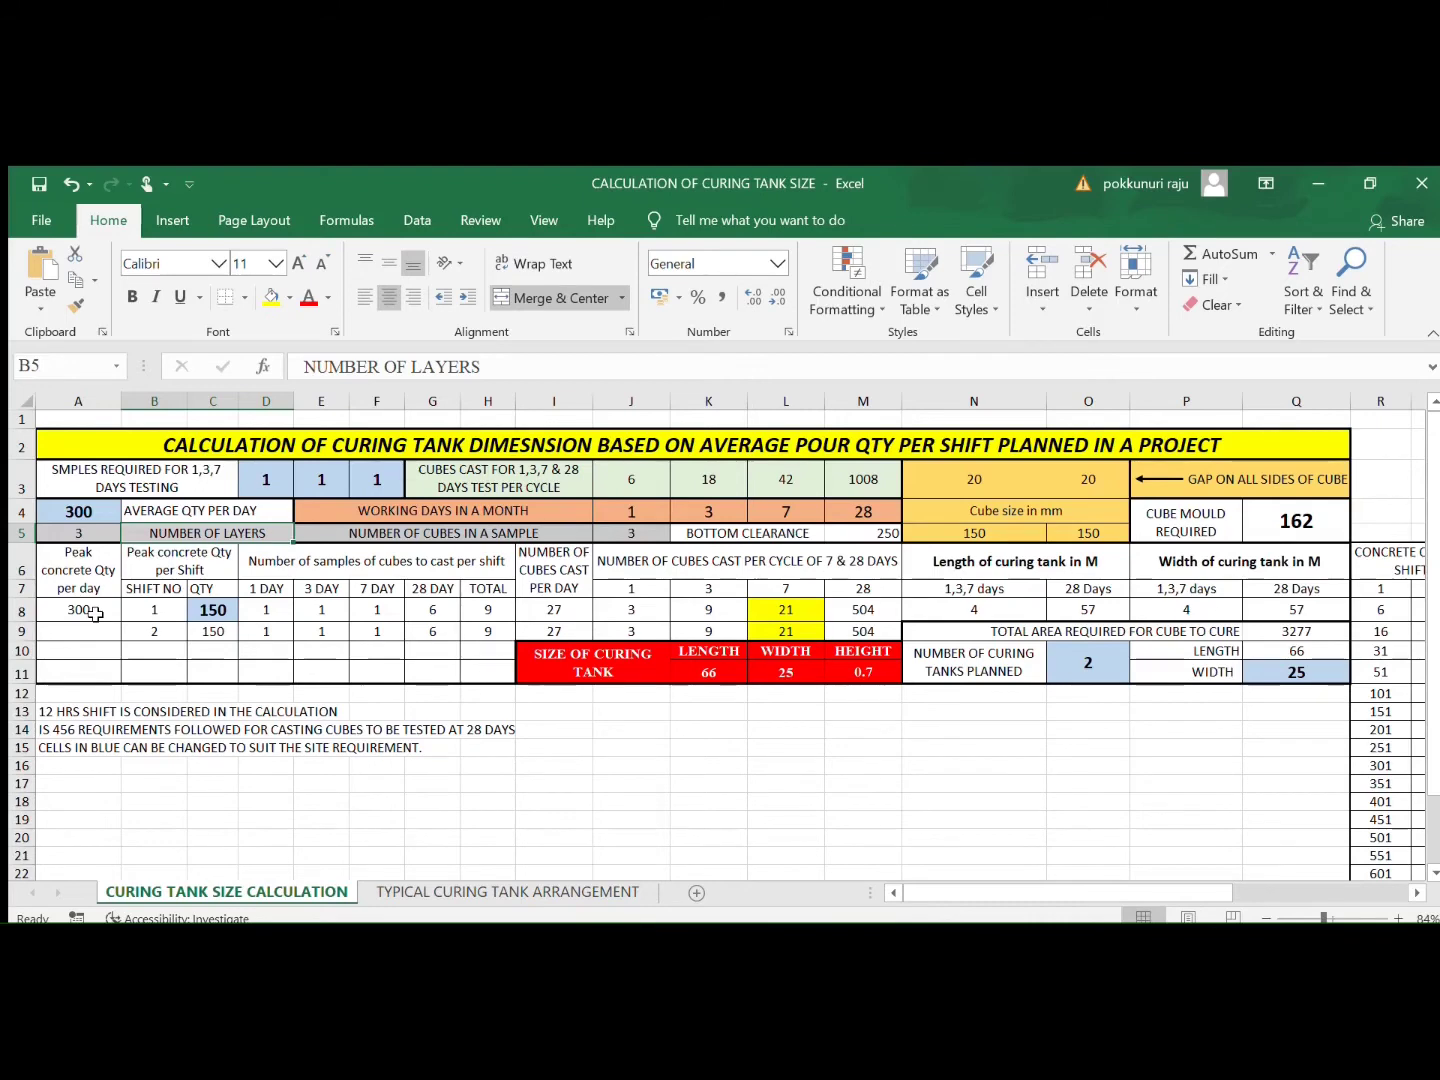
Step: Set the average daily quantity to 500 and the shift 1 quantity to 250
{"action": "left_click", "coordinate": [56, 511]}
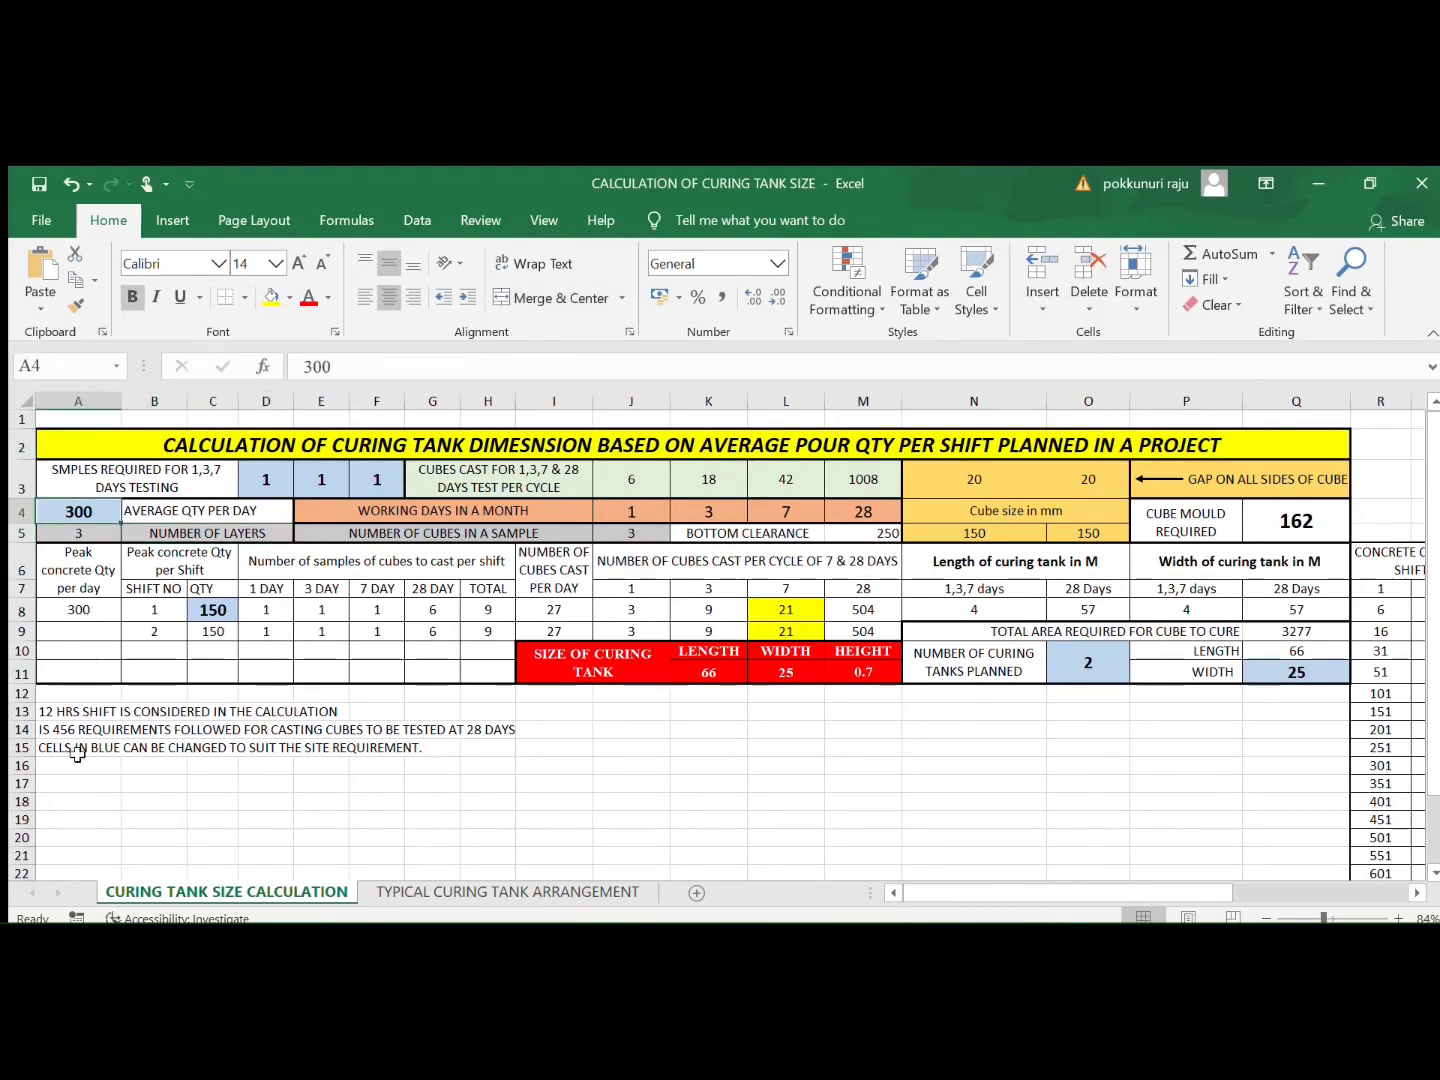
{"action": "type", "text": "500"}
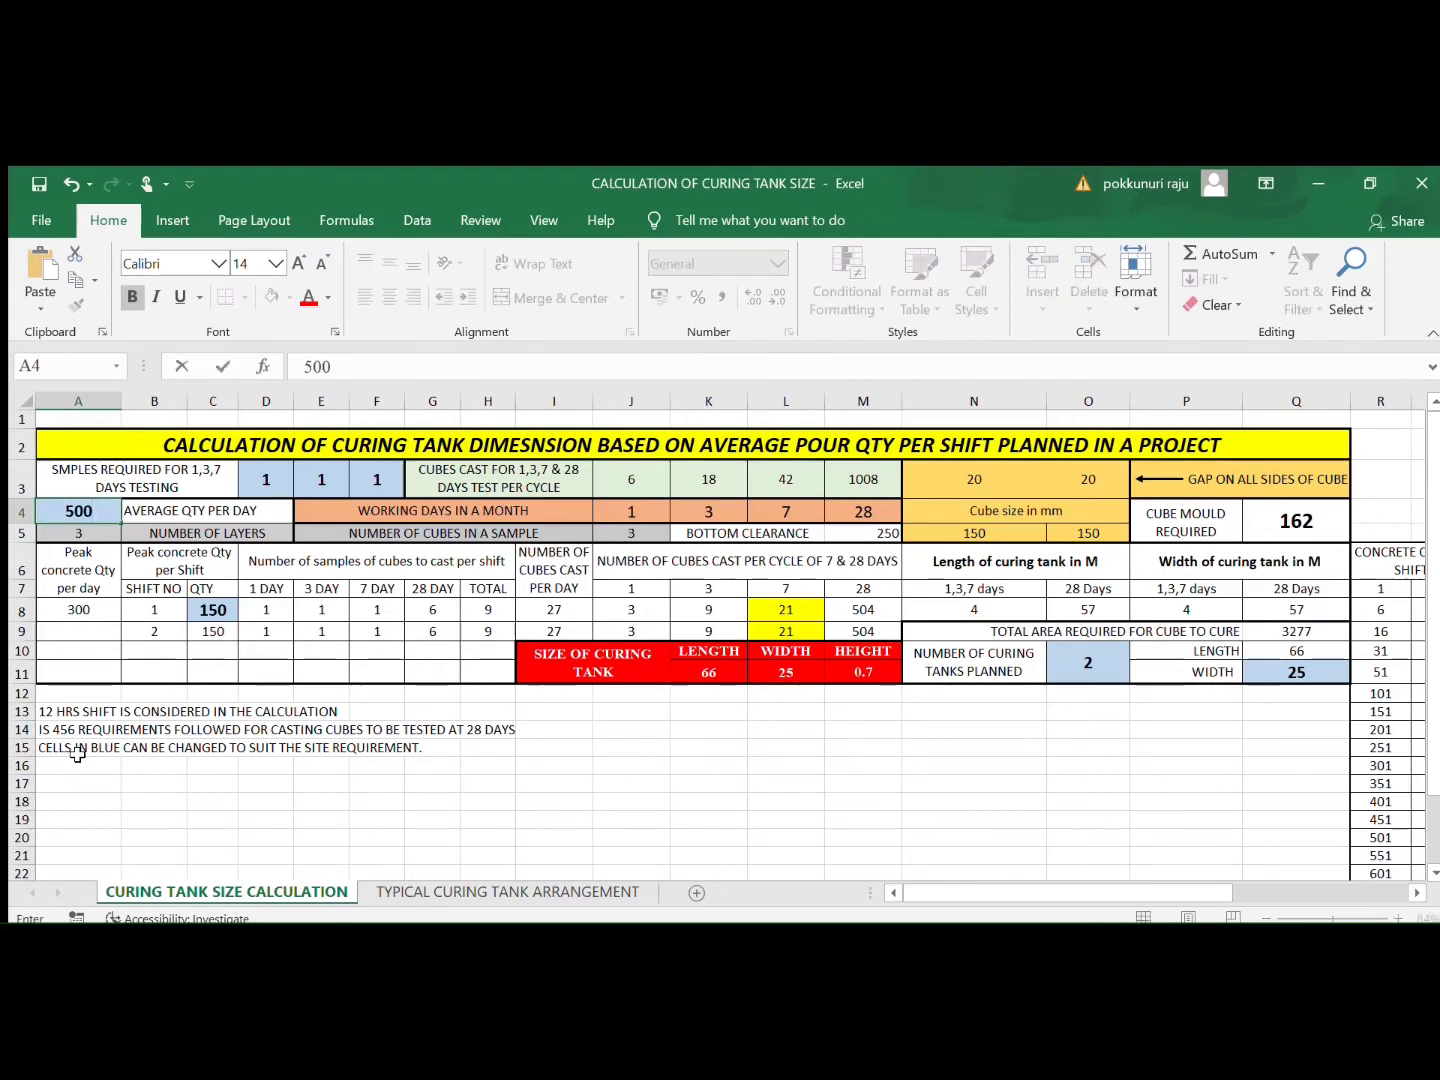
{"action": "key", "text": "Return"}
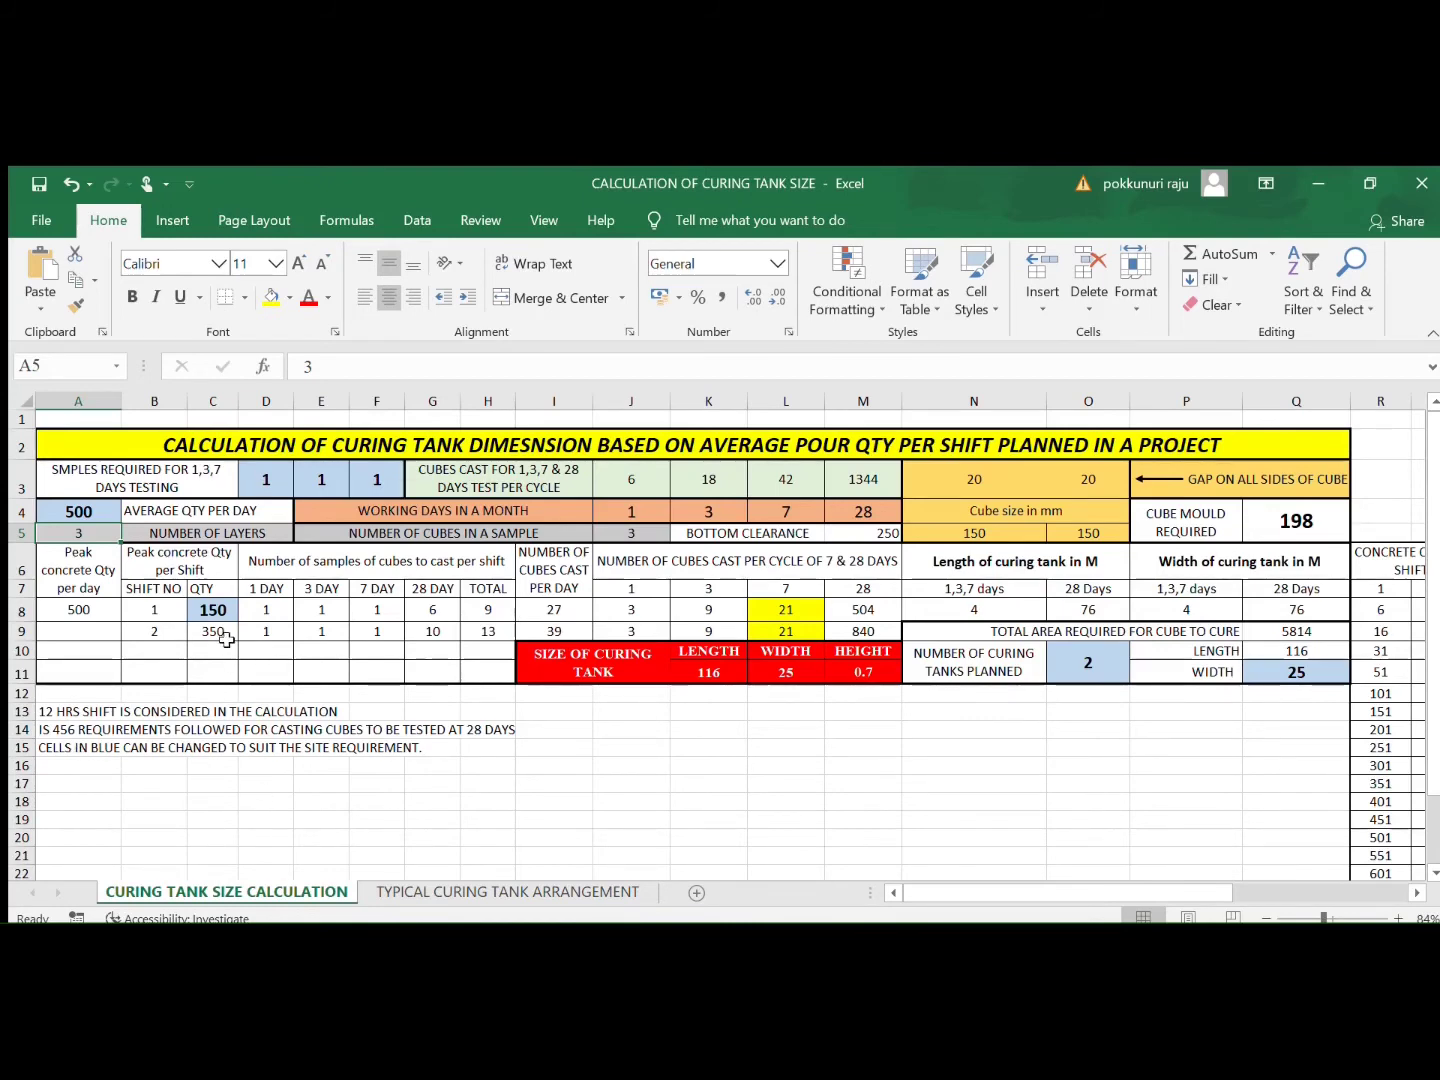
{"action": "left_click", "coordinate": [209, 609]}
{"action": "type", "text": "250"}
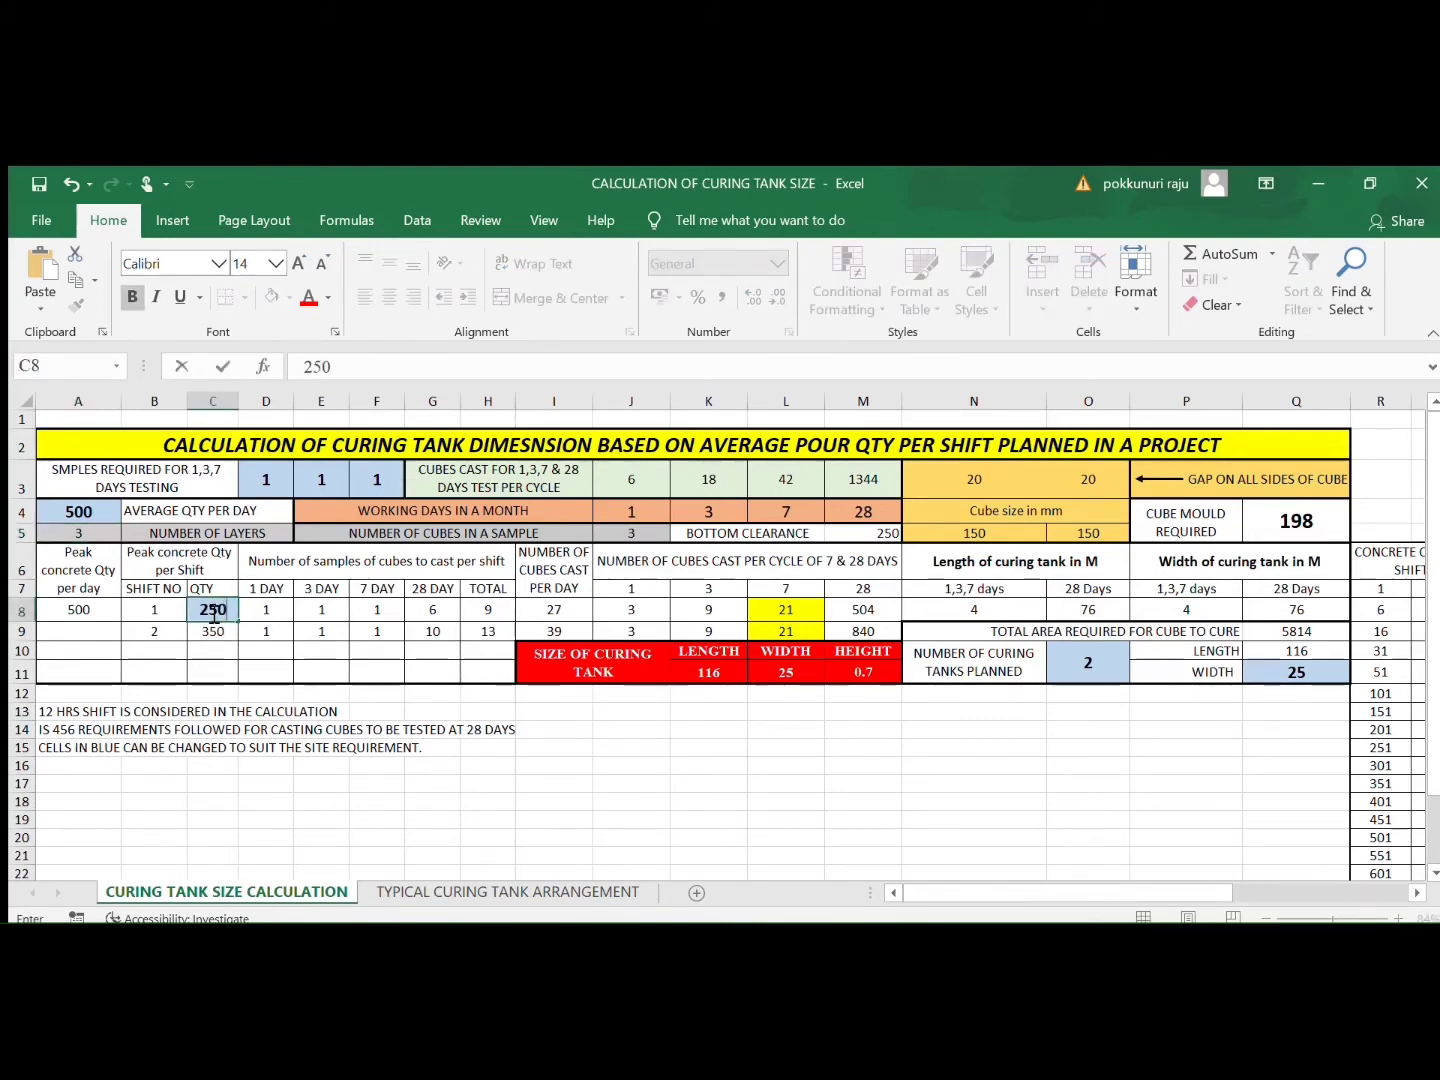
{"action": "key", "text": "Return"}
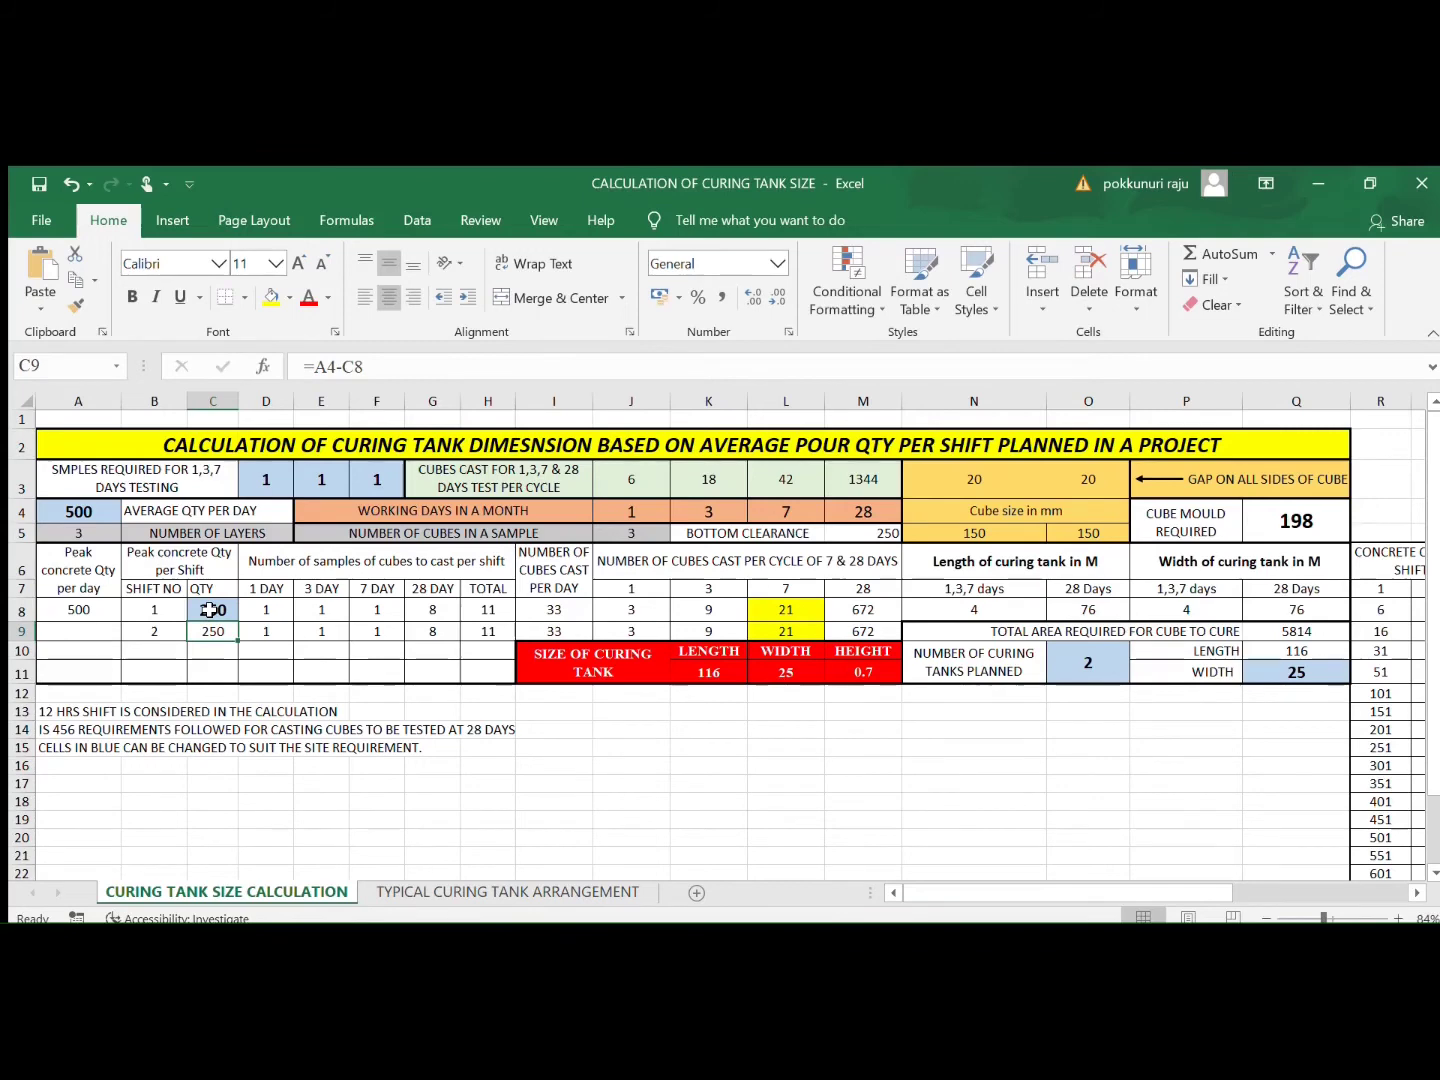
{"action": "left_click", "coordinate": [690, 733]}
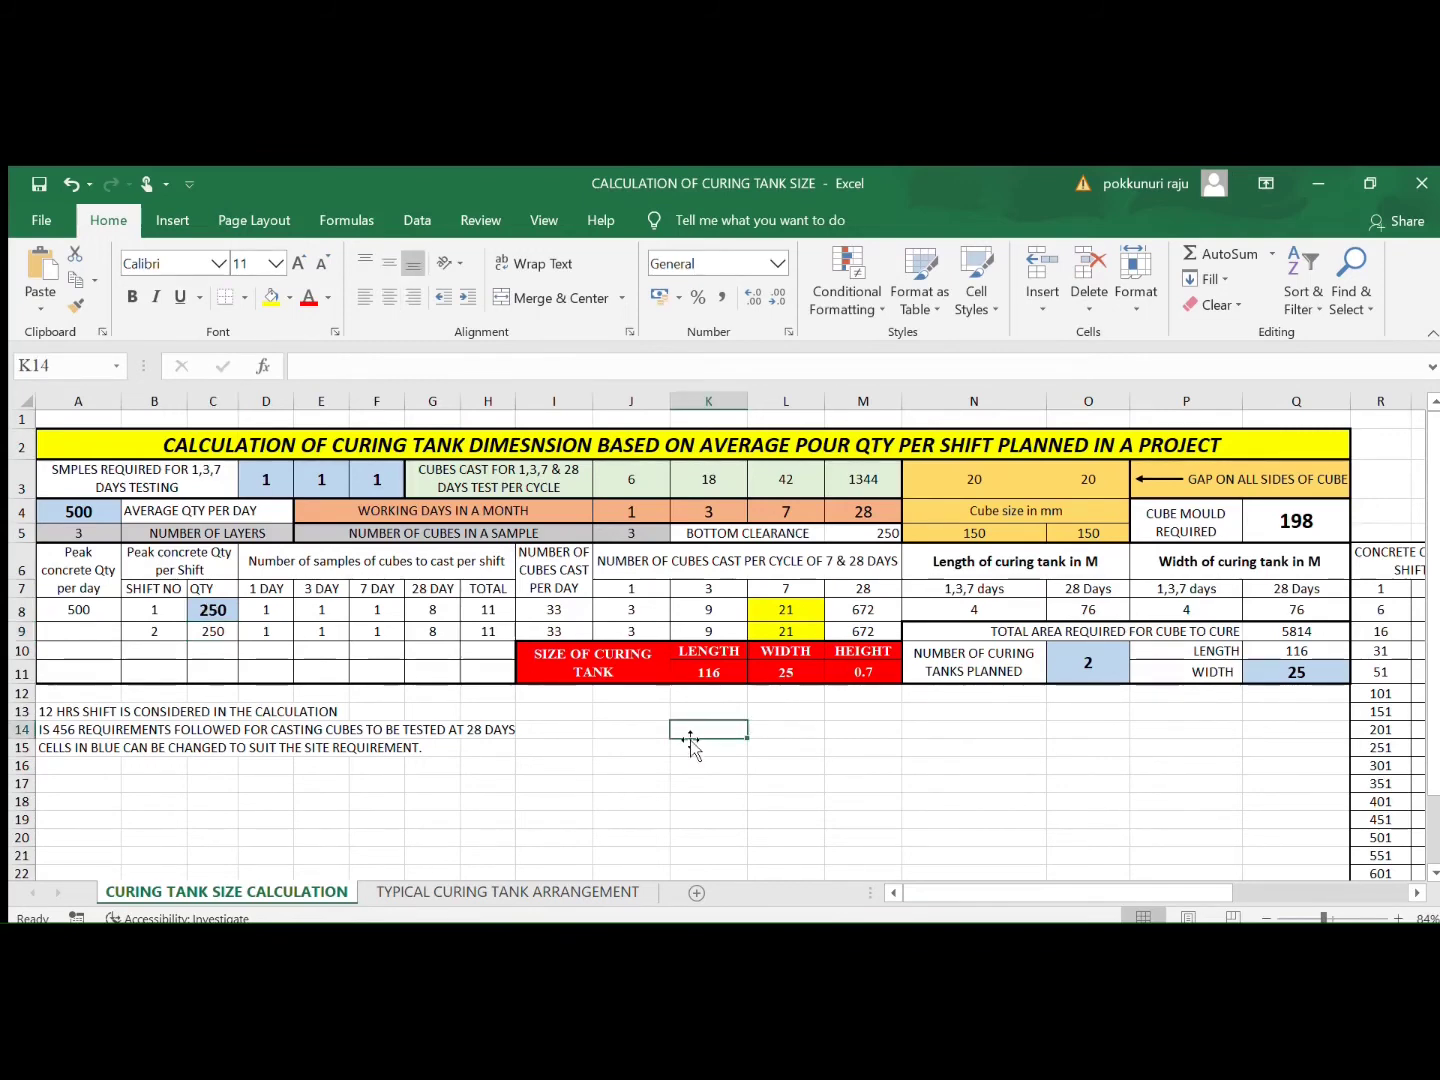
Step: Set the number of curing tanks planned to 3, then to 4
{"action": "left_click", "coordinate": [1078, 649]}
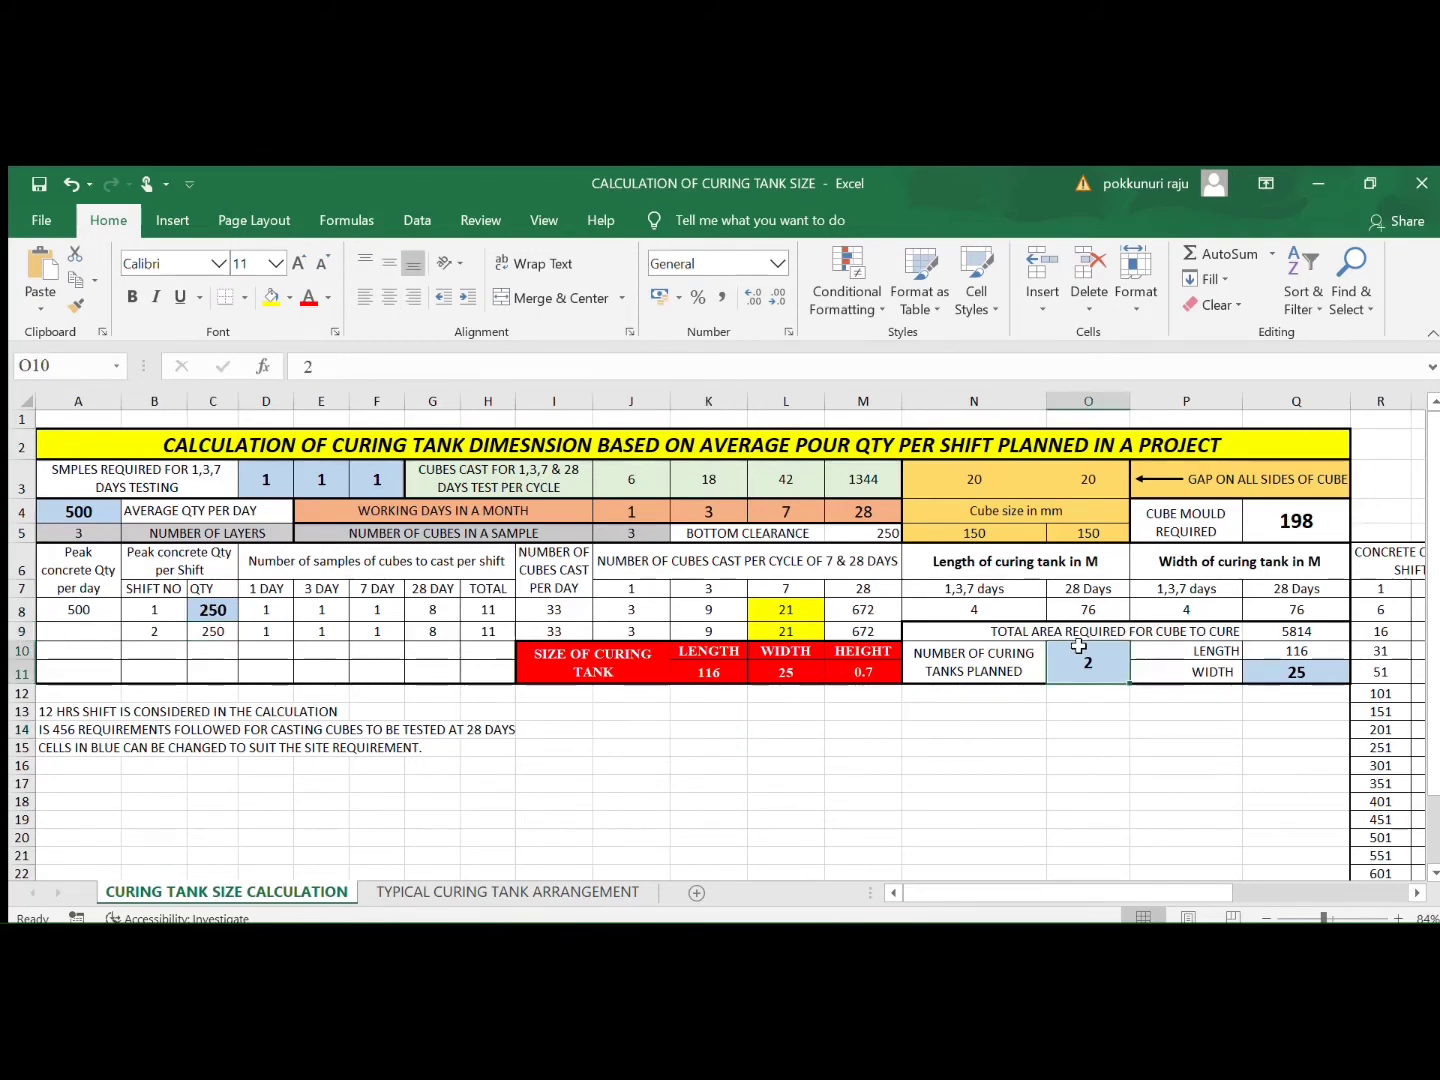
{"action": "type", "text": "3"}
{"action": "key", "text": "Return"}
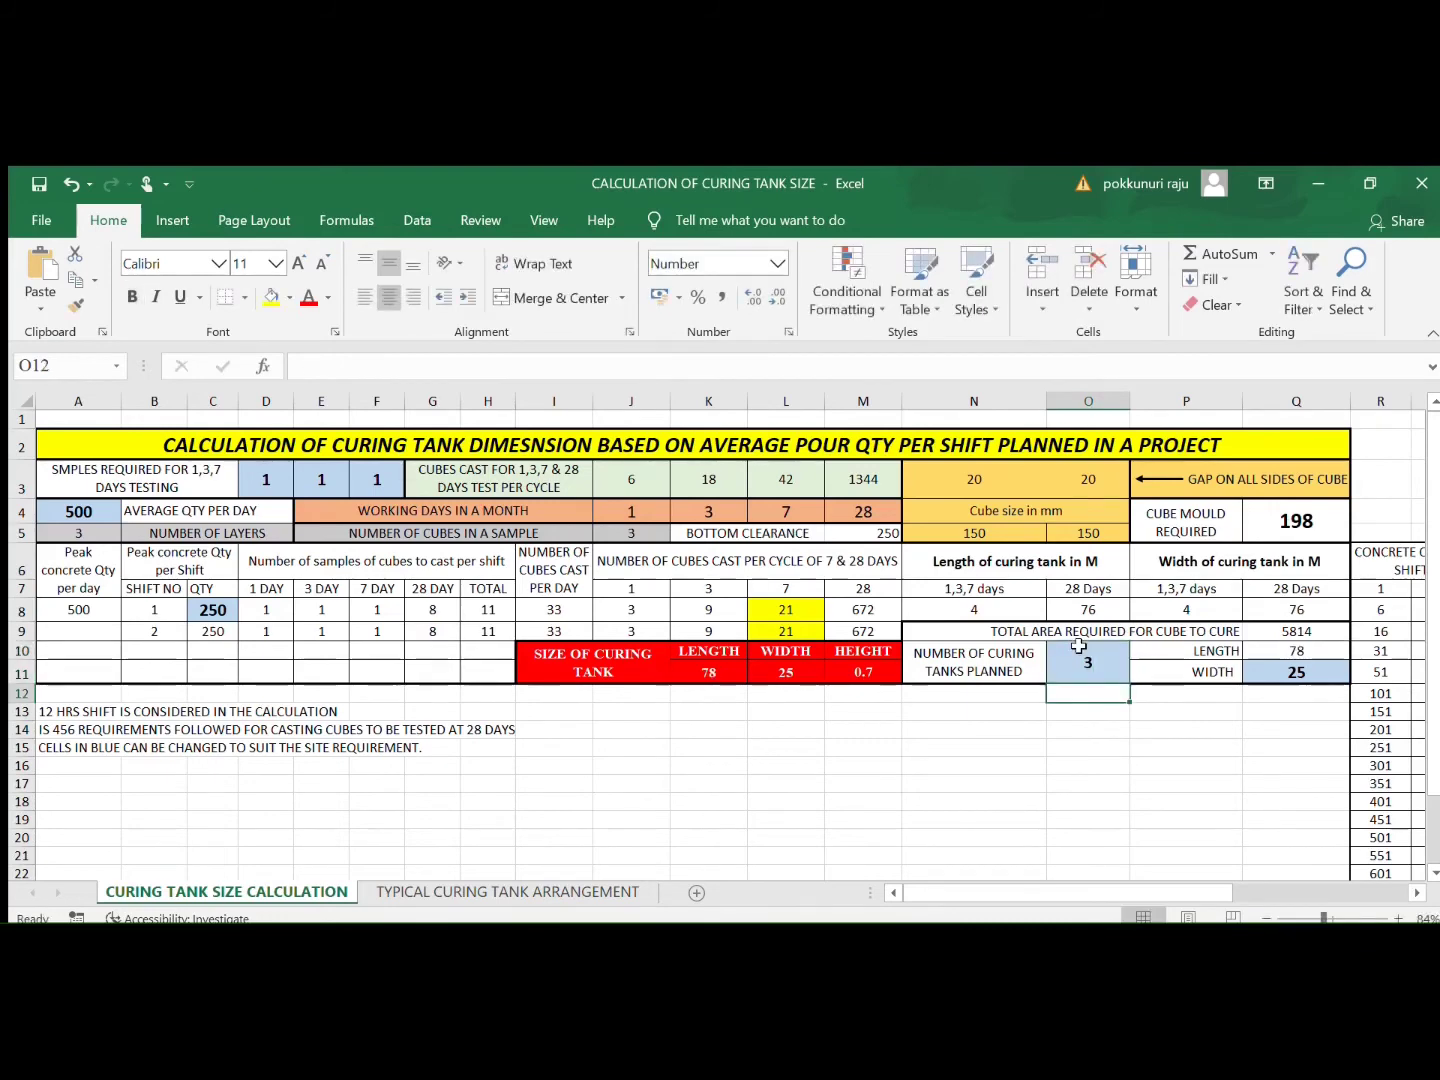
{"action": "left_click", "coordinate": [1078, 648]}
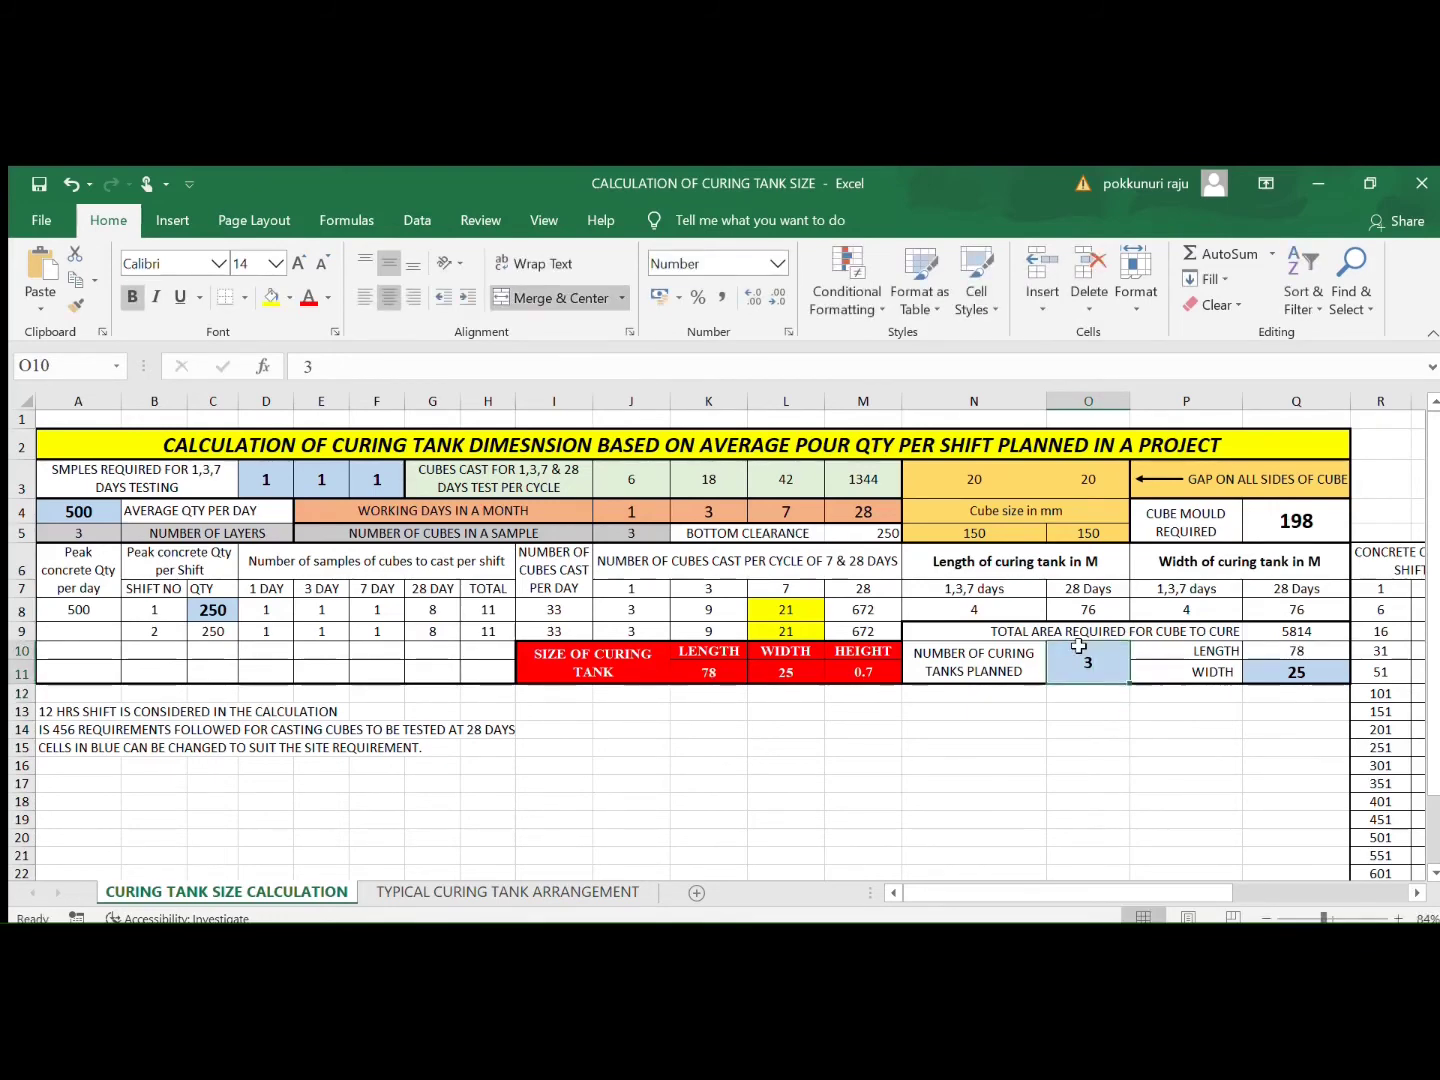
{"action": "type", "text": "4"}
{"action": "key", "text": "Return"}
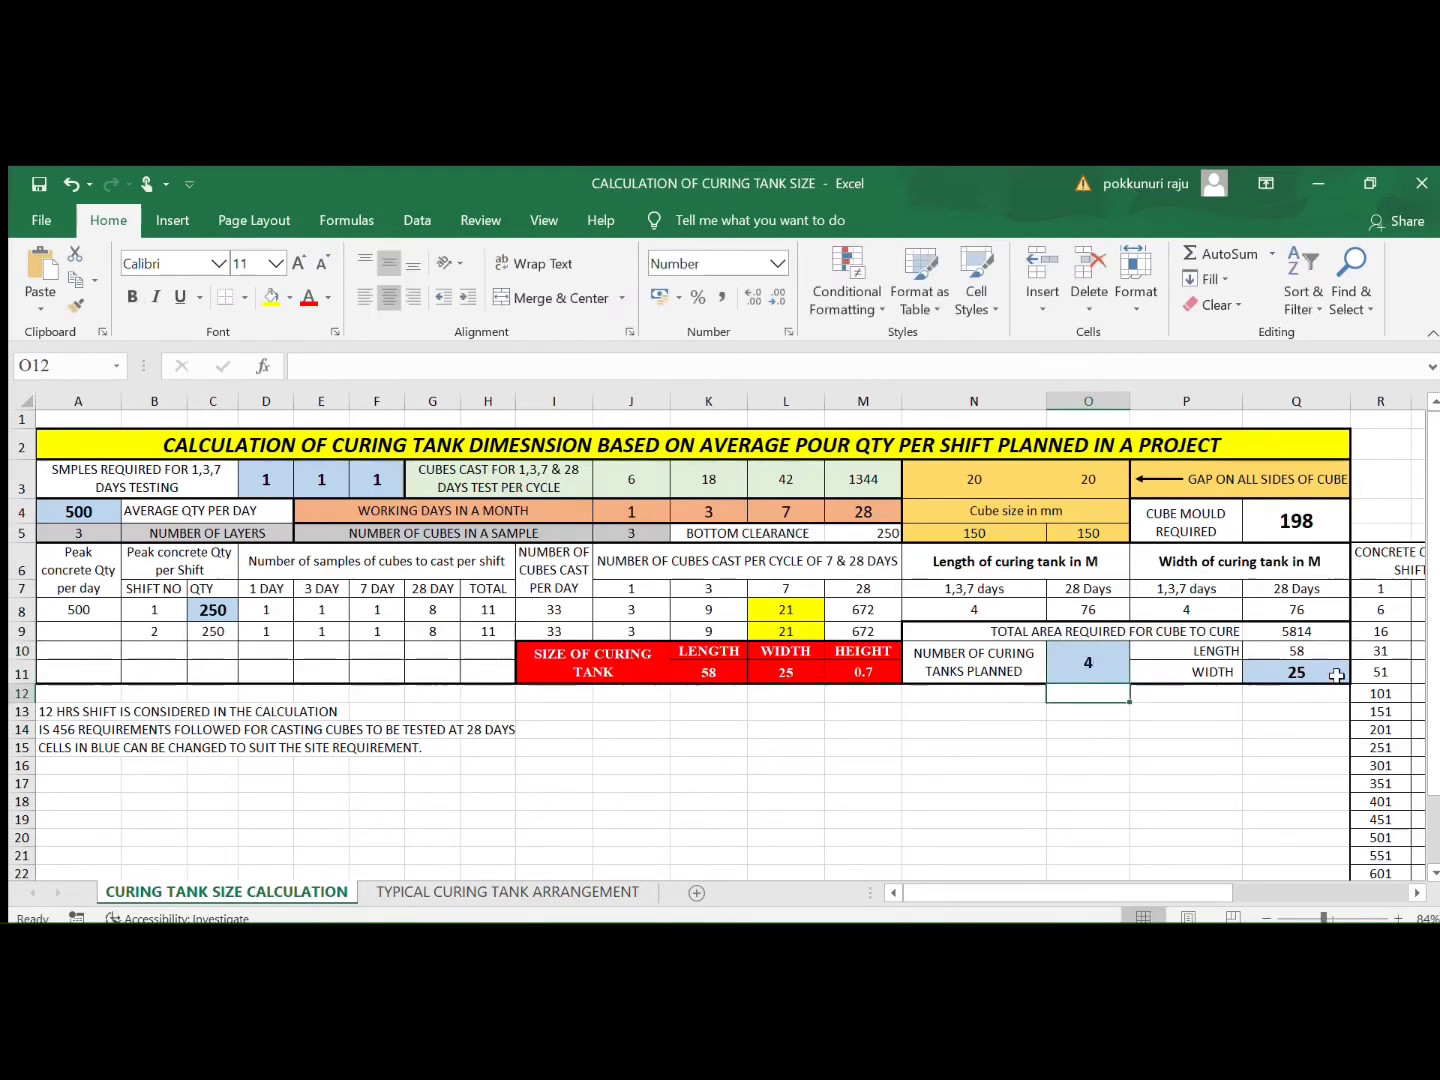
{"action": "left_click", "coordinate": [1271, 707]}
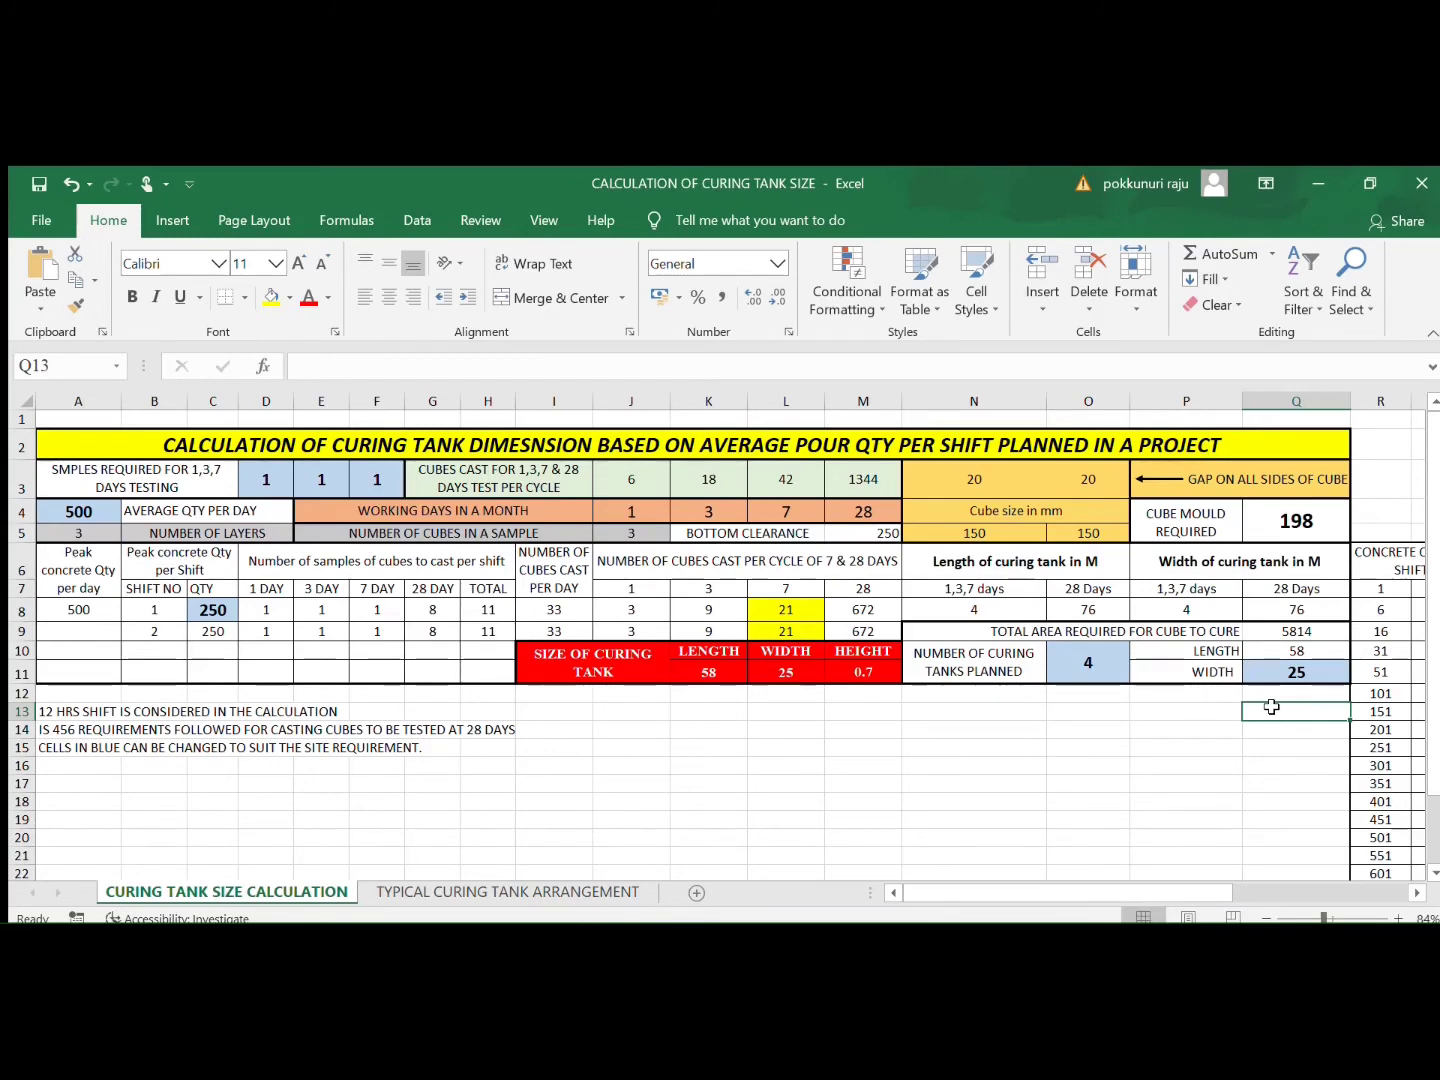
{"action": "left_click", "coordinate": [1095, 658]}
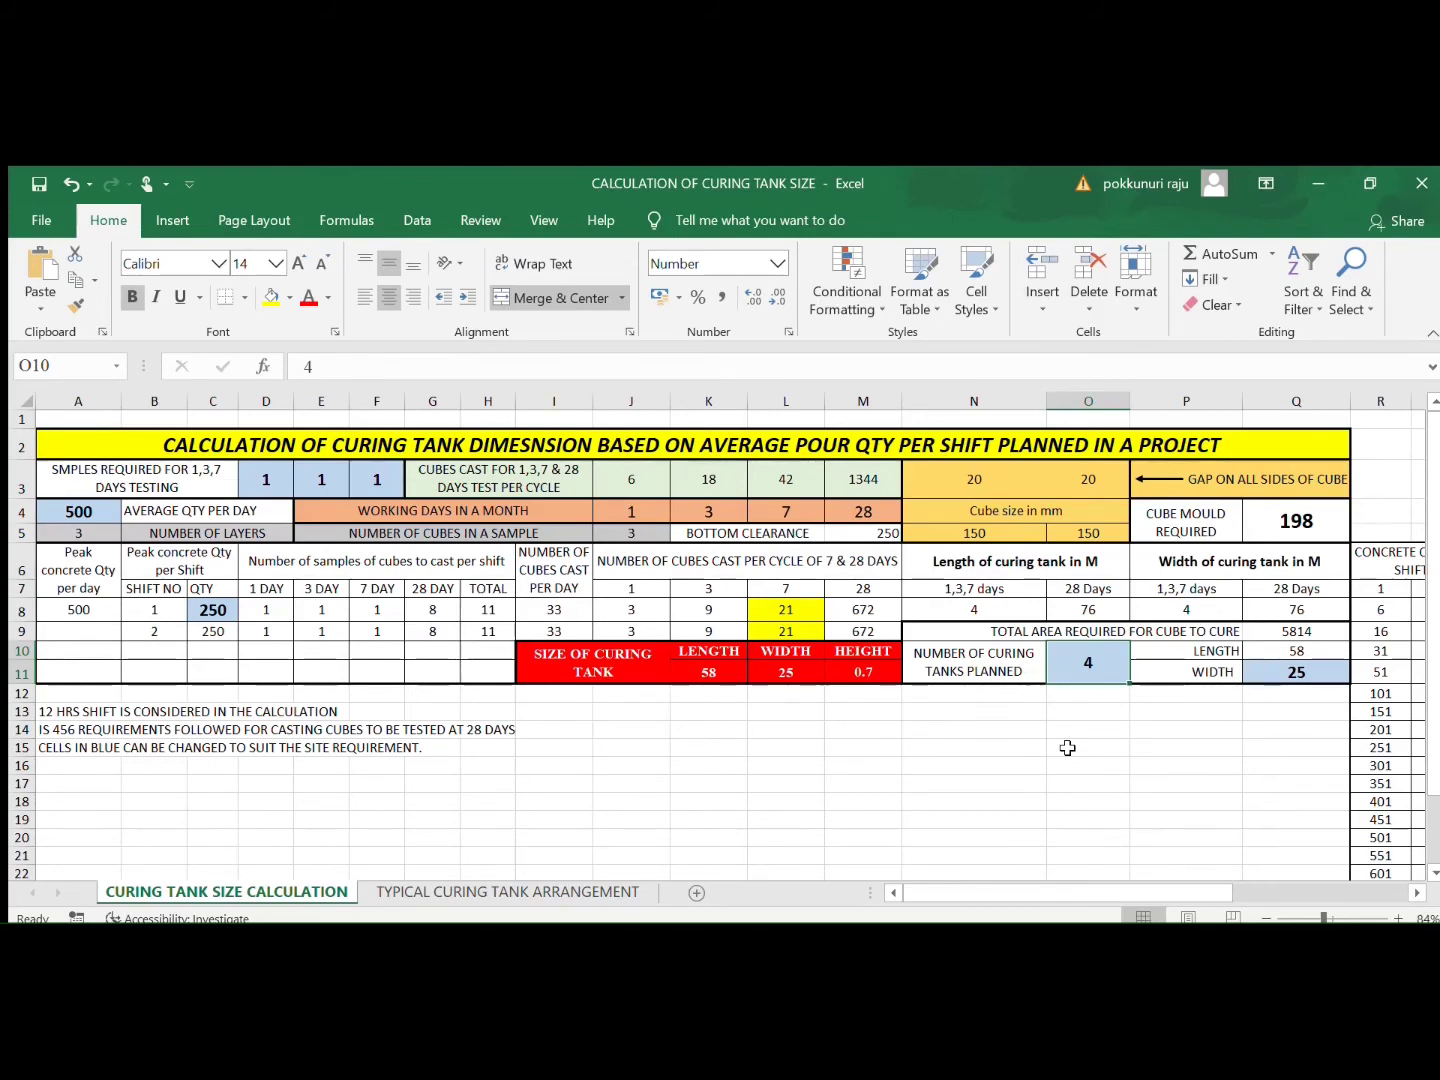
{"action": "left_click", "coordinate": [83, 505]}
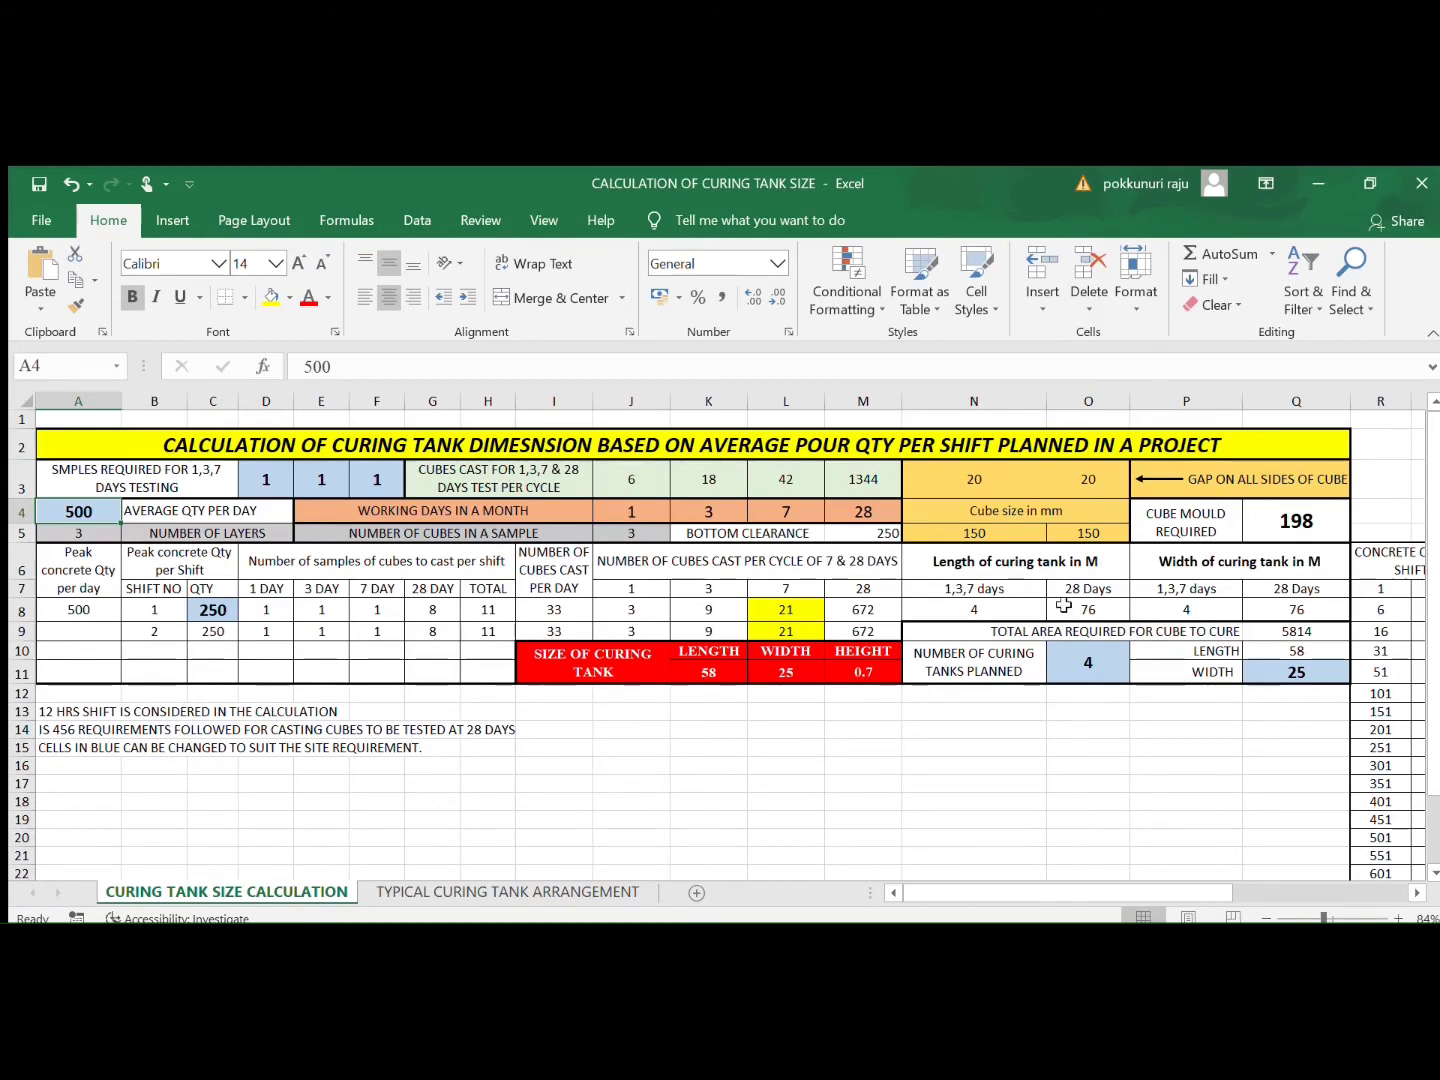
Step: Shade the cubes-cast-per-day heading and values in I6:I9 green instead of yellow
{"action": "left_click", "coordinate": [1269, 522]}
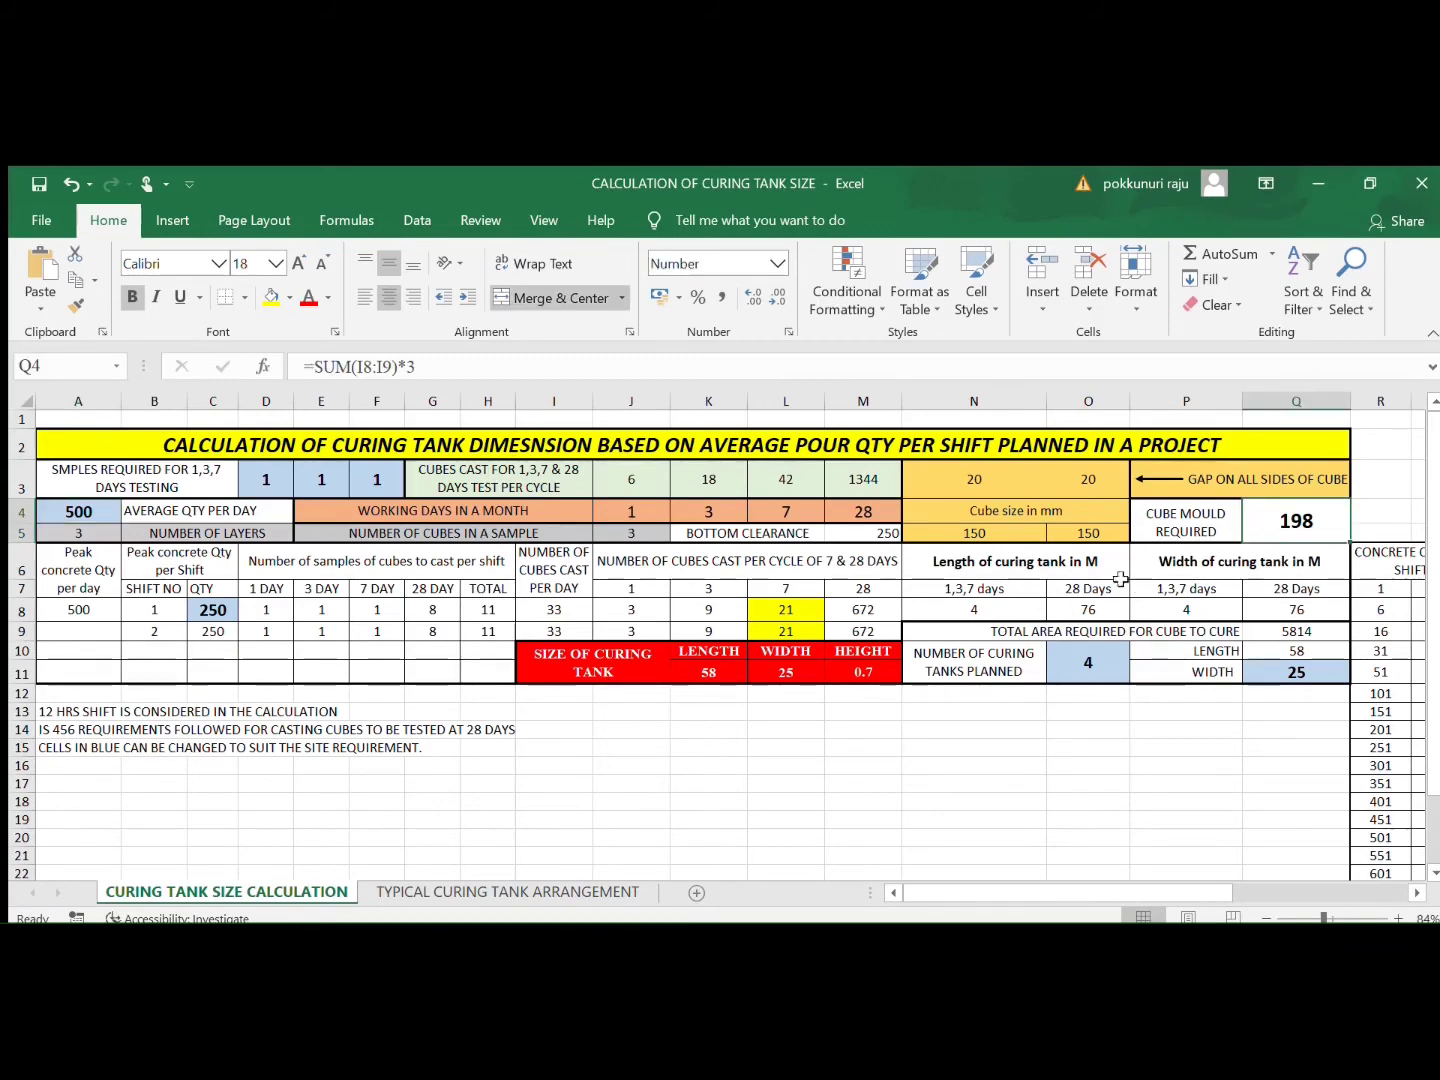
{"action": "left_click", "coordinate": [565, 570]}
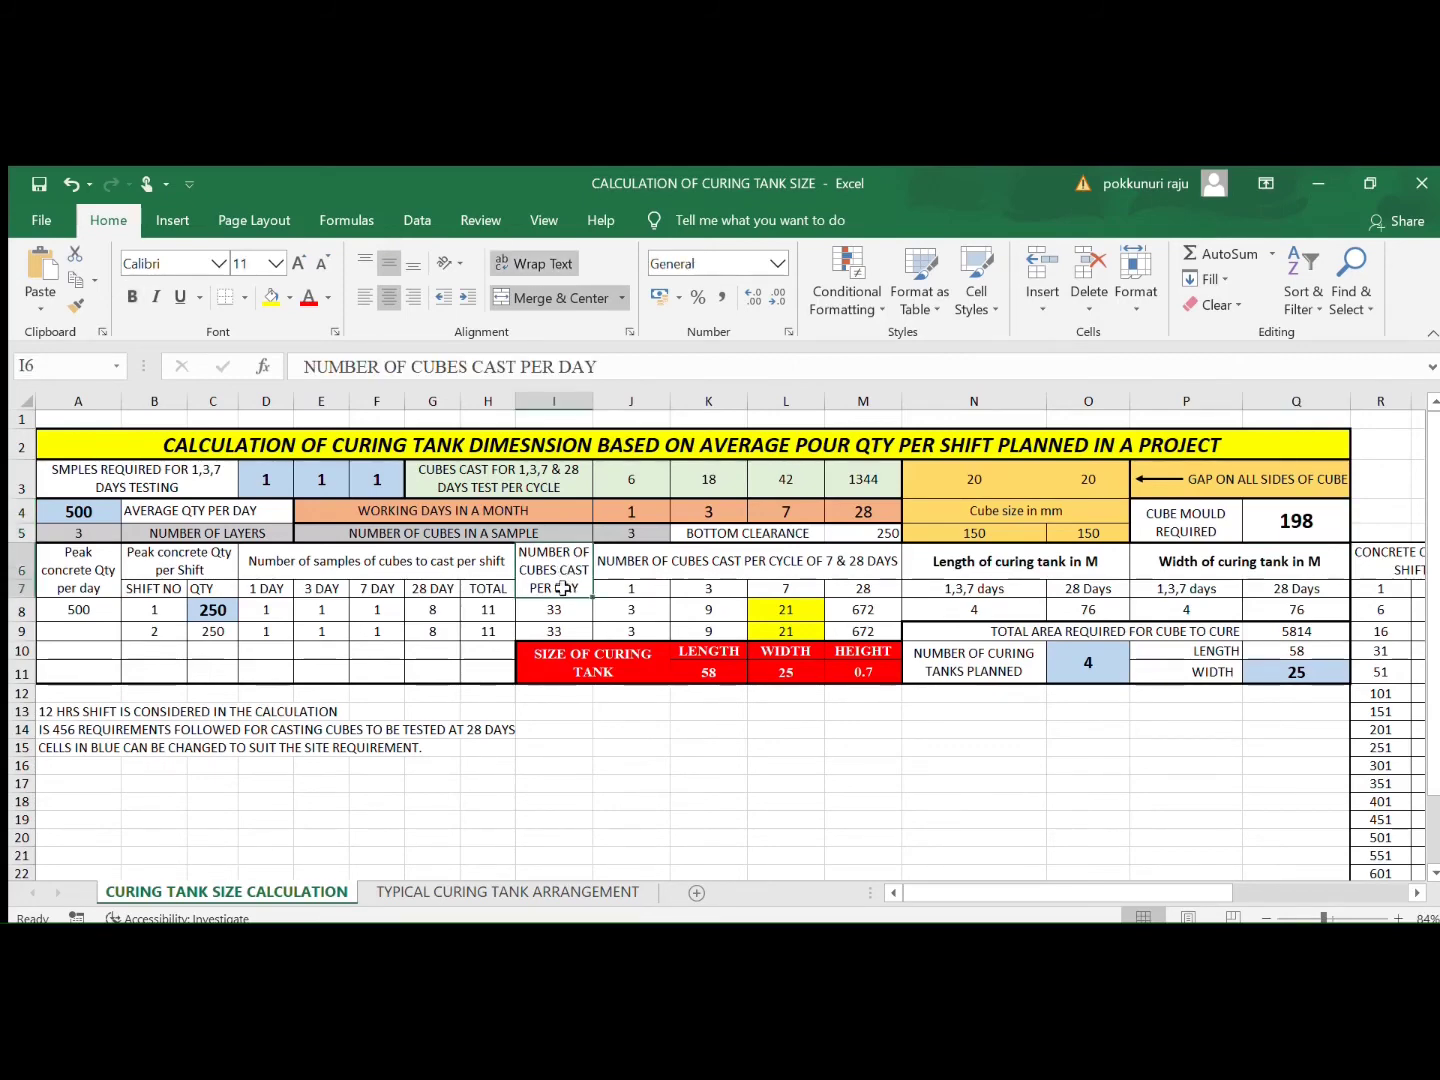
{"action": "left_click_drag", "start_coordinate": [563, 588], "coordinate": [556, 632]}
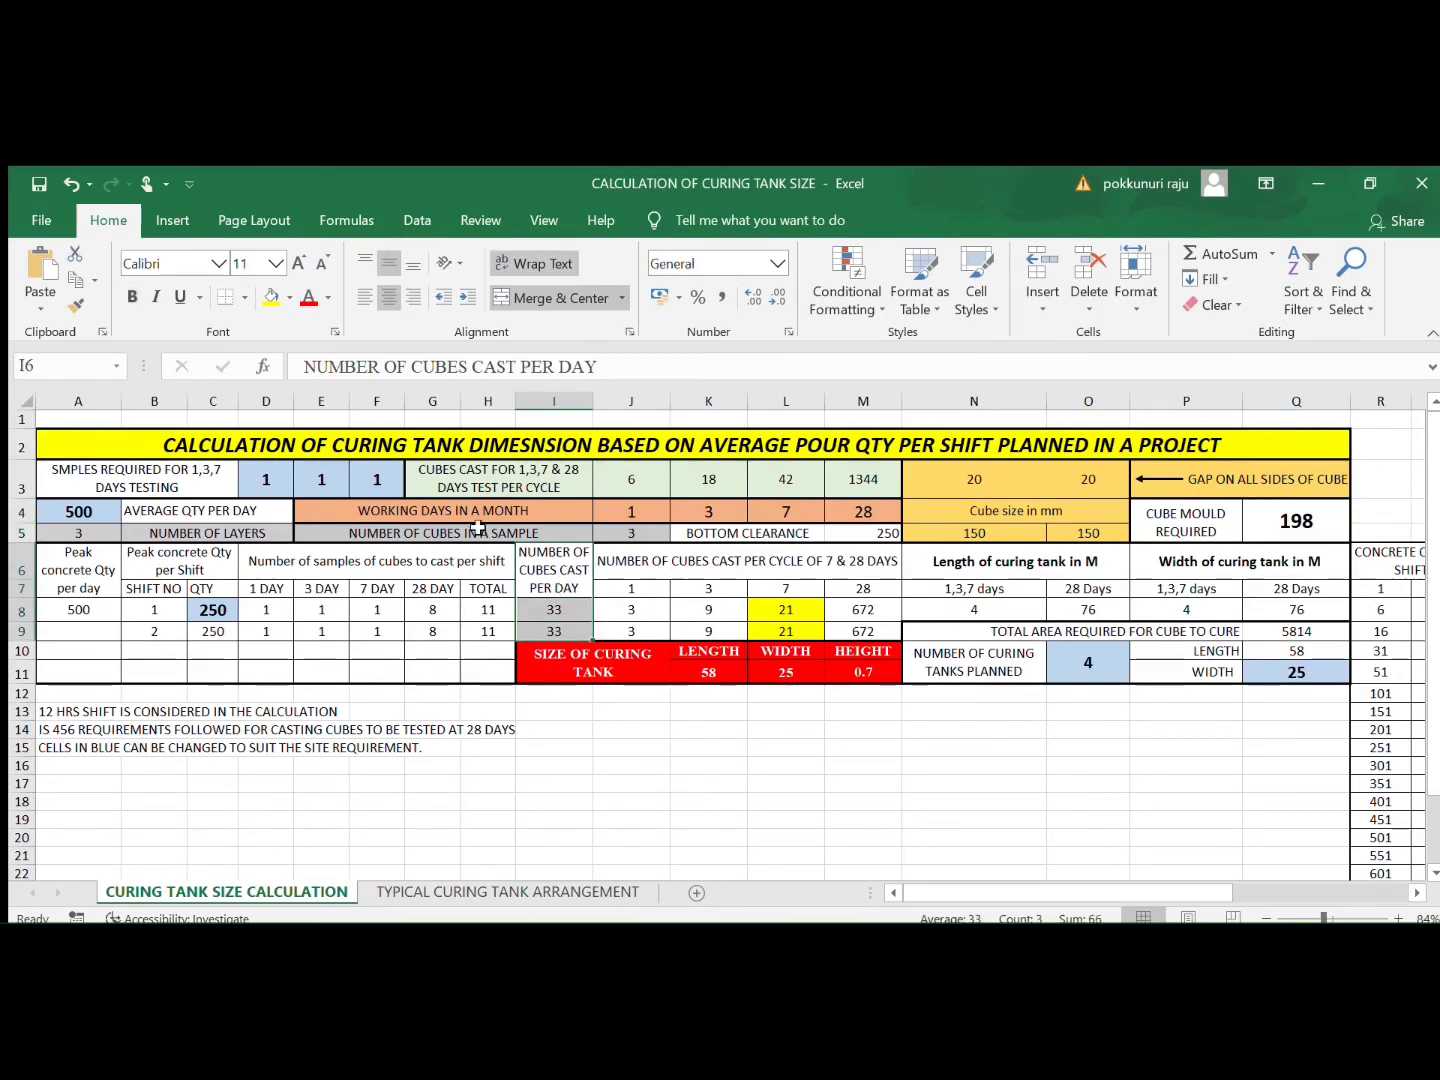
{"action": "left_click", "coordinate": [268, 297]}
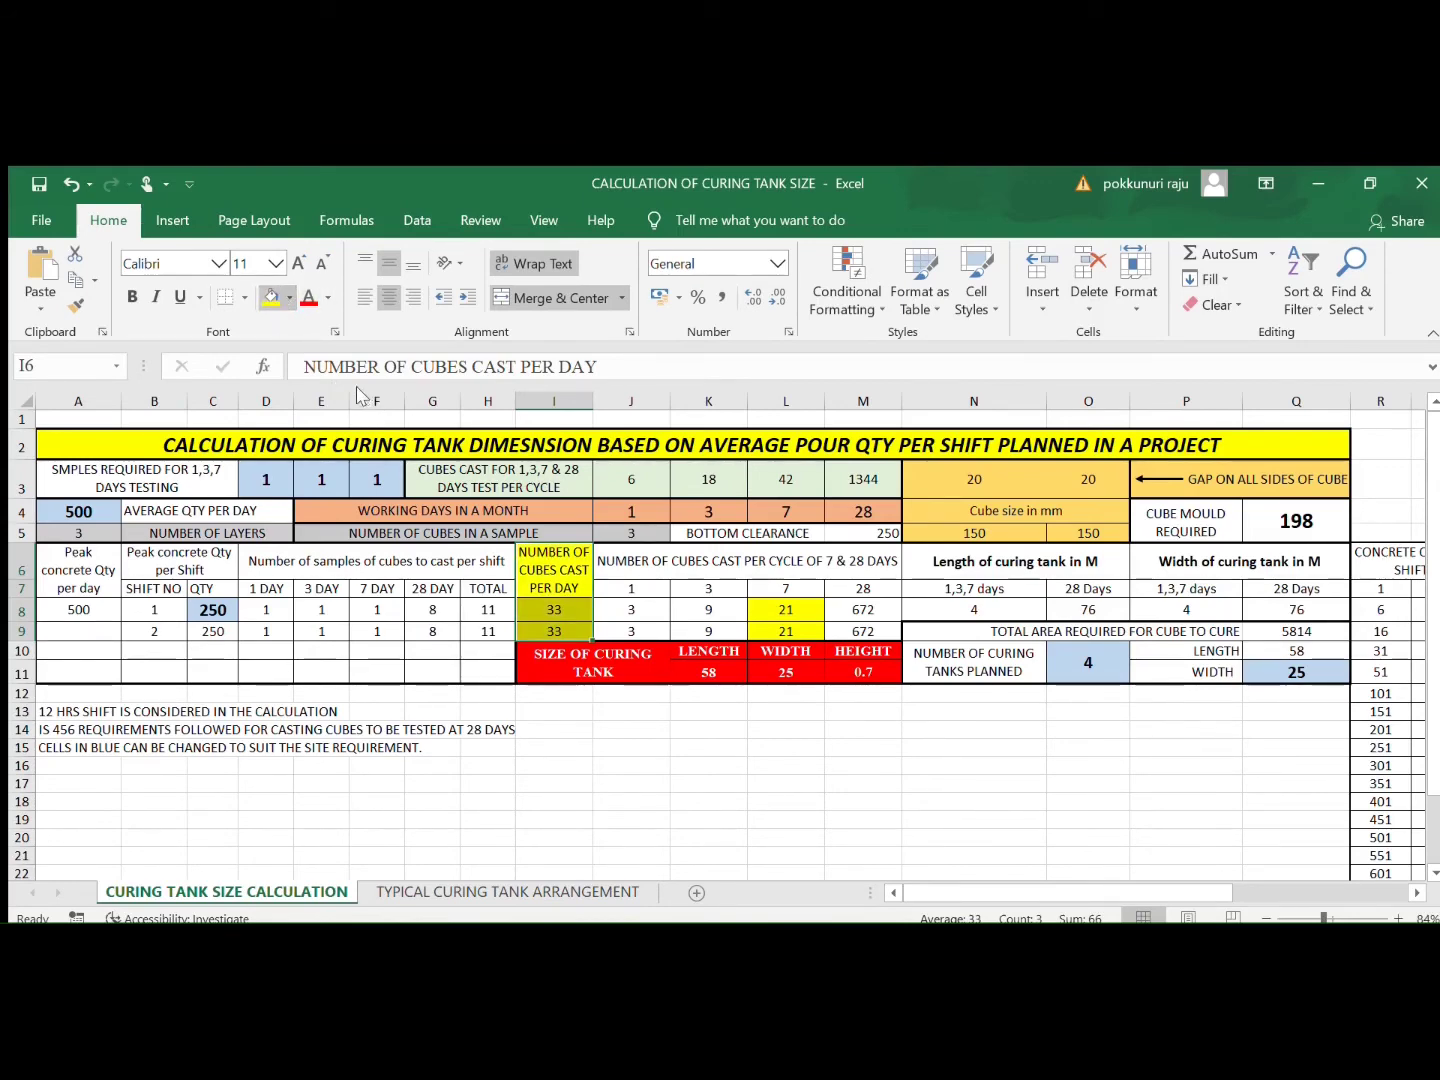
{"action": "key", "text": "ctrl+z"}
{"action": "key", "text": "ctrl+z"}
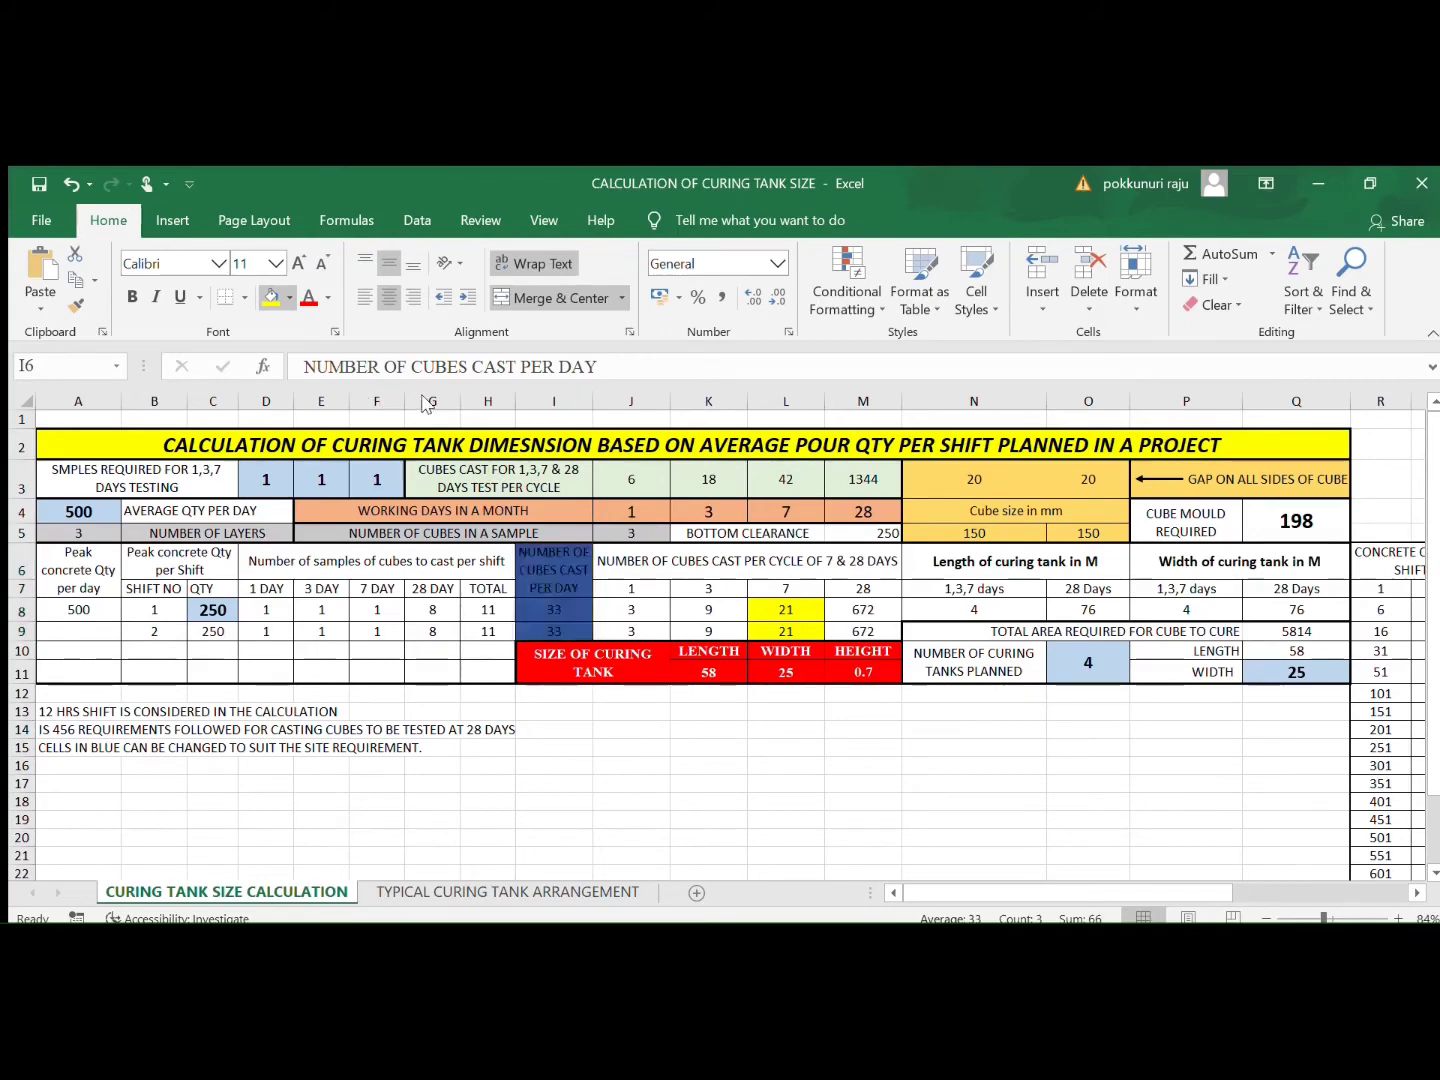
{"action": "key", "text": "ctrl+y"}
{"action": "key", "text": "ctrl+z"}
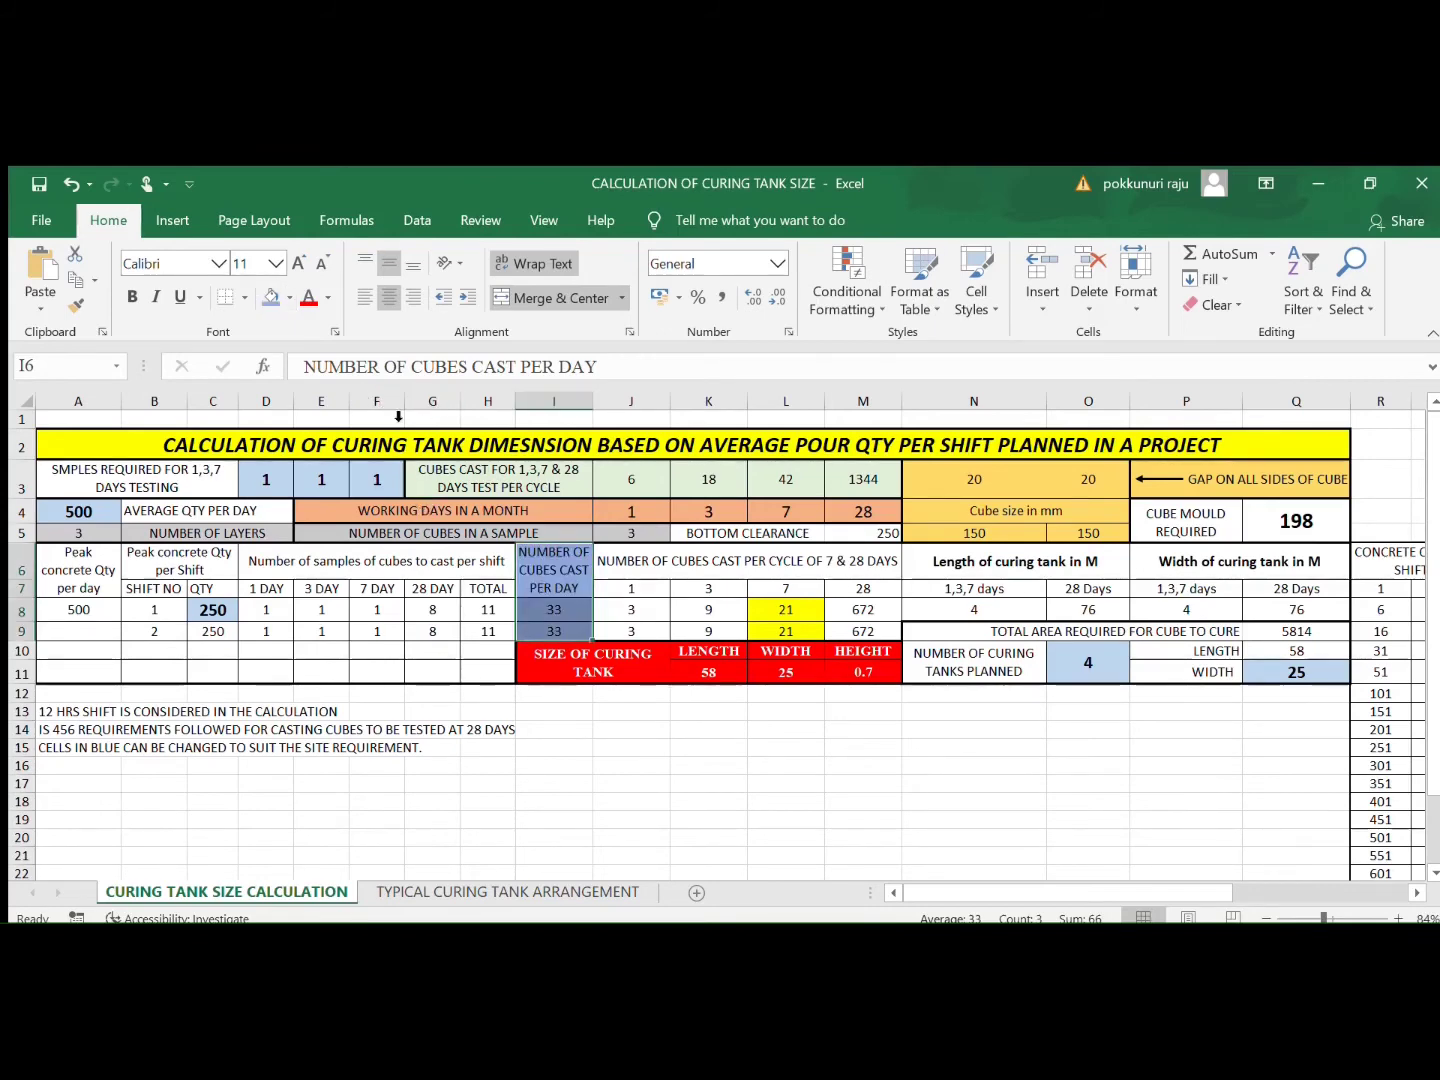
{"action": "left_click", "coordinate": [284, 300]}
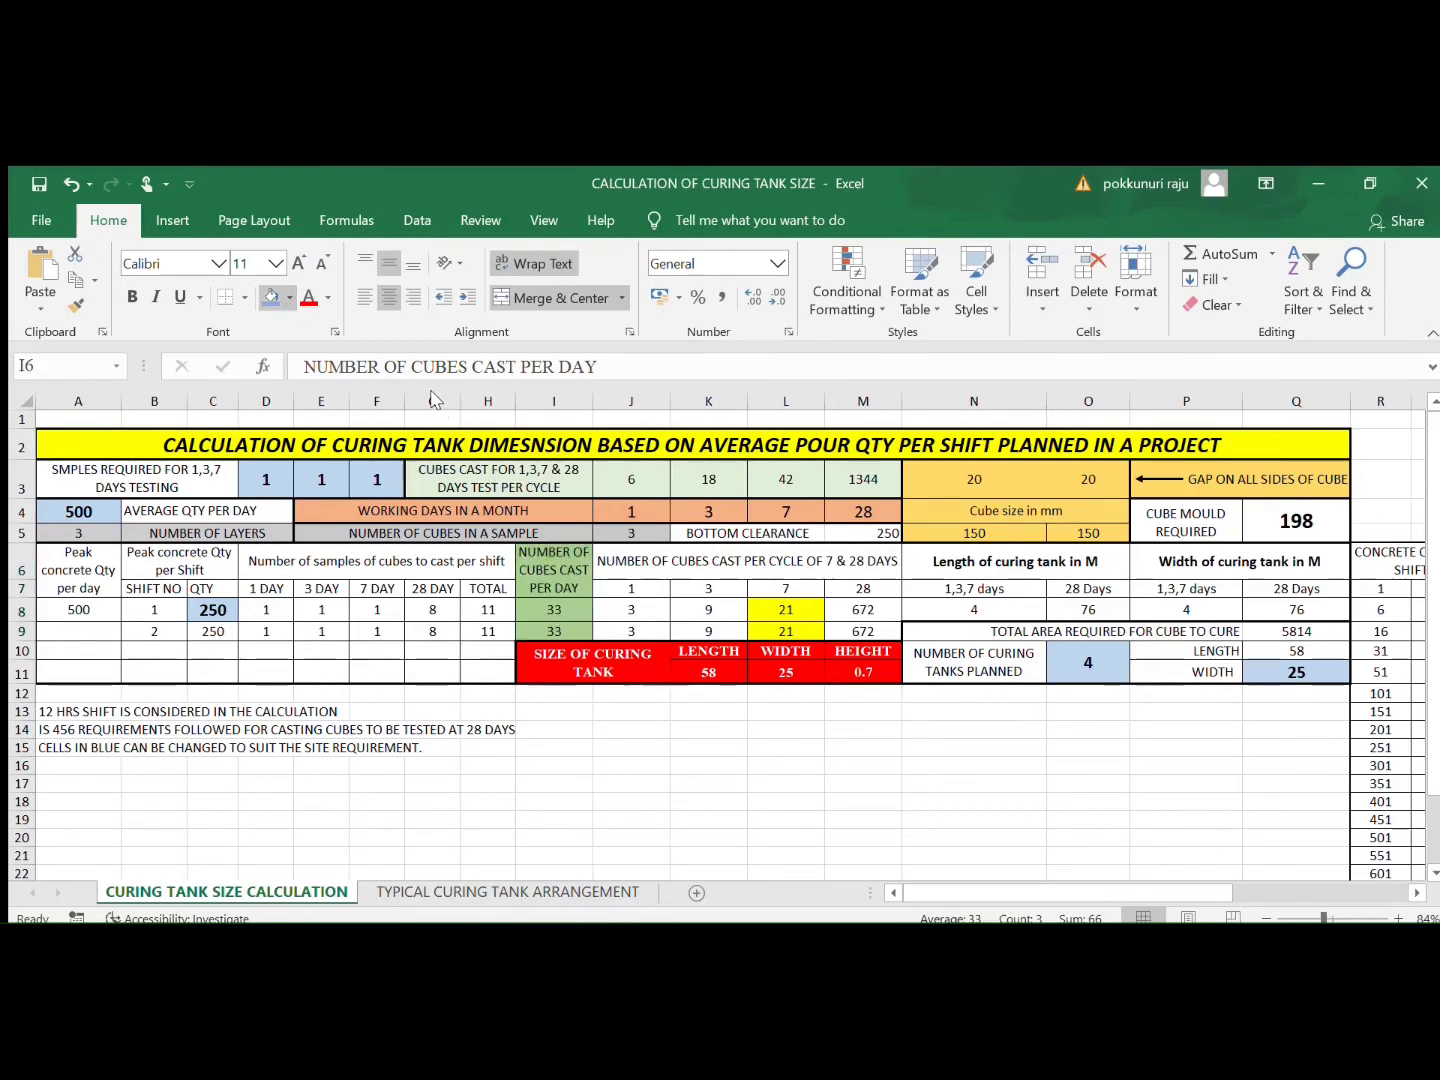
{"action": "left_click", "coordinate": [502, 729]}
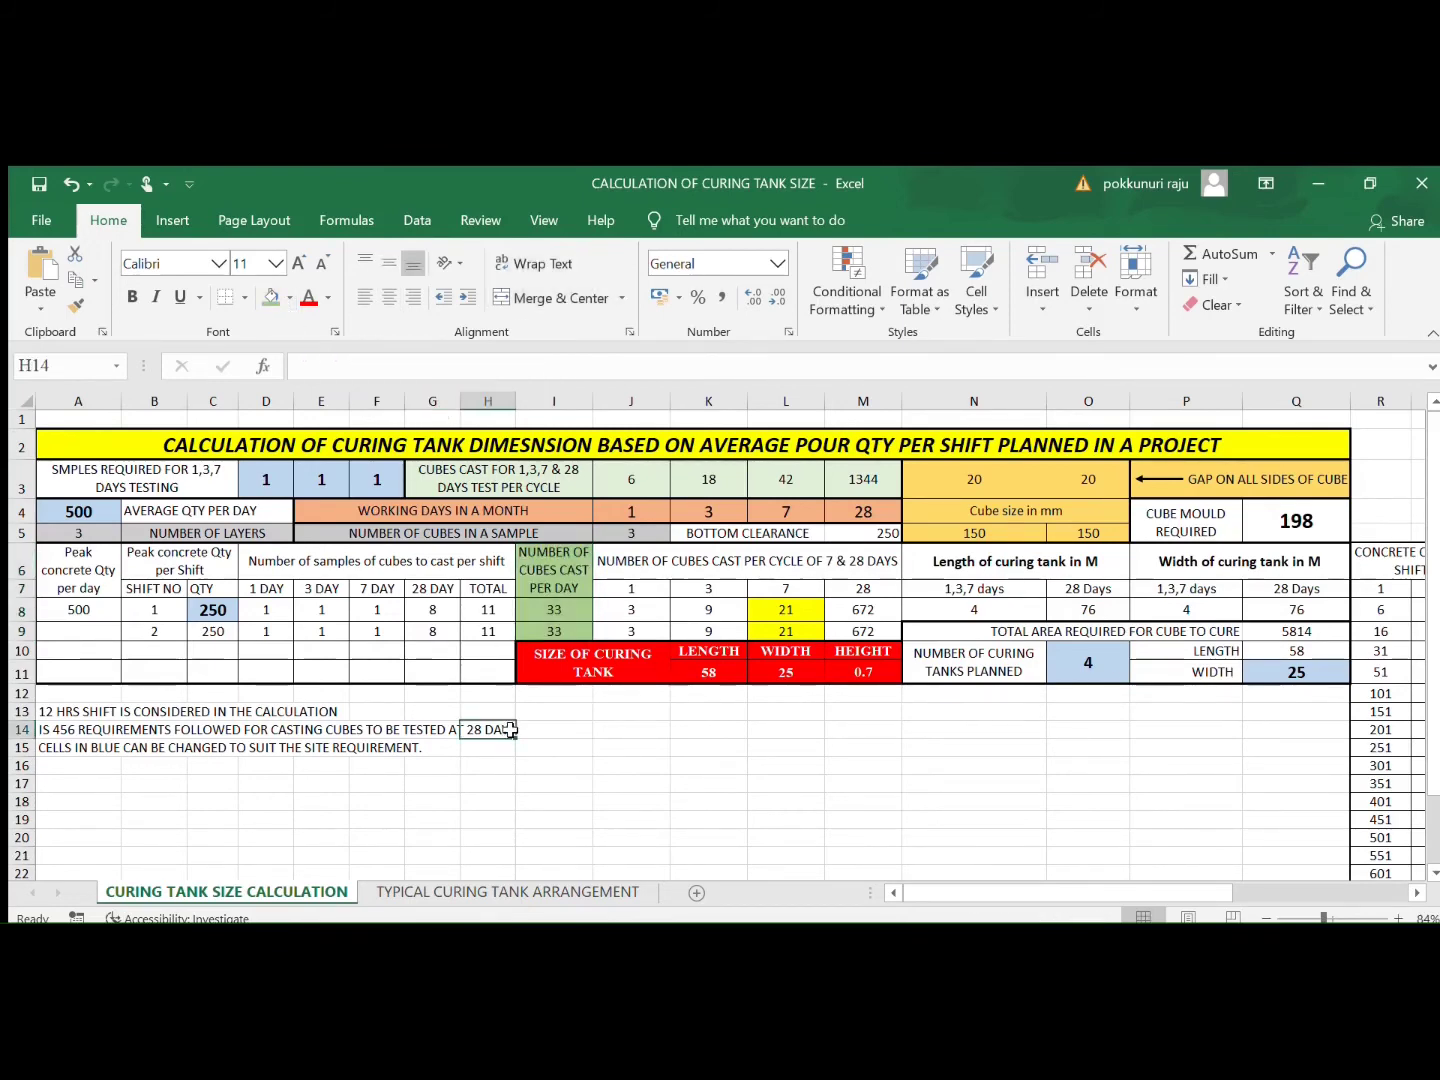
Step: Inspect the cubes-cast heading, the row 8–9 formulas and the cube mould formula in Q4
{"action": "left_click", "coordinate": [557, 570]}
{"action": "key", "text": "Down"}
{"action": "key", "text": "Down"}
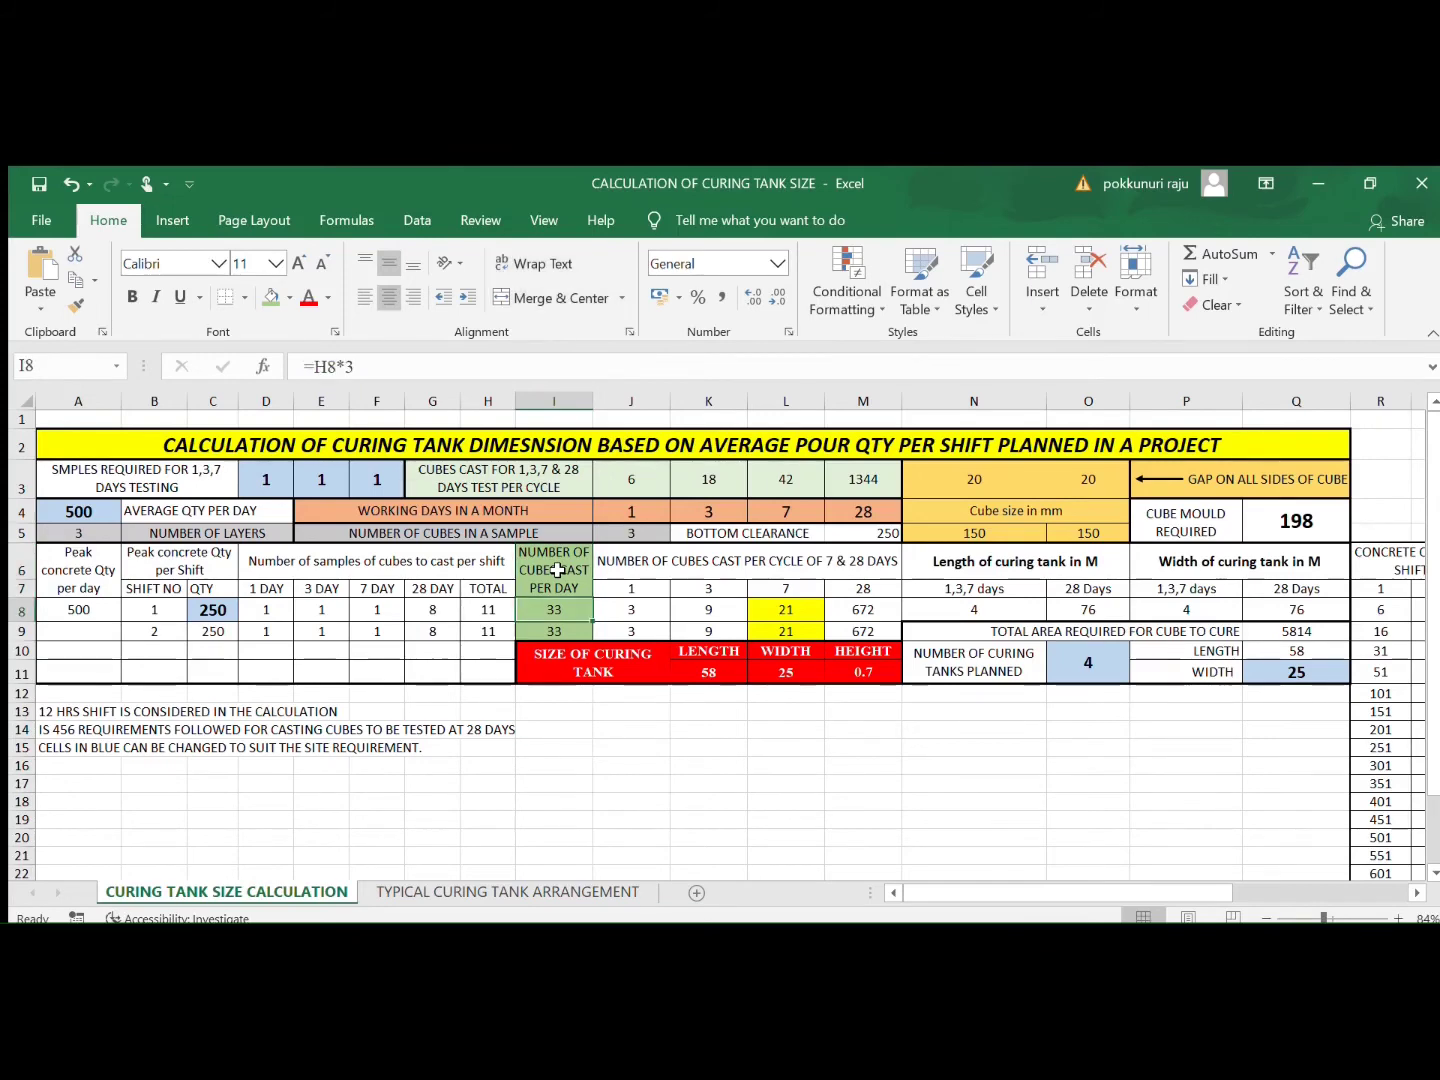
{"action": "key", "text": "Down"}
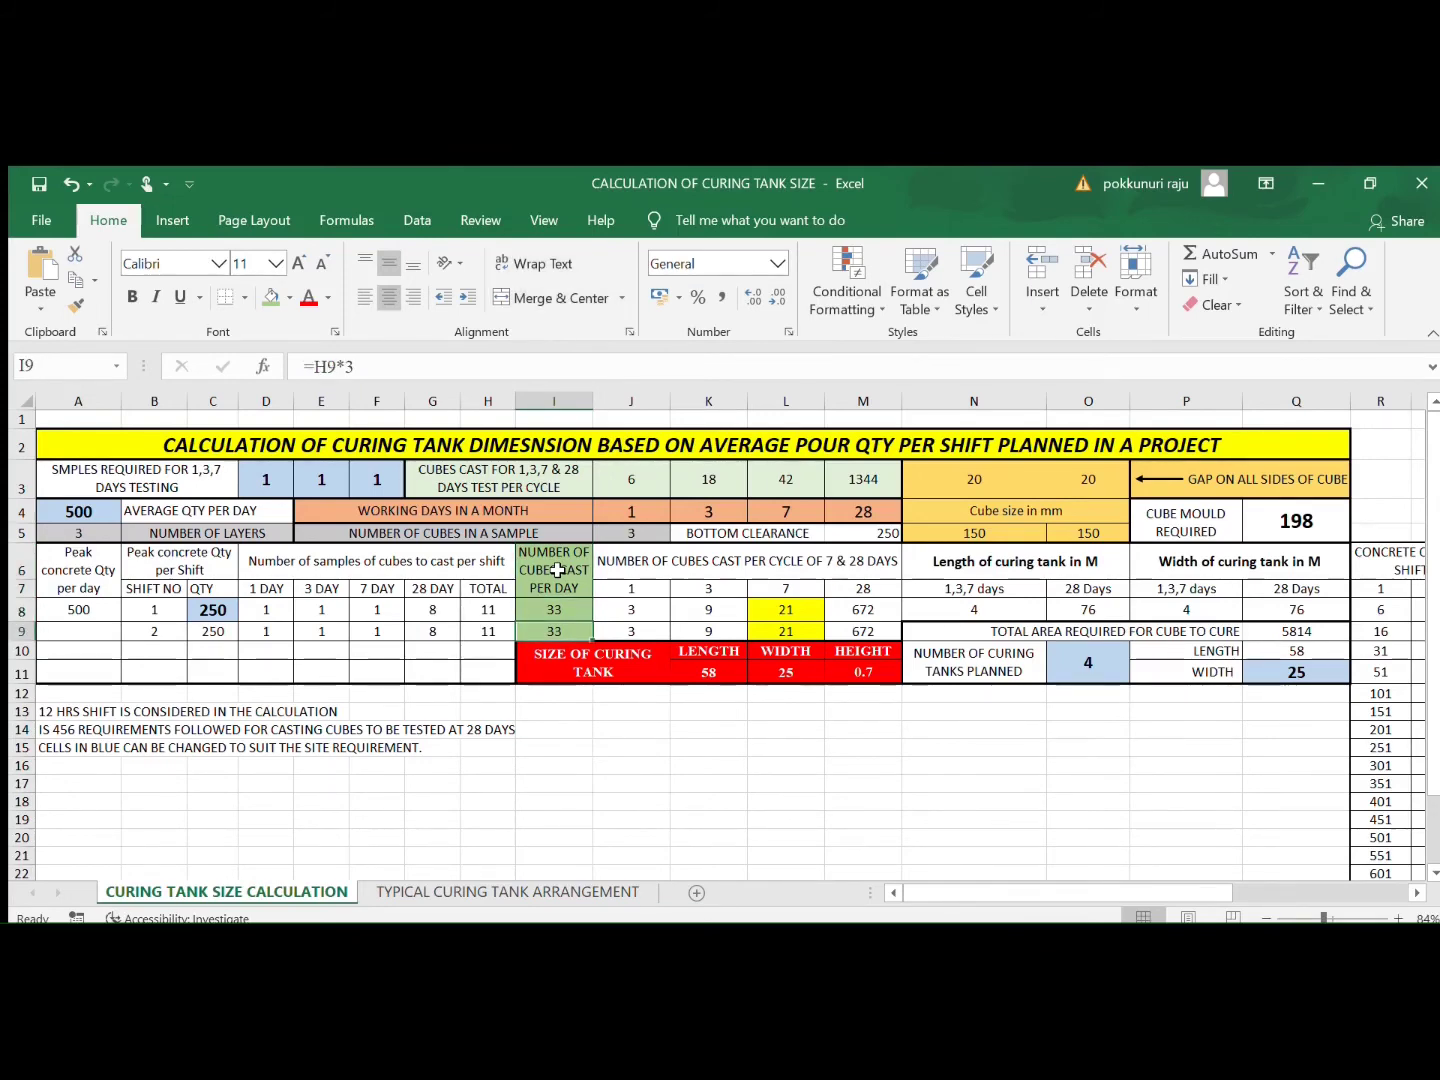
{"action": "left_click", "coordinate": [1265, 513]}
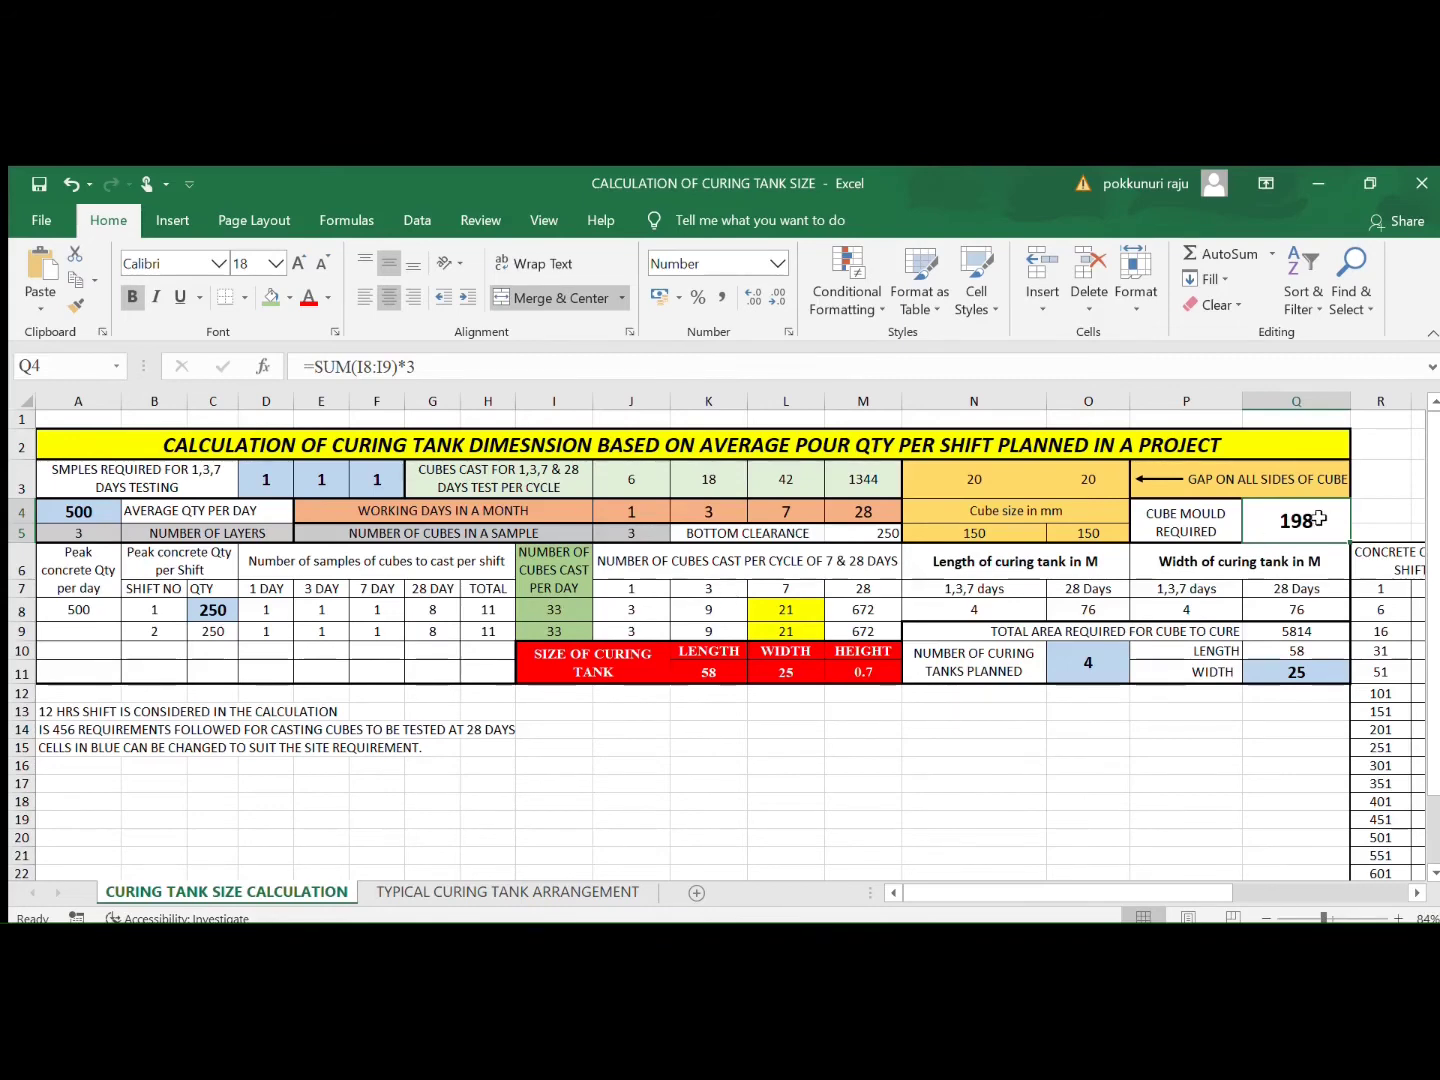
Step: Change the Q4 multiplier from 3 to 2.5 so cube moulds required drop to 165
{"action": "left_click", "coordinate": [620, 370]}
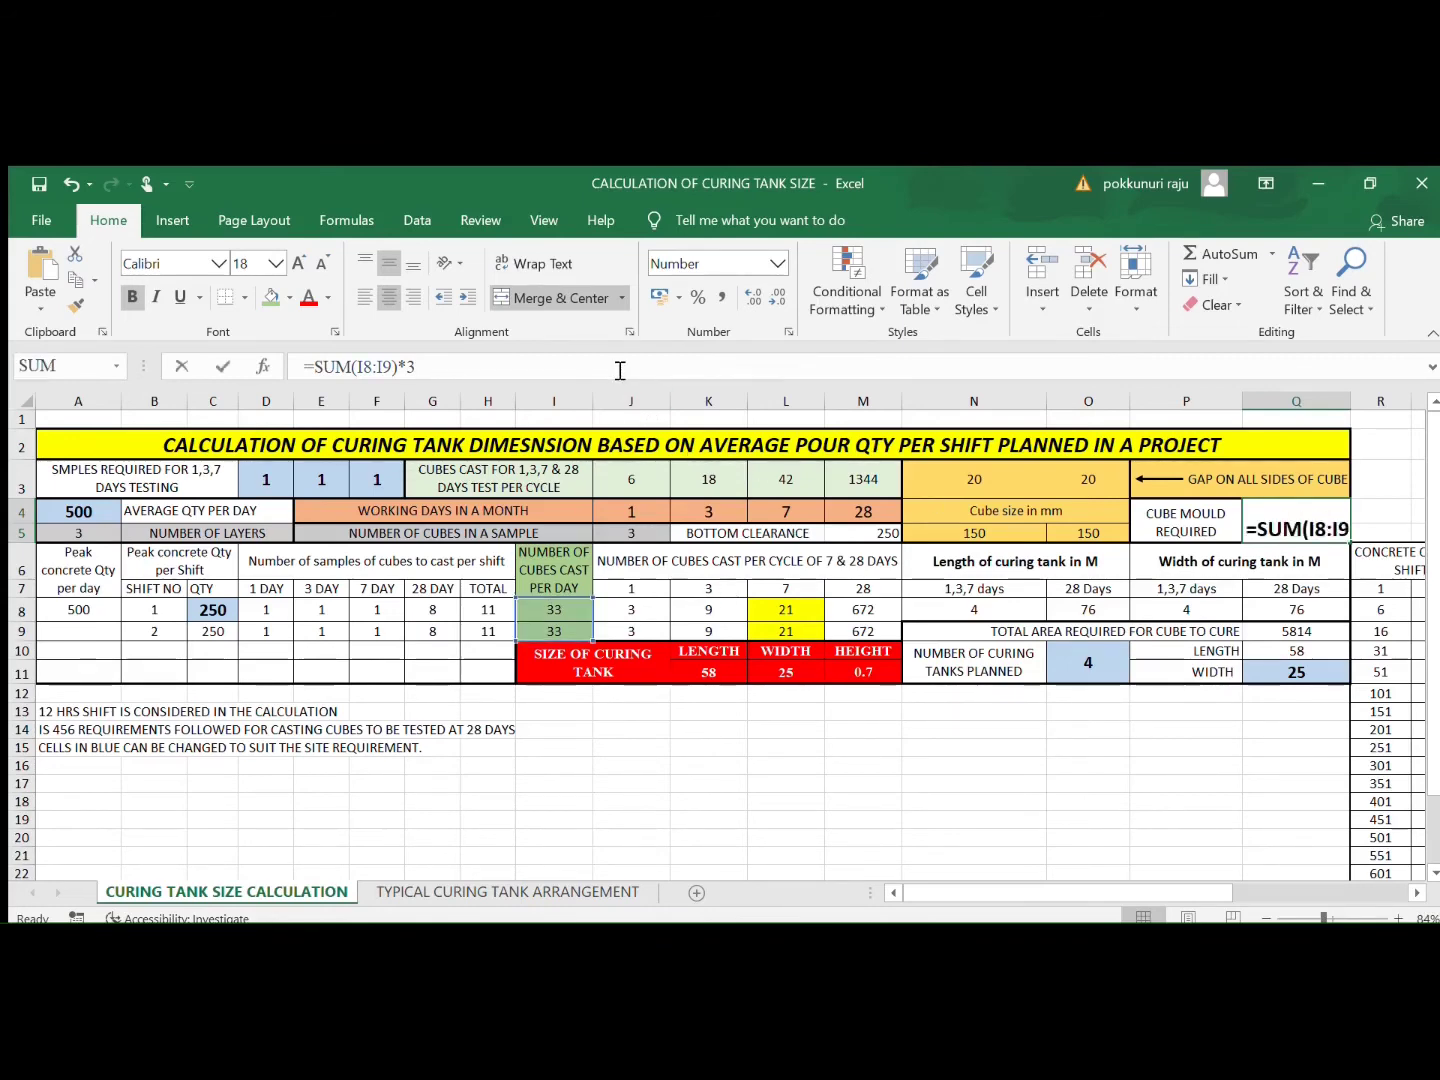
{"action": "key", "text": "BackSpace"}
{"action": "type", "text": "2.5"}
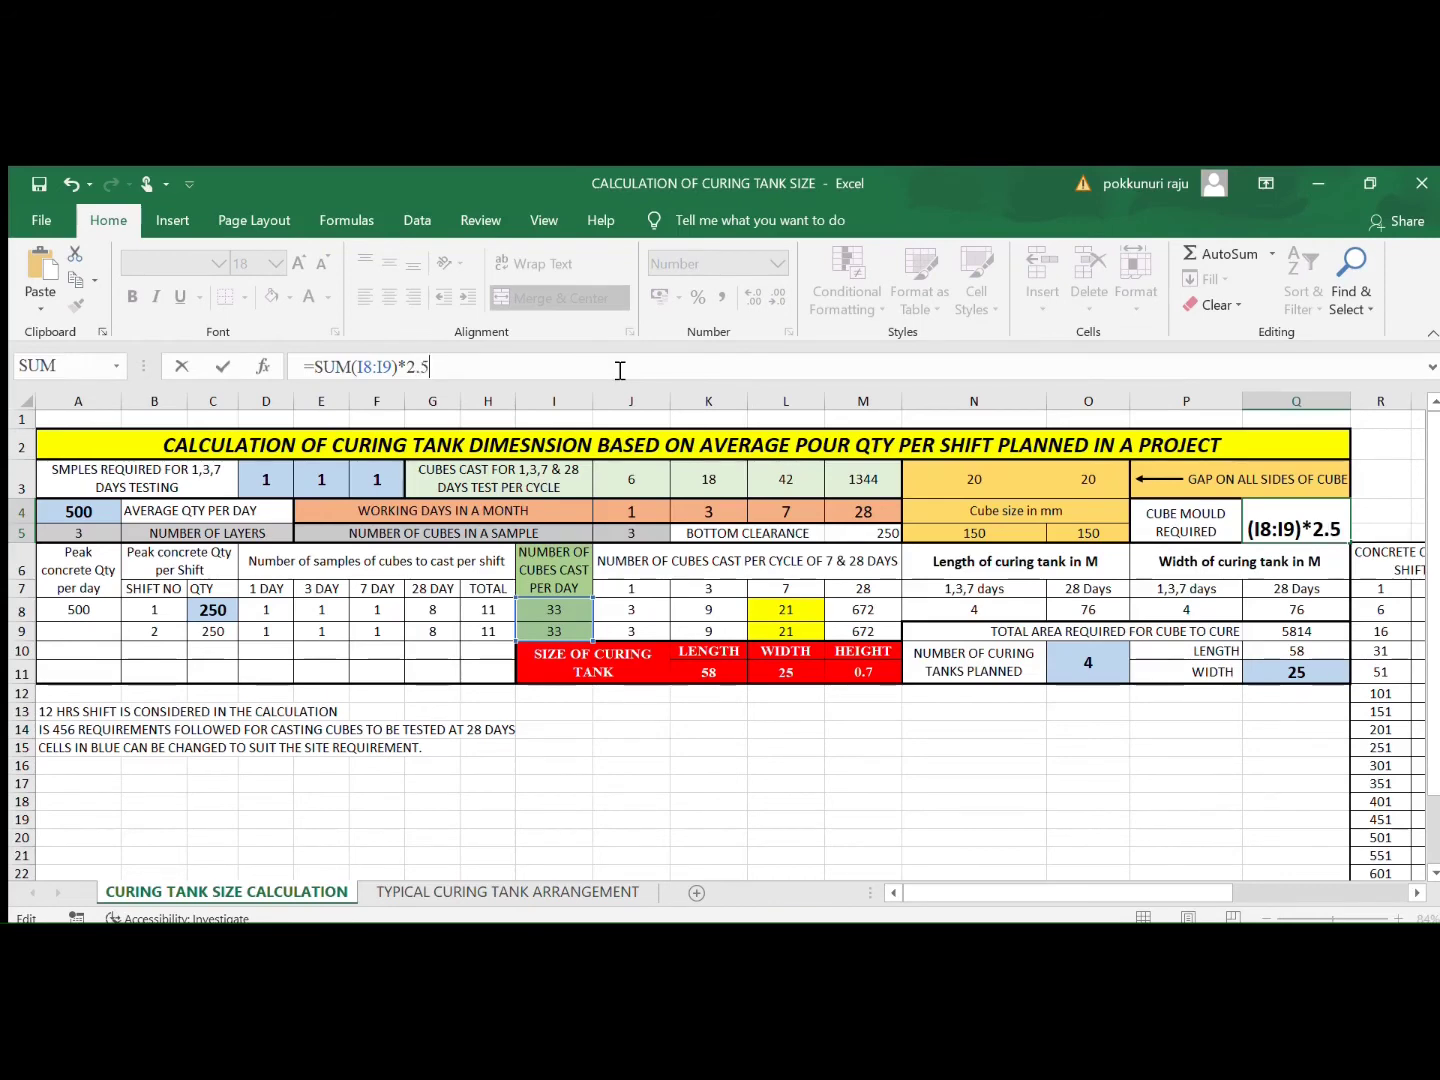
{"action": "key", "text": "Return"}
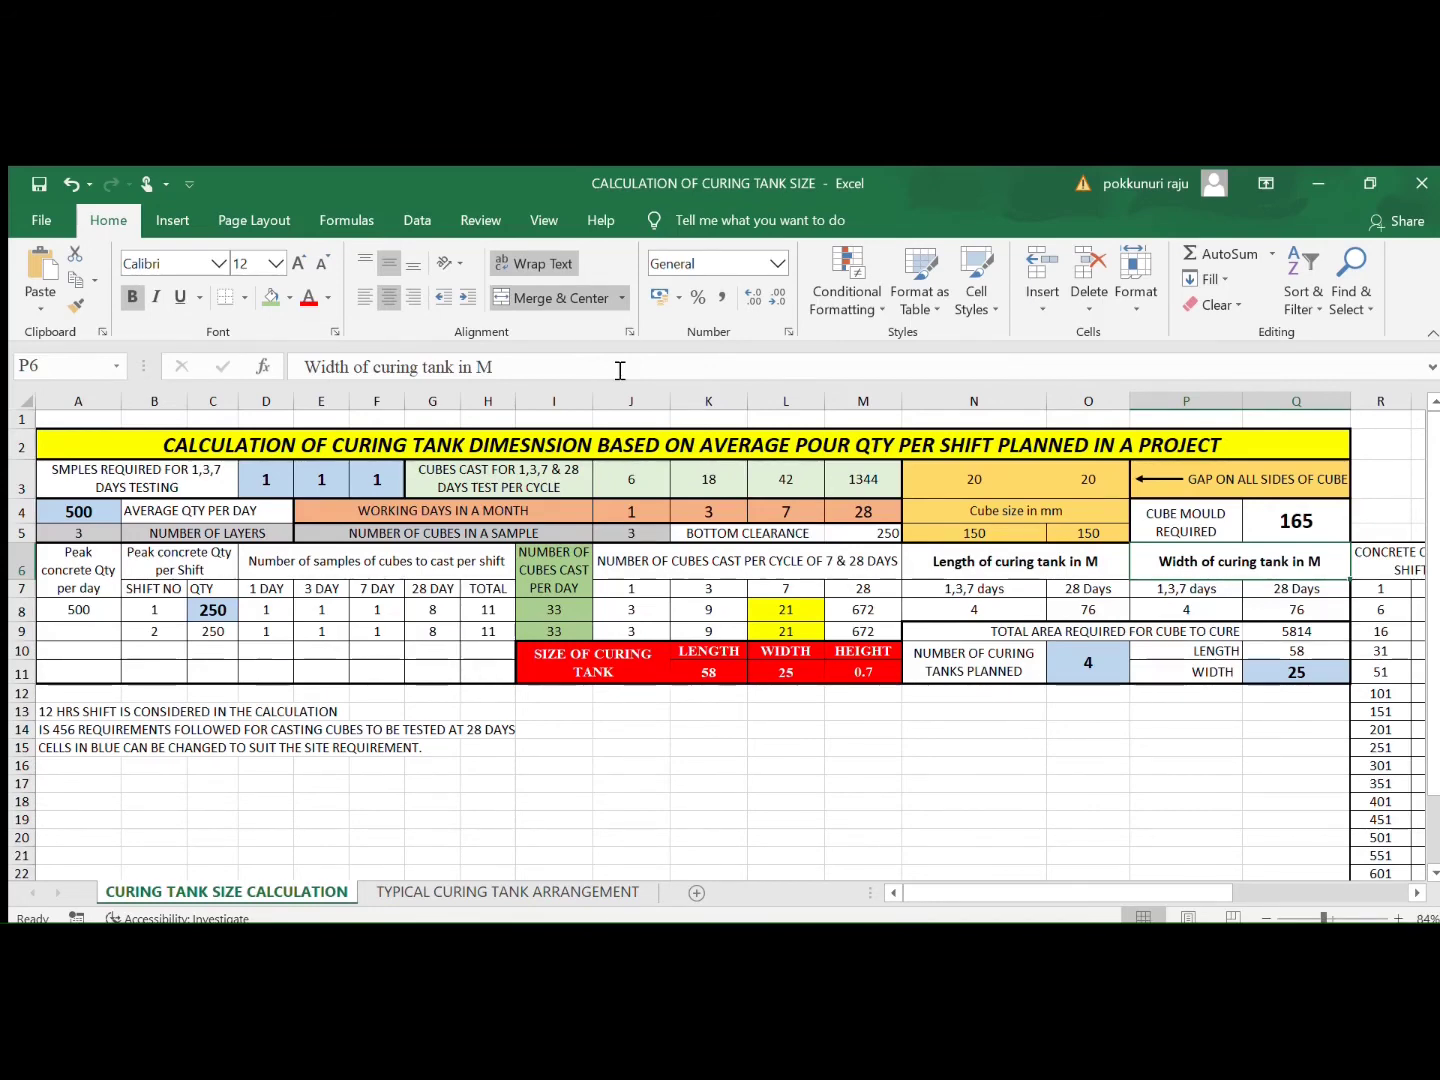
{"action": "left_click", "coordinate": [1258, 526]}
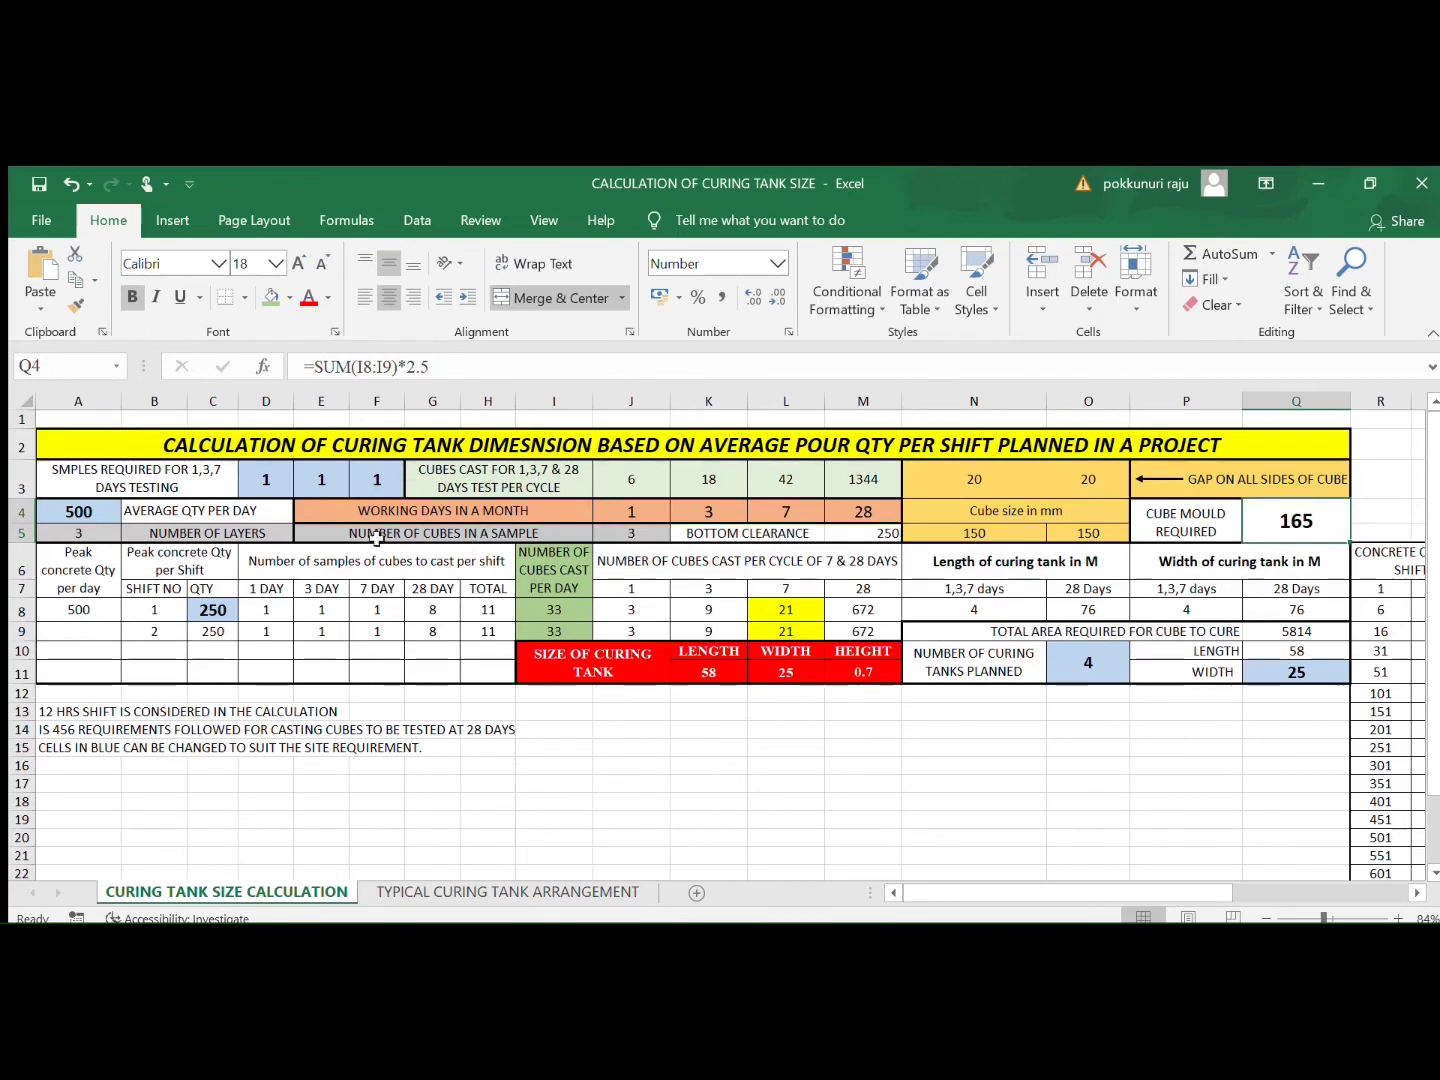
{"action": "left_click", "coordinate": [262, 476]}
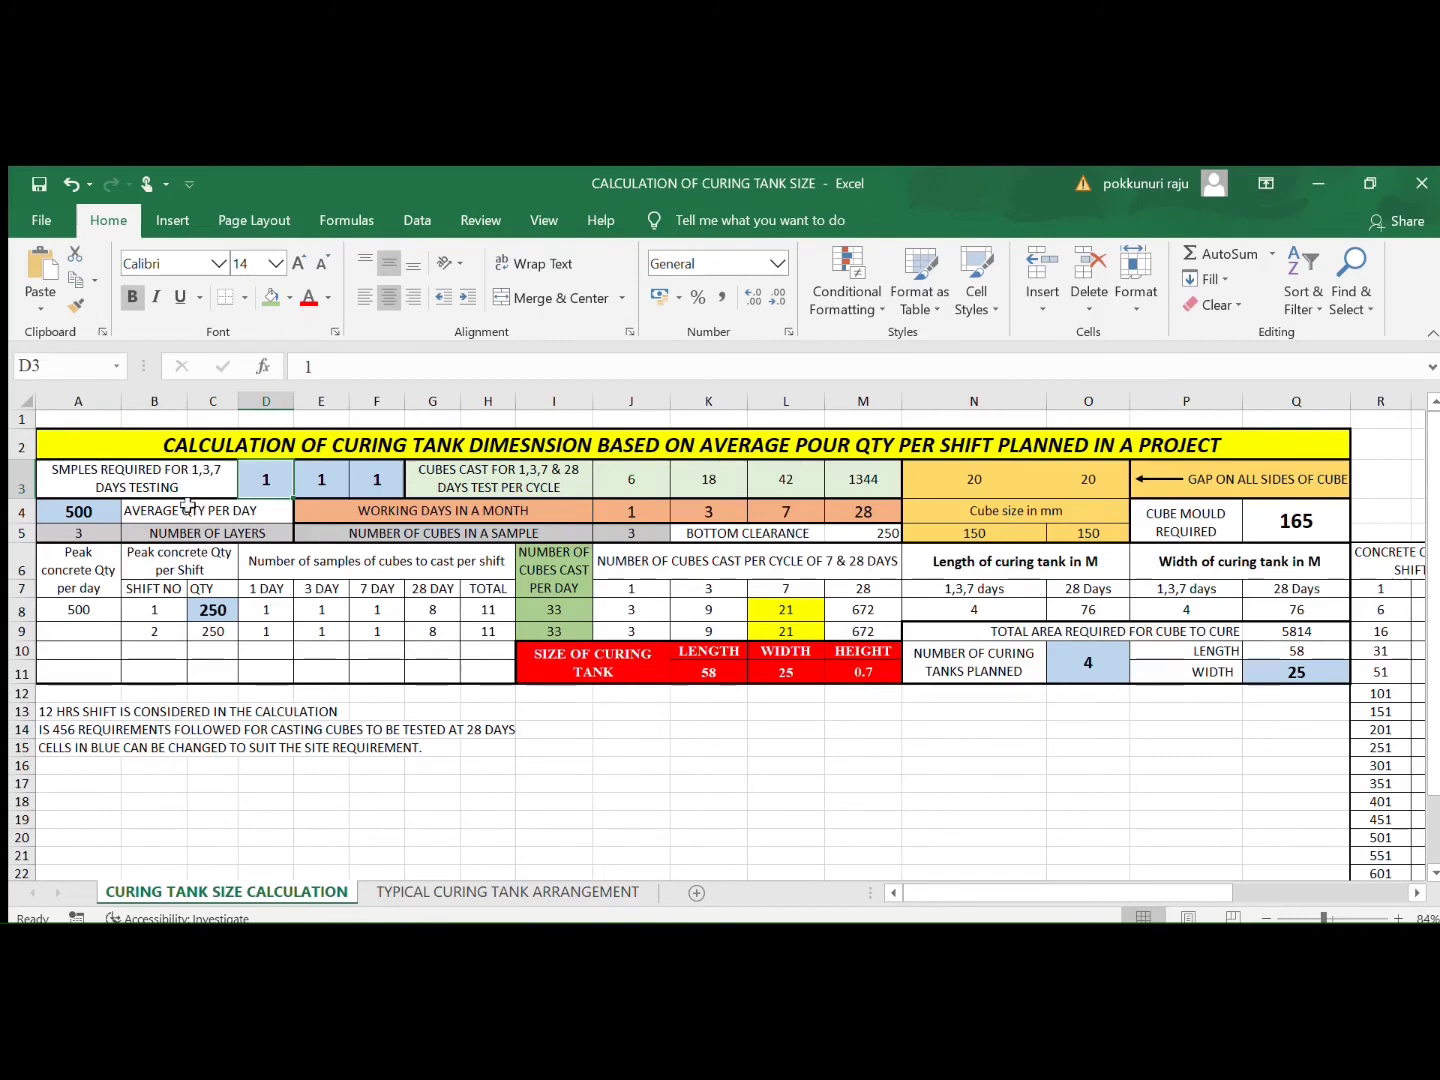
{"action": "left_click", "coordinate": [159, 481]}
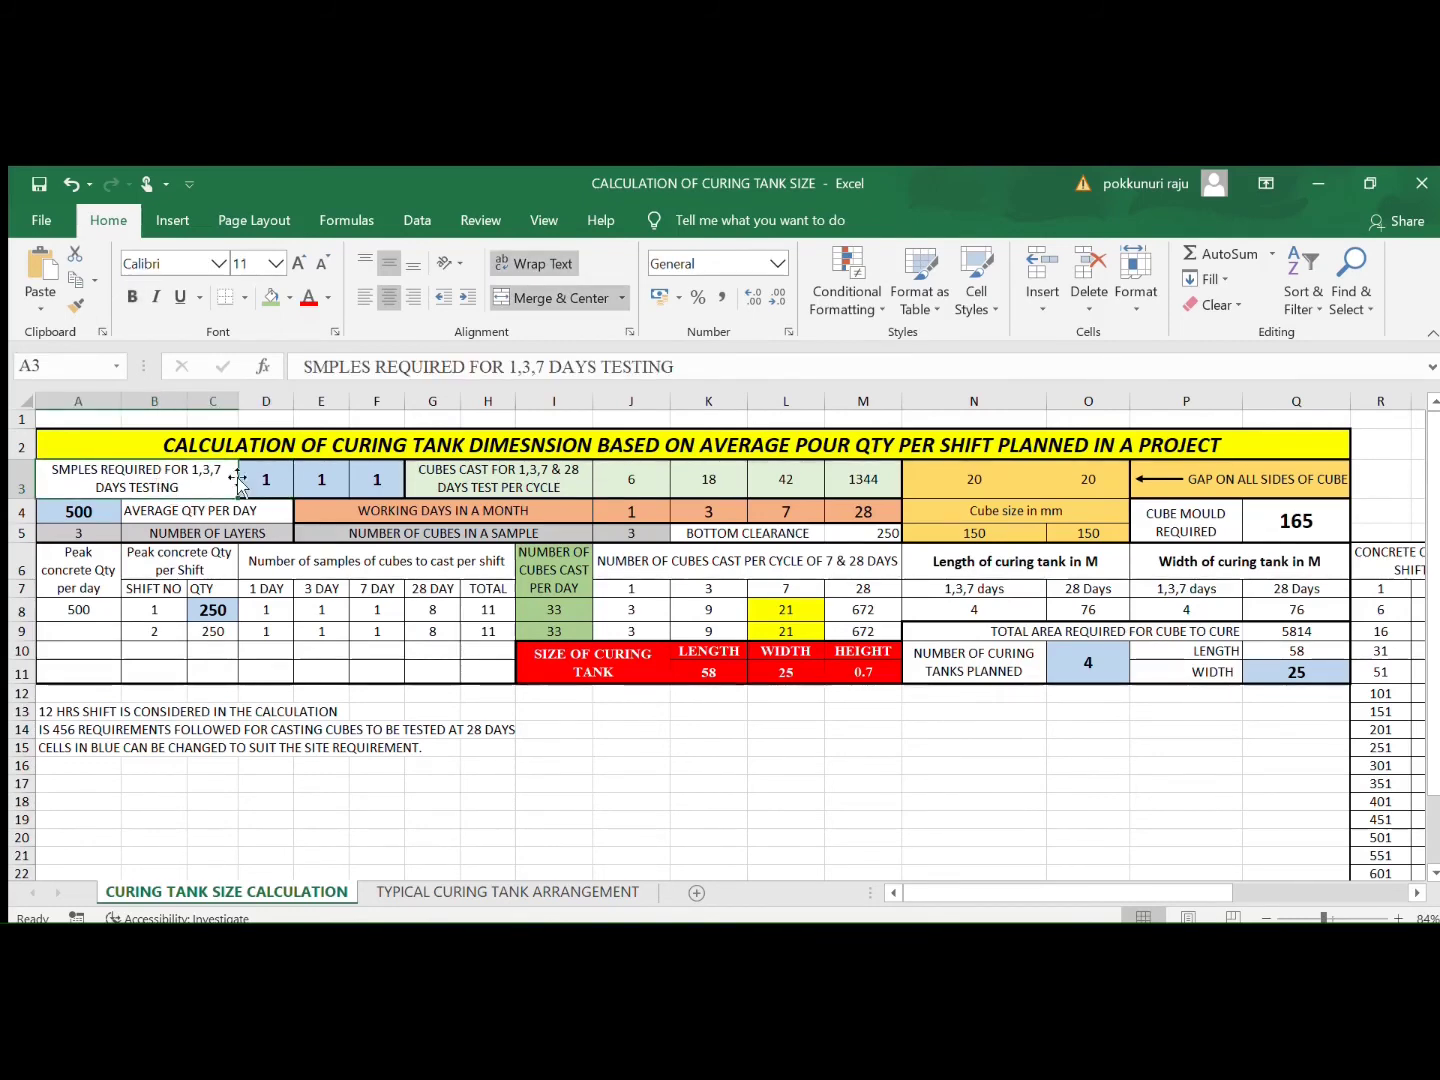
{"action": "left_click", "coordinate": [271, 477]}
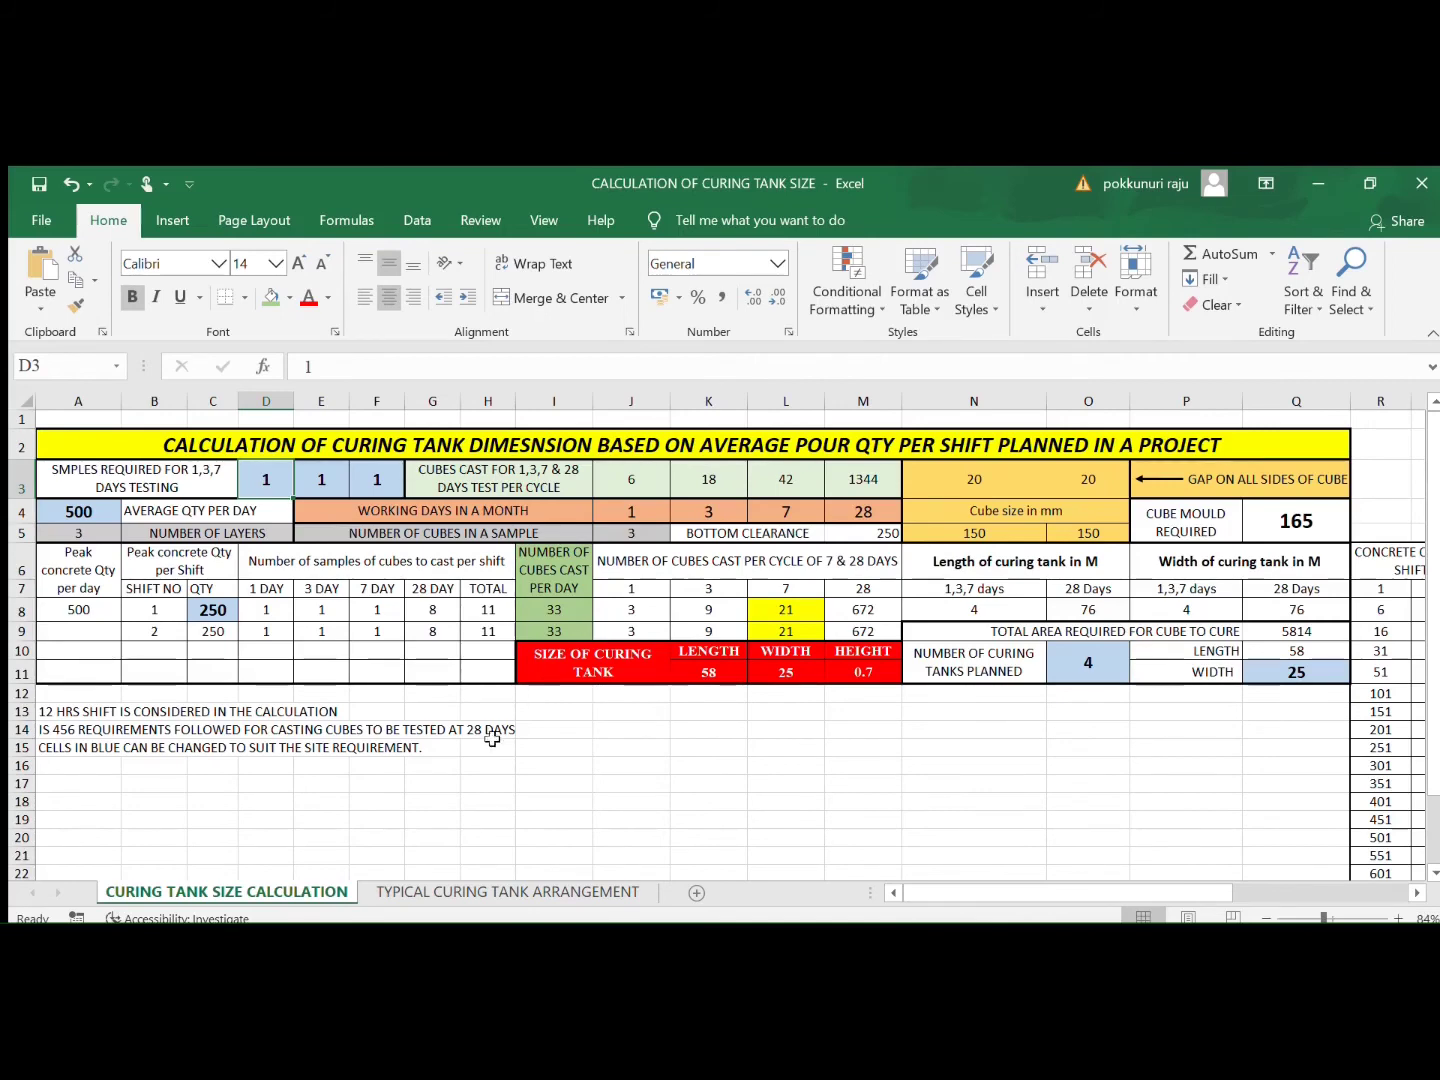
{"action": "left_click", "coordinate": [481, 781]}
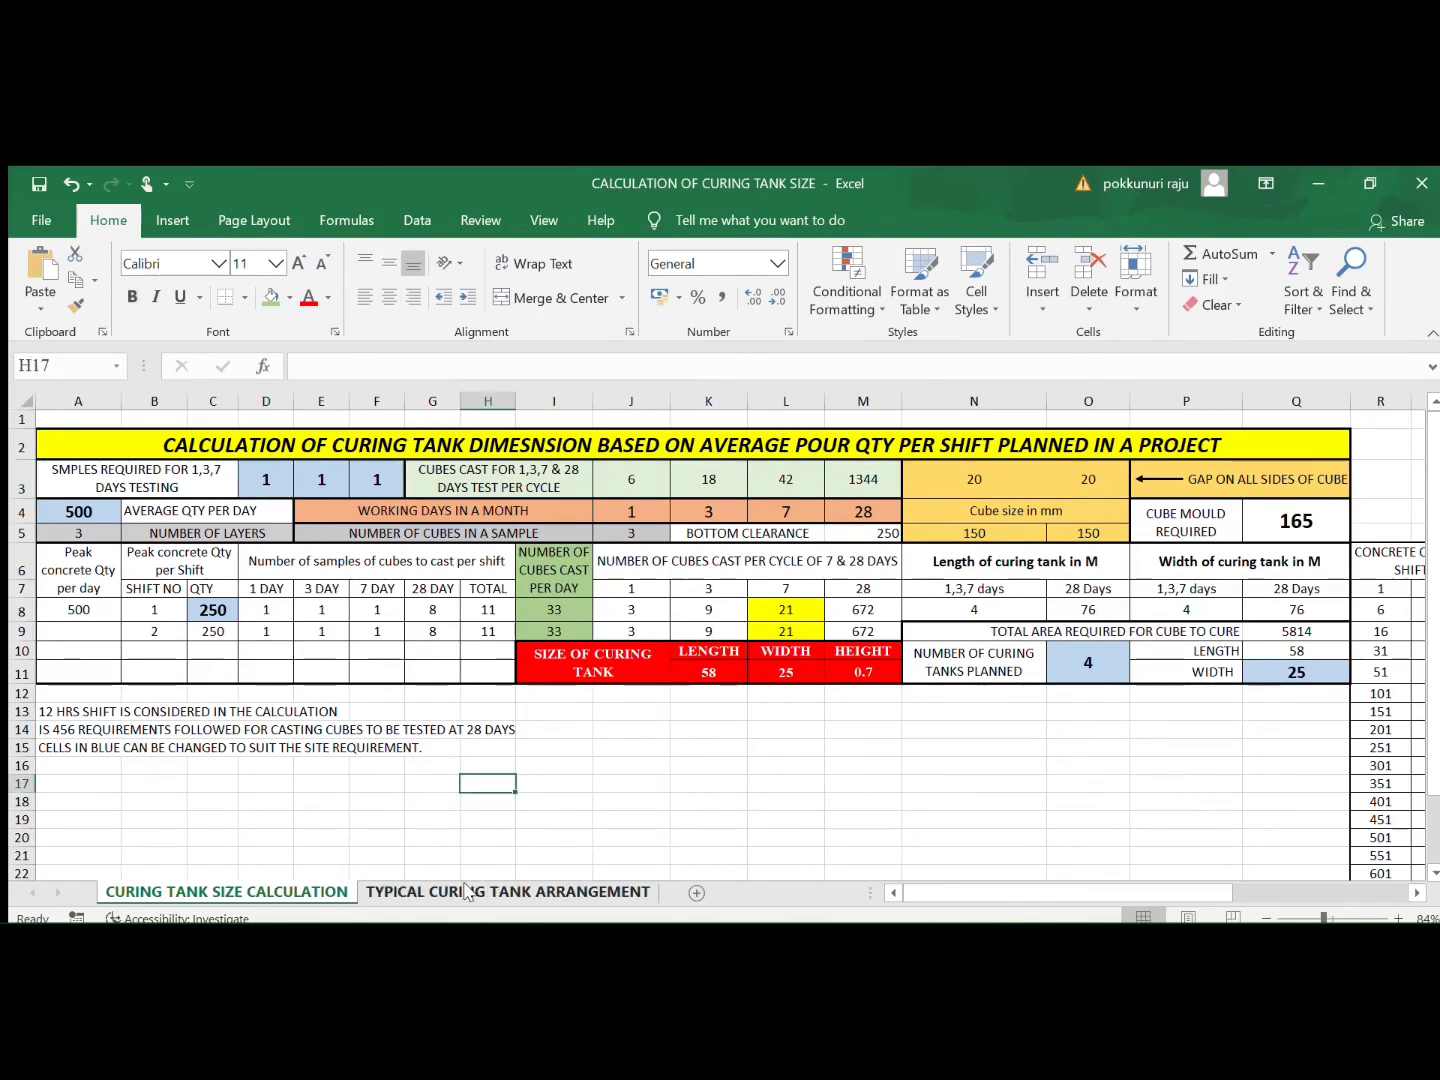
Step: Go to the TYPICAL CURING TANK ARRANGEMENT sheet and examine tank 01's shaded days 1–7 block
{"action": "left_click", "coordinate": [466, 891]}
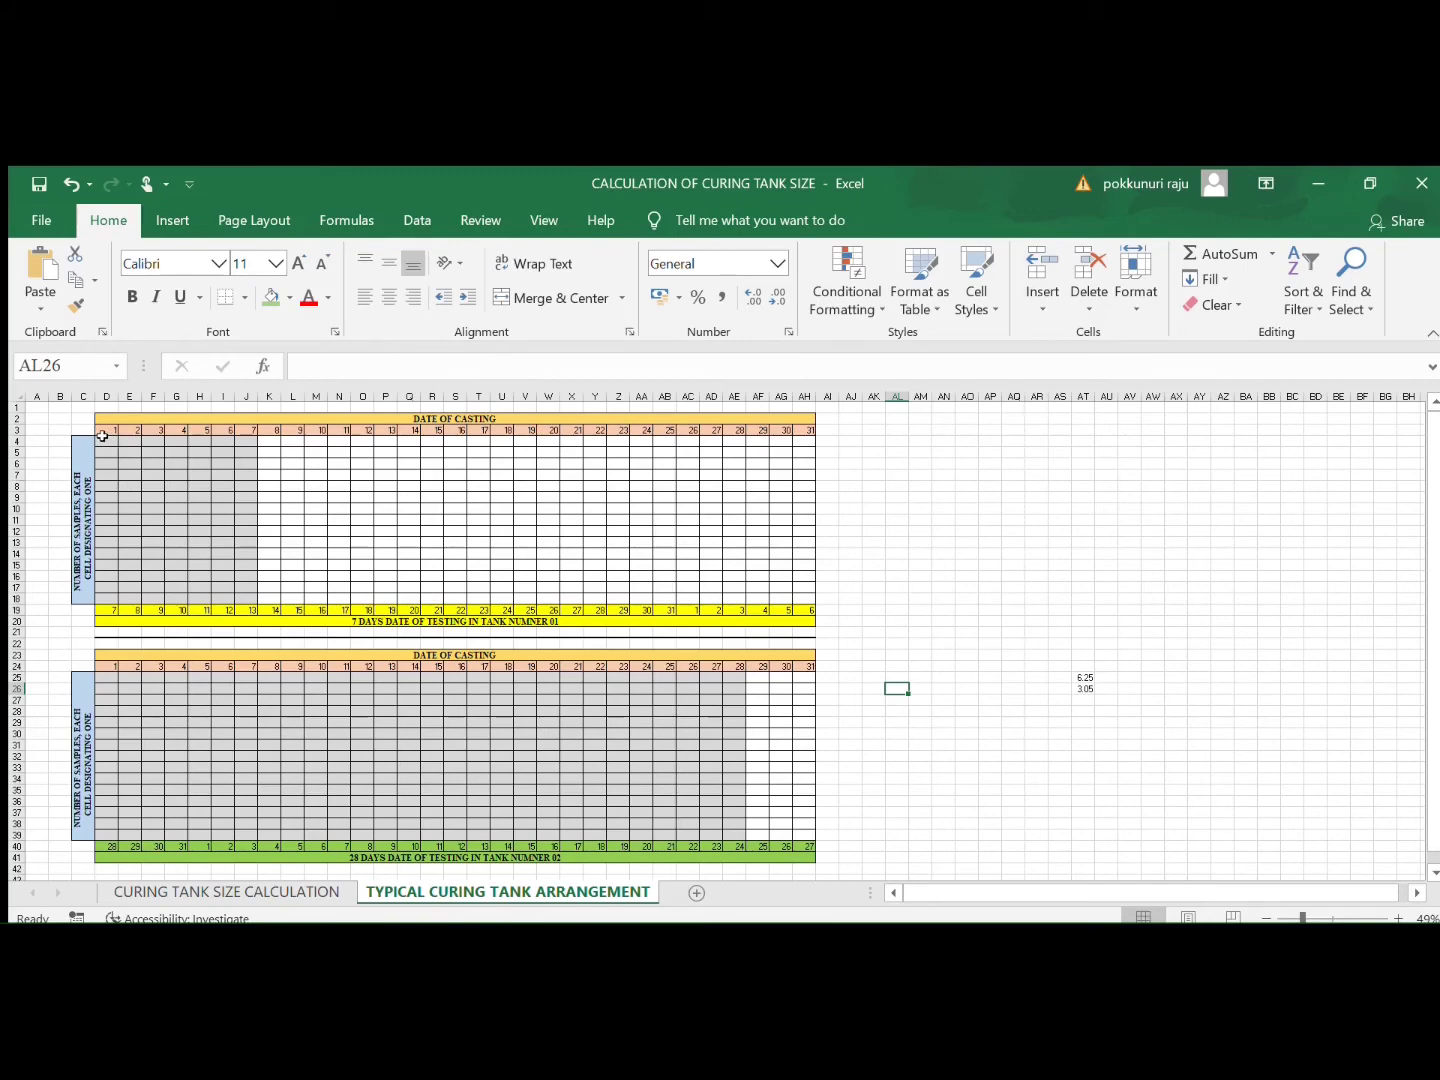
{"action": "left_click_drag", "start_coordinate": [102, 438], "coordinate": [252, 600]}
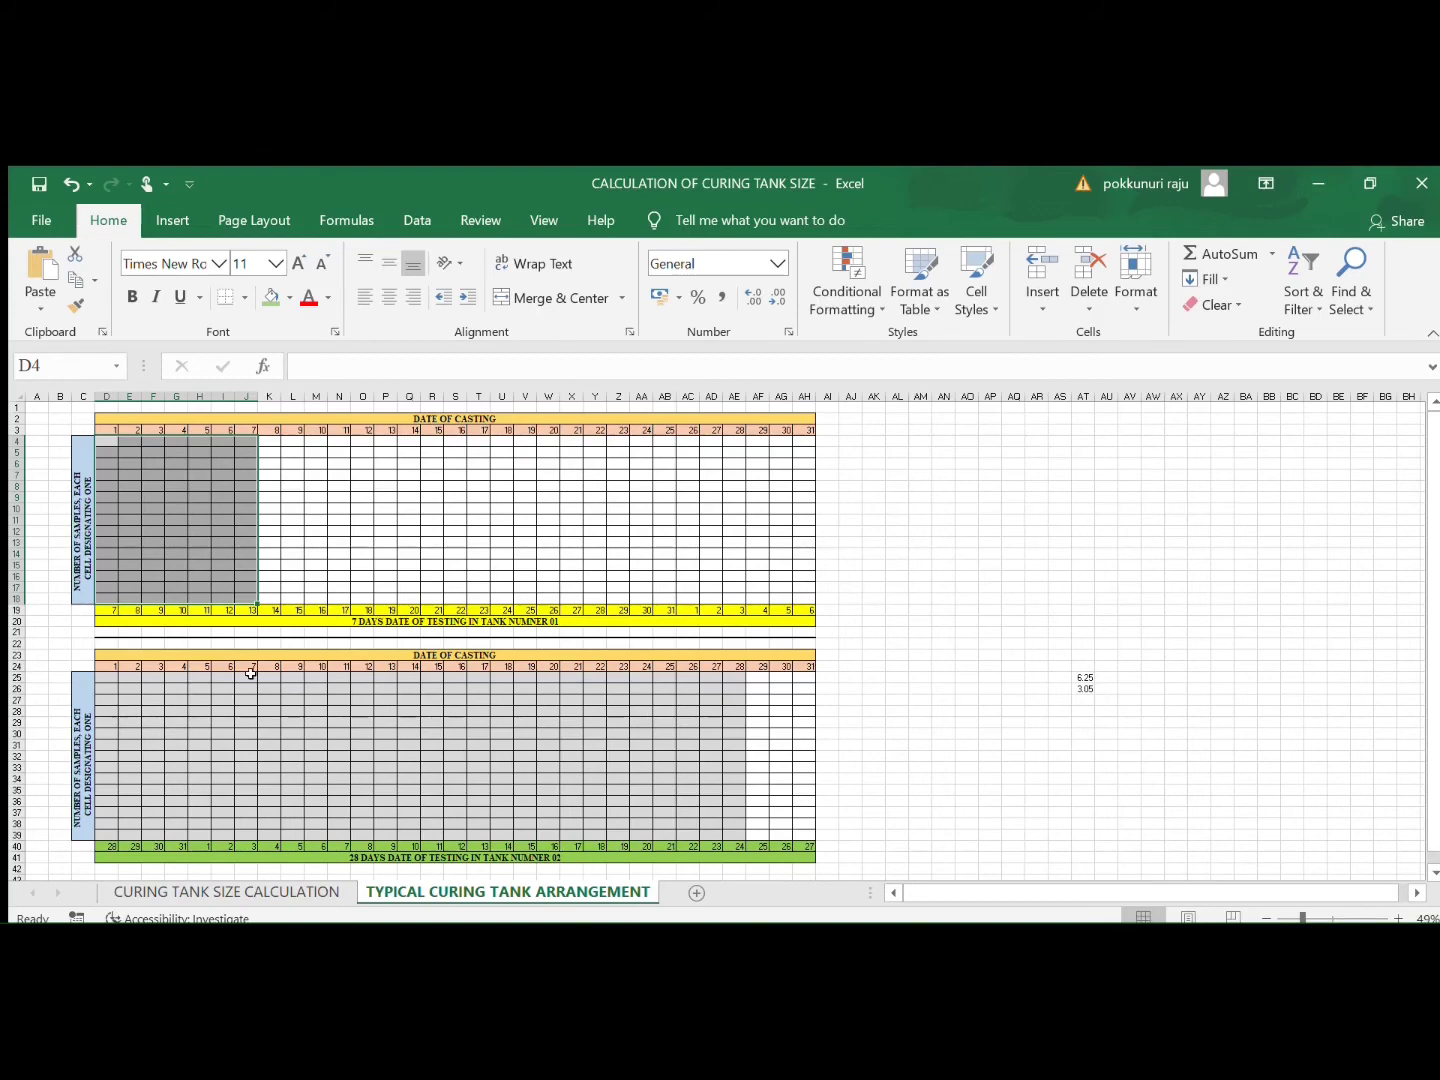
{"action": "left_click", "coordinate": [276, 441]}
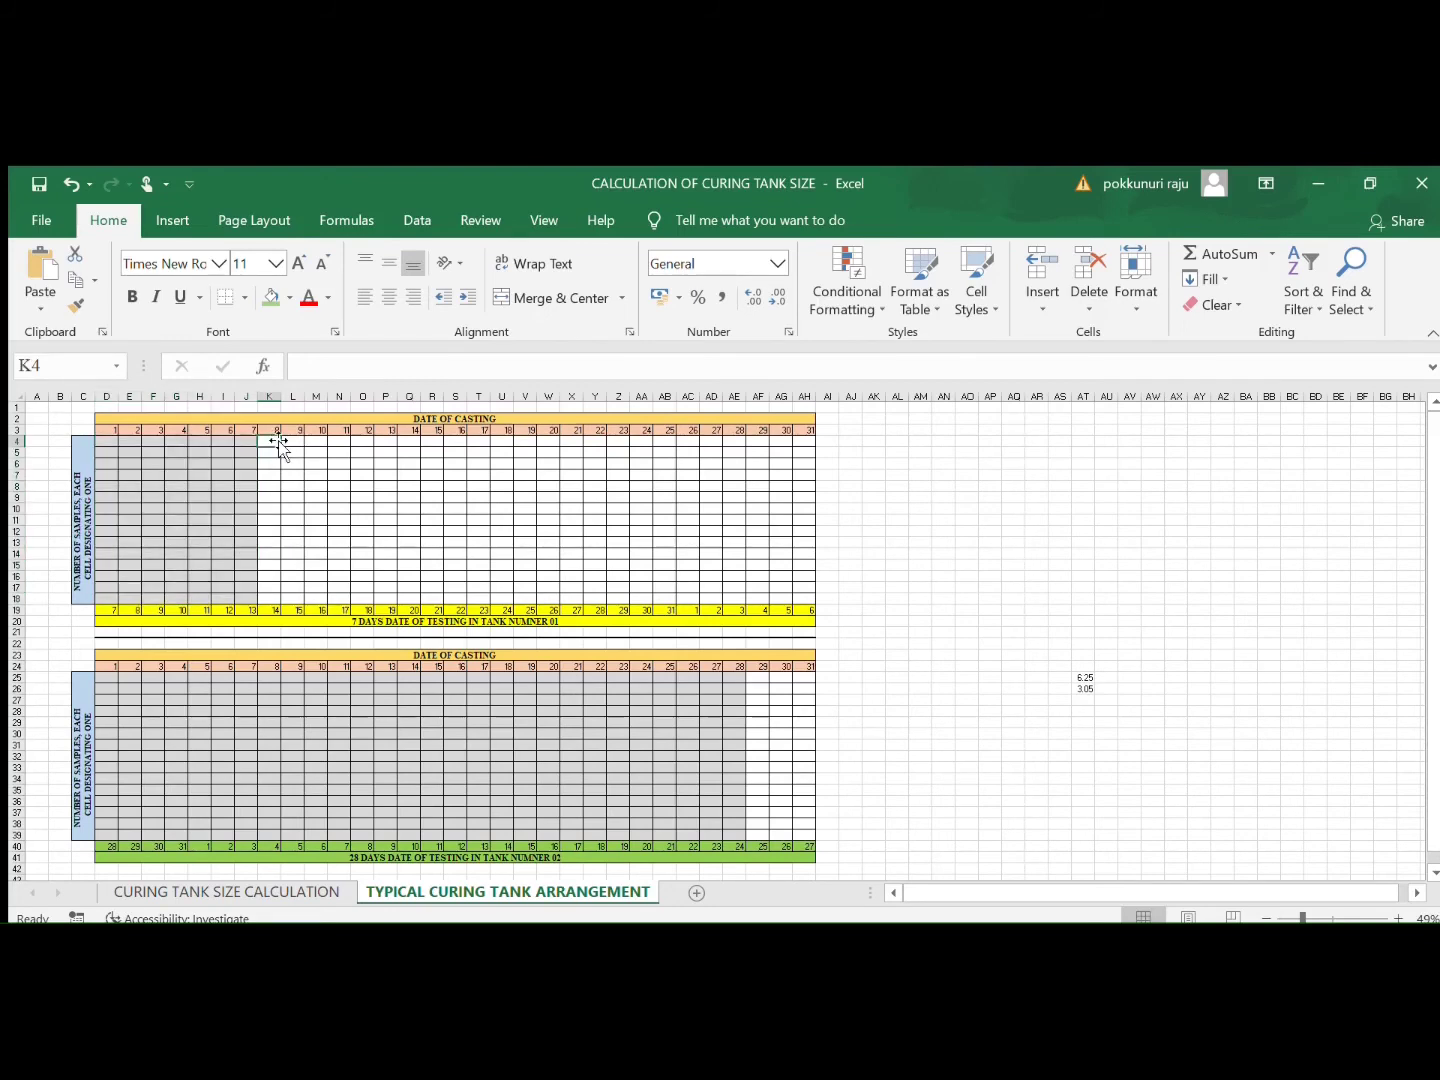
{"action": "left_click", "coordinate": [100, 439]}
{"action": "key", "text": "shift+Down"}
{"action": "key", "text": "shift+Down"}
{"action": "key", "text": "shift+Down"}
{"action": "key", "text": "shift+Down"}
{"action": "key", "text": "shift+Down"}
{"action": "key", "text": "shift+Down"}
{"action": "key", "text": "shift+Down"}
{"action": "key", "text": "shift+Down"}
{"action": "key", "text": "shift+Down"}
{"action": "key", "text": "shift+Down"}
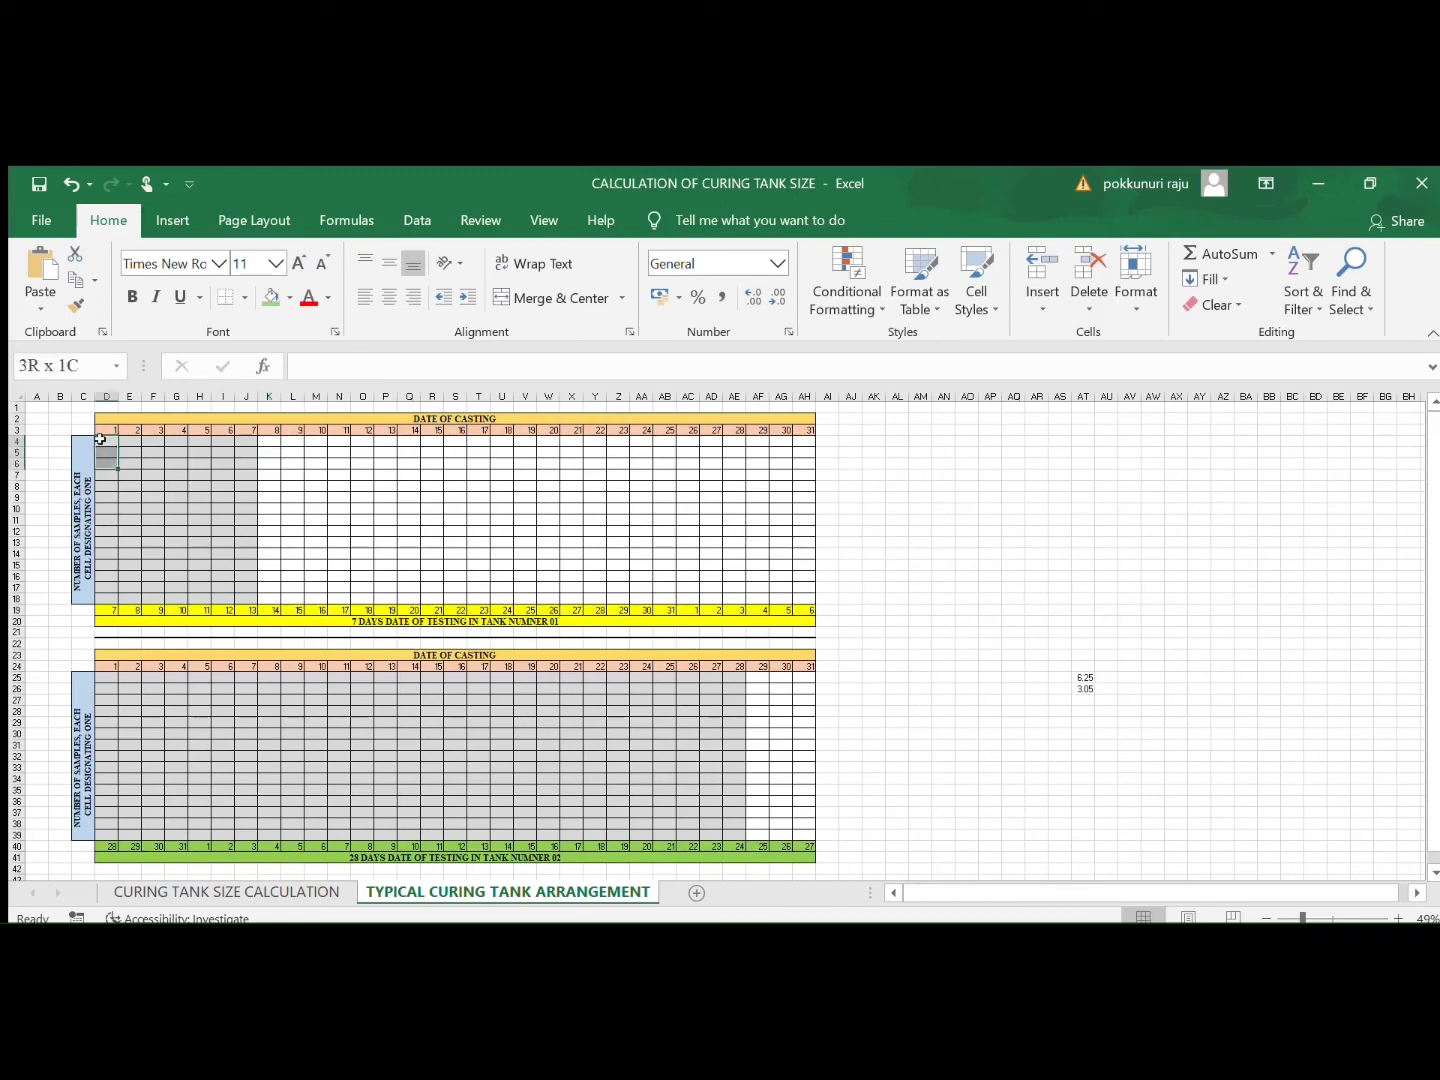
{"action": "key", "text": "shift+Down"}
{"action": "key", "text": "shift+Down"}
{"action": "key", "text": "shift+Down"}
{"action": "key", "text": "shift+Down"}
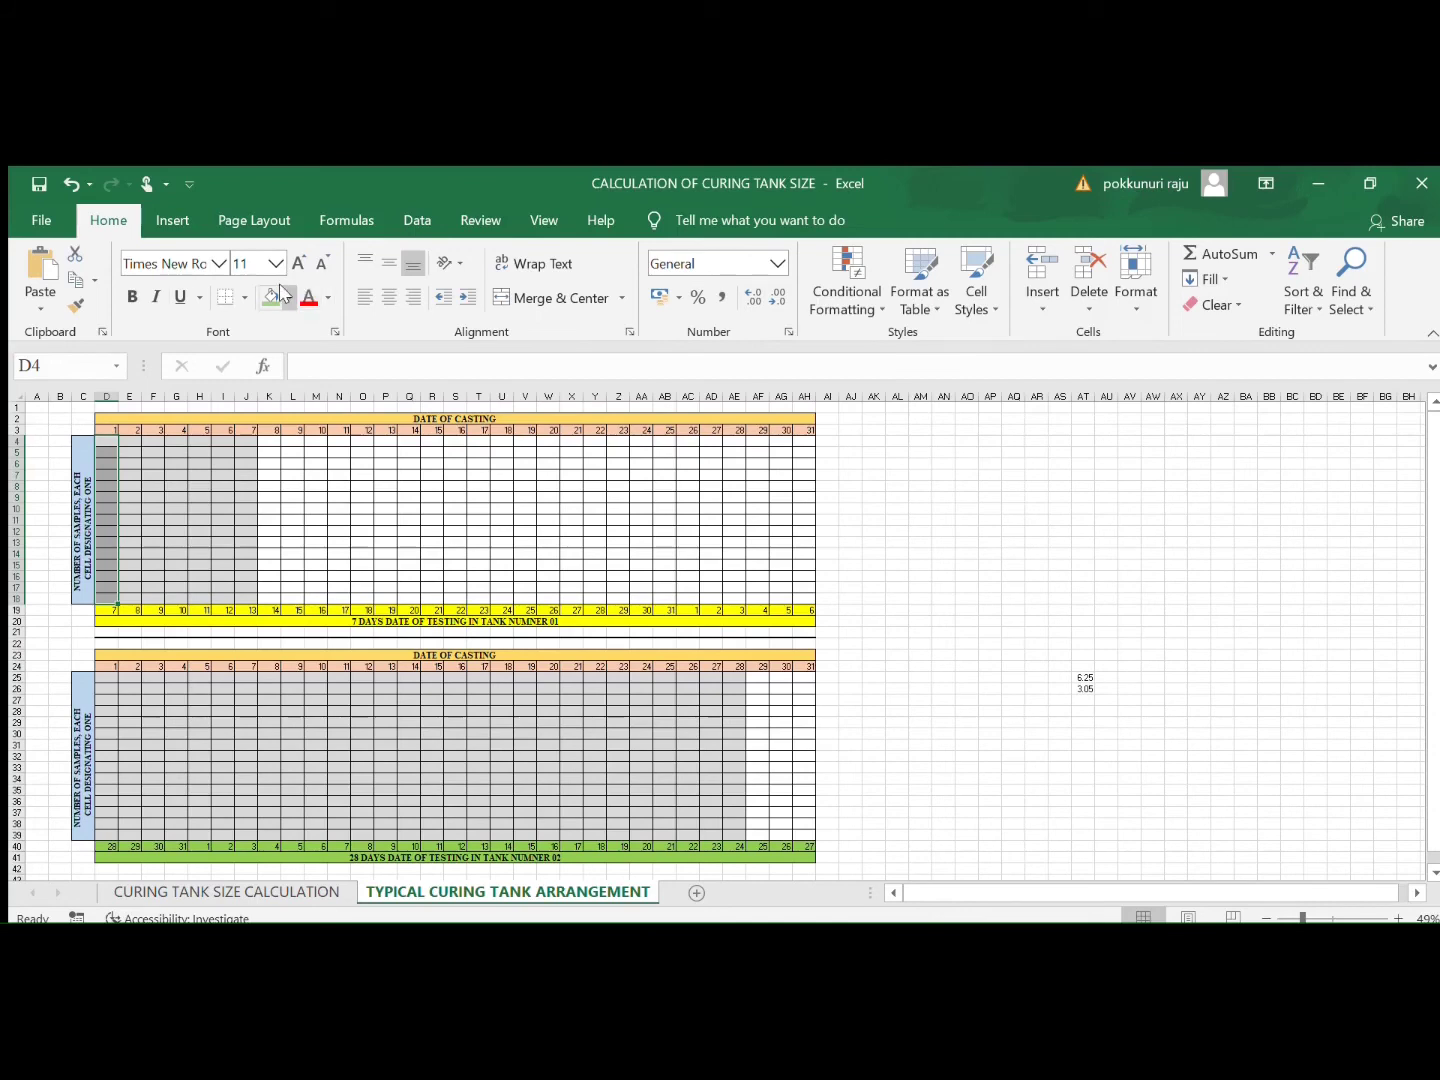
Step: Shade the day 8 cells in column K, rows 4–18, grey like days 1–7
{"action": "left_click", "coordinate": [277, 432]}
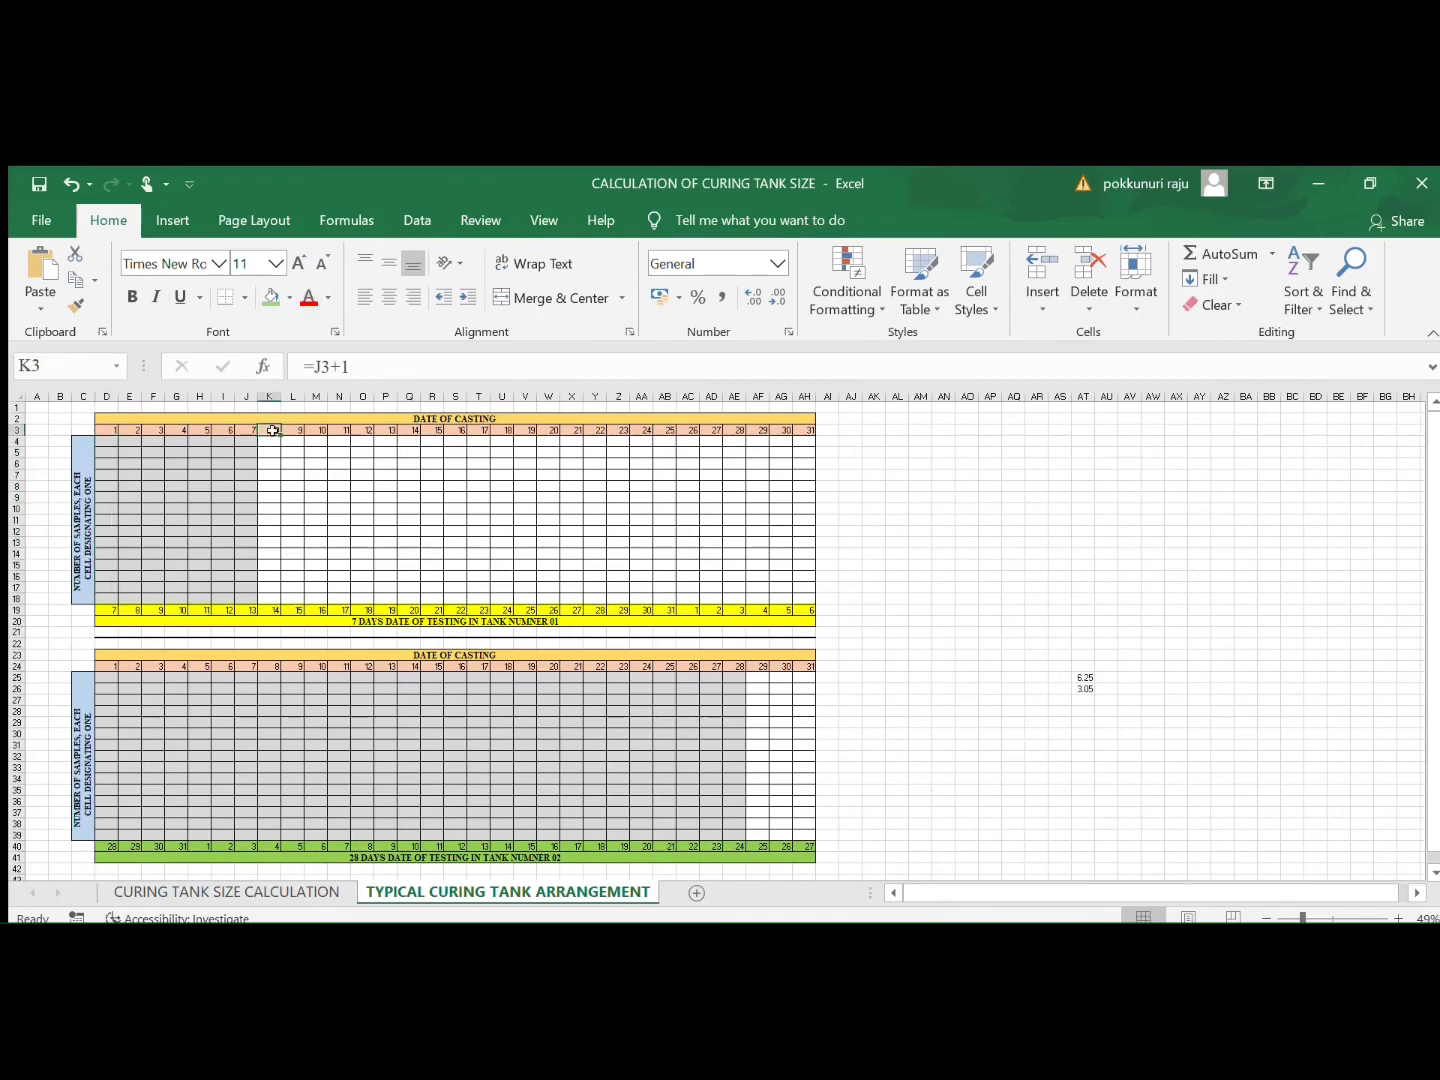
{"action": "left_click", "coordinate": [279, 444]}
{"action": "key", "text": "shift+Down"}
{"action": "key", "text": "shift+Down"}
{"action": "key", "text": "shift+Down"}
{"action": "key", "text": "shift+Down"}
{"action": "key", "text": "shift+Down"}
{"action": "key", "text": "shift+Down"}
{"action": "key", "text": "shift+Down"}
{"action": "key", "text": "shift+Down"}
{"action": "key", "text": "shift+Down"}
{"action": "key", "text": "shift+Down"}
{"action": "key", "text": "shift+Down"}
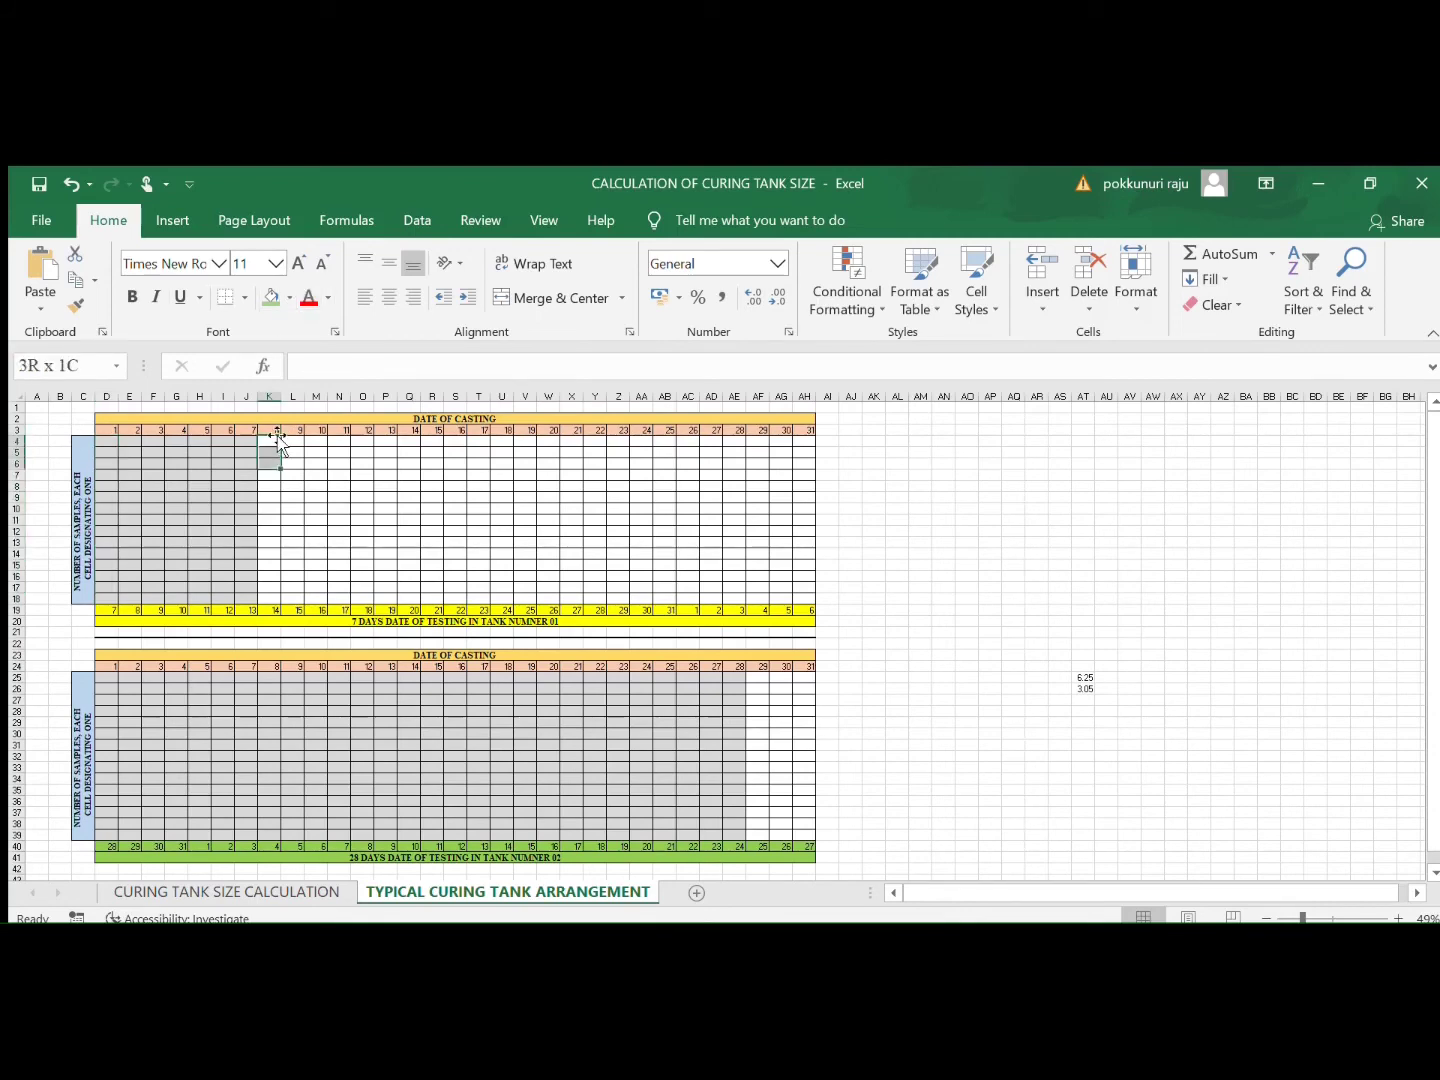
{"action": "key", "text": "shift+Down"}
{"action": "key", "text": "shift+Down"}
{"action": "key", "text": "shift+Down"}
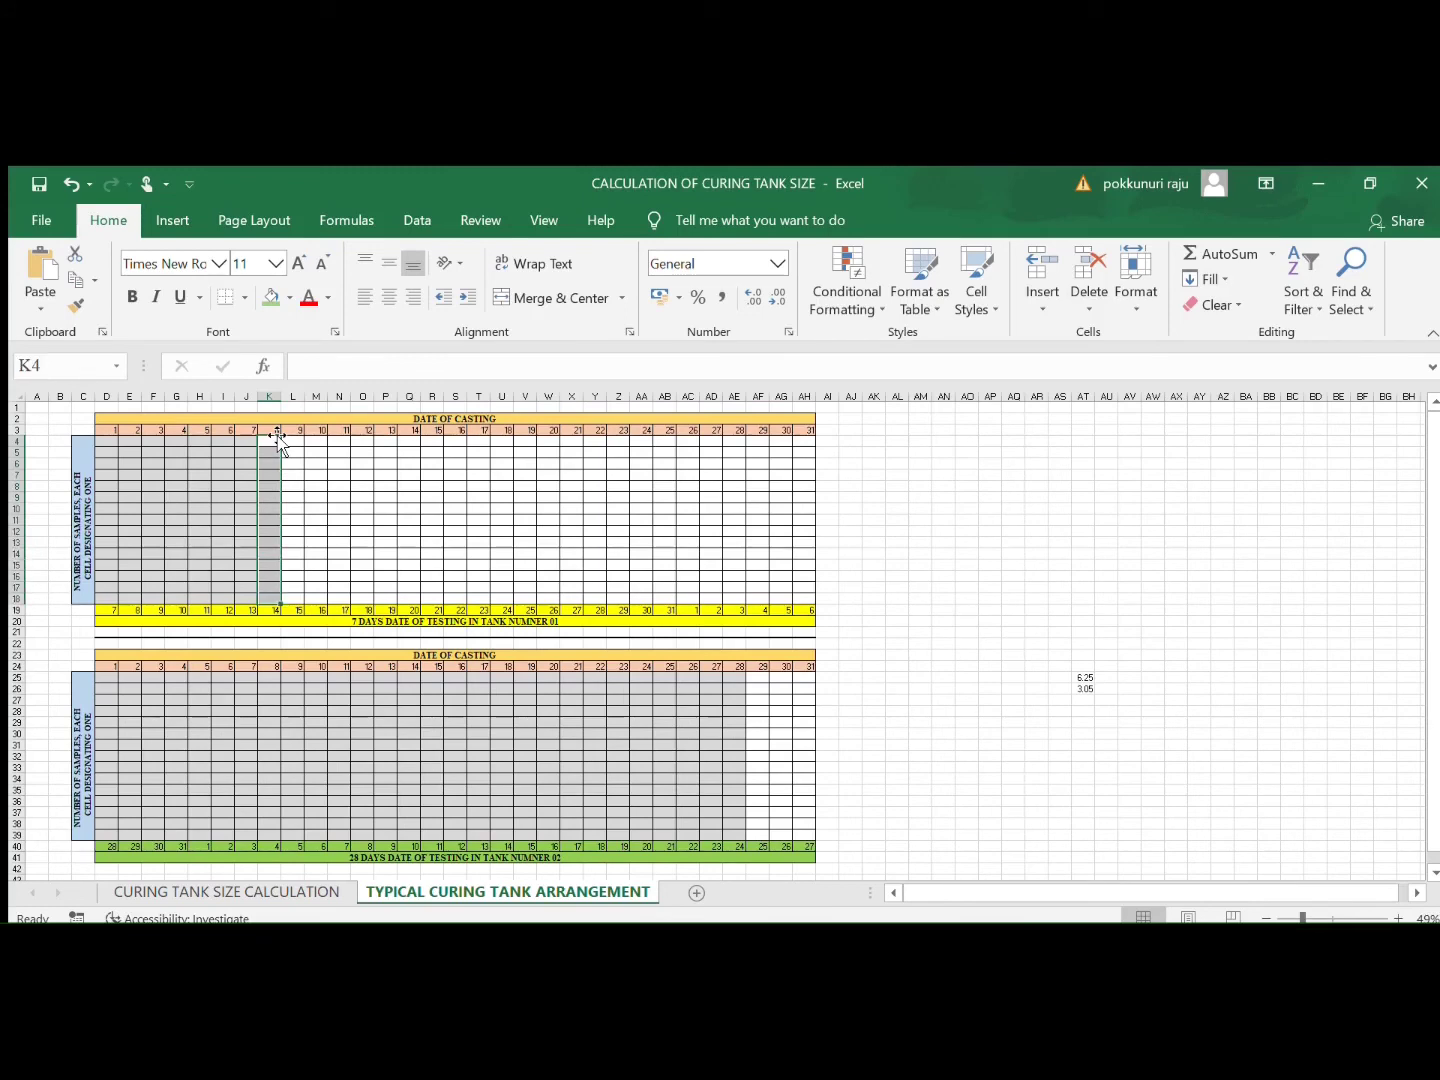
{"action": "left_click", "coordinate": [276, 292]}
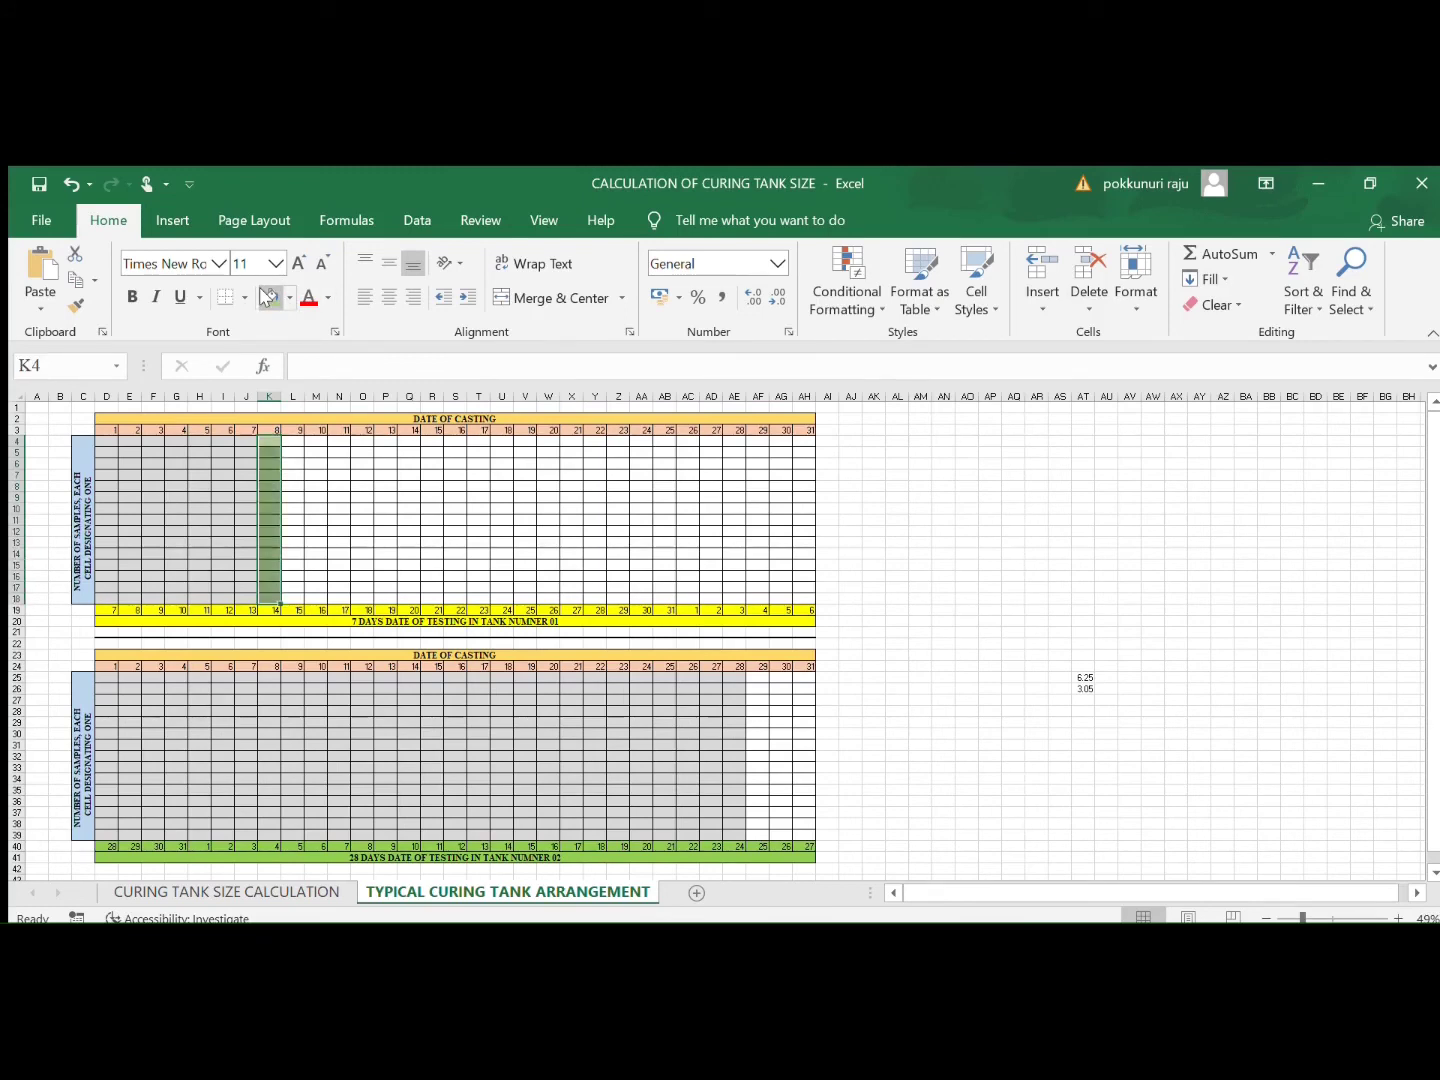
{"action": "left_click", "coordinate": [131, 497]}
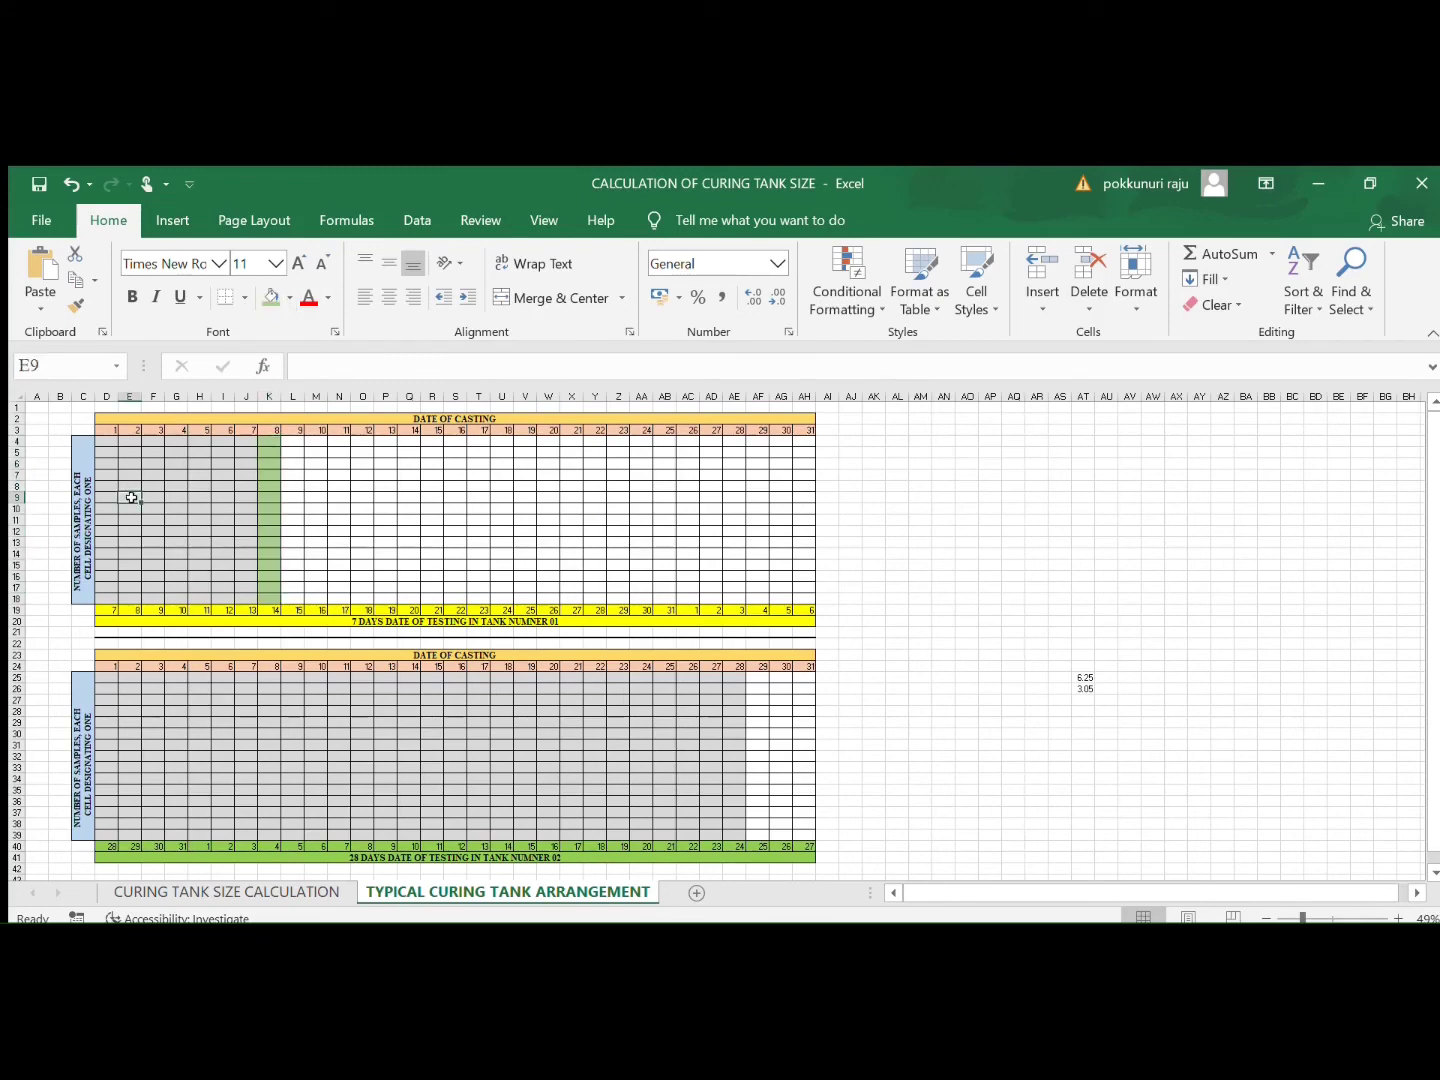
{"action": "left_click", "coordinate": [266, 440]}
{"action": "key", "text": "shift+Down"}
{"action": "key", "text": "shift+Down"}
{"action": "key", "text": "shift+Down"}
{"action": "key", "text": "shift+Down"}
{"action": "key", "text": "shift+Down"}
{"action": "key", "text": "shift+Down"}
{"action": "key", "text": "shift+Down"}
{"action": "key", "text": "shift+Down"}
{"action": "key", "text": "shift+Down"}
{"action": "key", "text": "shift+Down"}
{"action": "key", "text": "shift+Down"}
{"action": "key", "text": "shift+Down"}
{"action": "key", "text": "shift+Down"}
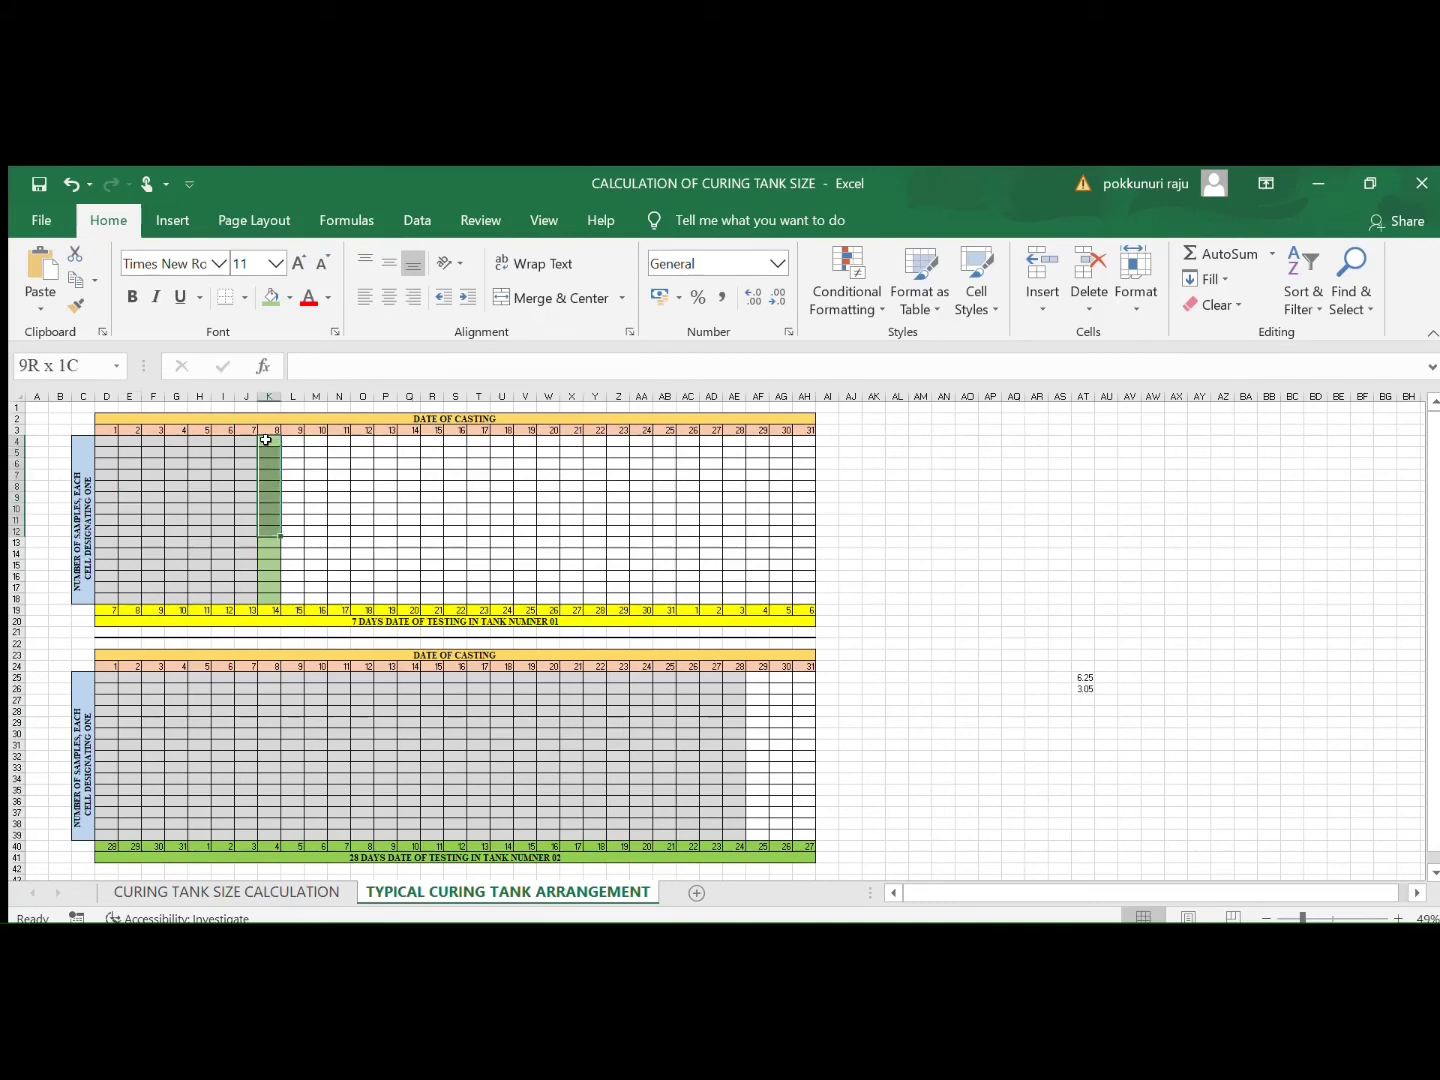
{"action": "key", "text": "shift+Down"}
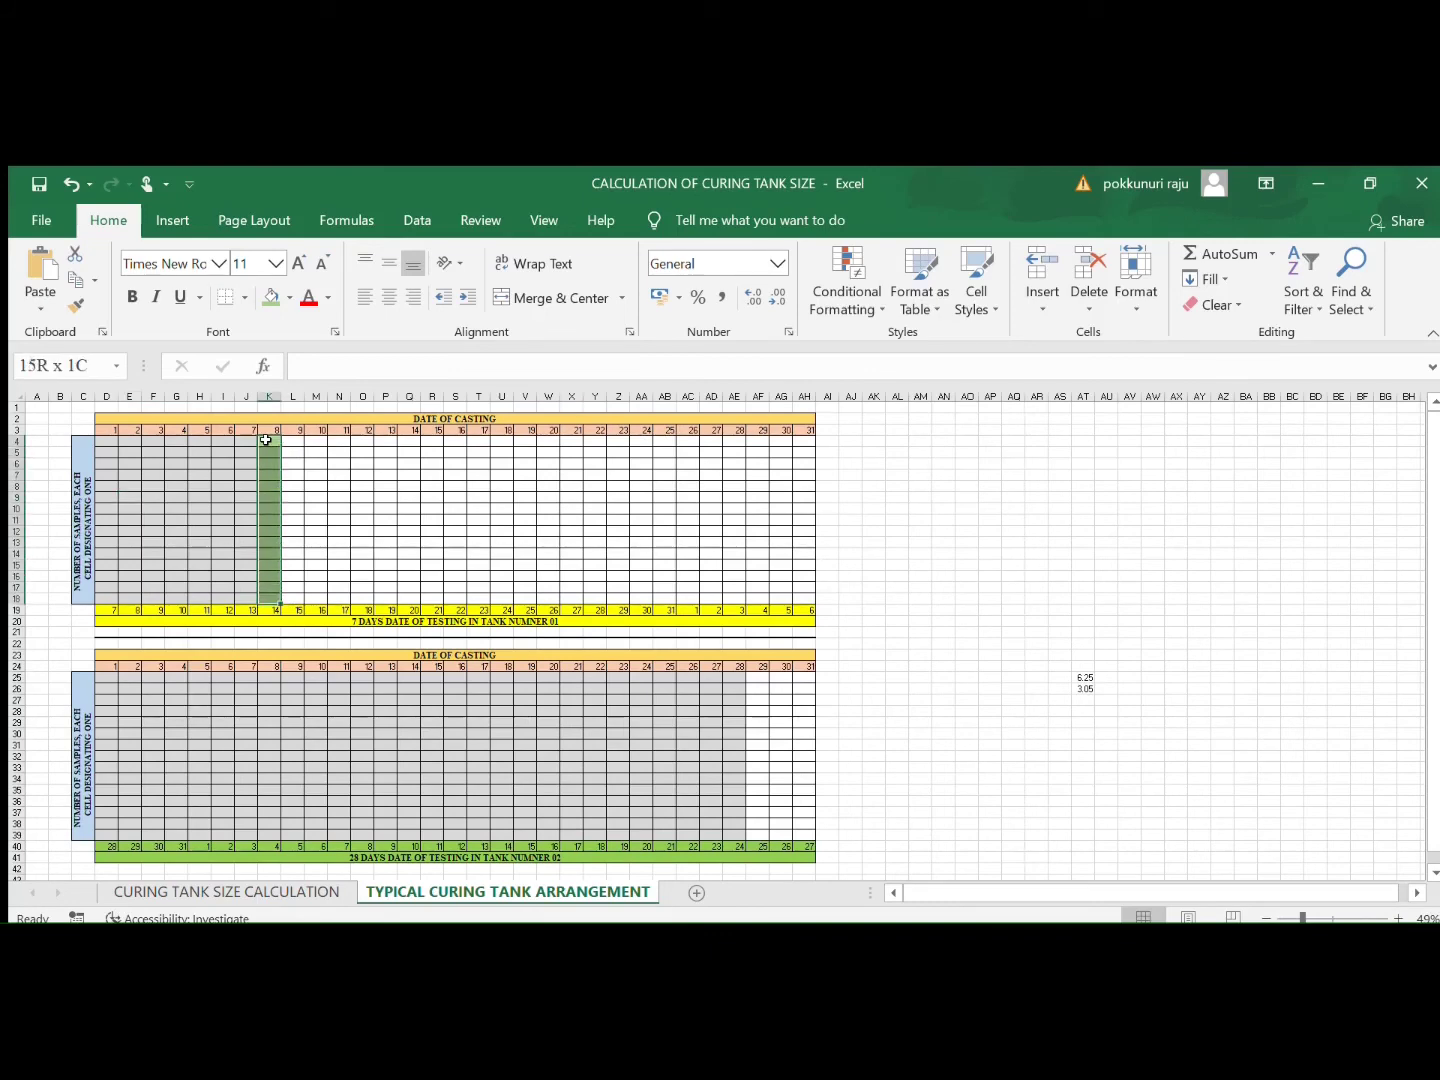
{"action": "left_click", "coordinate": [279, 294]}
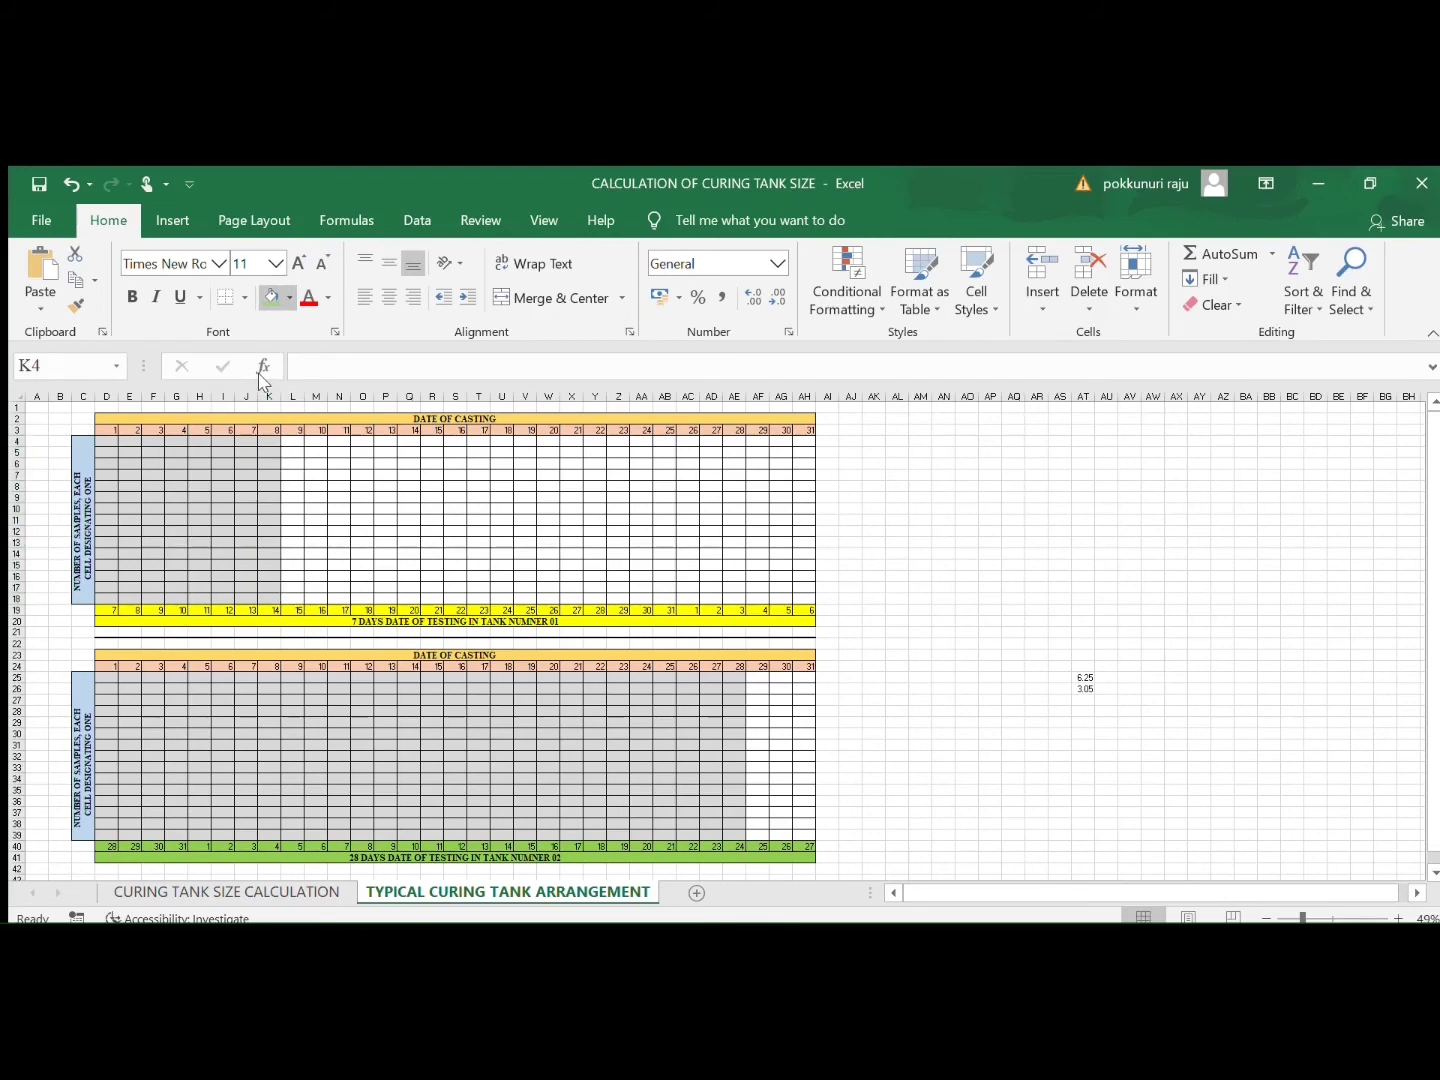
Step: Shade column D rows 4–18 grey to match the neighbouring date columns
{"action": "left_click", "coordinate": [106, 440]}
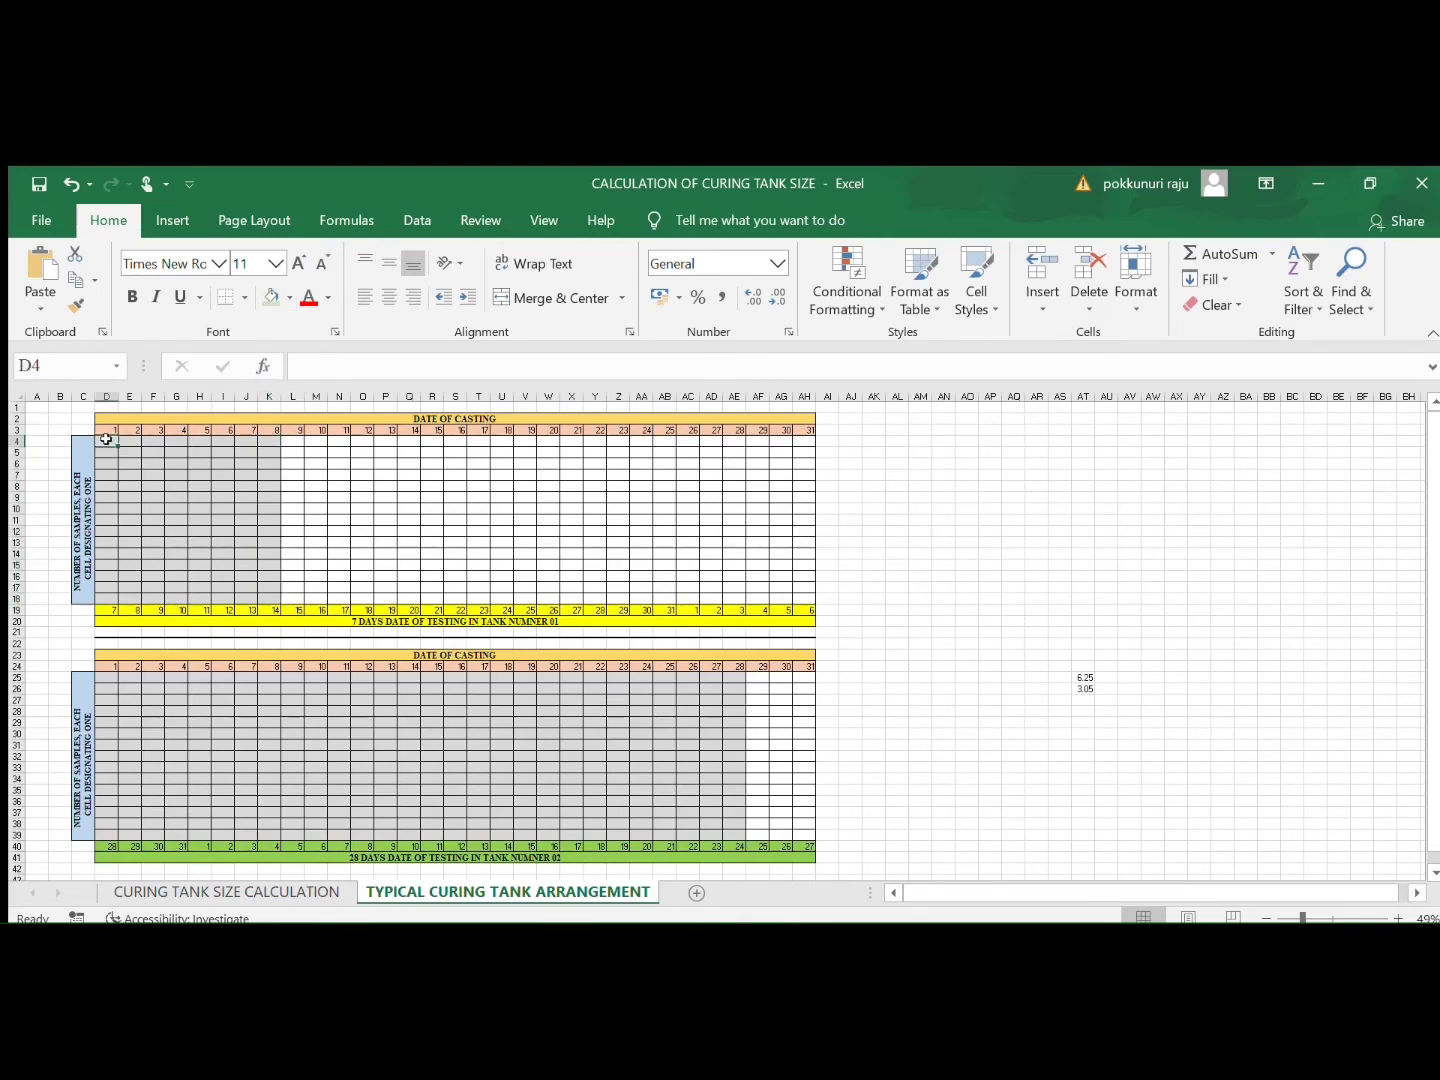
{"action": "key", "text": "shift+Down"}
{"action": "key", "text": "shift+Down"}
{"action": "key", "text": "shift+Down"}
{"action": "key", "text": "shift+Down"}
{"action": "key", "text": "shift+Down"}
{"action": "key", "text": "shift+Down"}
{"action": "key", "text": "shift+Down"}
{"action": "key", "text": "shift+Down"}
{"action": "key", "text": "shift+Down"}
{"action": "key", "text": "shift+Down"}
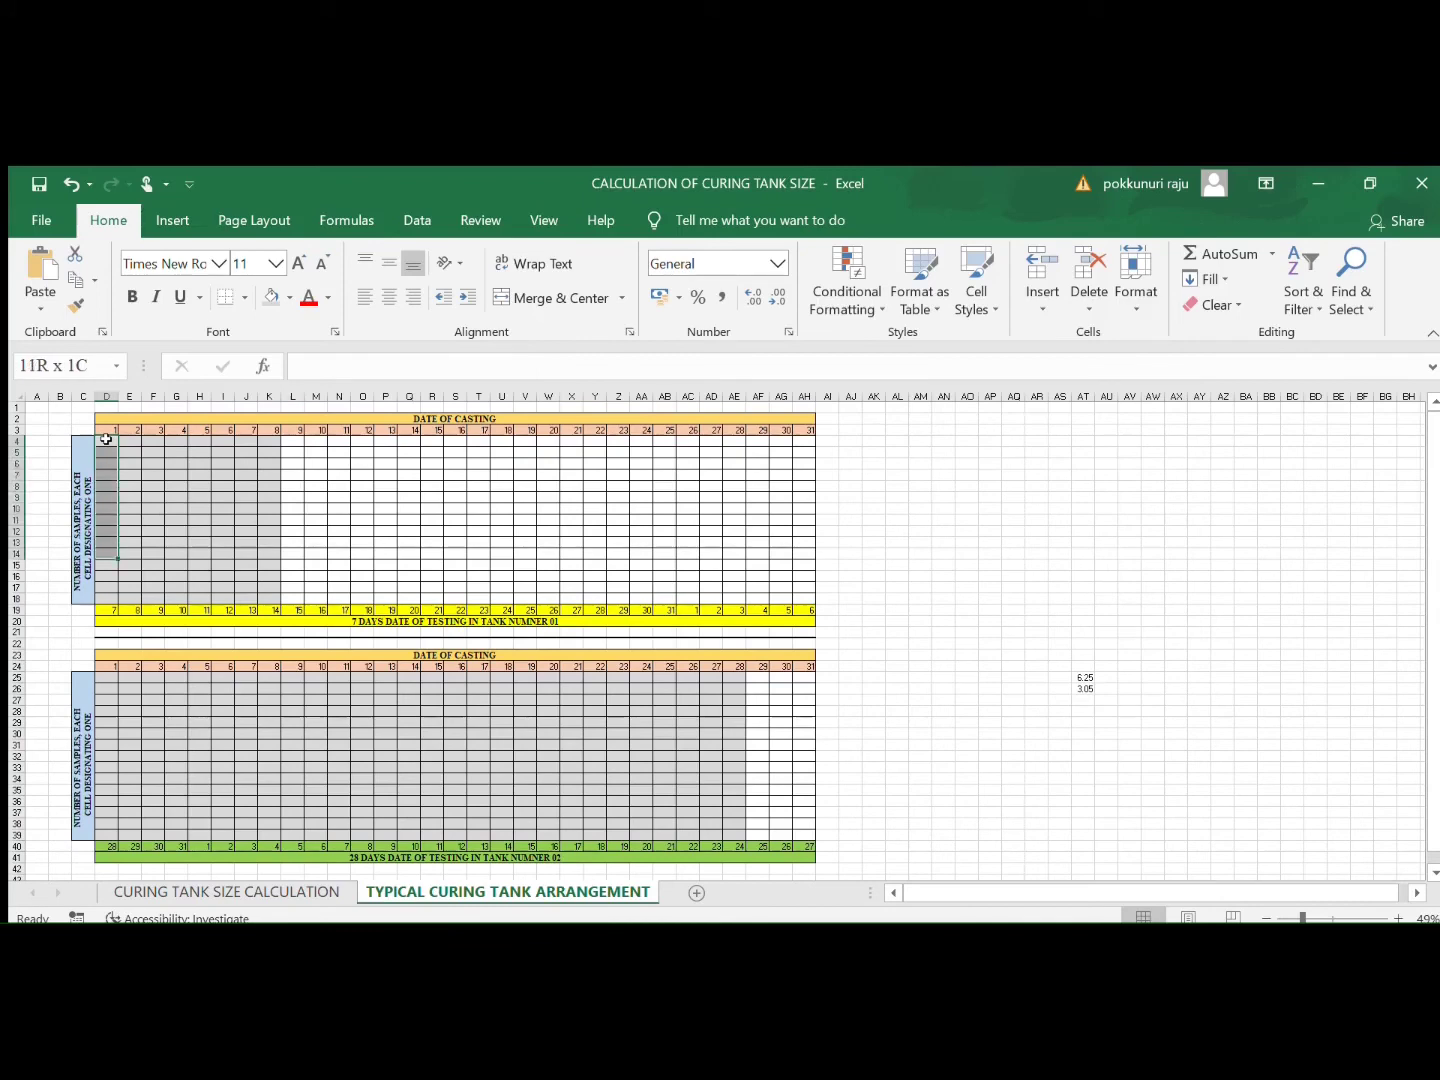
{"action": "key", "text": "shift+Down"}
{"action": "key", "text": "shift+Down"}
{"action": "key", "text": "shift+Down"}
{"action": "key", "text": "shift+Down"}
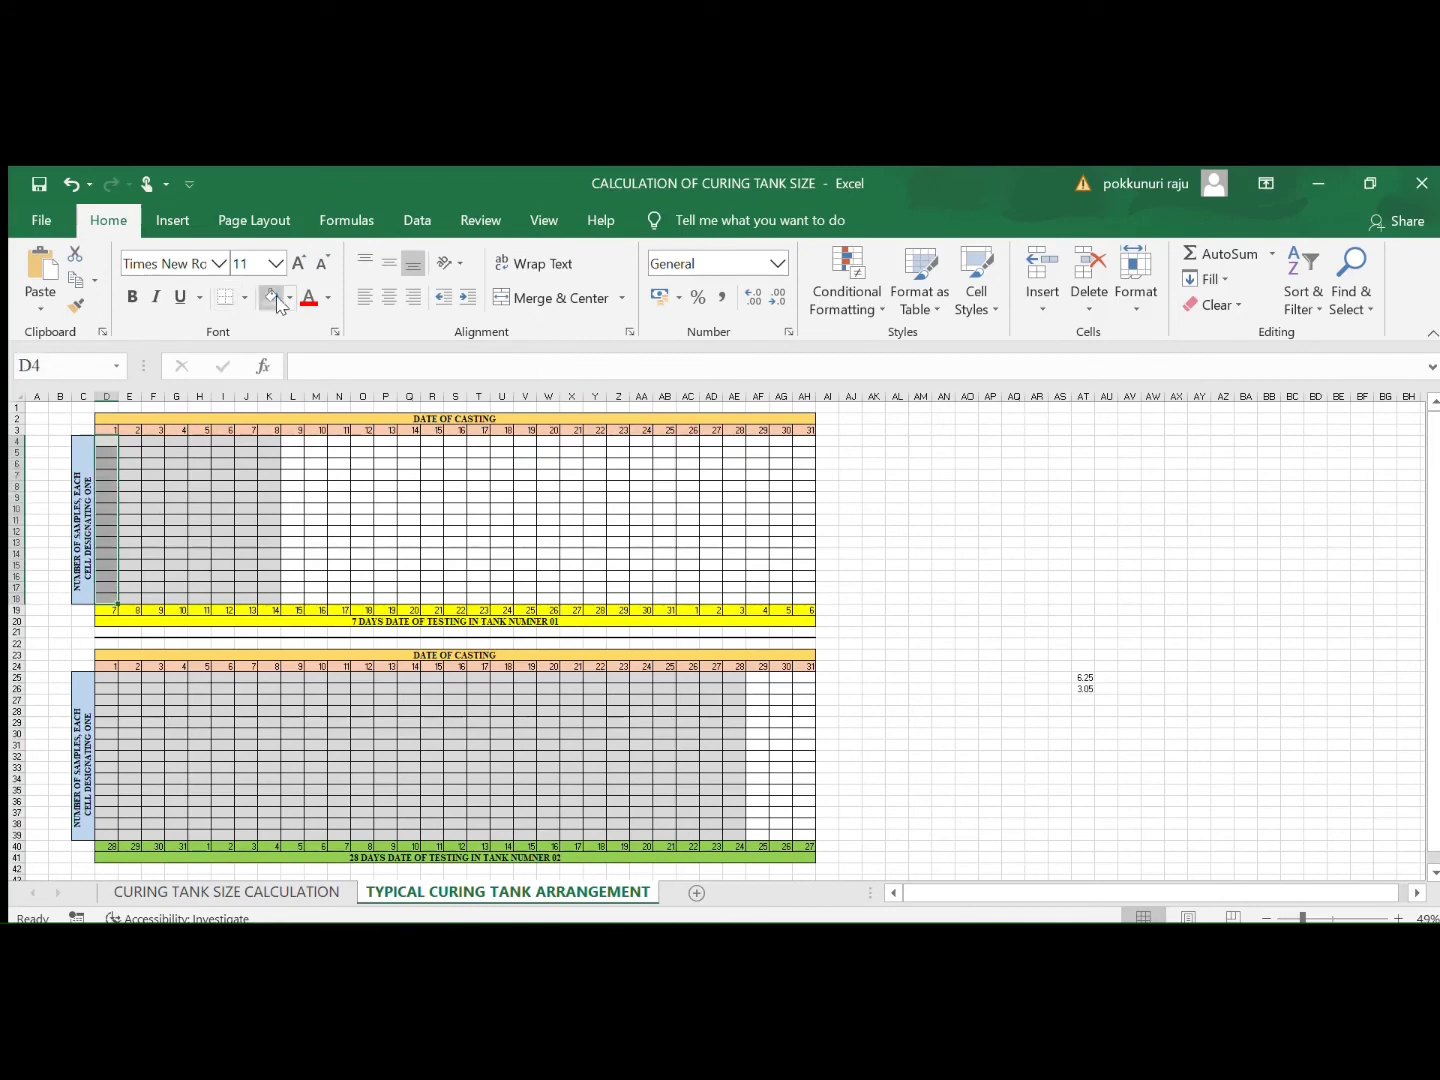
{"action": "left_click", "coordinate": [278, 299]}
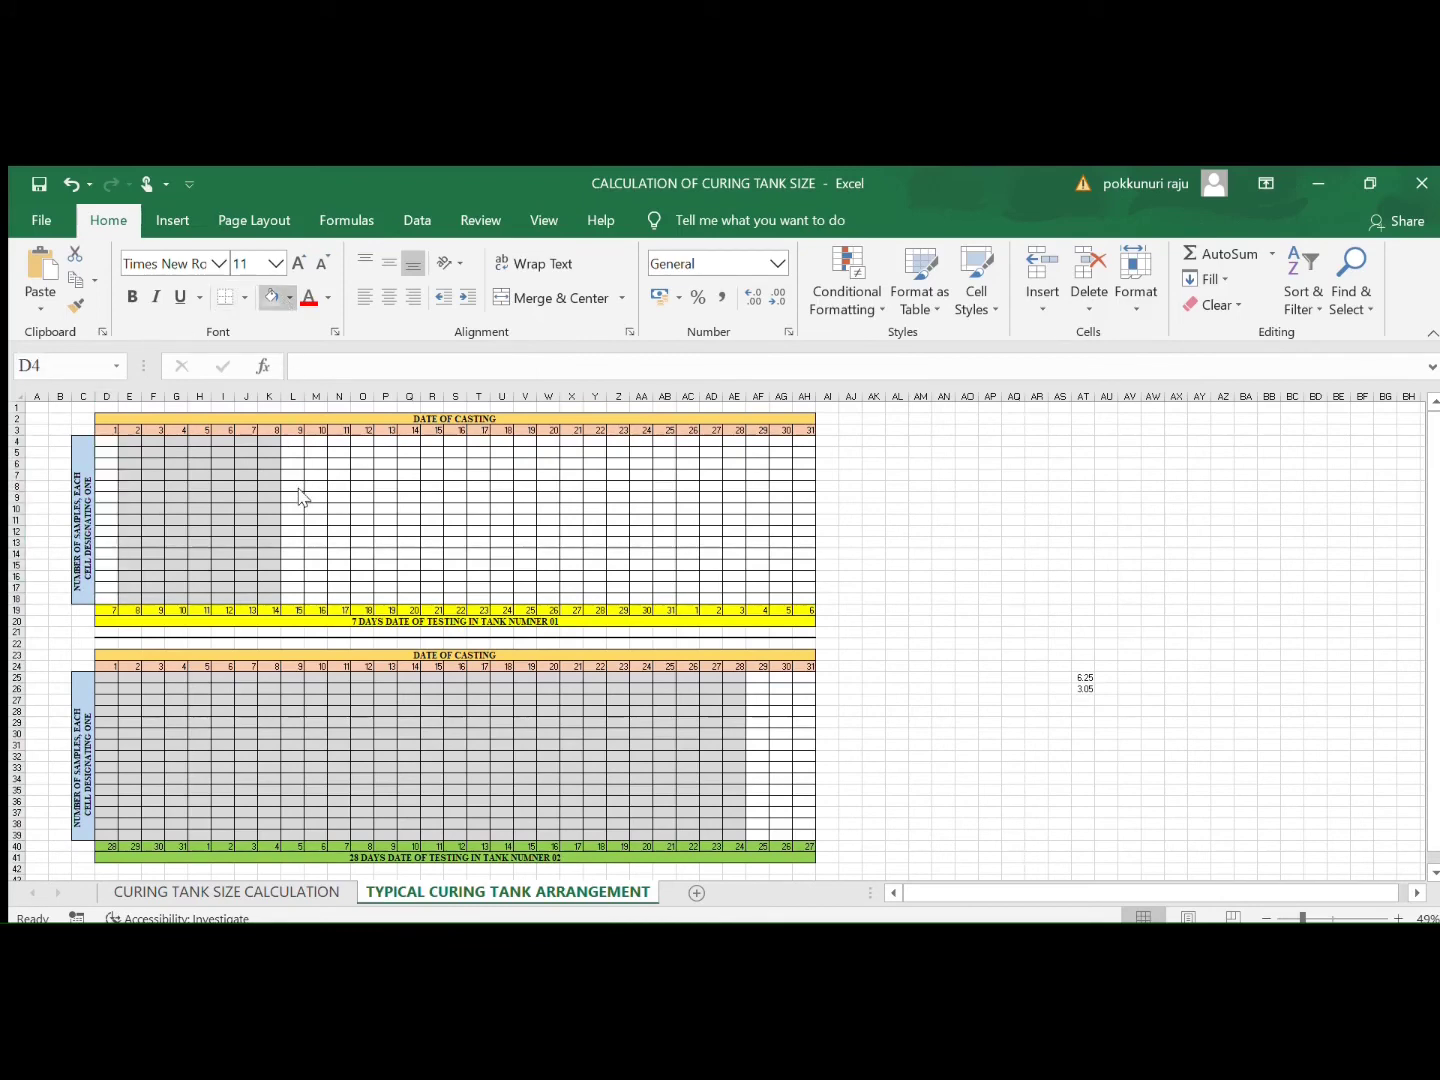
{"action": "double_click", "coordinate": [365, 533]}
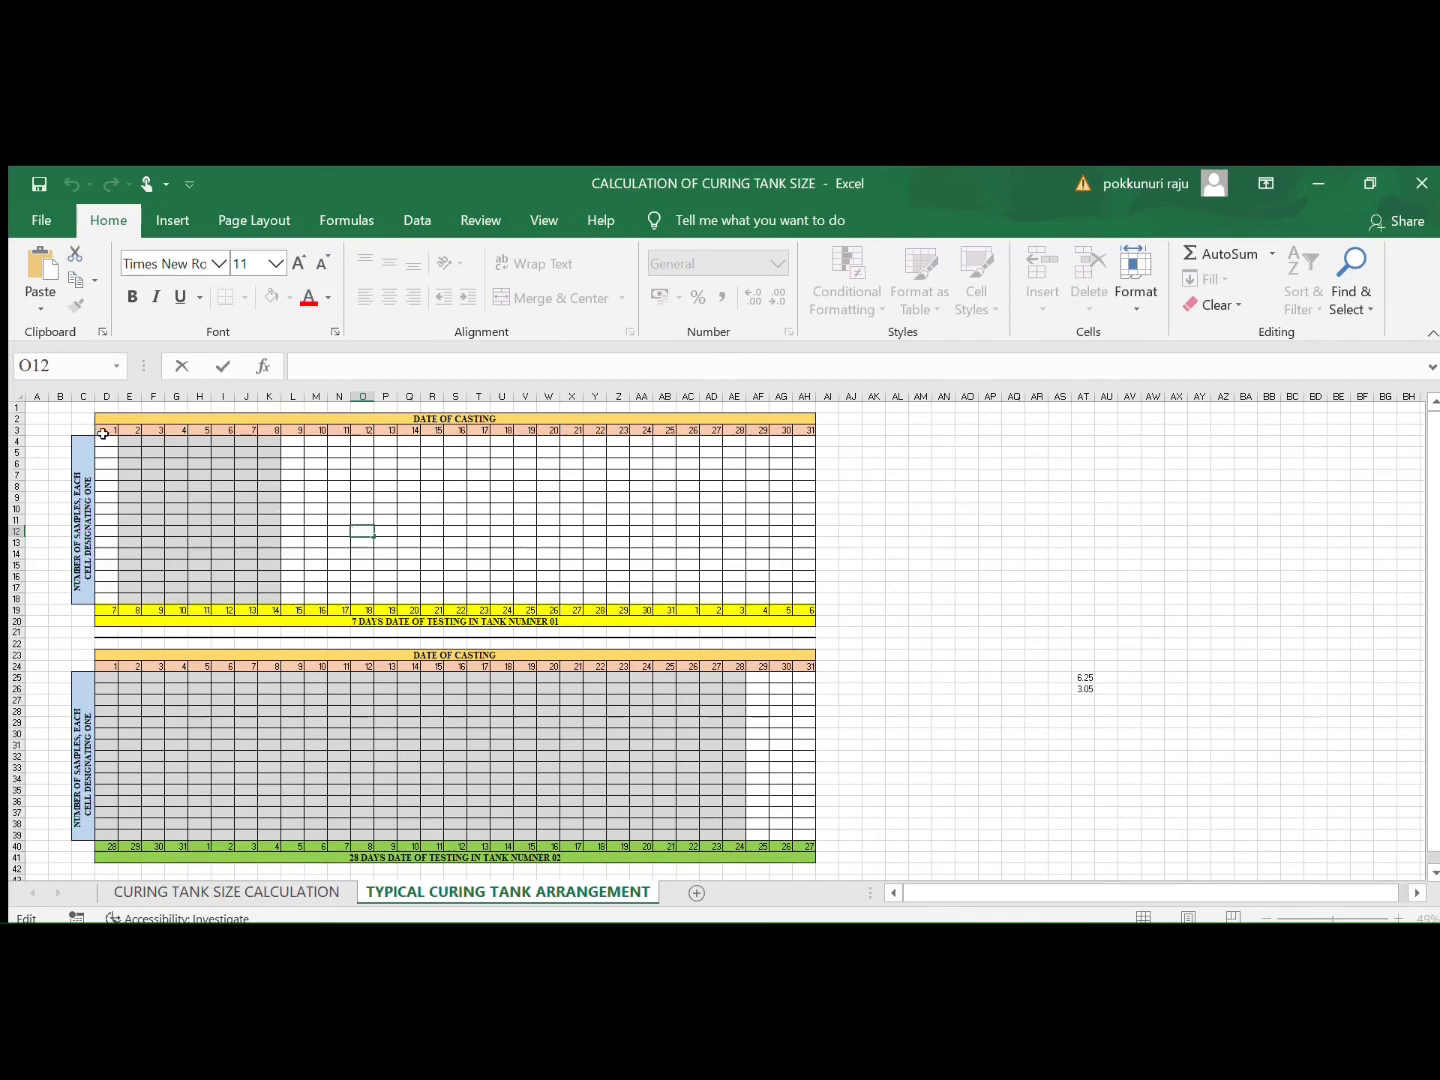
{"action": "left_click", "coordinate": [104, 430]}
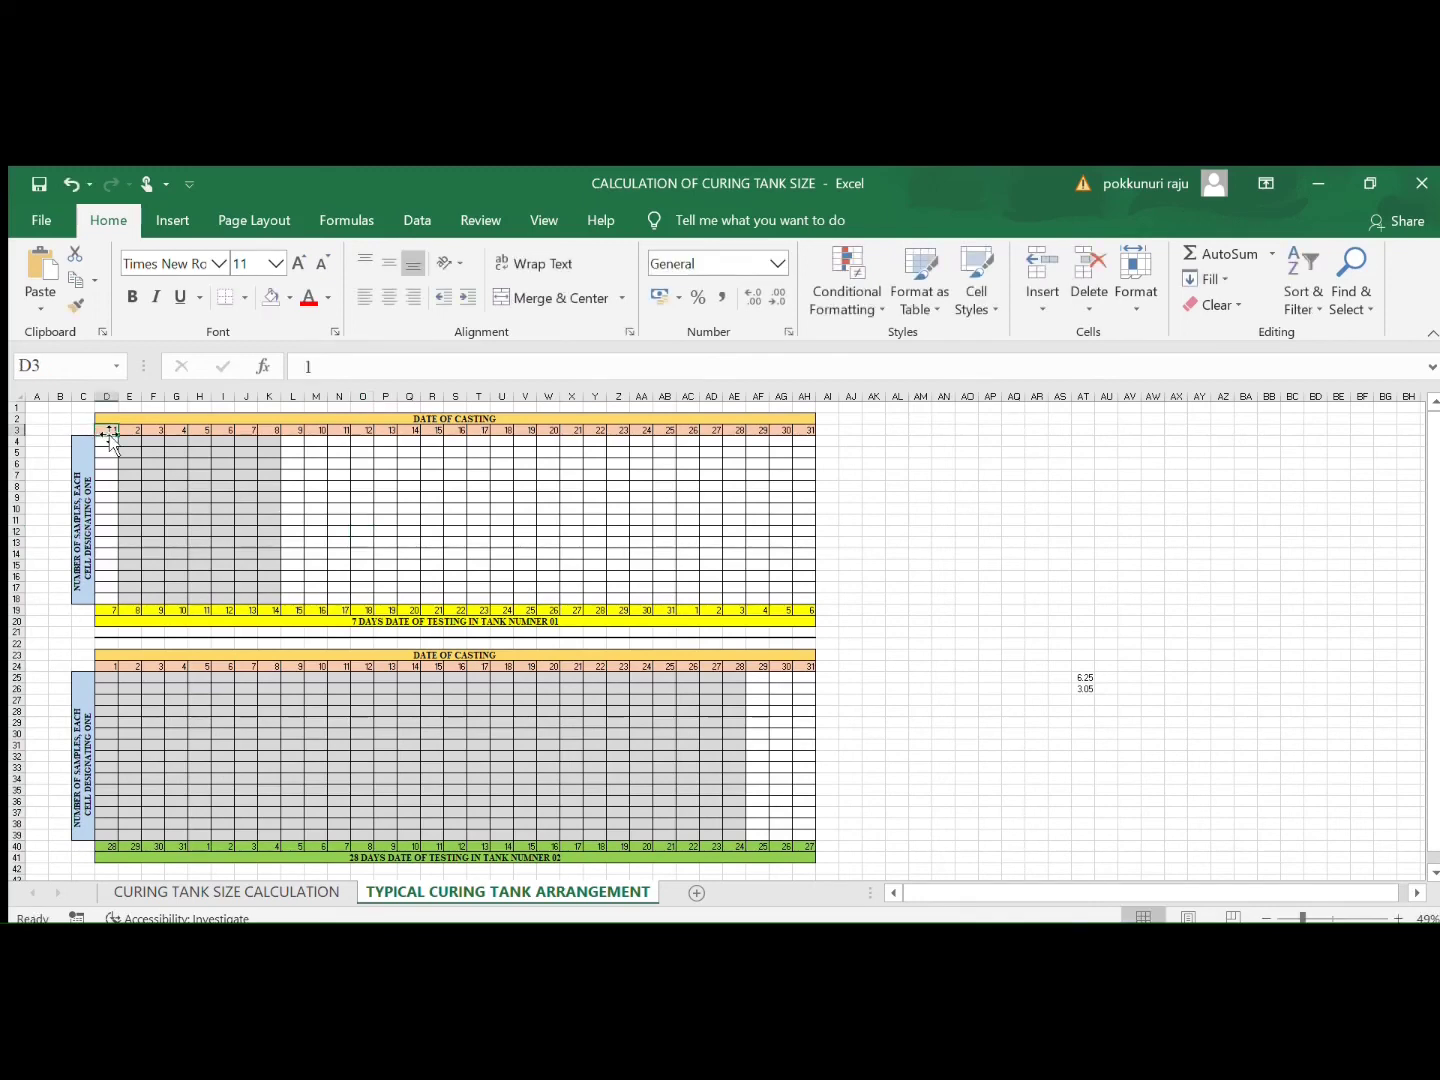
{"action": "key", "text": "shift+Right"}
{"action": "key", "text": "shift+Right"}
{"action": "key", "text": "shift+Right"}
{"action": "key", "text": "shift+Right"}
{"action": "key", "text": "shift+Right"}
{"action": "key", "text": "shift+Right"}
{"action": "key", "text": "shift+Right"}
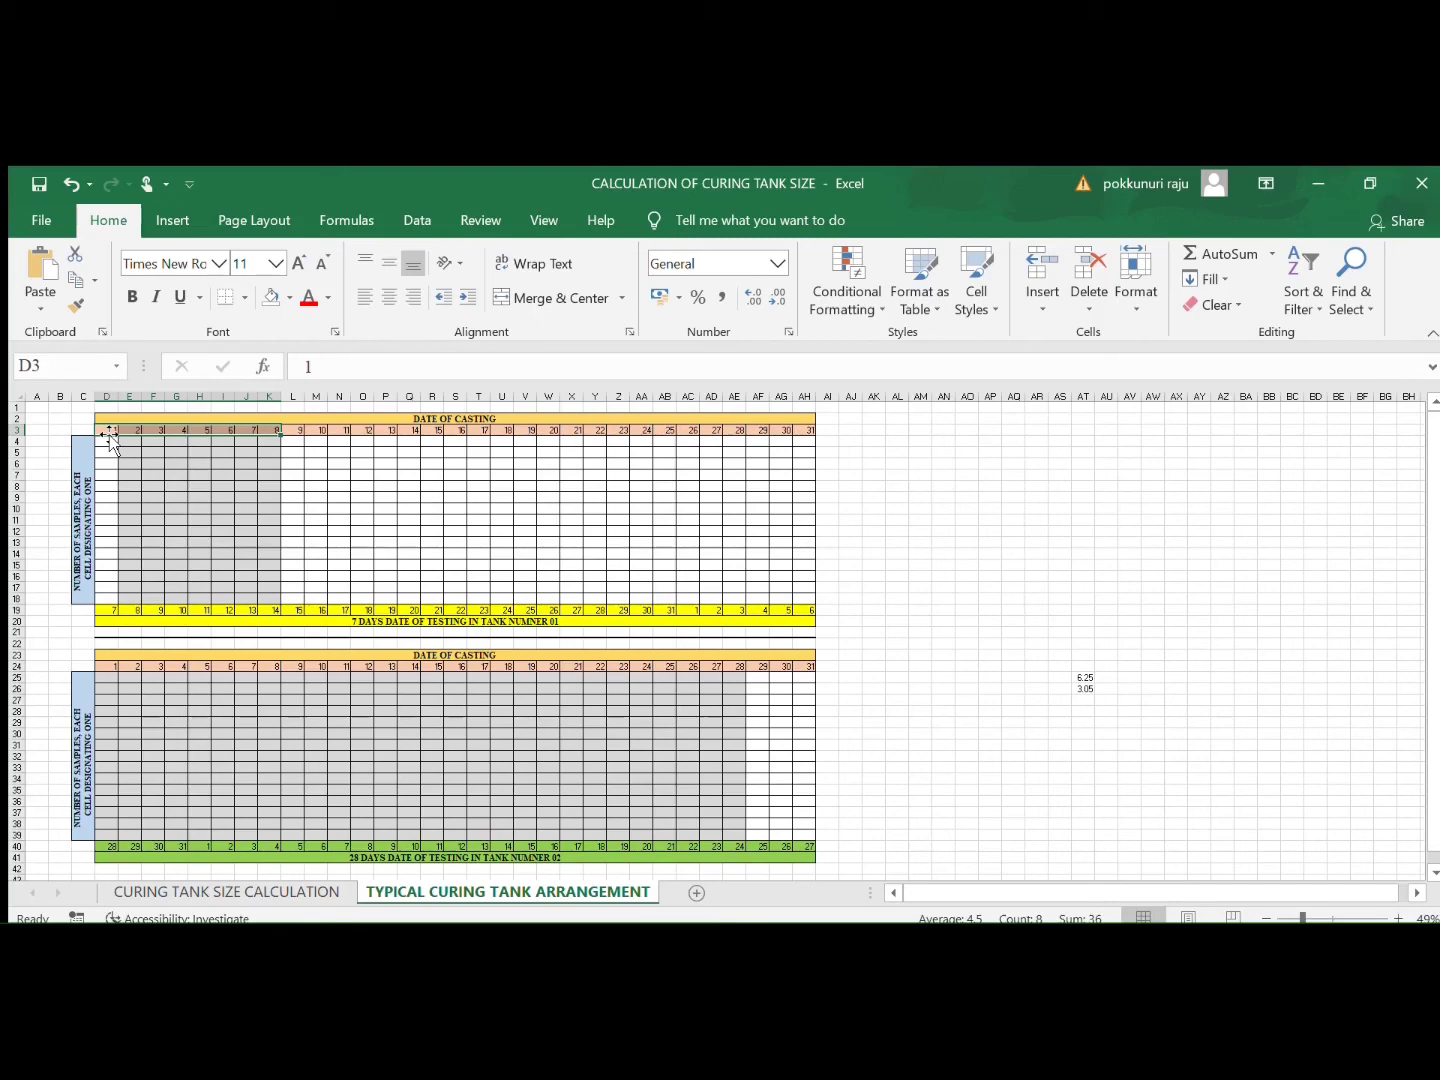
{"action": "left_click", "coordinate": [109, 437]}
{"action": "key", "text": "shift+Down"}
{"action": "key", "text": "shift+Down"}
{"action": "key", "text": "shift+Down"}
{"action": "key", "text": "shift+Down"}
{"action": "key", "text": "shift+Down"}
{"action": "key", "text": "shift+Down"}
{"action": "key", "text": "shift+Down"}
{"action": "key", "text": "shift+Down"}
{"action": "key", "text": "shift+Down"}
{"action": "key", "text": "shift+Down"}
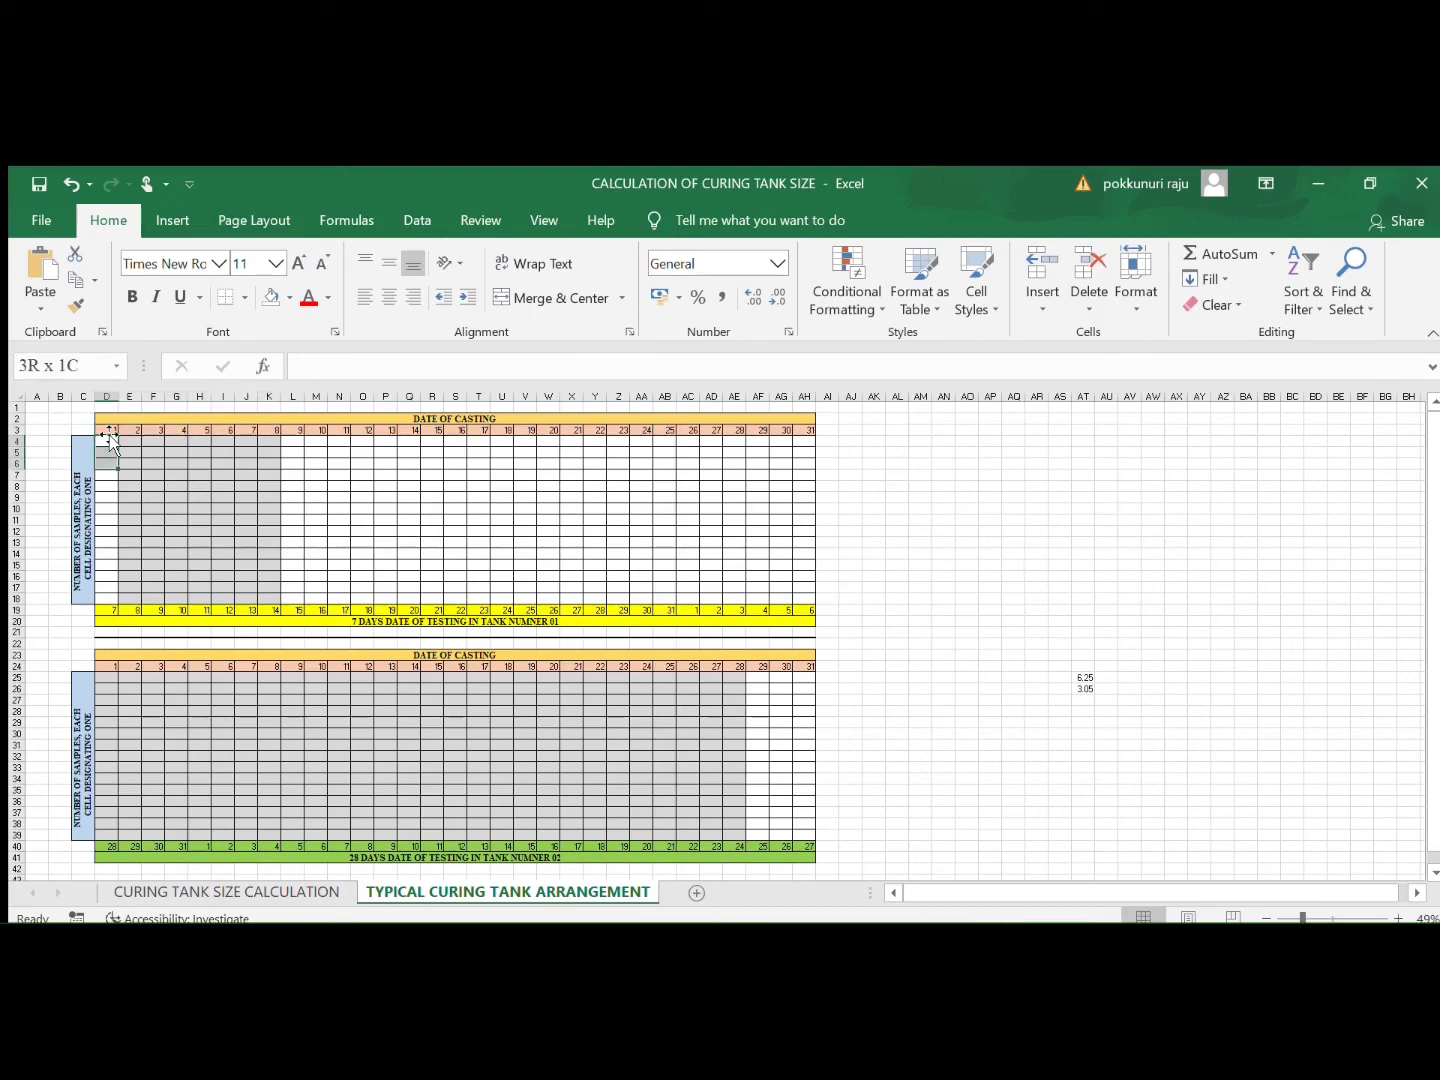
{"action": "key", "text": "shift+Down"}
{"action": "key", "text": "shift+Down"}
{"action": "key", "text": "shift+Down"}
{"action": "key", "text": "shift+Down"}
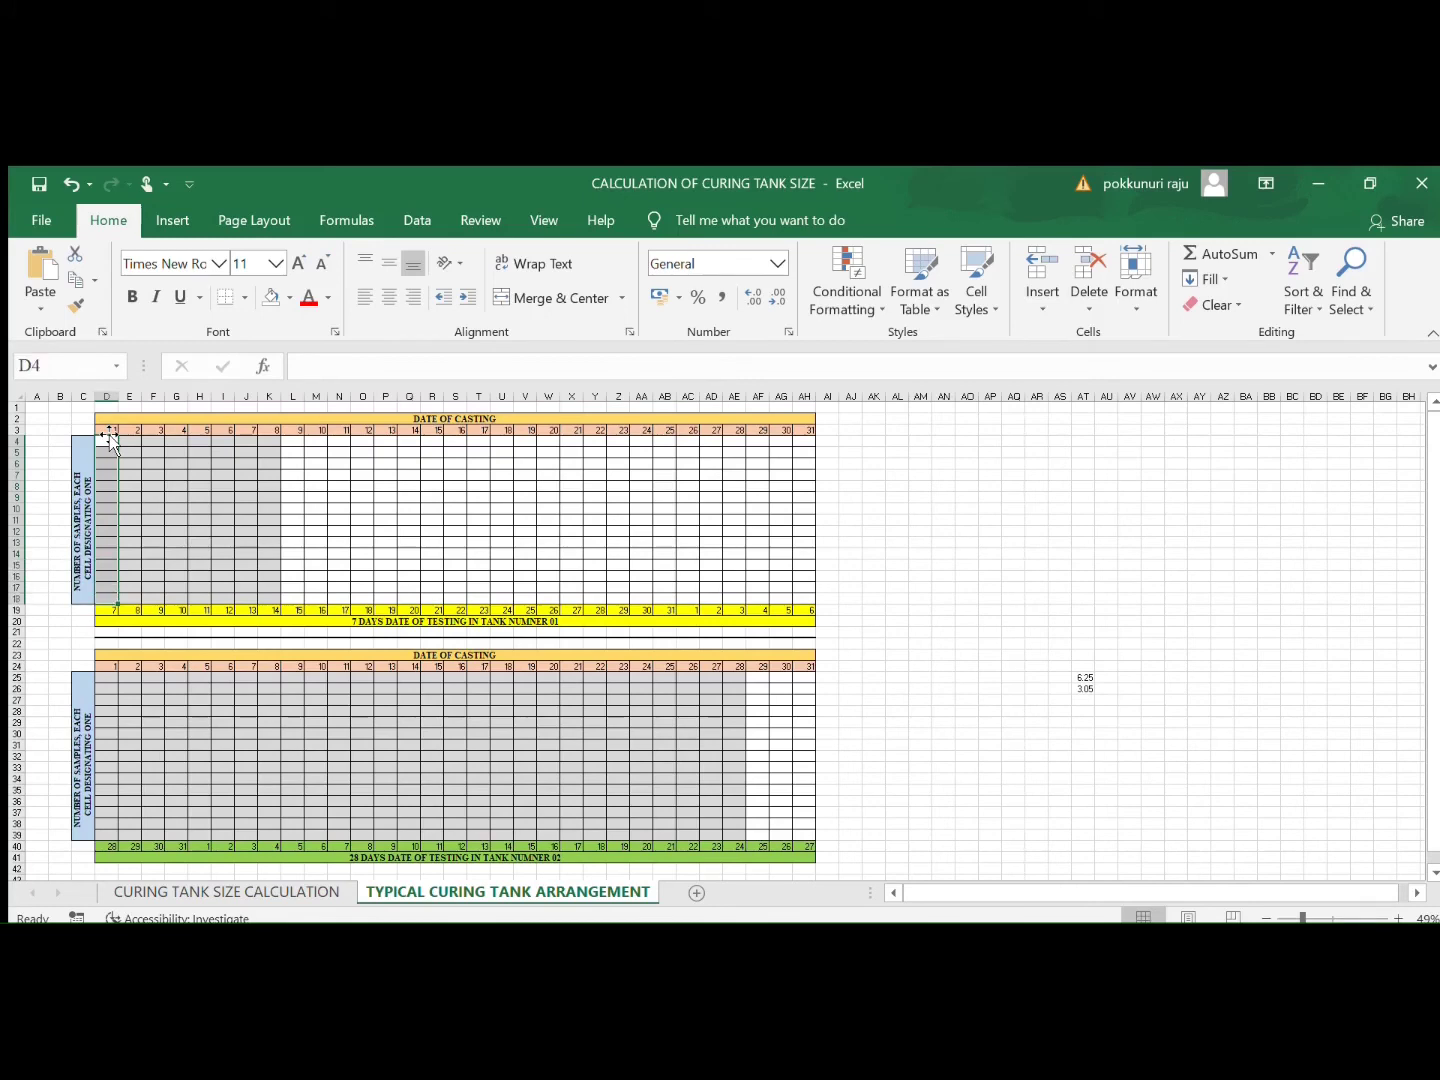
{"action": "left_click", "coordinate": [270, 297]}
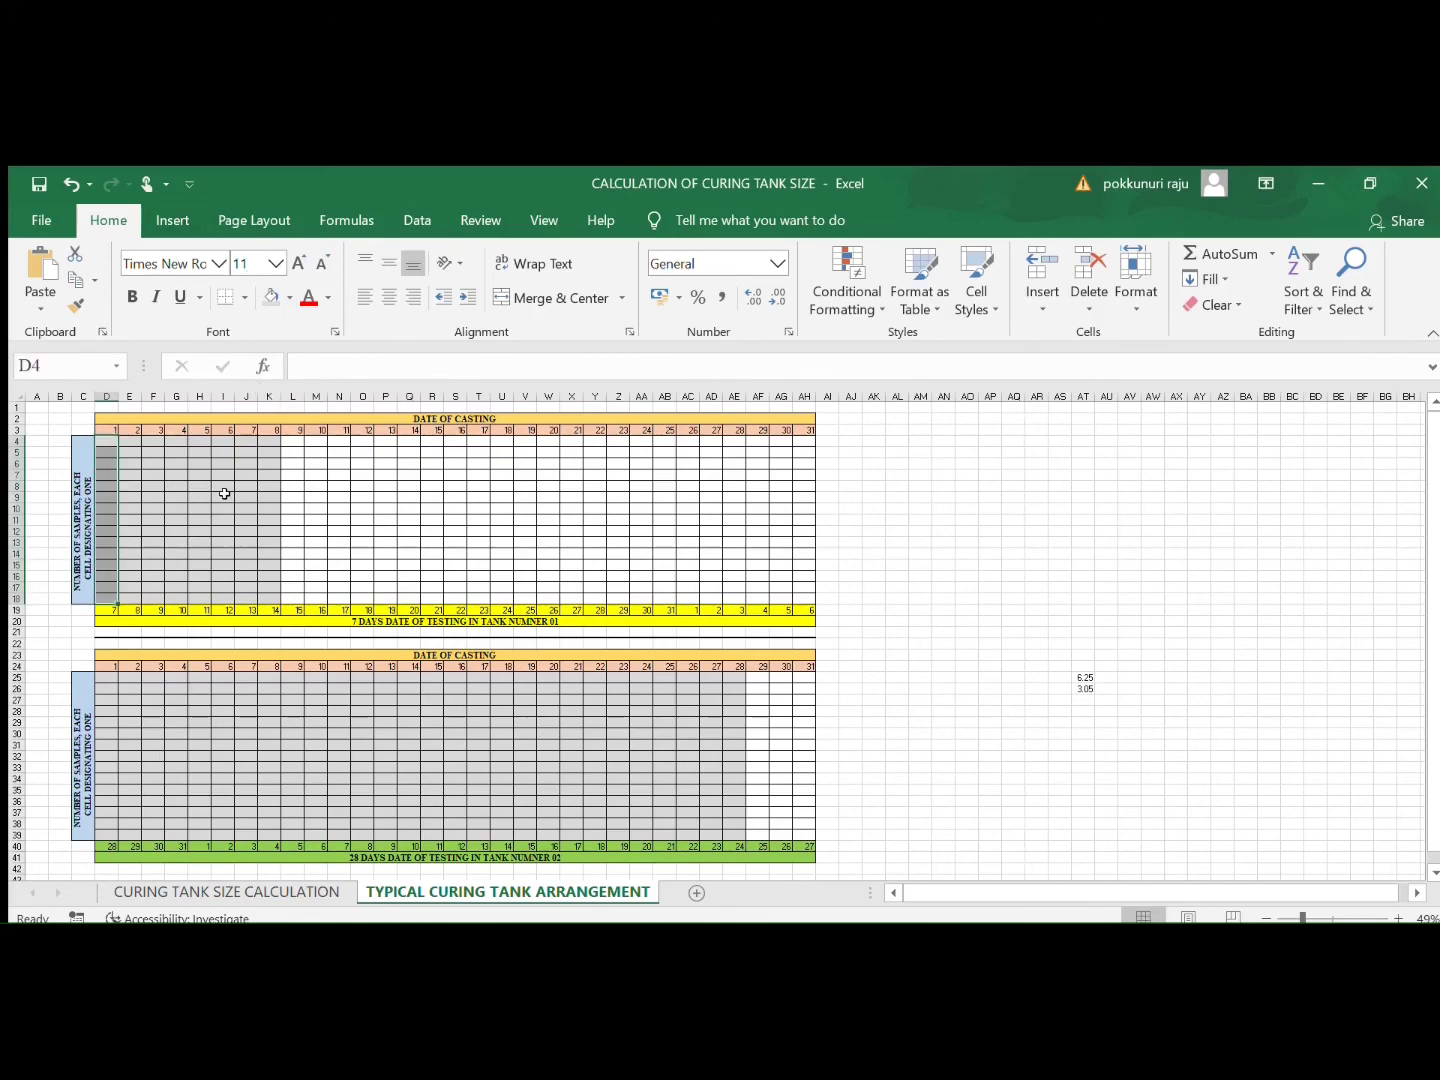
{"action": "left_click", "coordinate": [276, 442]}
{"action": "key", "text": "shift+Down"}
{"action": "key", "text": "shift+Down"}
{"action": "key", "text": "shift+Down"}
{"action": "key", "text": "shift+Down"}
{"action": "key", "text": "shift+Down"}
{"action": "key", "text": "shift+Down"}
{"action": "key", "text": "shift+Down"}
{"action": "key", "text": "shift+Down"}
{"action": "key", "text": "shift+Down"}
{"action": "key", "text": "shift+Down"}
{"action": "key", "text": "shift+Down"}
{"action": "key", "text": "shift+Down"}
{"action": "key", "text": "shift+Down"}
{"action": "key", "text": "shift+Down"}
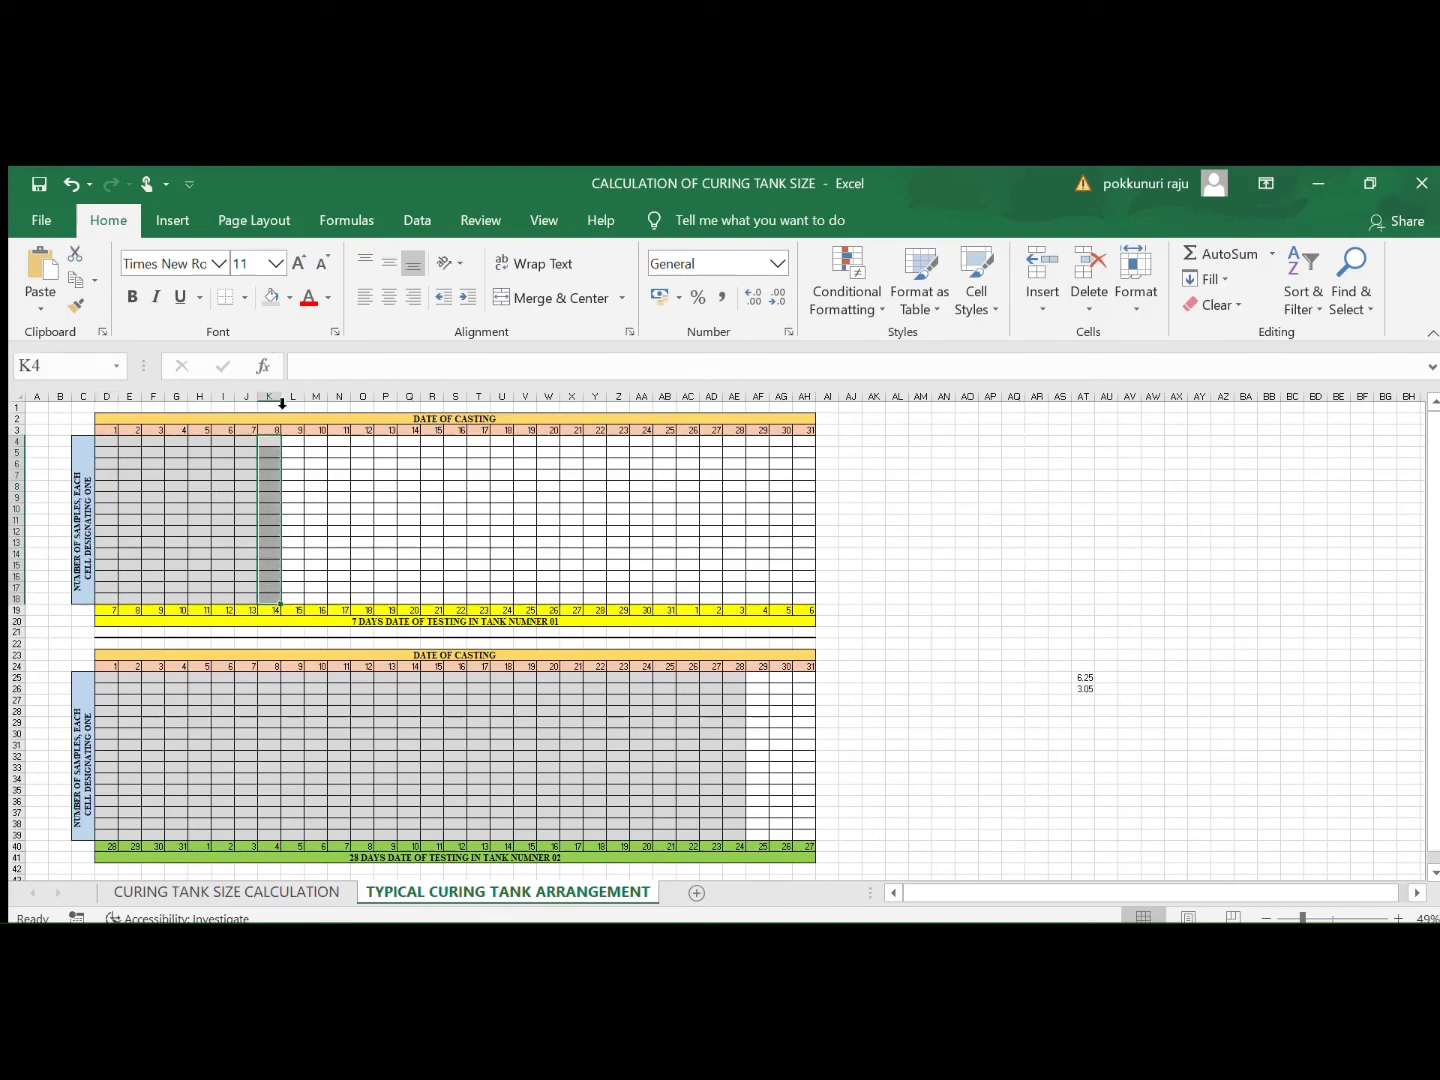
Step: Set K4:K18 to No Fill so tank 01's shading ends at day 7
{"action": "left_click", "coordinate": [271, 297]}
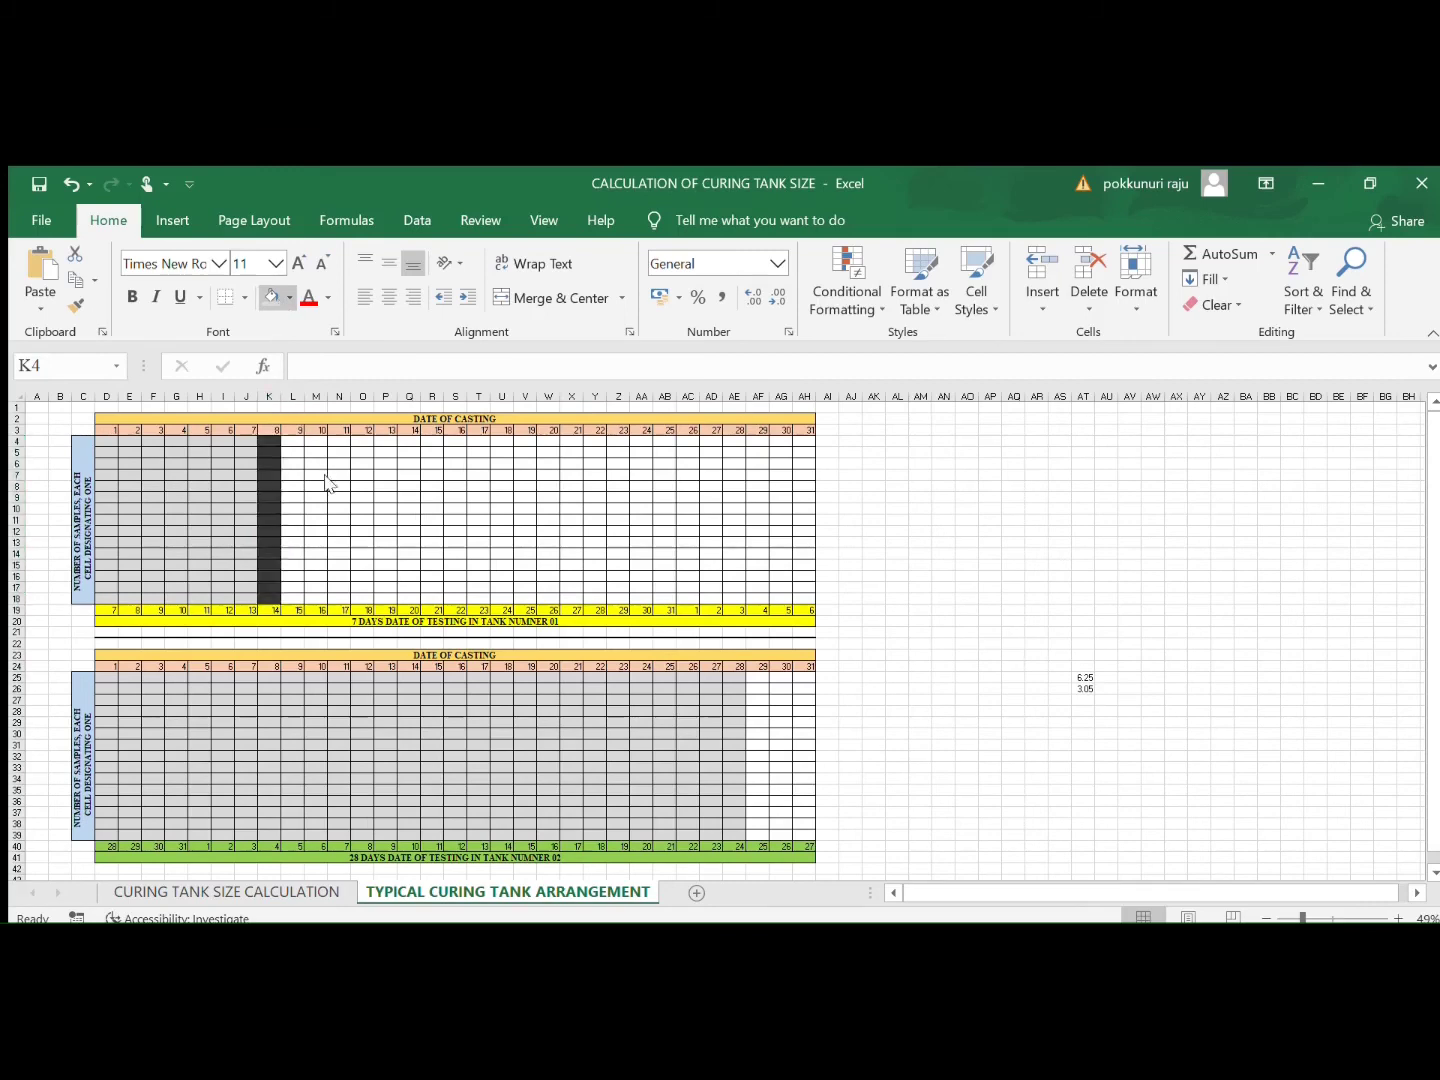
{"action": "left_click", "coordinate": [479, 577]}
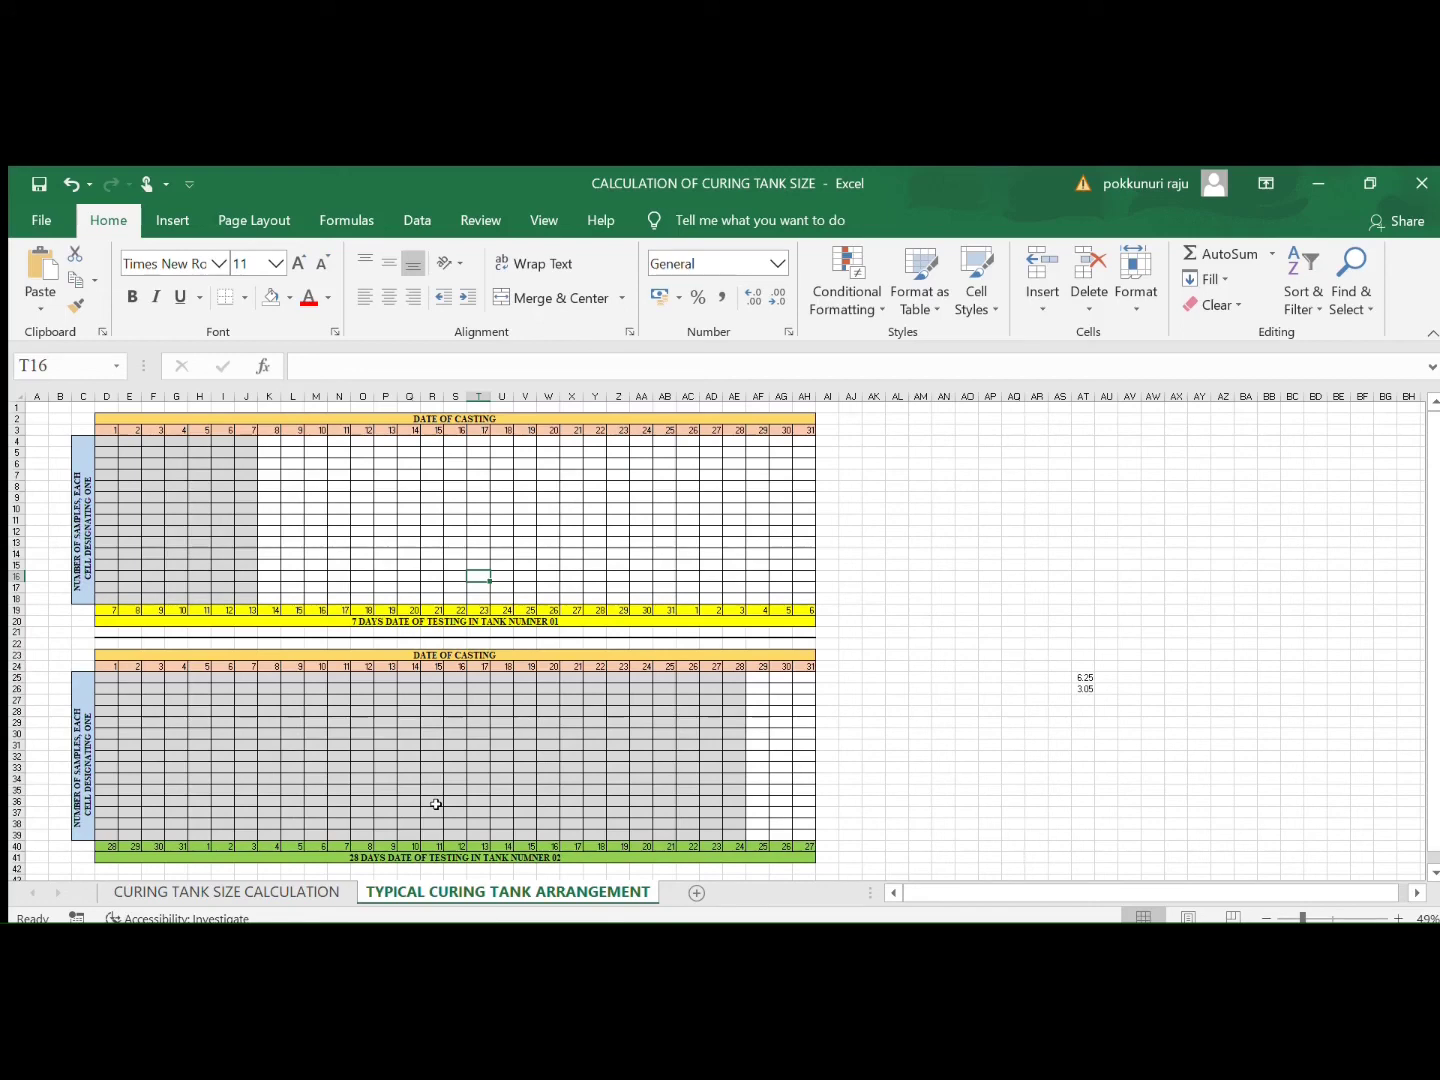
Step: Return to the CURING TANK SIZE CALCULATION sheet and check the 4 tanks planned in O10
{"action": "left_click", "coordinate": [196, 893]}
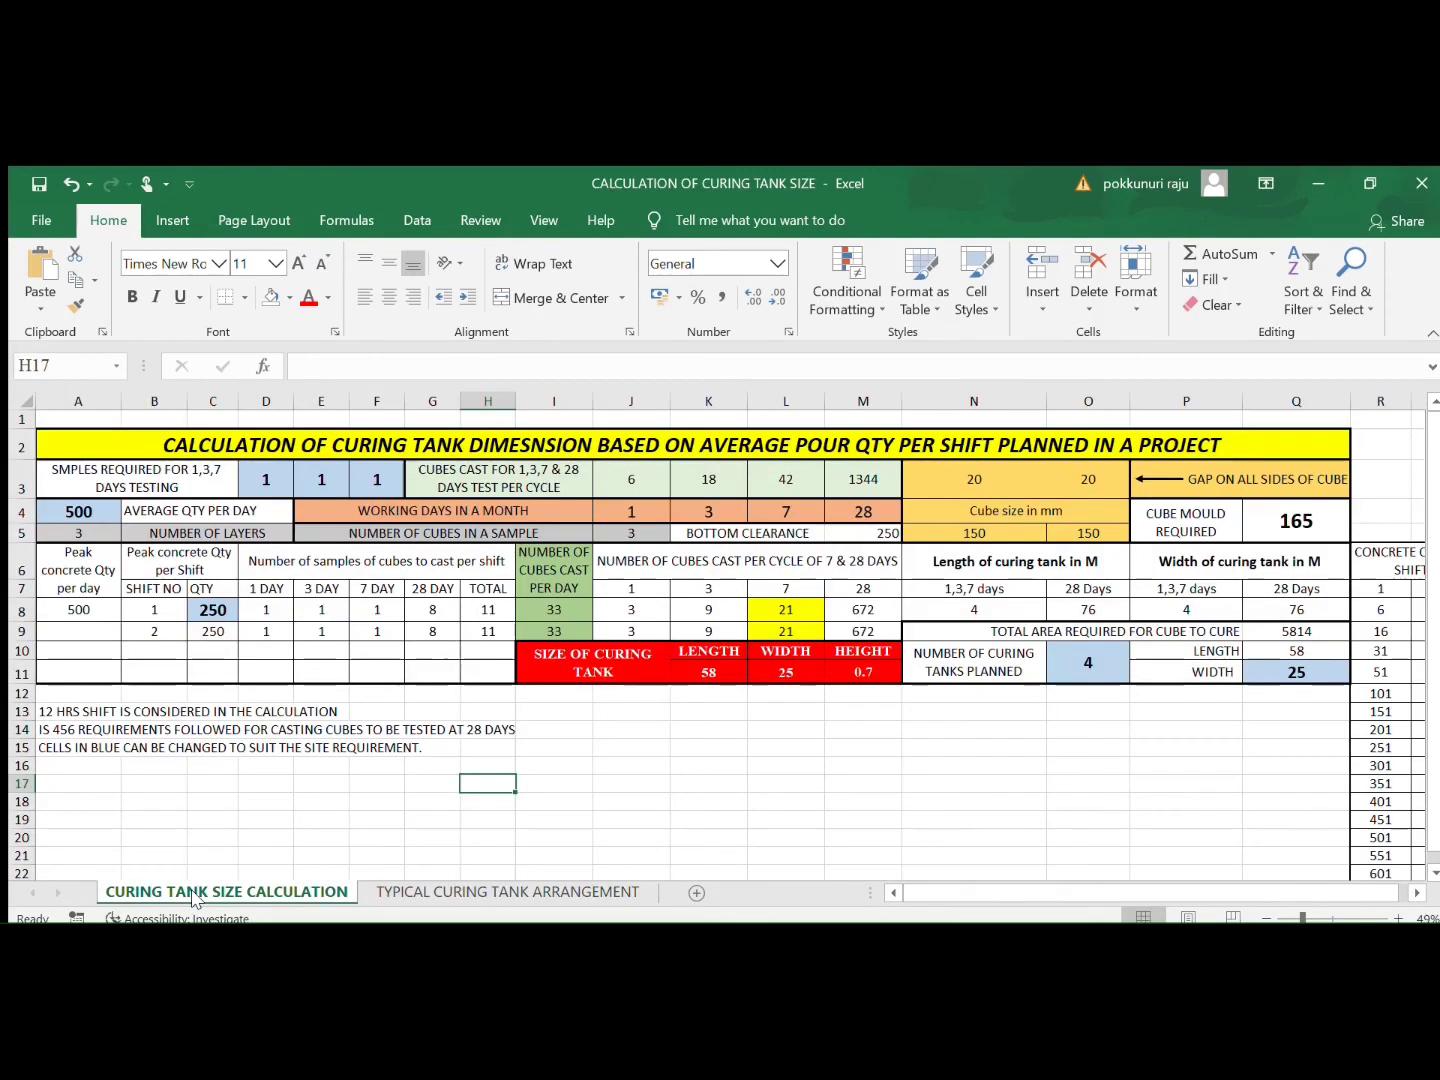
{"action": "left_click", "coordinate": [776, 783]}
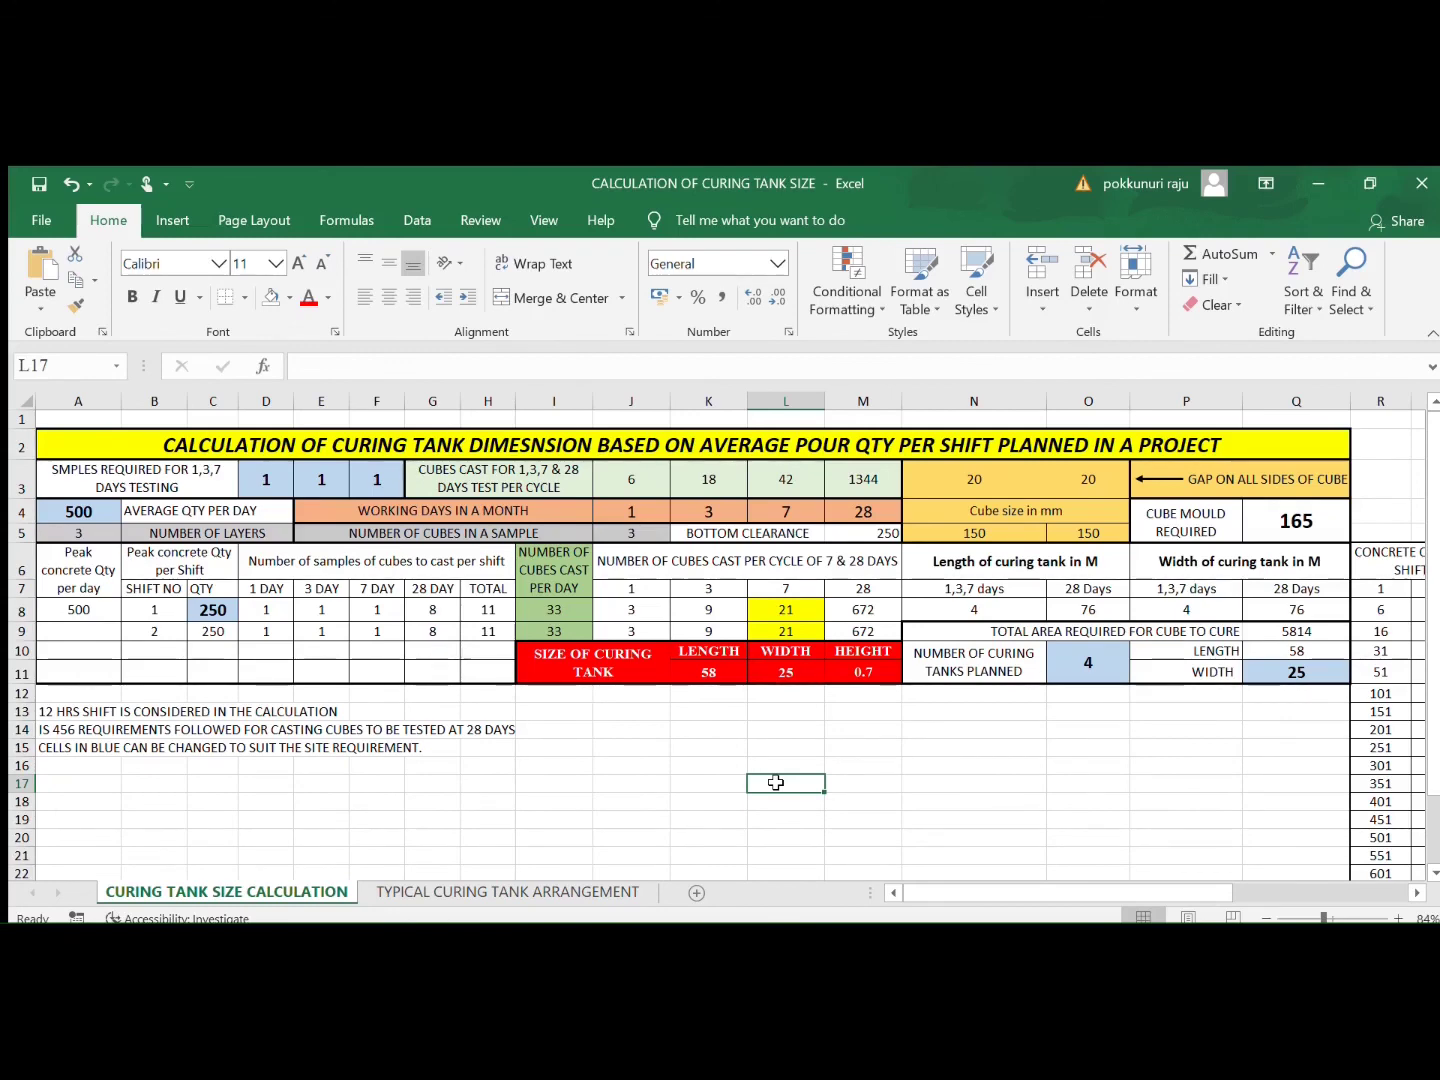
{"action": "left_click", "coordinate": [920, 733]}
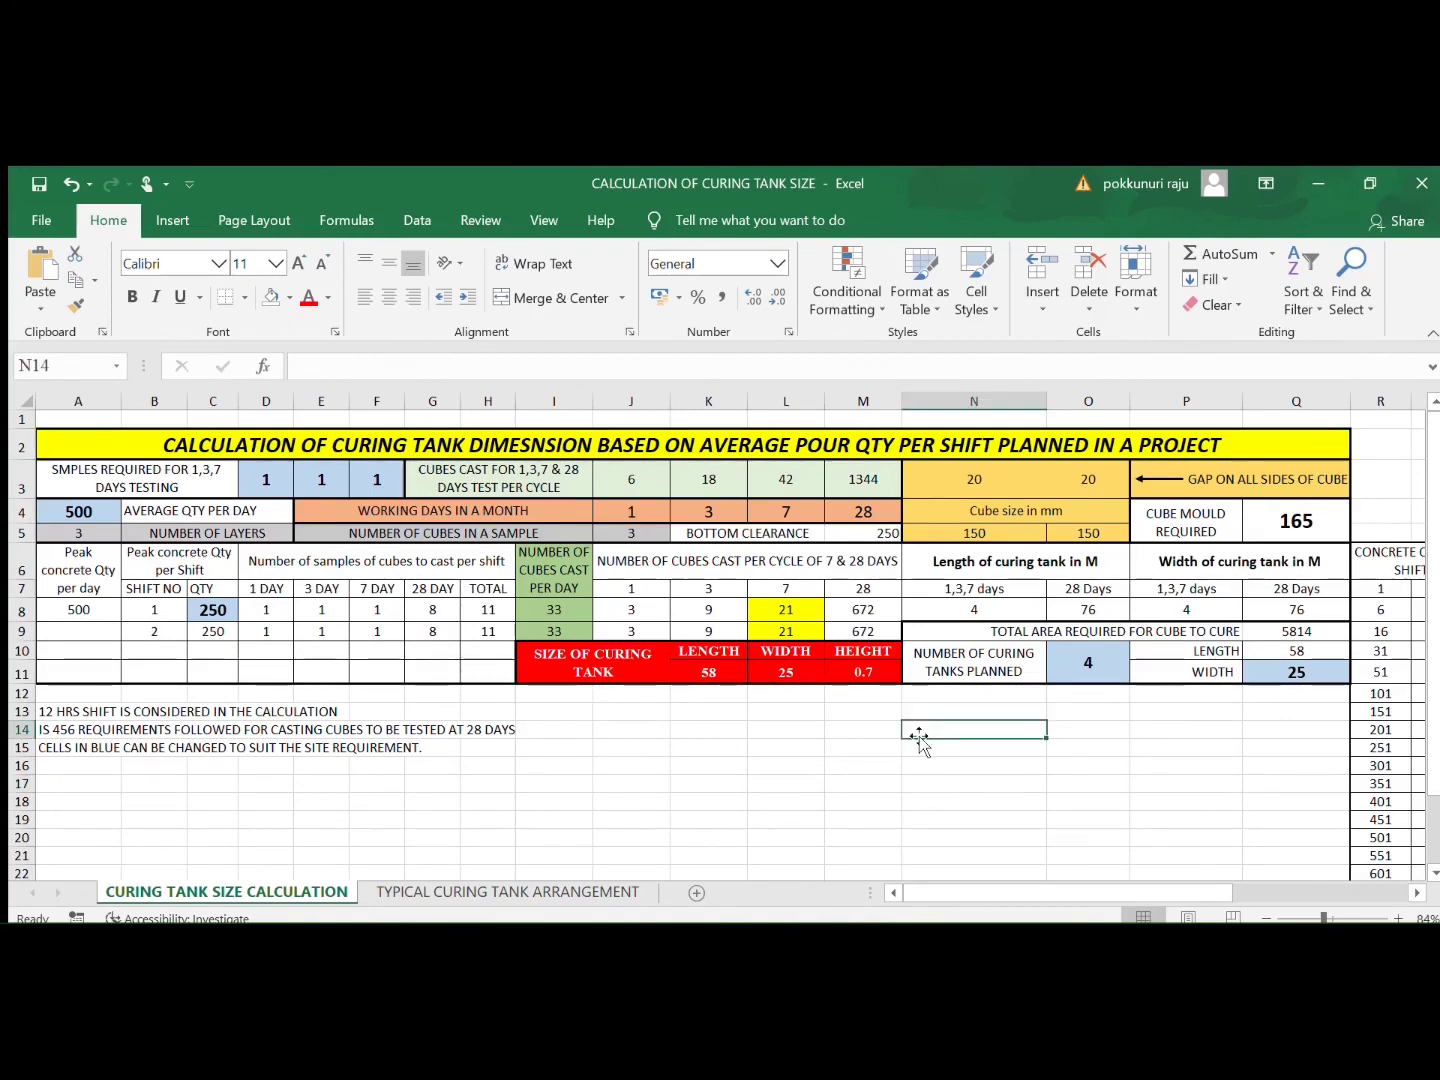
{"action": "left_click", "coordinate": [1098, 651]}
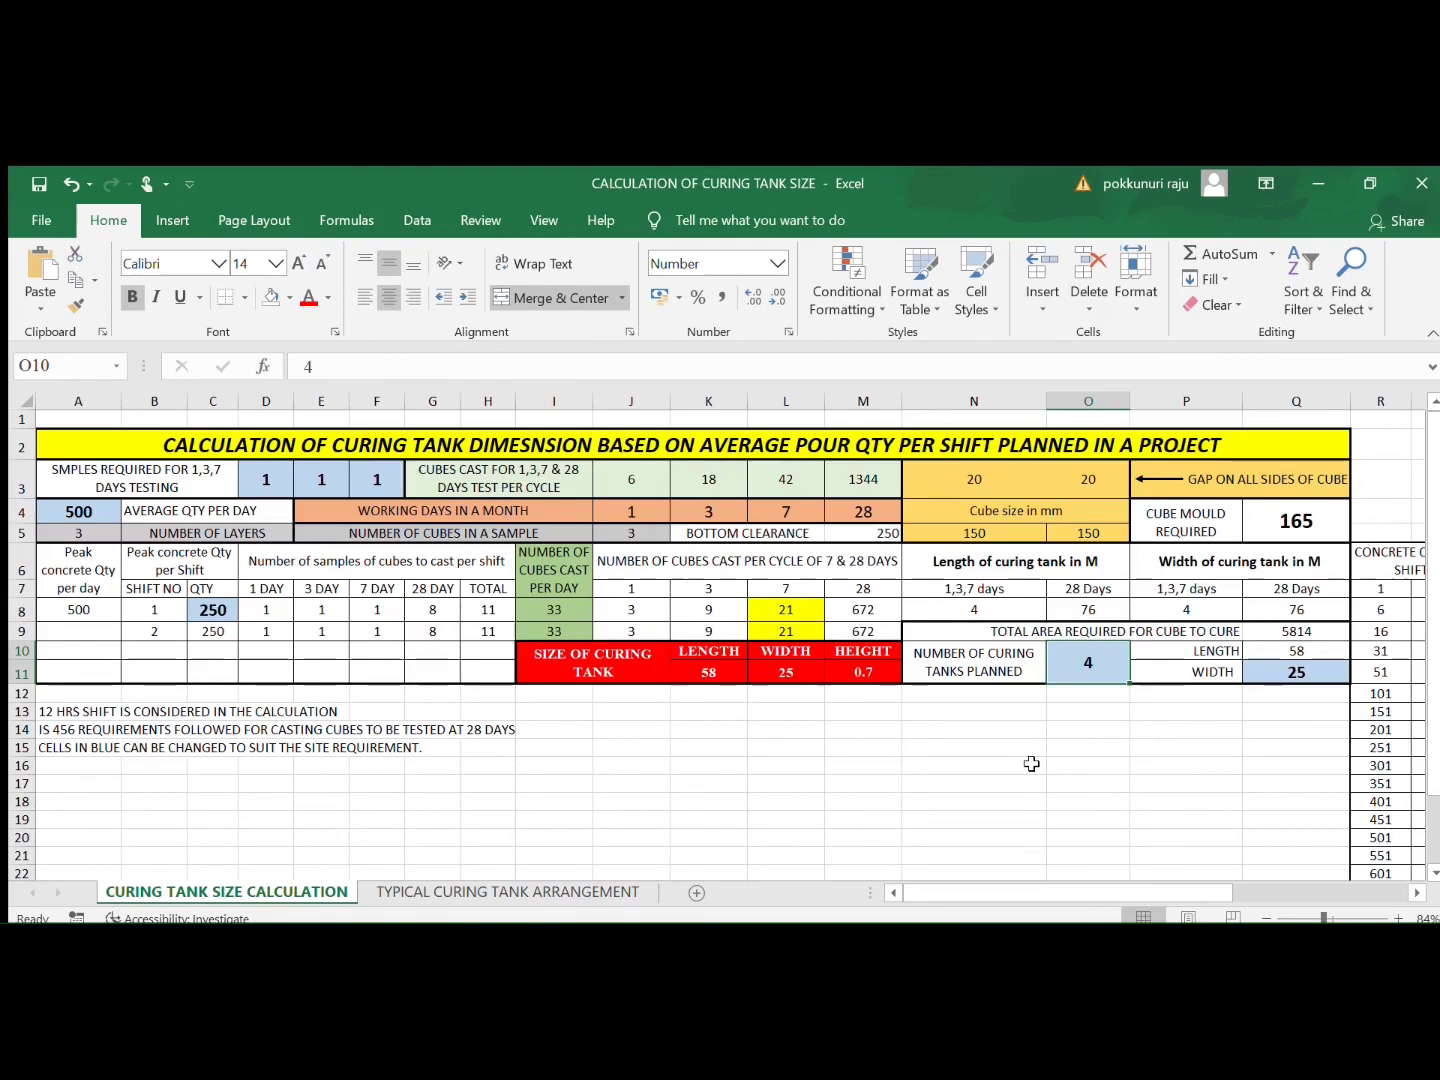
{"action": "left_click", "coordinate": [993, 752]}
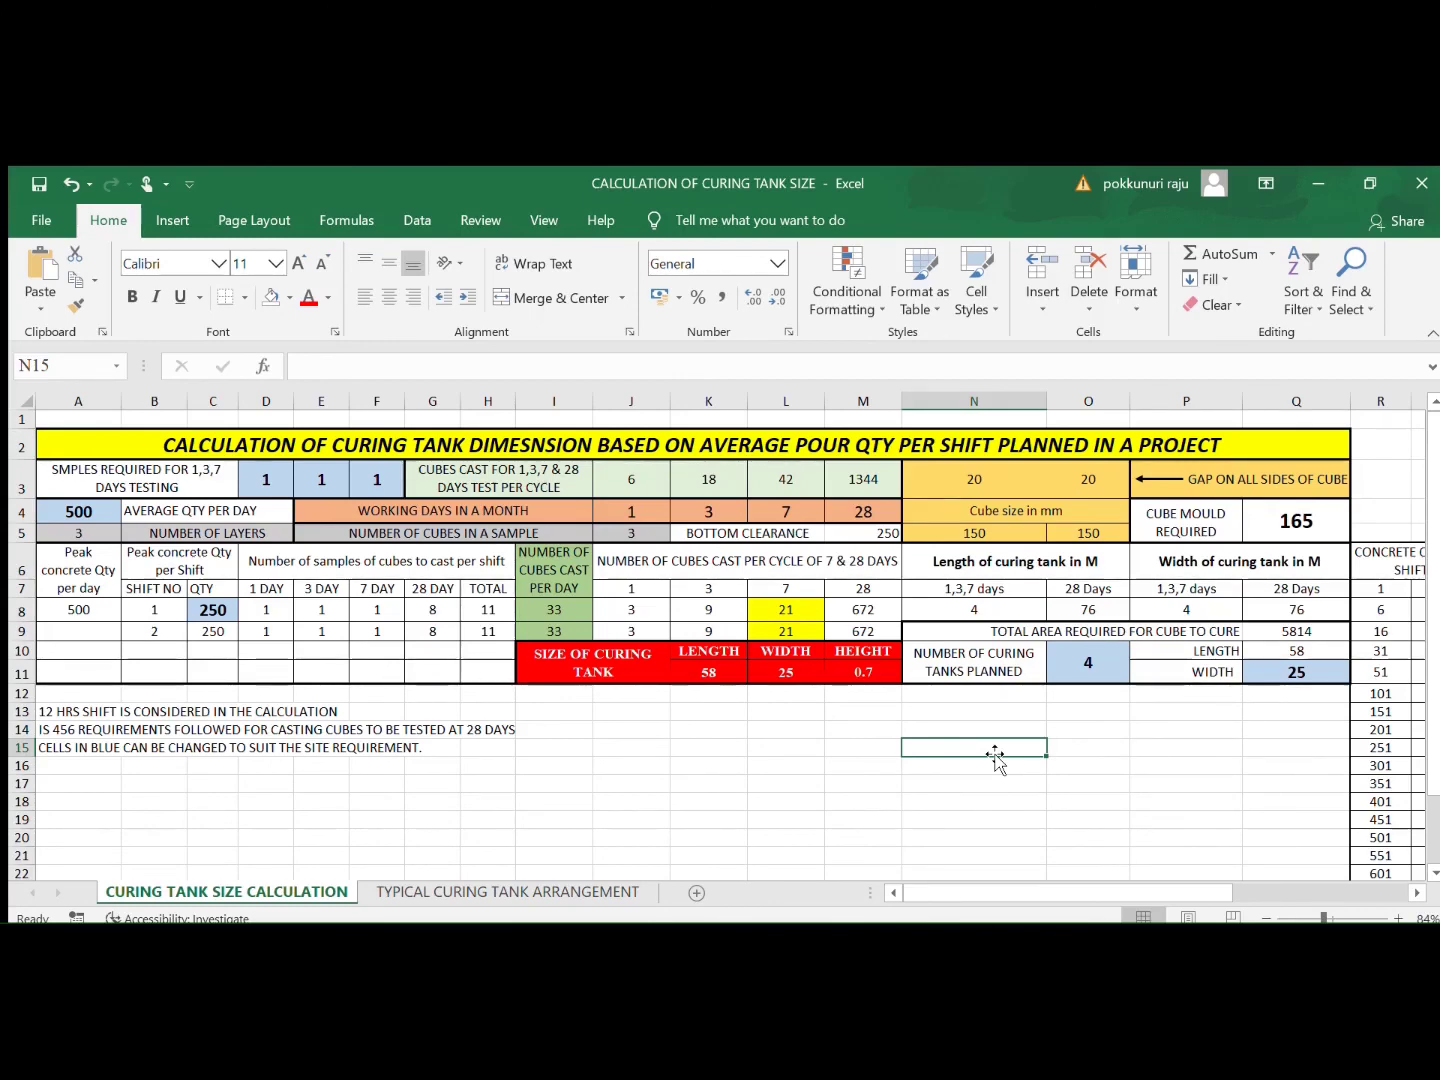
Step: Set the number of curing tanks planned to 5, then to 6
{"action": "left_click", "coordinate": [1108, 655]}
{"action": "type", "text": "5"}
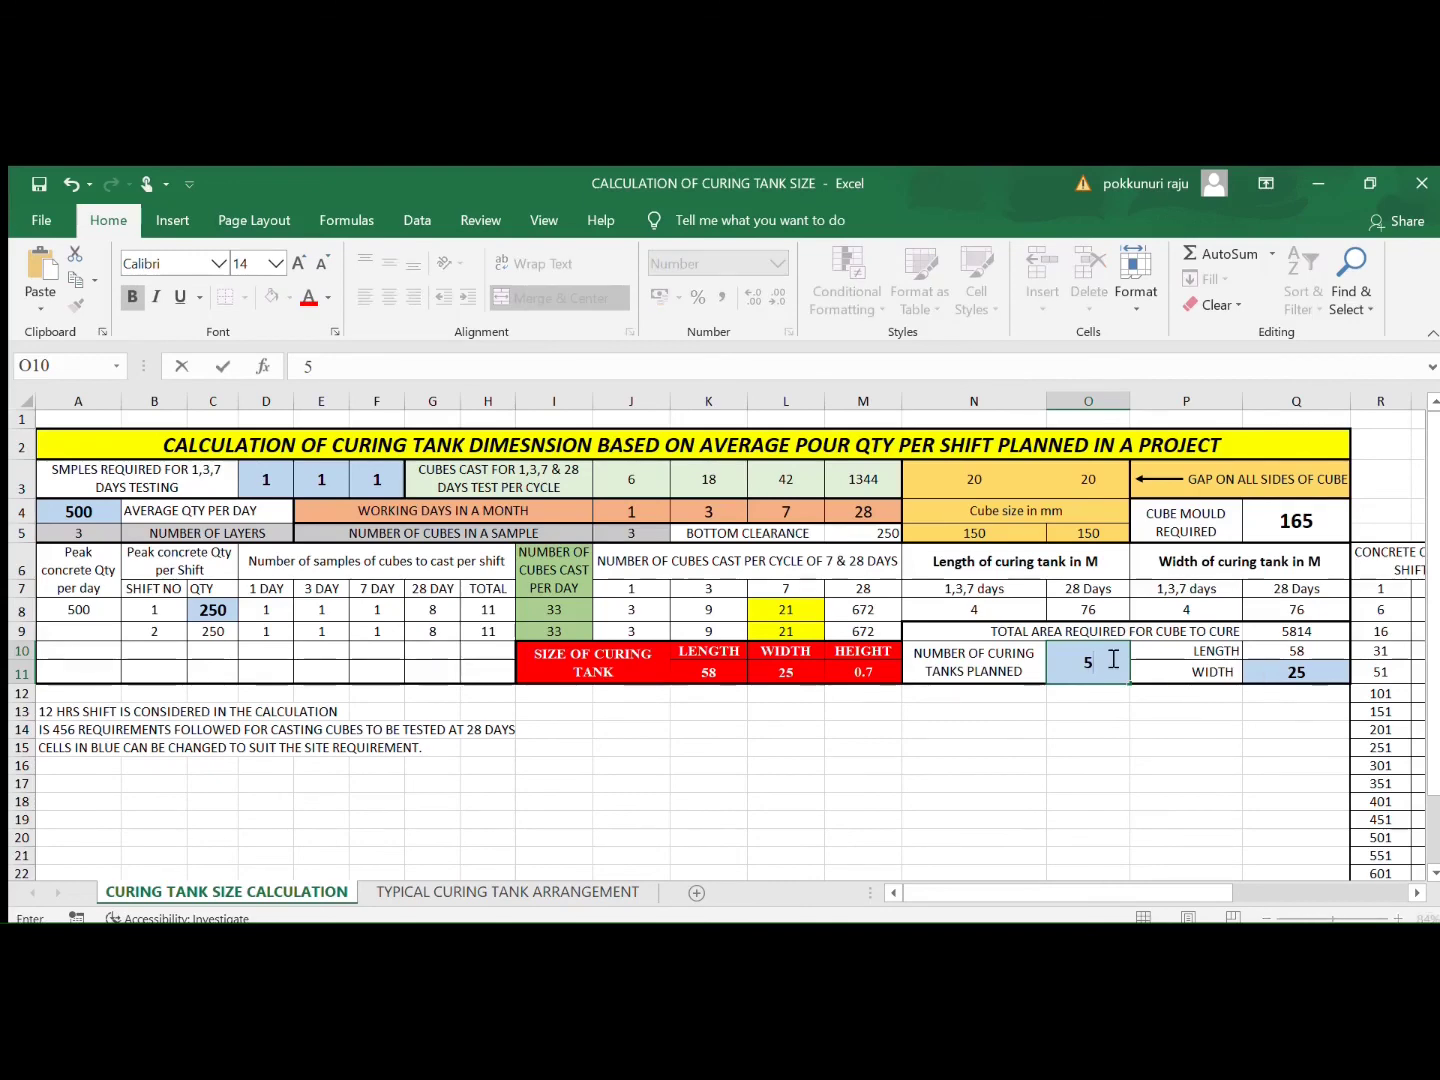
{"action": "key", "text": "Return"}
{"action": "left_click", "coordinate": [1108, 655]}
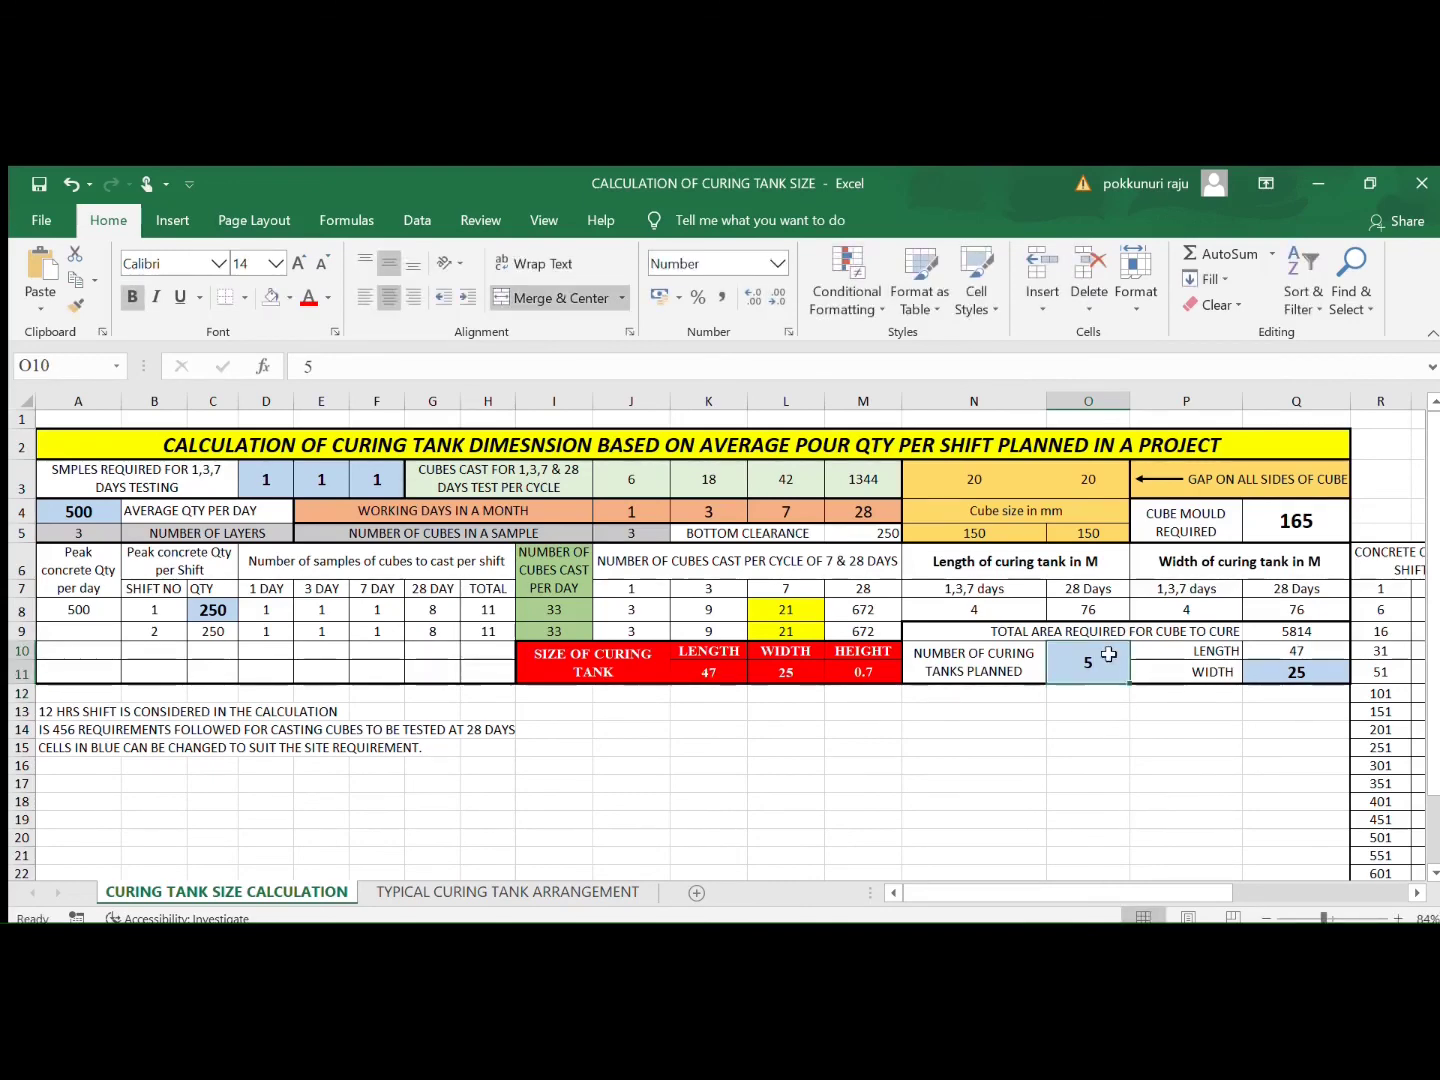
{"action": "type", "text": "6"}
{"action": "key", "text": "Return"}
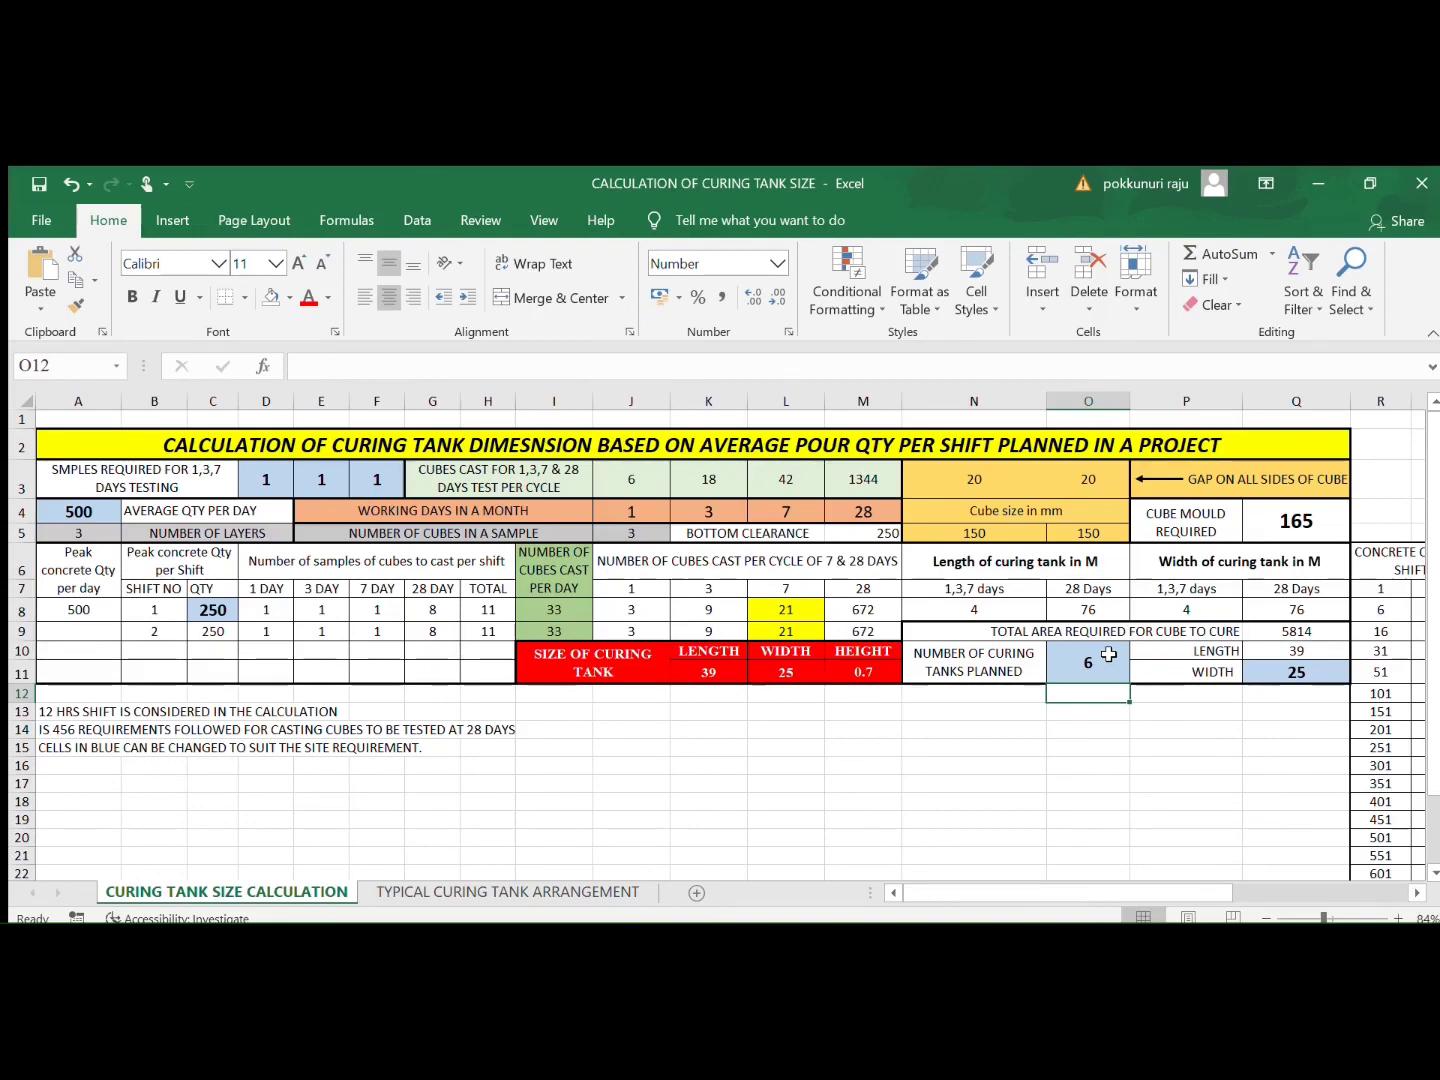
Step: Set the tank width to 20 and the tanks planned to 7
{"action": "left_click", "coordinate": [1300, 670]}
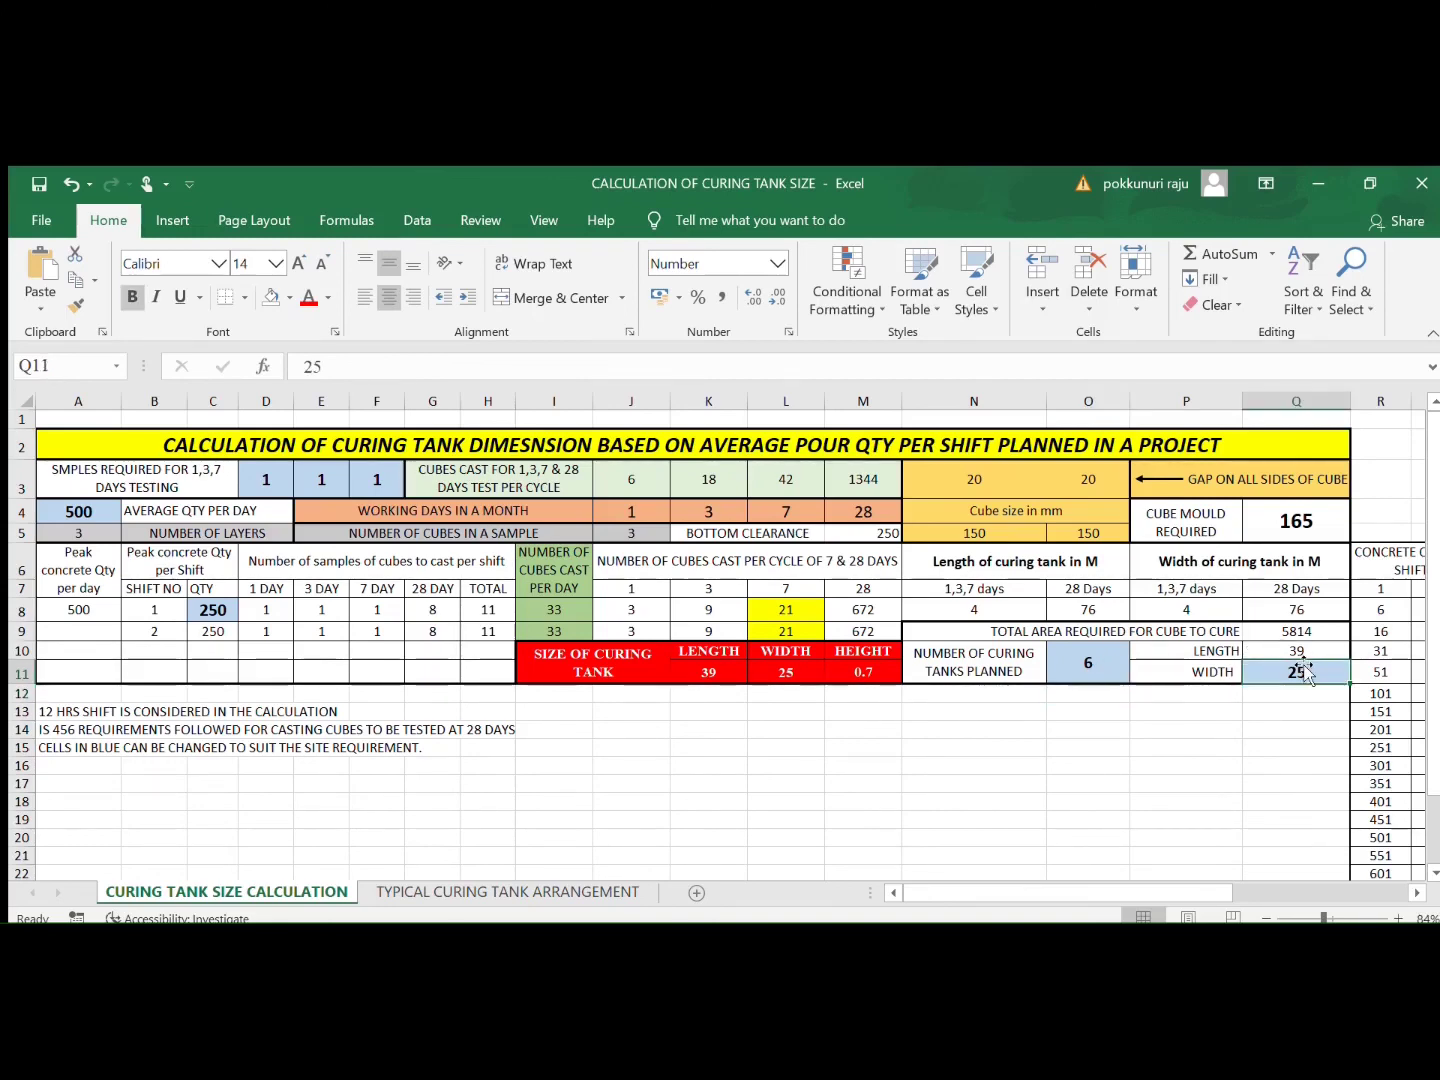
{"action": "type", "text": "20"}
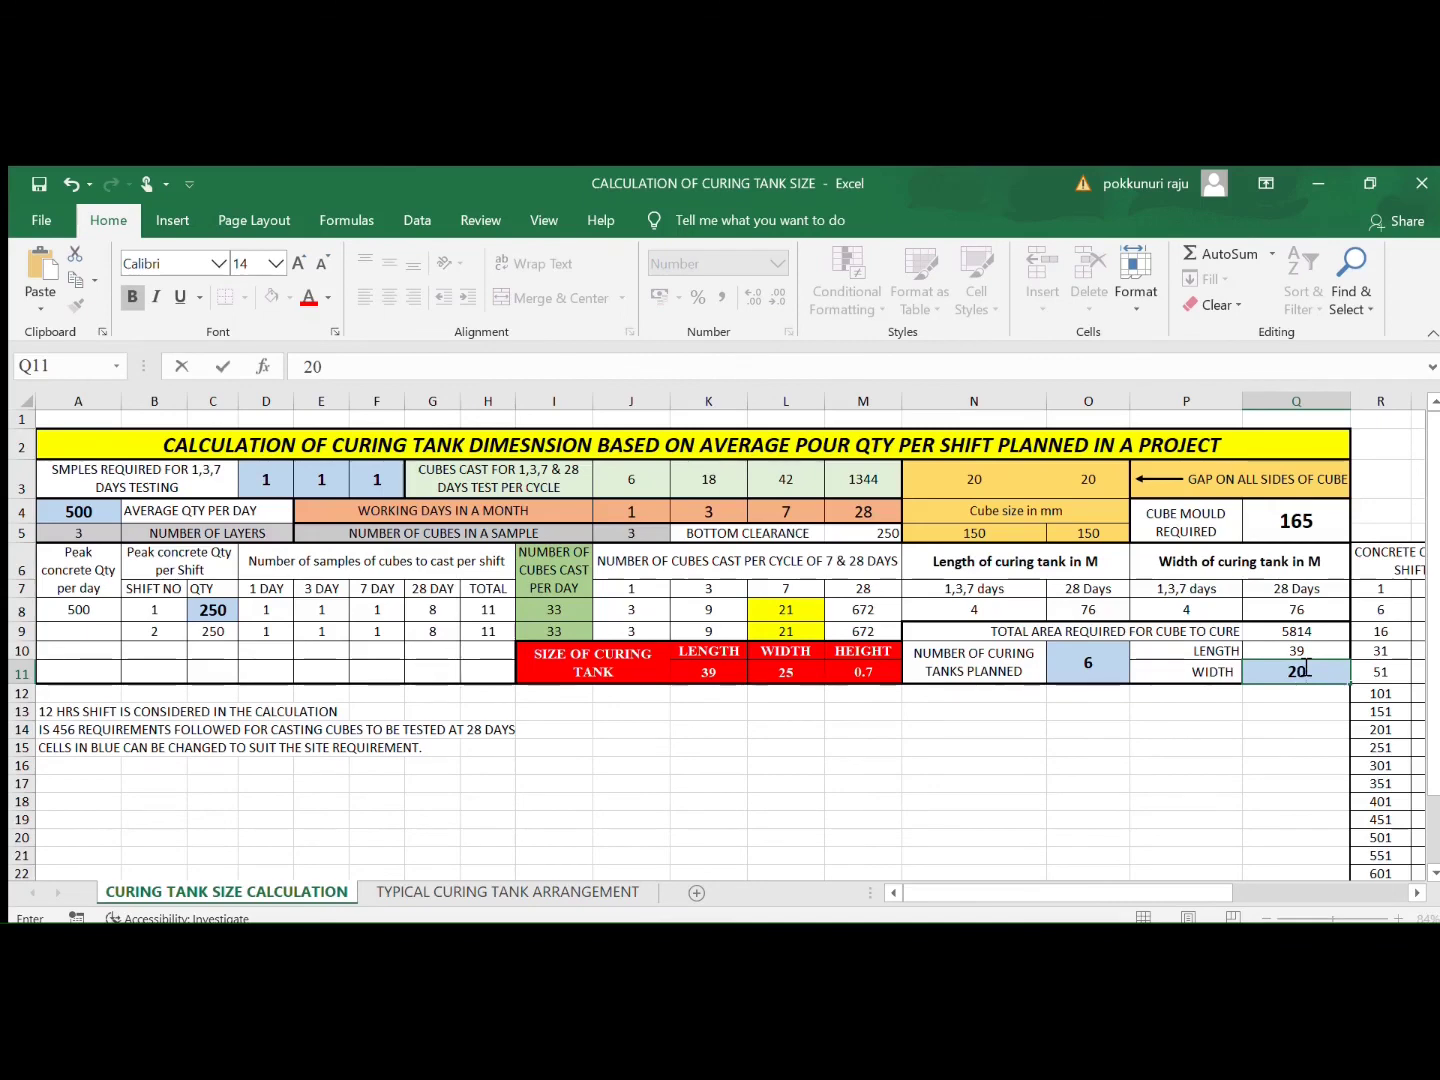
{"action": "key", "text": "Return"}
{"action": "left_click", "coordinate": [1126, 729]}
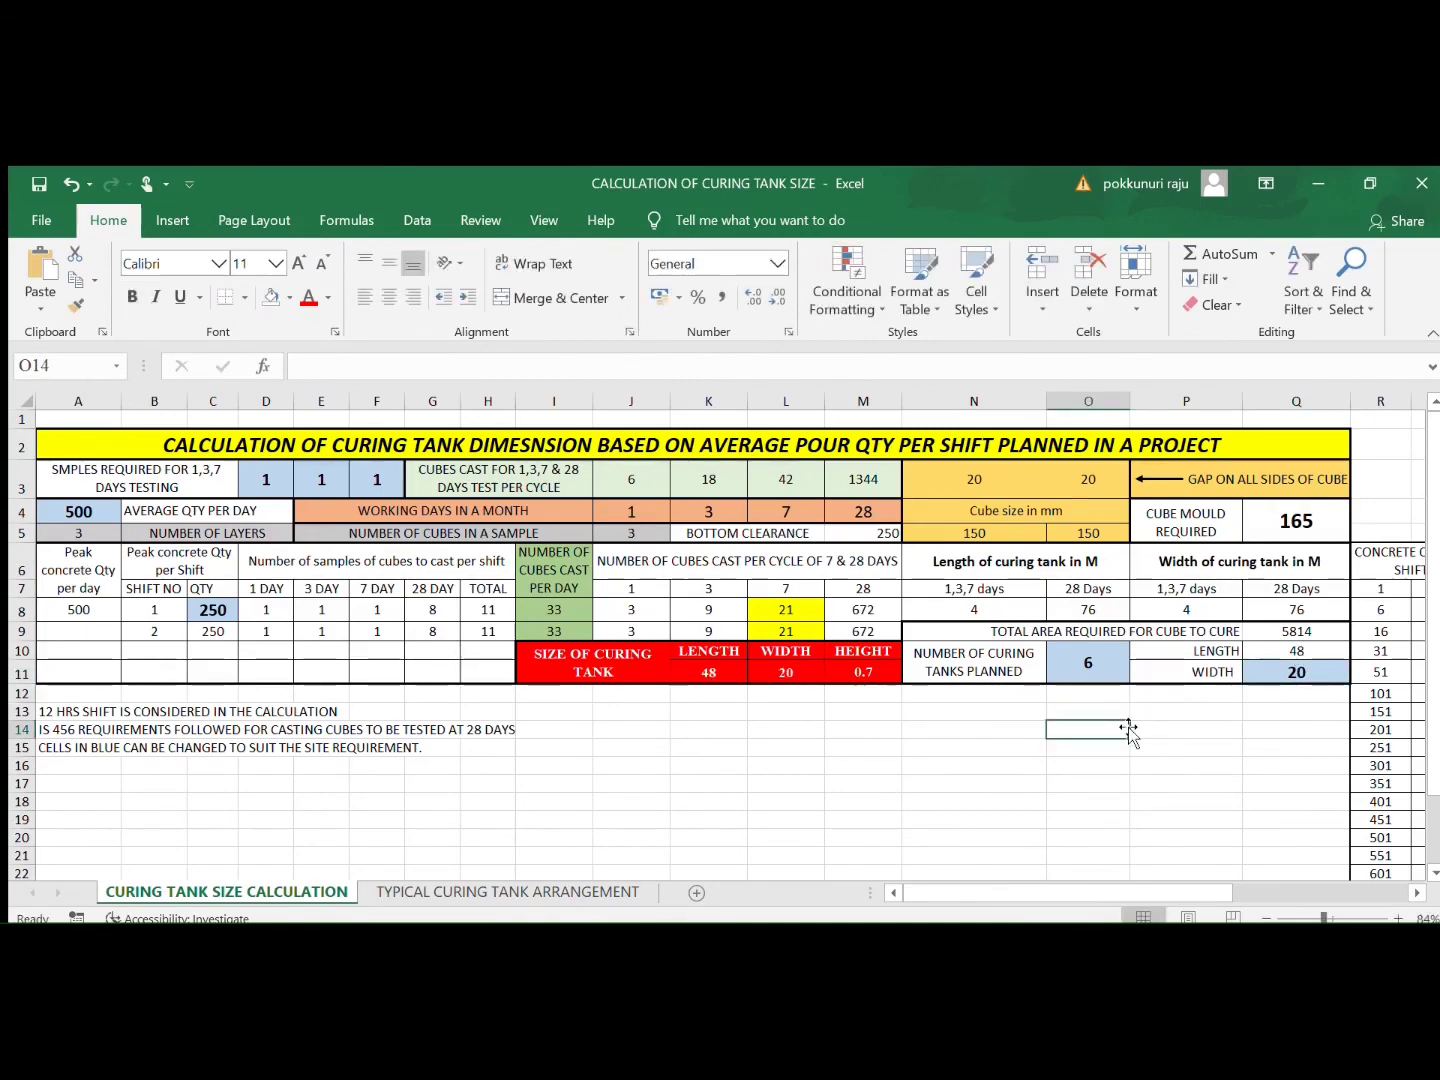
{"action": "left_click", "coordinate": [1093, 653]}
{"action": "type", "text": "7"}
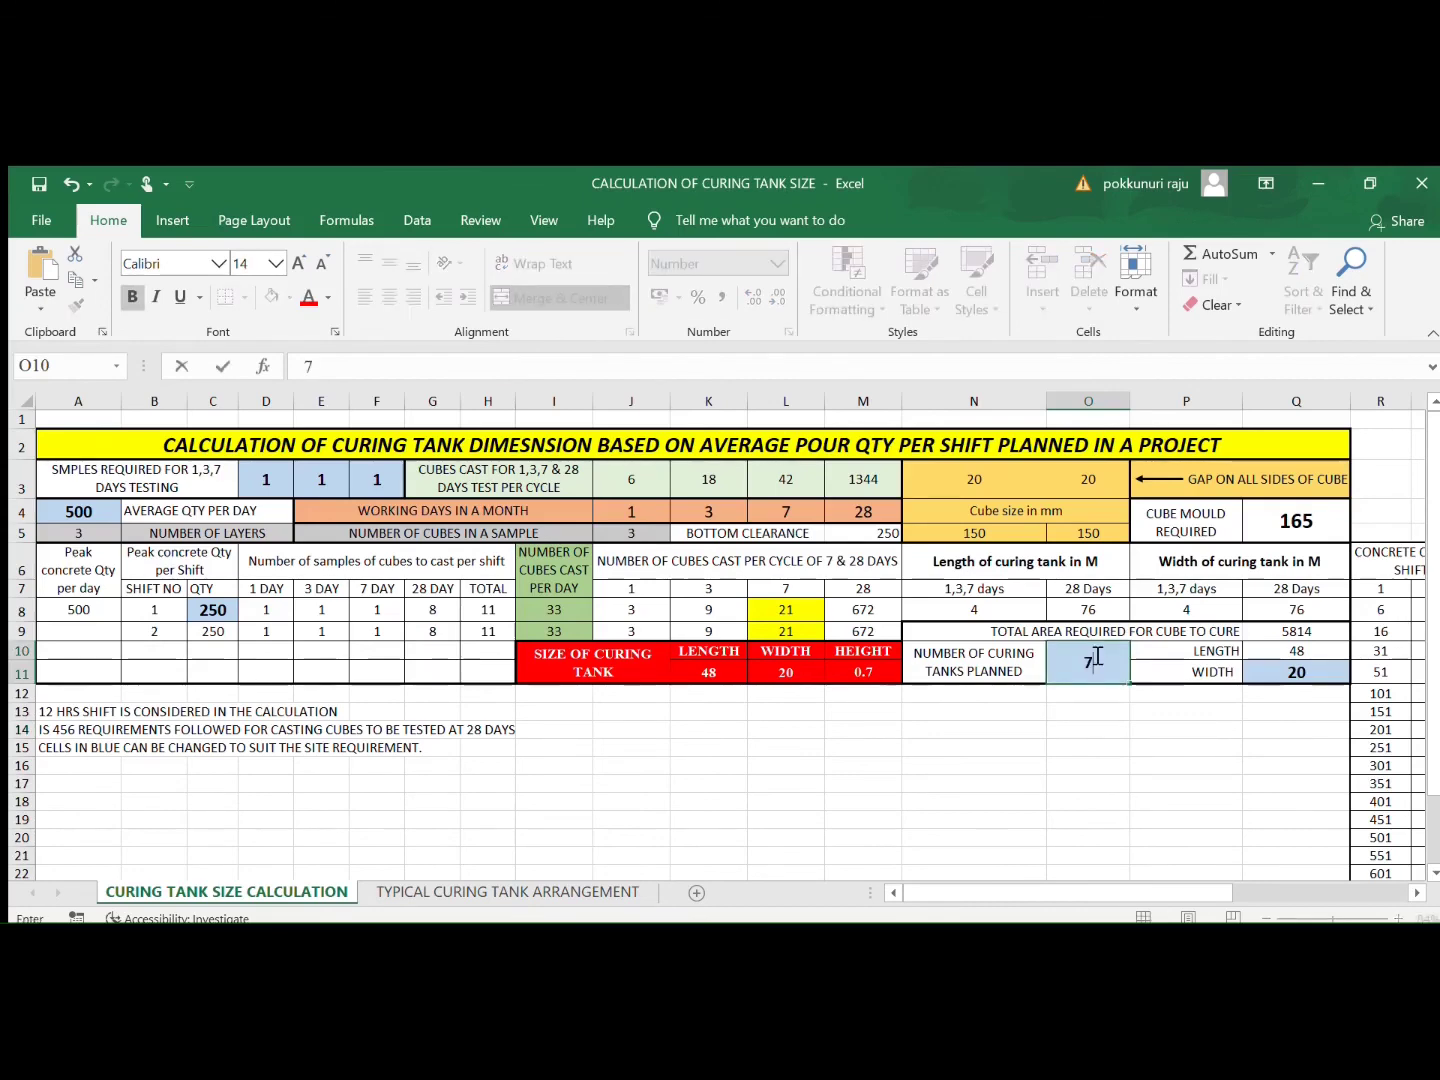
{"action": "key", "text": "Return"}
{"action": "left_click", "coordinate": [982, 797]}
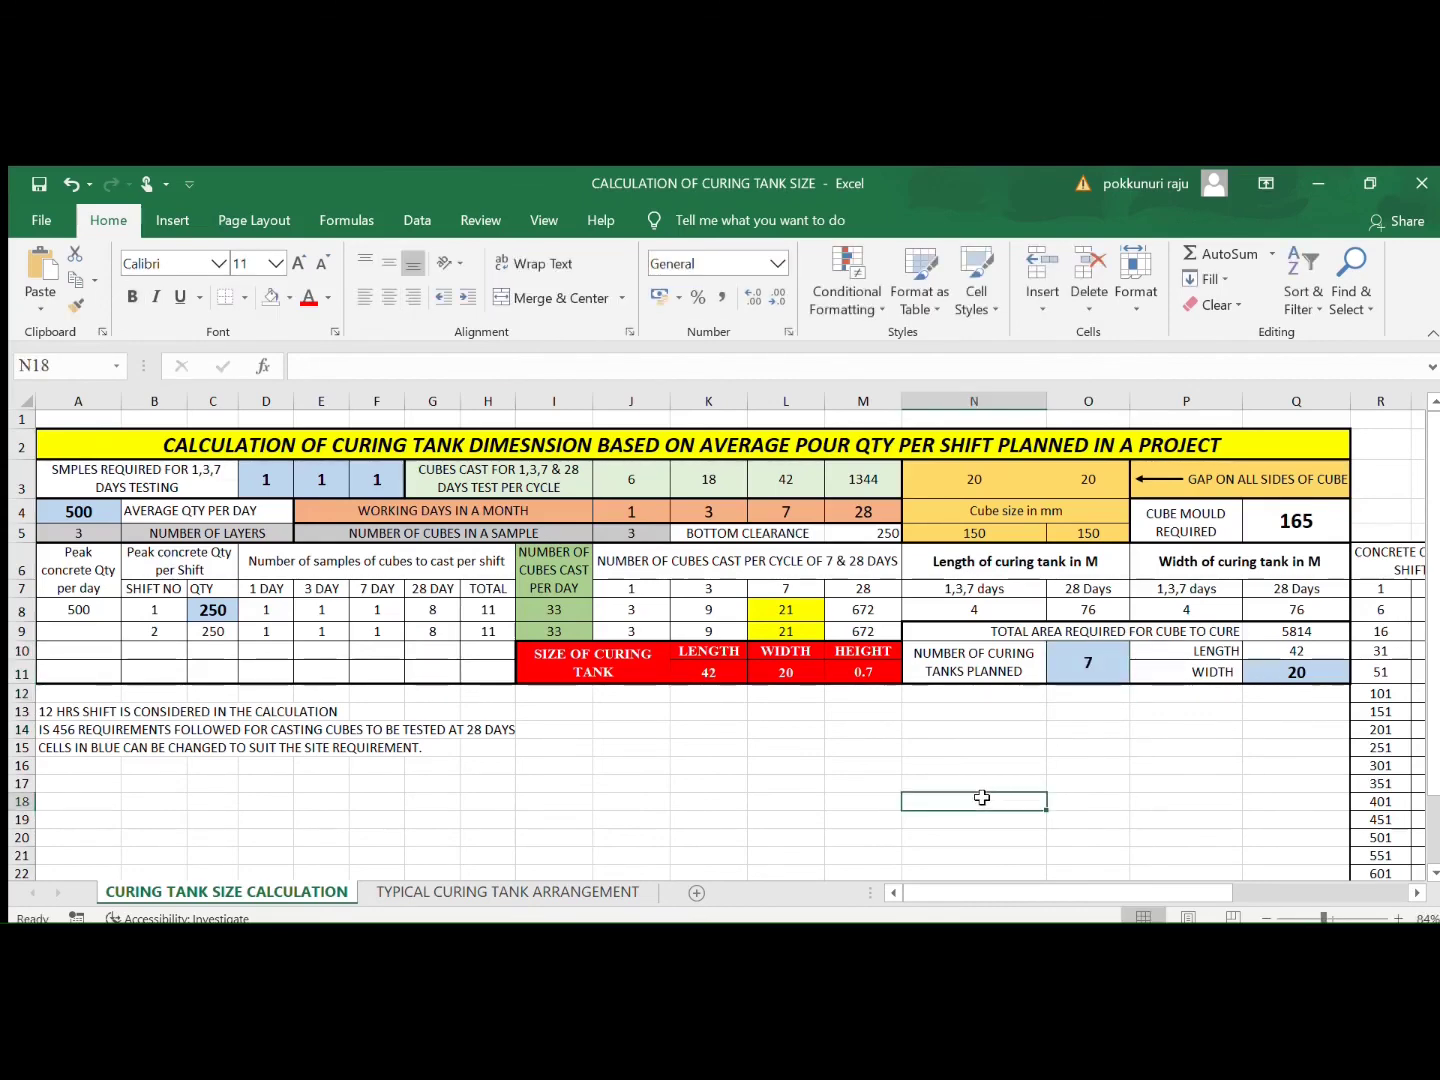